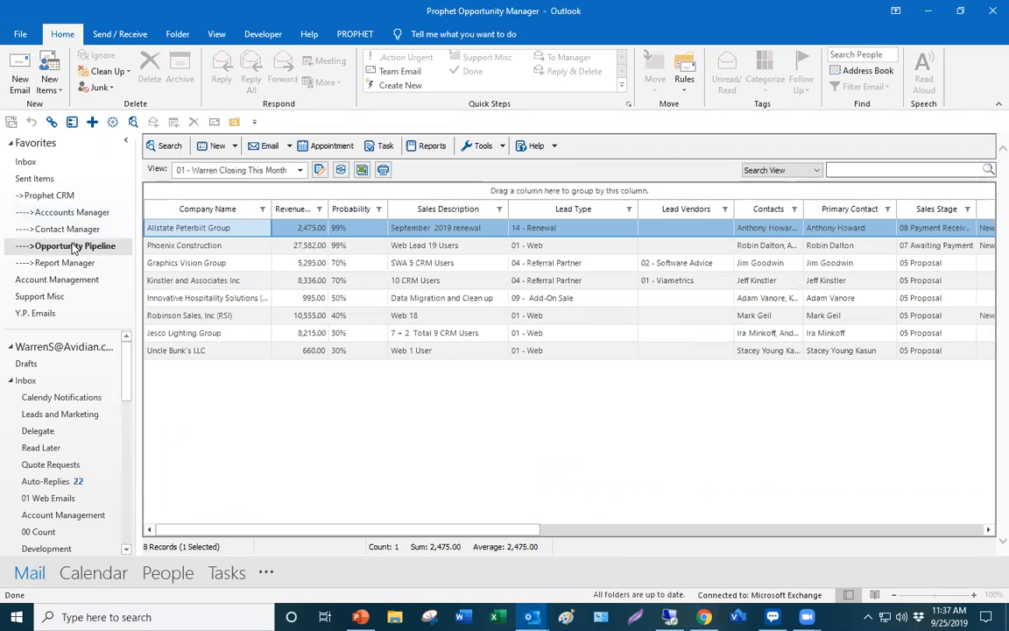
- Switch the opportunity pipeline to the saved view 02 for the active pipeline and filter it by "pgt"
left_click(300, 172)
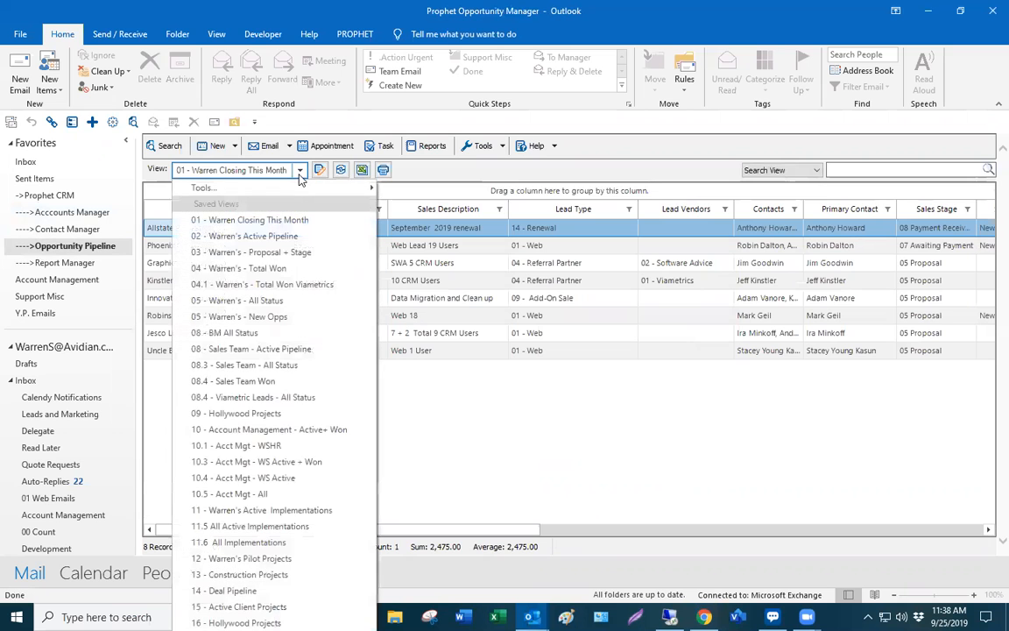
left_click(293, 238)
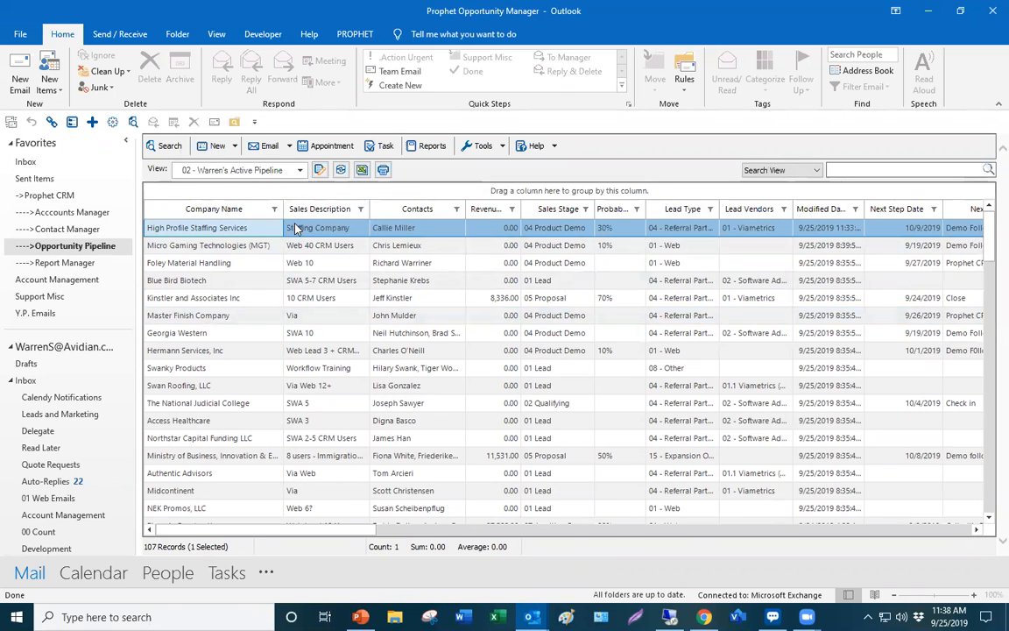
left_click(837, 167)
type("pgt")
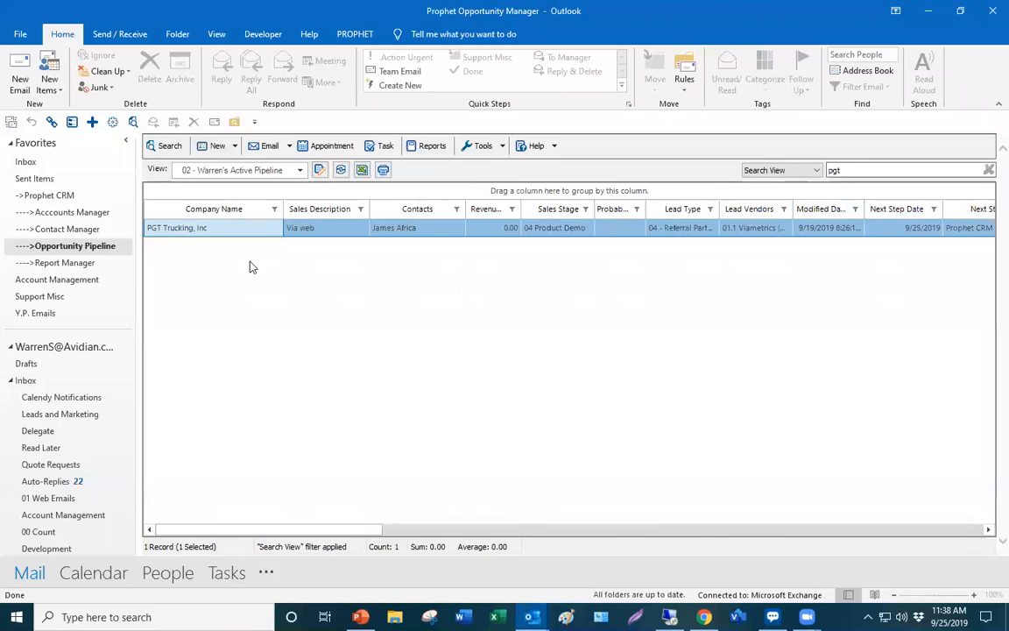
- Open the PGT Trucking, Inc opportunity and set its sales description to "9-10 CRM Users"
double_click(267, 232)
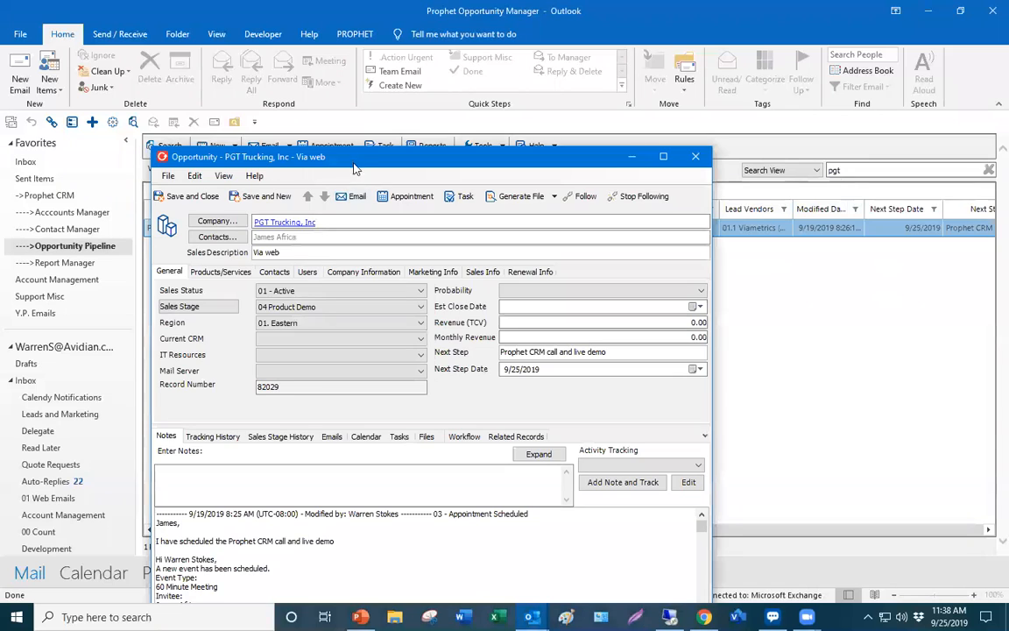
left_click_drag(368, 158, 413, 100)
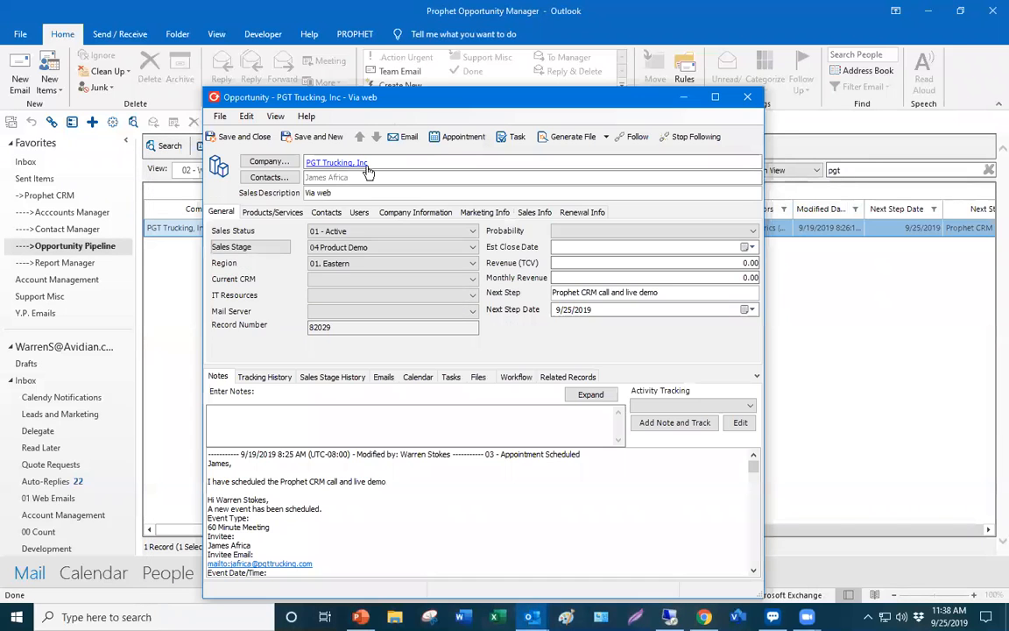
left_click(331, 214)
left_click(336, 194)
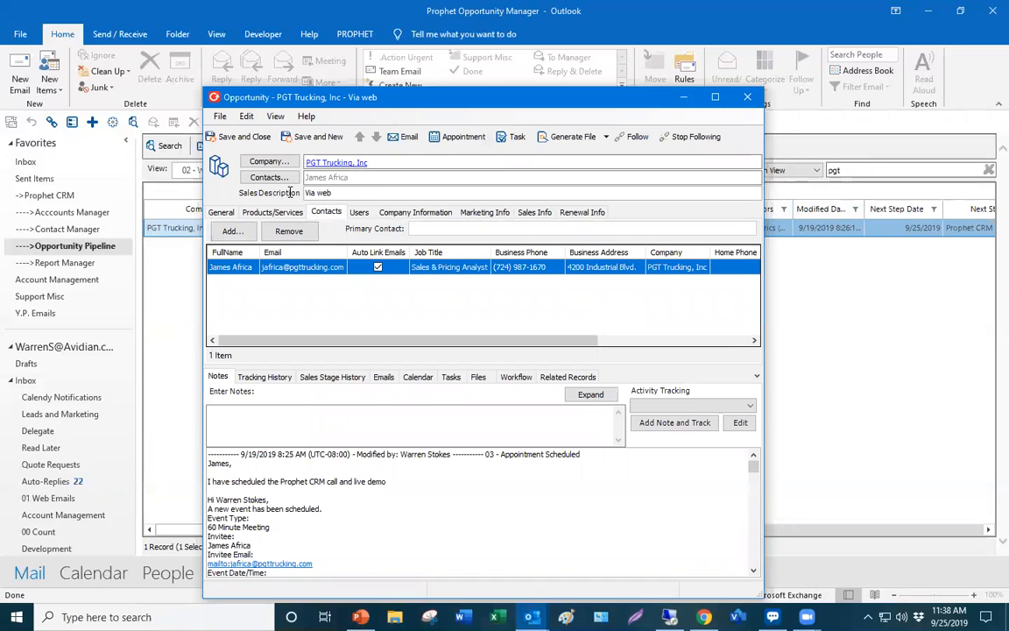
key("ctrl+a")
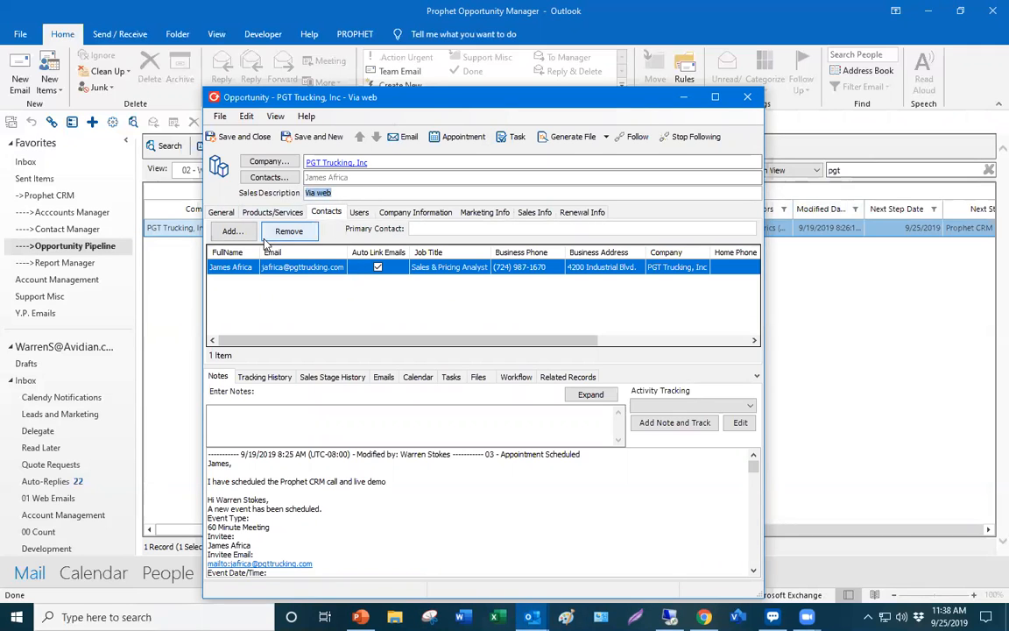
type("9-10 ")
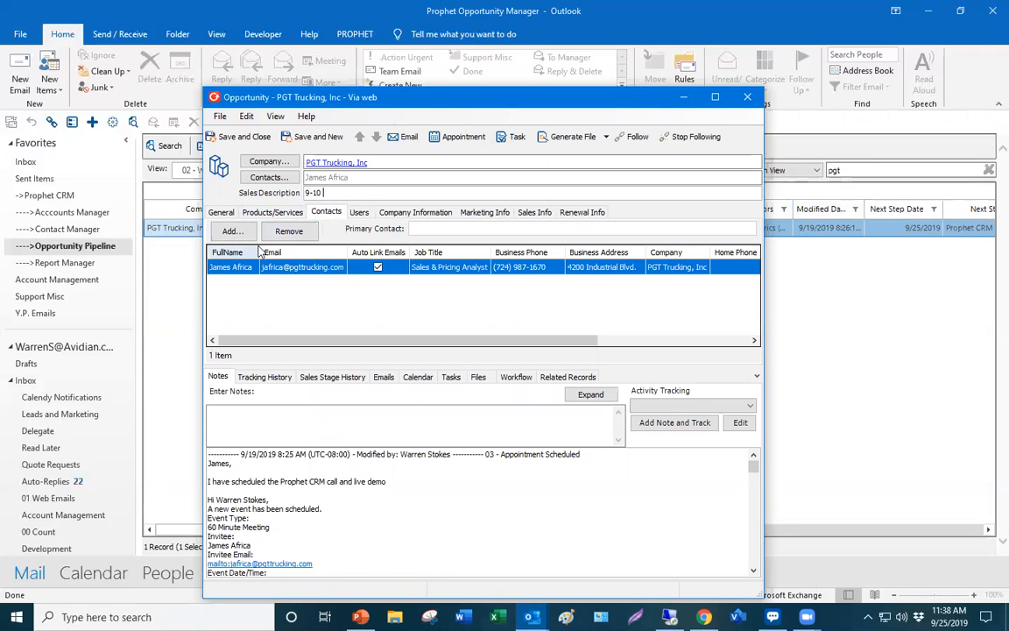
type("CRM Users")
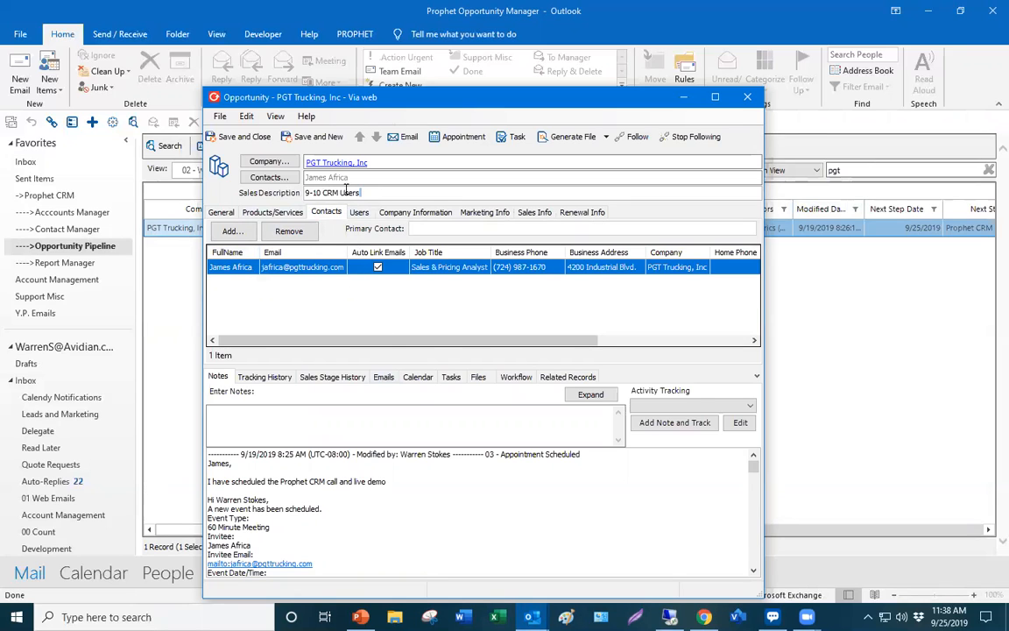
triple_click(315, 191)
left_click(363, 193)
triple_click(361, 194)
left_click(362, 193)
triple_click(362, 193)
- Open the opportunity's linked contact record, review its details, notes and Prophet commands, and close it again
left_click(229, 212)
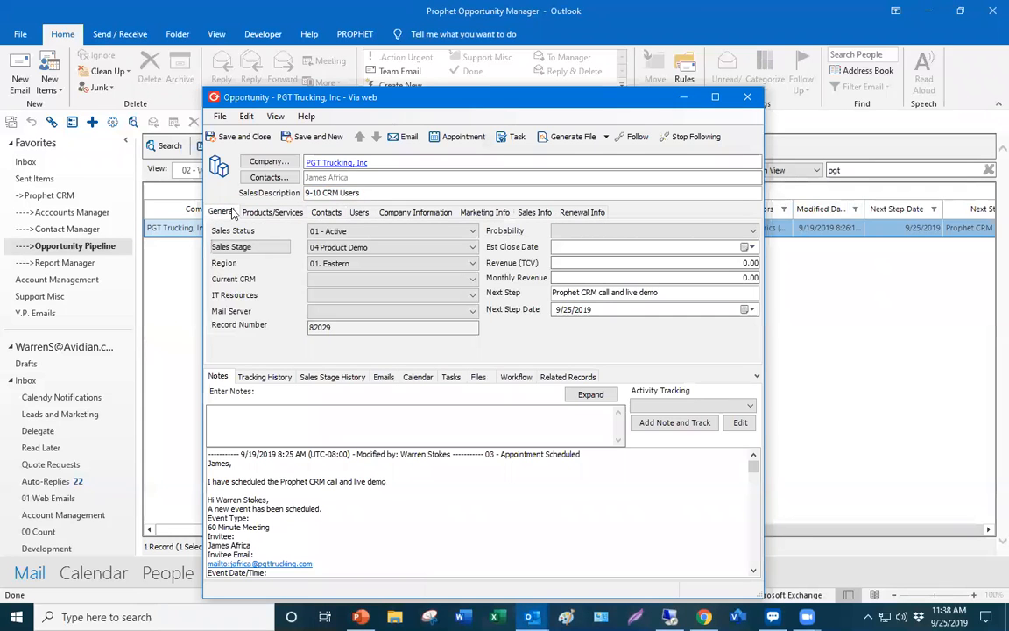
left_click(316, 212)
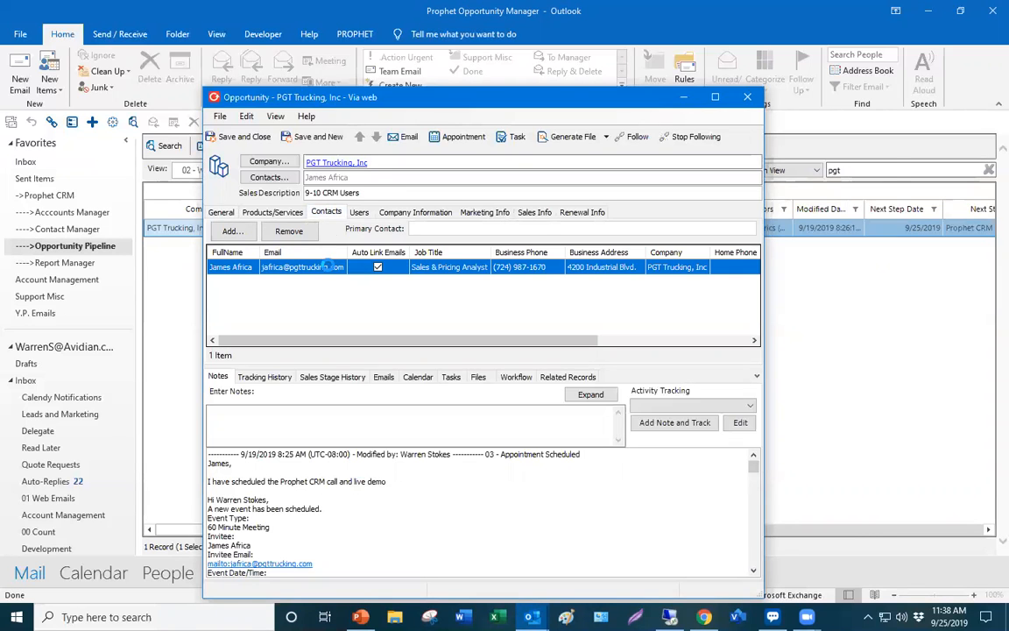
double_click(330, 268)
left_click(651, 443)
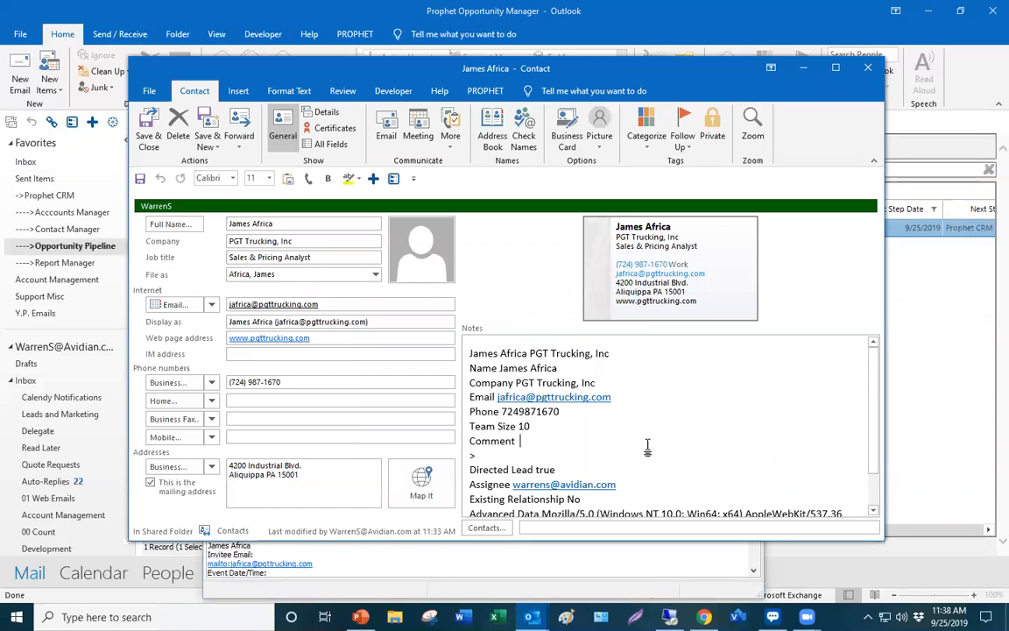
scroll(655, 445, "down", 1)
scroll(667, 463, "up", 1)
left_click(448, 305)
left_click(480, 91)
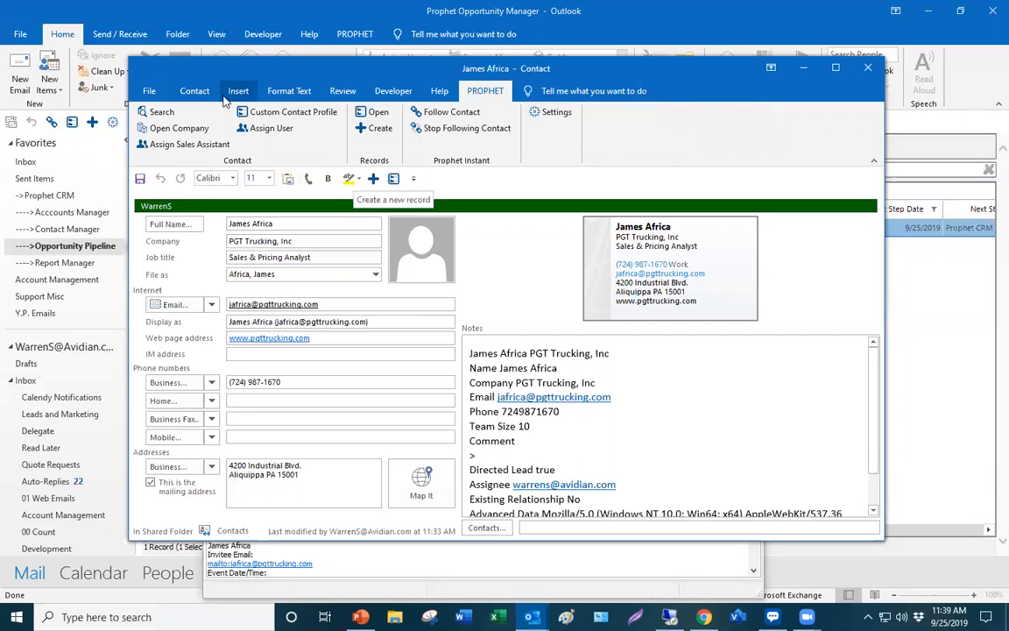
left_click(194, 91)
left_click(140, 117)
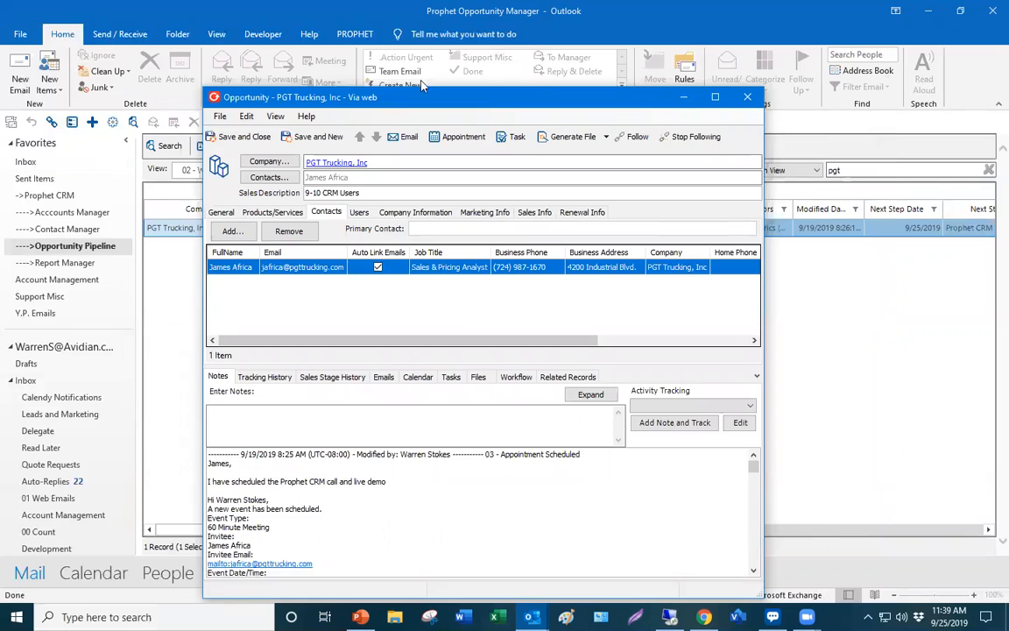
- Review the opportunity's sales status and sales stage choices, leaving the stage at 04 Product Demo
left_click_drag(422, 86, 471, 68)
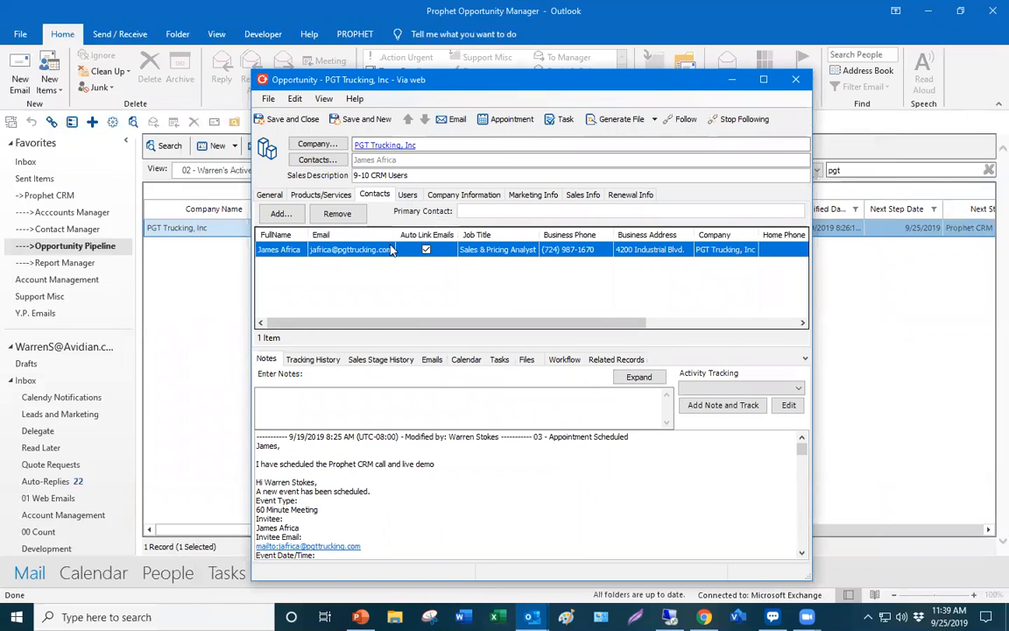
left_click(269, 193)
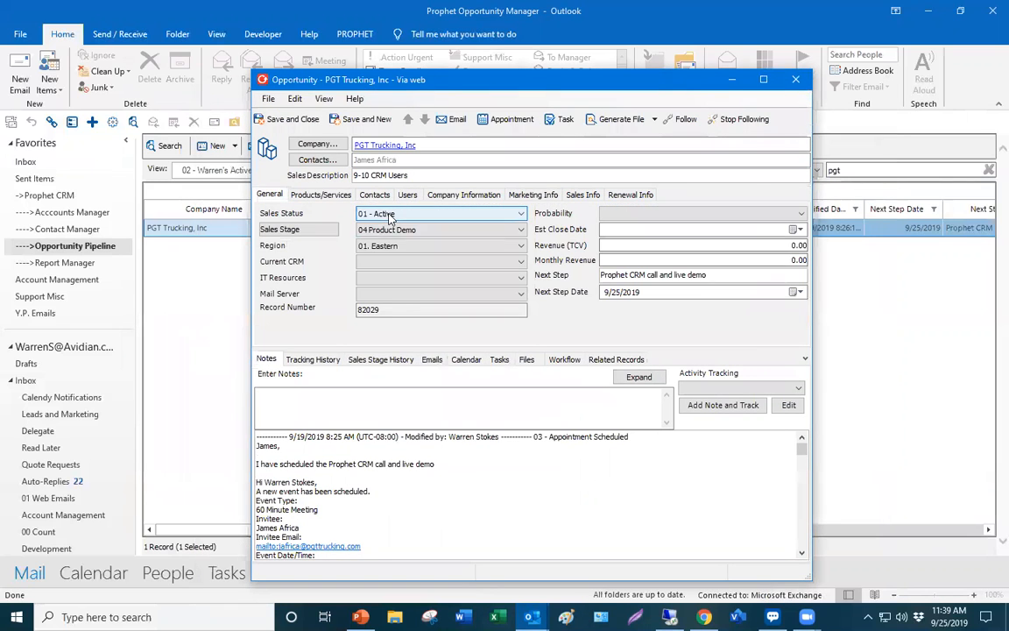
left_click(390, 215)
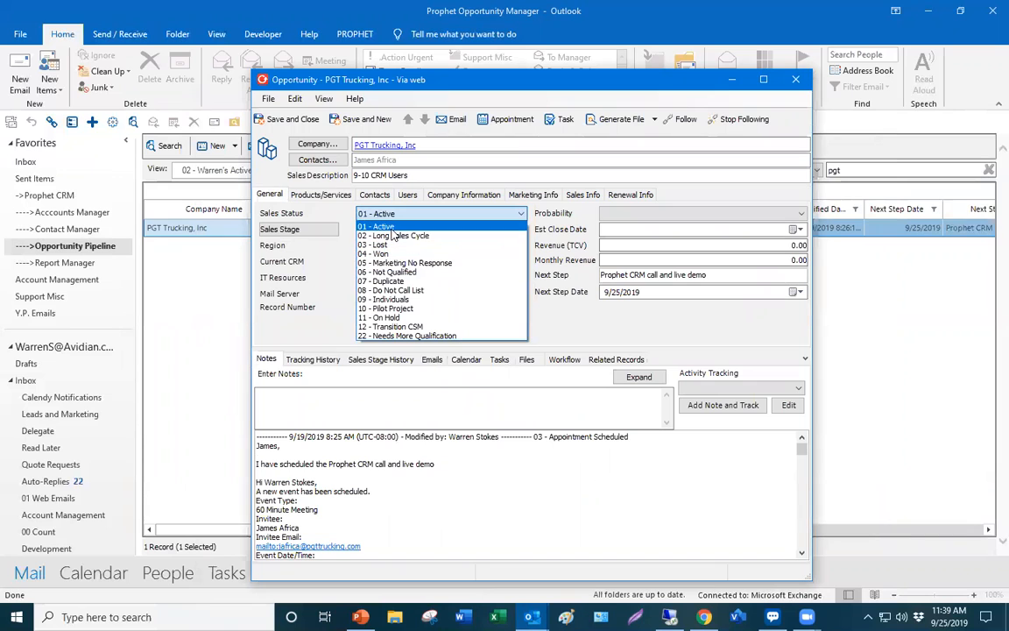
left_click(355, 213)
left_click(389, 229)
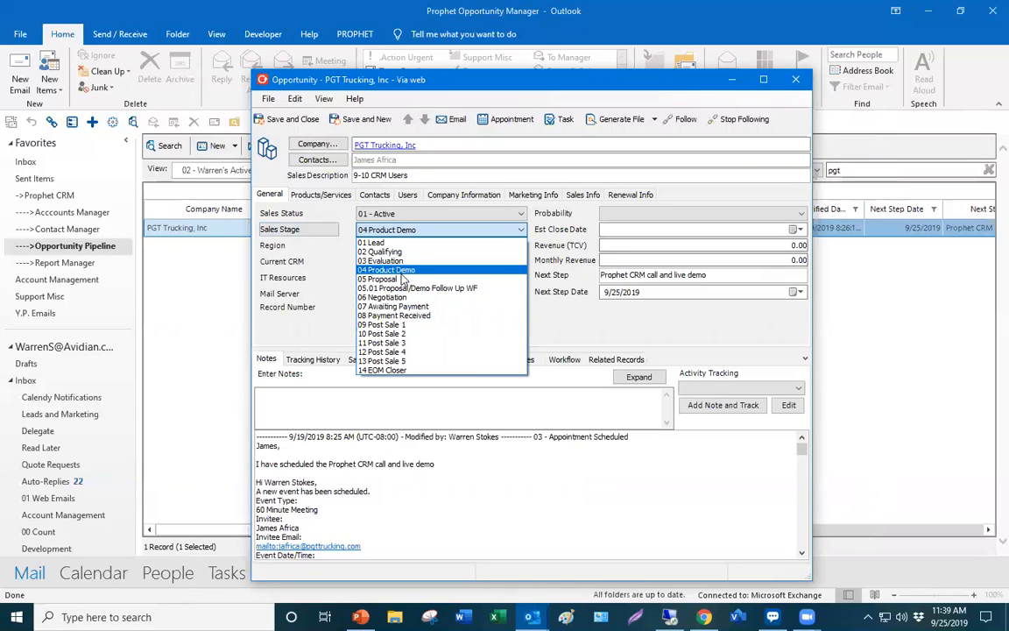
left_click(402, 272)
- Set the opportunity's probability to 30% and its estimated close date to 11/21/2019
left_click(666, 213)
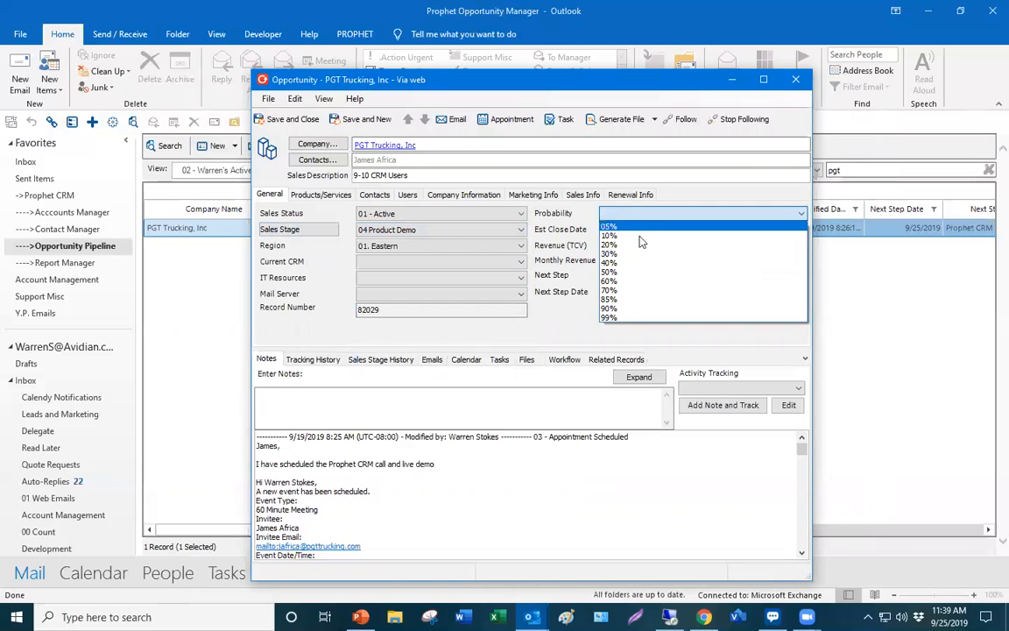
left_click(635, 255)
left_click(795, 229)
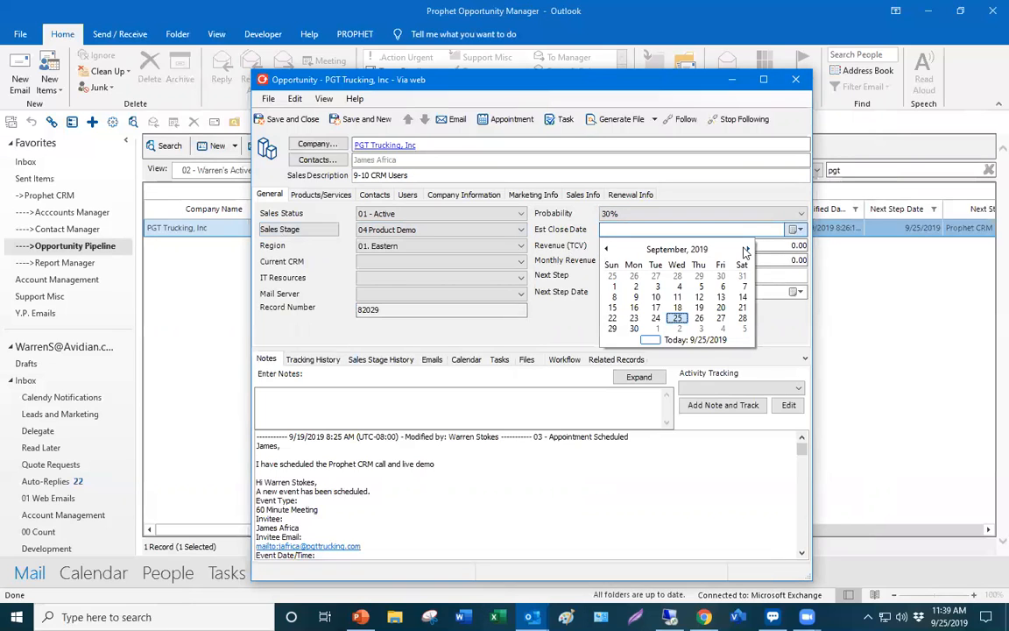
left_click(747, 250)
left_click(747, 250)
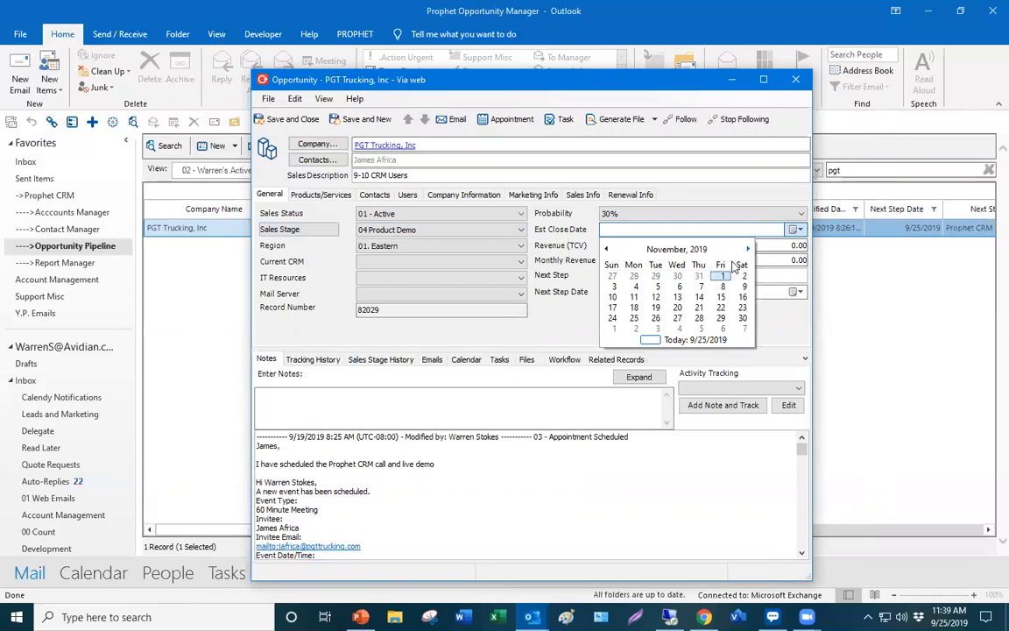
left_click(700, 307)
left_click_drag(773, 249, 818, 254)
left_click(405, 419)
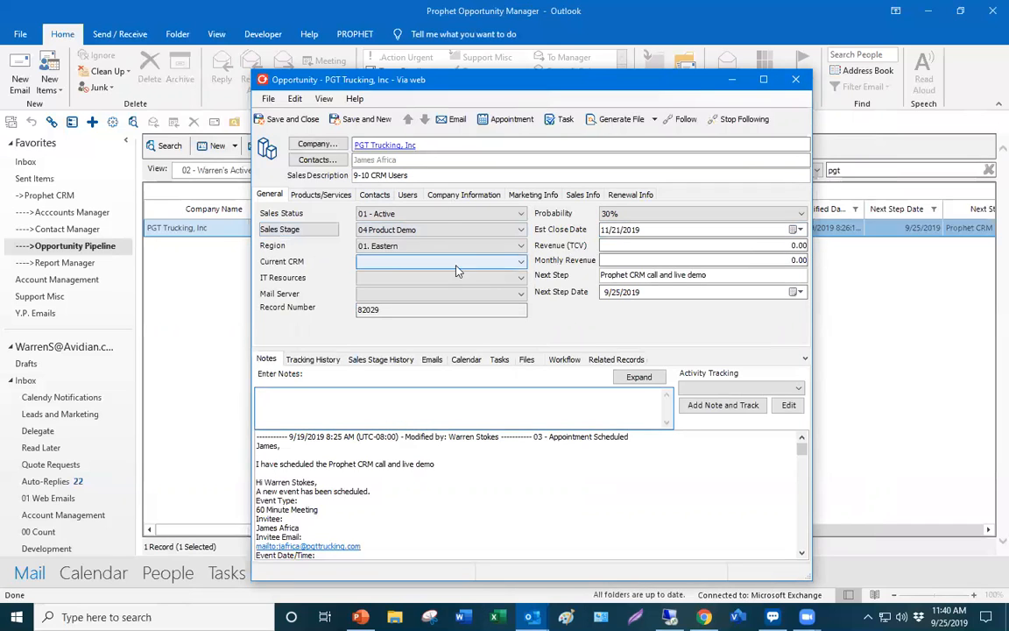
- Save the opportunity and copy it to the WS - Logistics3 department with only its notes included
left_click(268, 98)
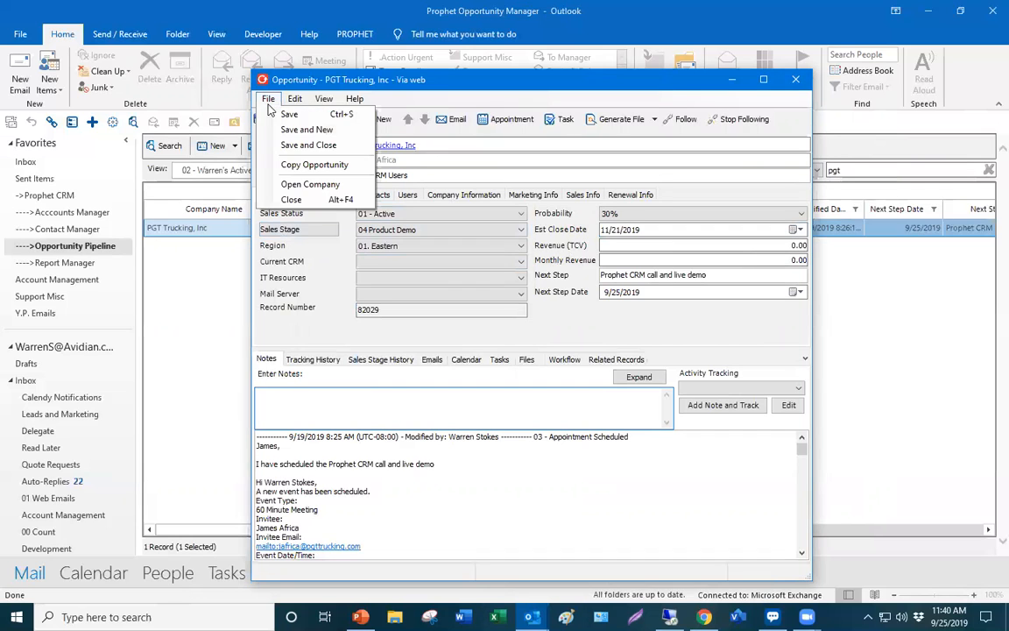
left_click(294, 162)
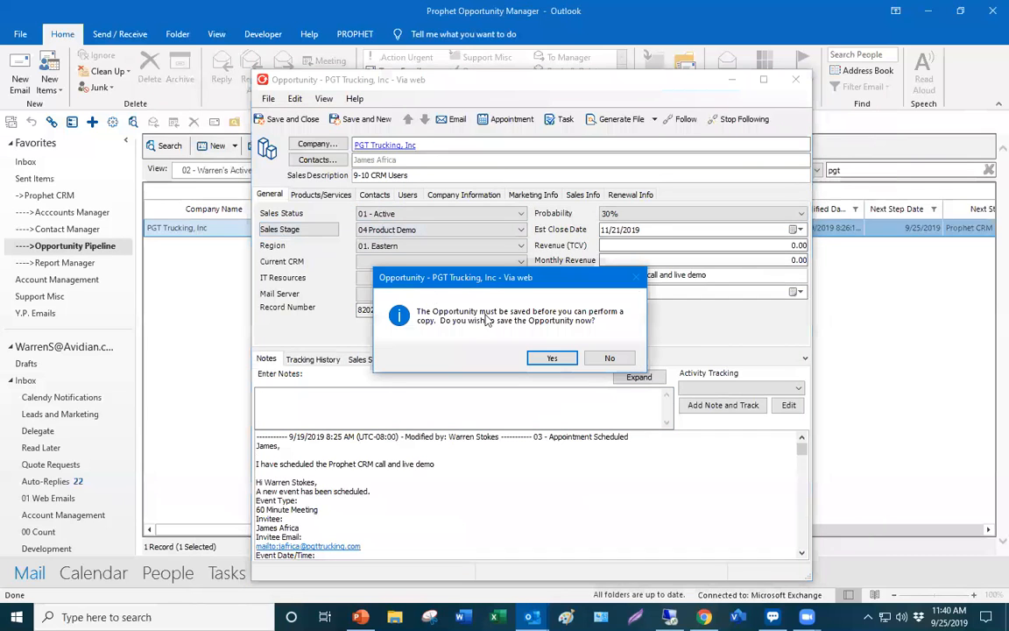
left_click(552, 358)
left_click_drag(186, 74, 377, 135)
scroll(385, 219, "down", 10)
scroll(391, 251, "down", 5)
scroll(391, 250, "up", 2)
scroll(391, 249, "down", 12)
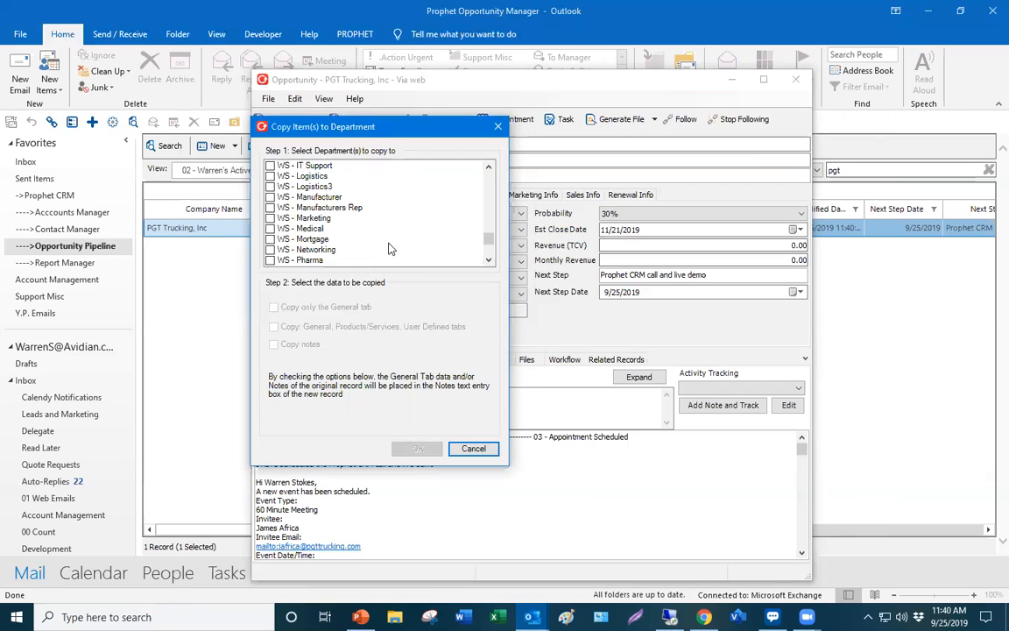
left_click(304, 188)
left_click(274, 345)
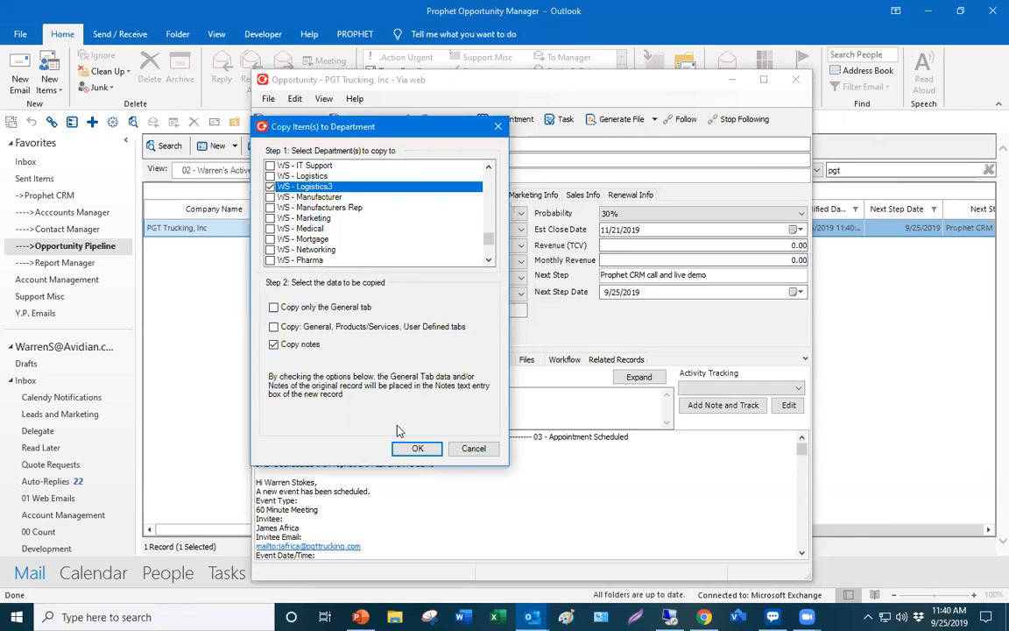
left_click(418, 447)
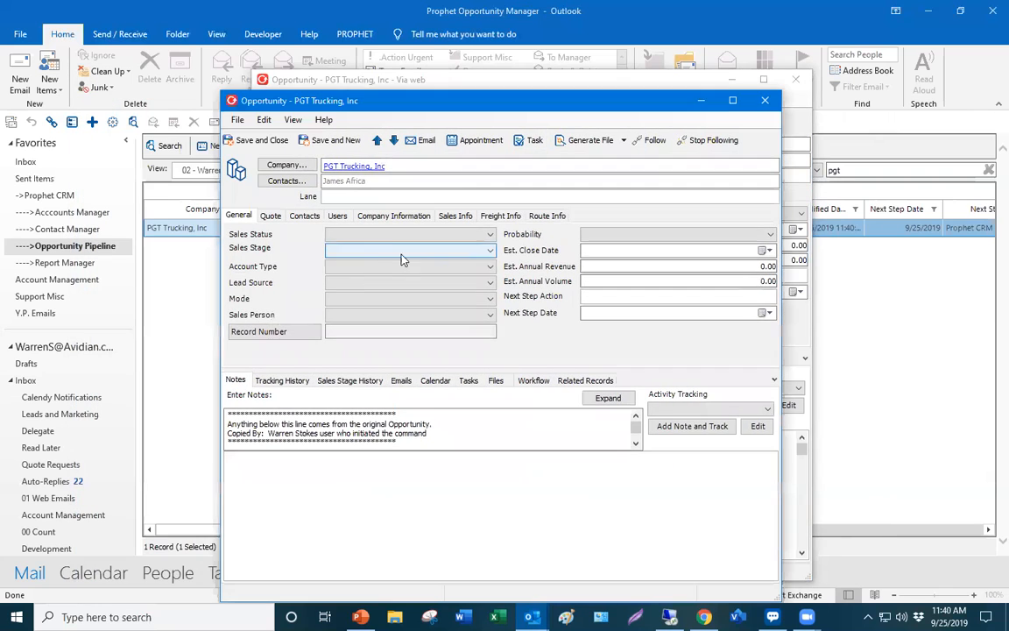
- Set the lane of the copied opportunity to "Miami to Memphis"
left_click(381, 235)
left_click(344, 197)
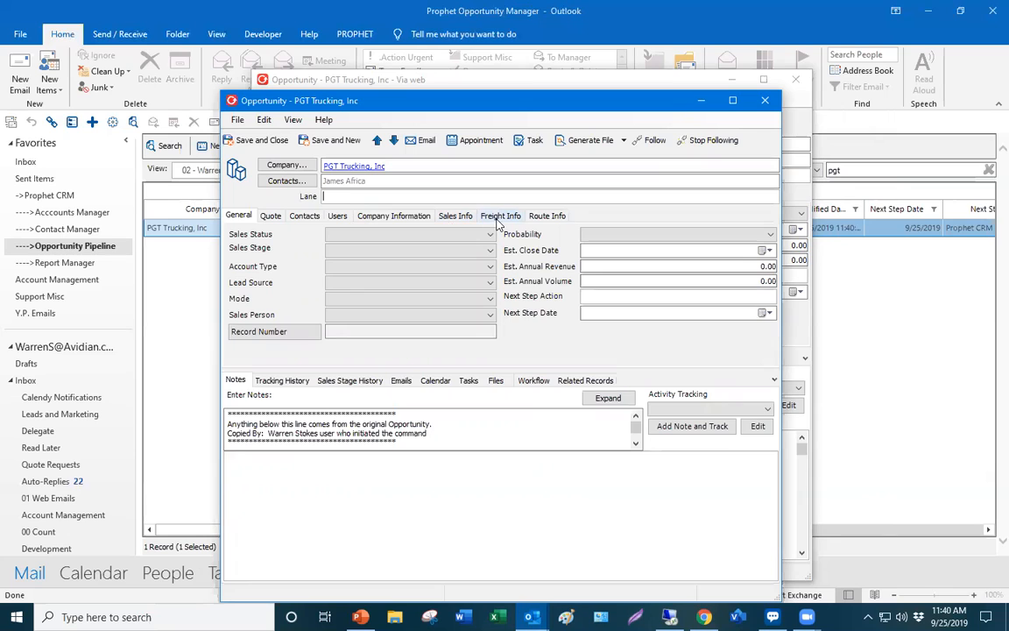
left_click(536, 219)
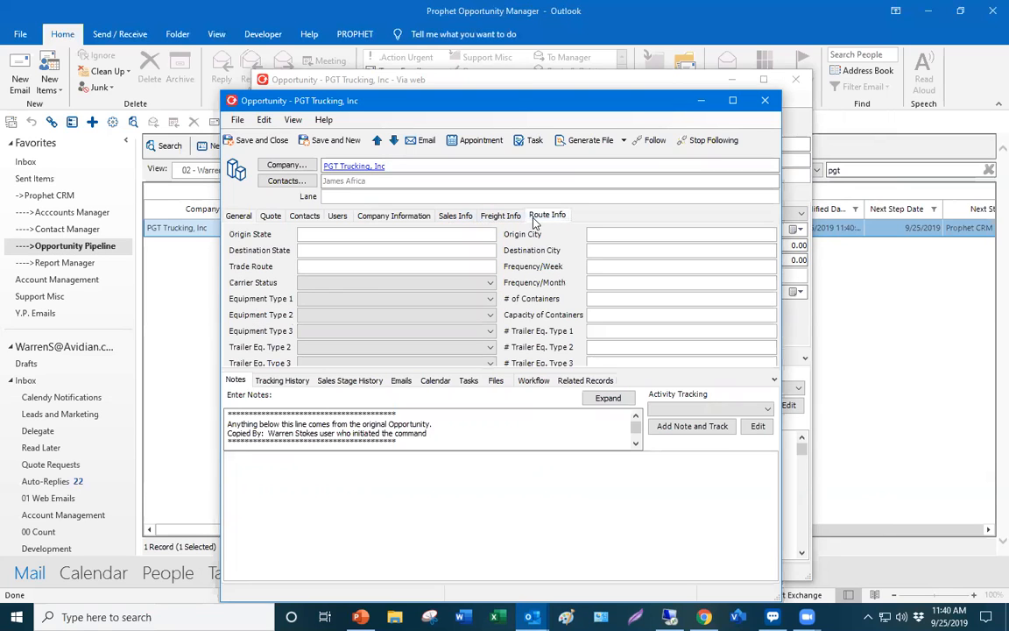
left_click(354, 201)
type("Miami to Memphis")
- In the freight information, set the freight type to Hazardous Cargo and the service type to 02- Asset LTL
left_click(242, 219)
left_click(487, 217)
left_click(422, 268)
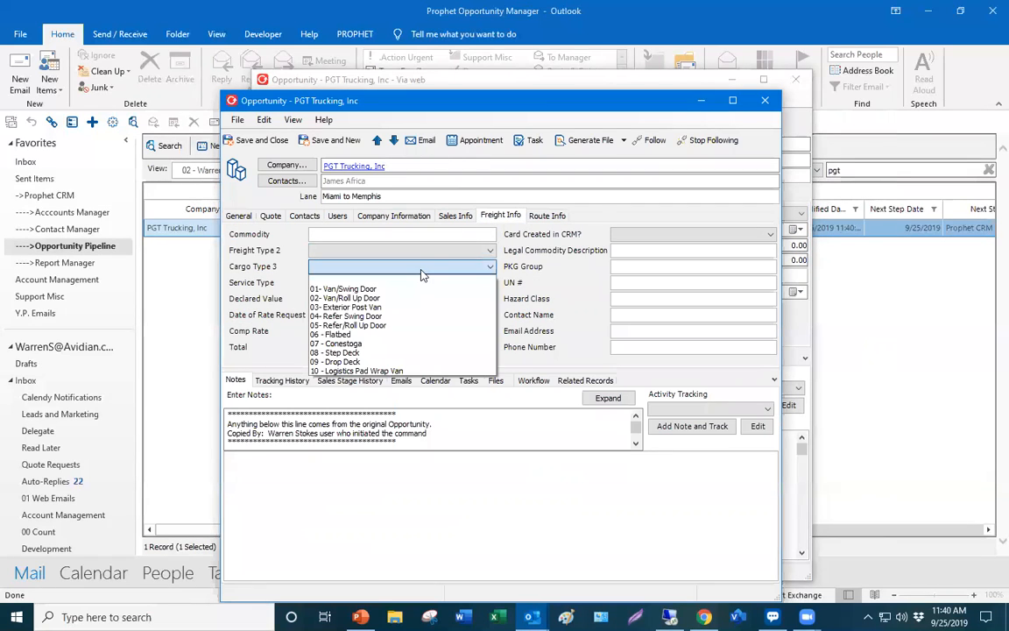
left_click(302, 267)
left_click(365, 270)
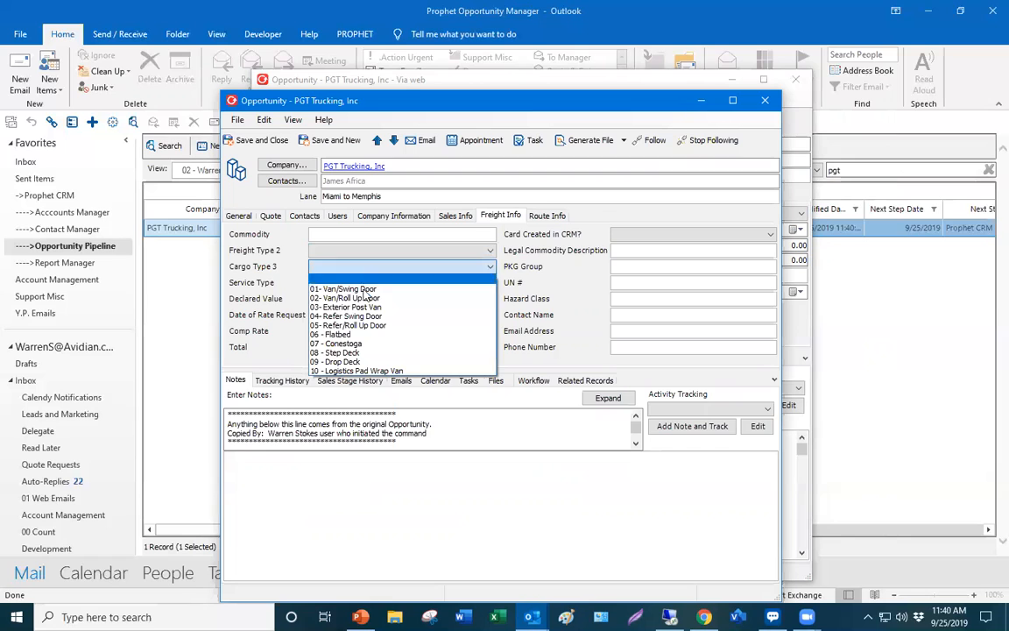
left_click(255, 278)
left_click(355, 252)
left_click(355, 253)
left_click(355, 253)
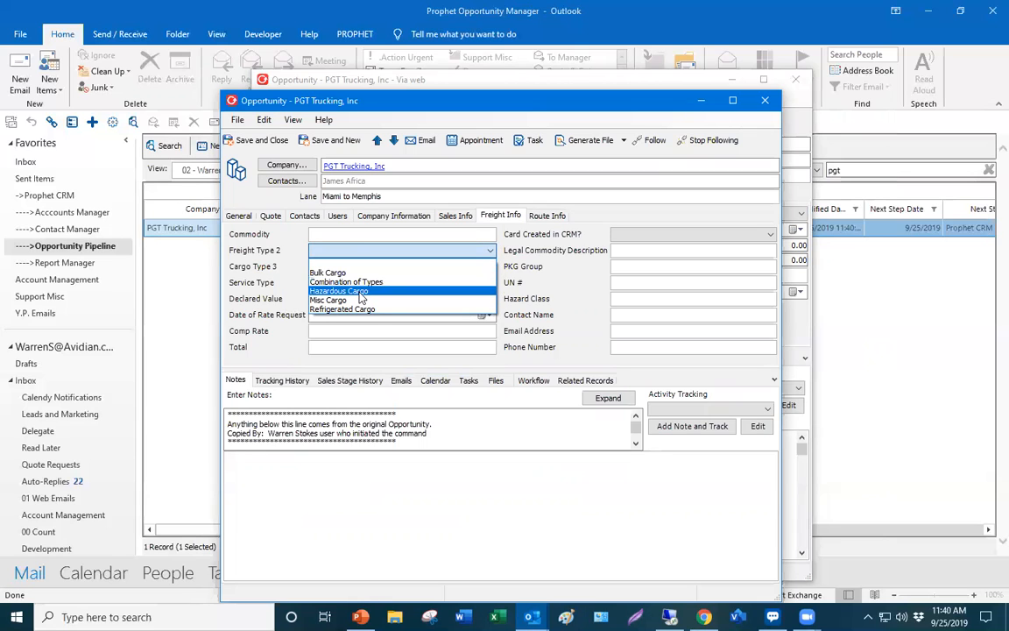
left_click(359, 293)
left_click(356, 285)
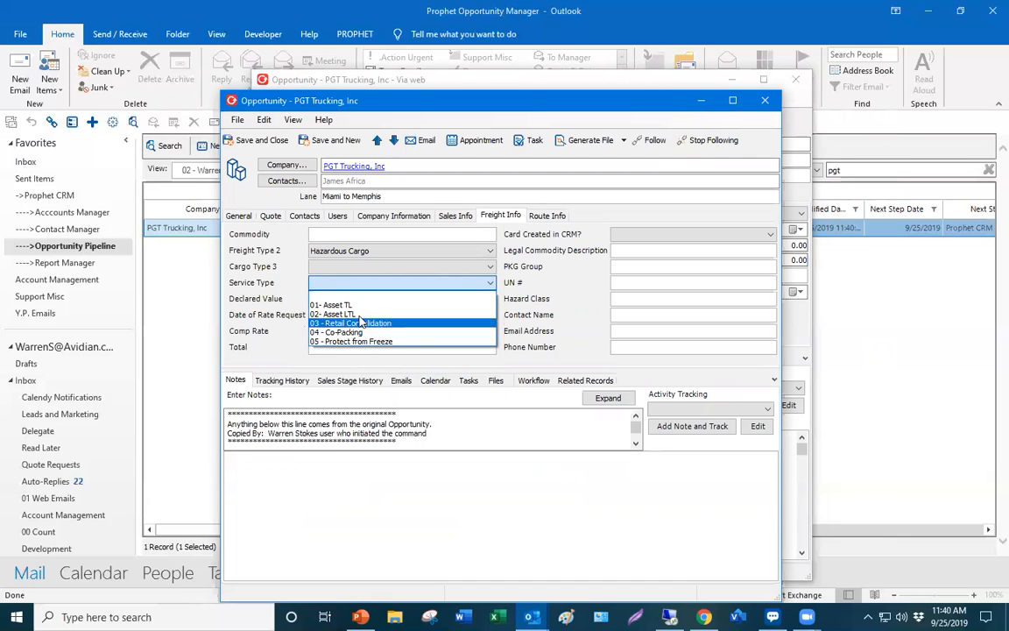
left_click(359, 316)
- Set the copied opportunity's sales status to 01 - Active and sales stage to 03 Initial Meetings, and save and close it
left_click(239, 216)
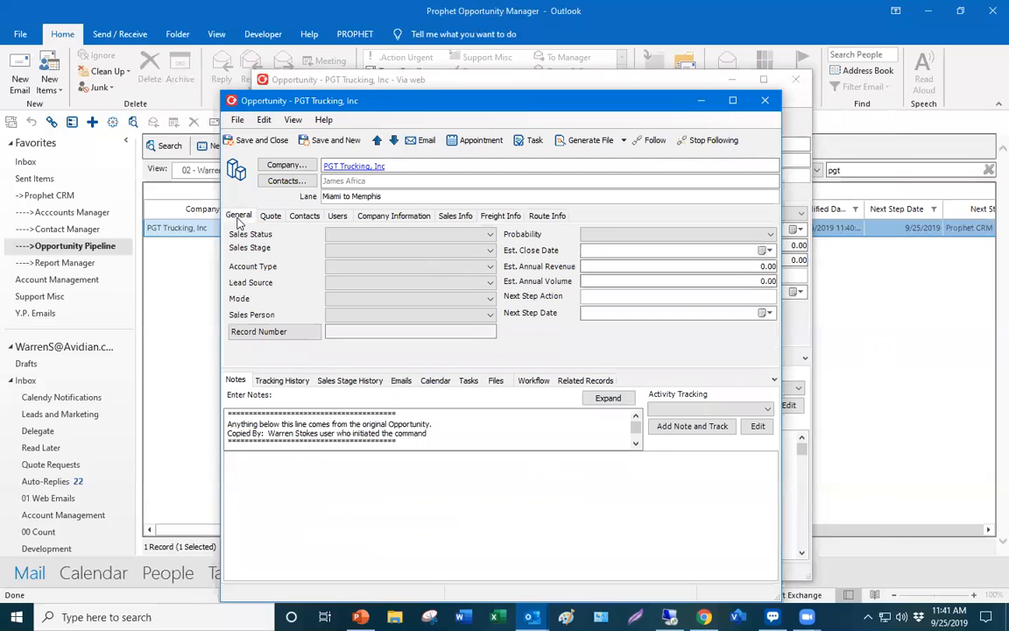
left_click(368, 234)
left_click(351, 243)
left_click(368, 250)
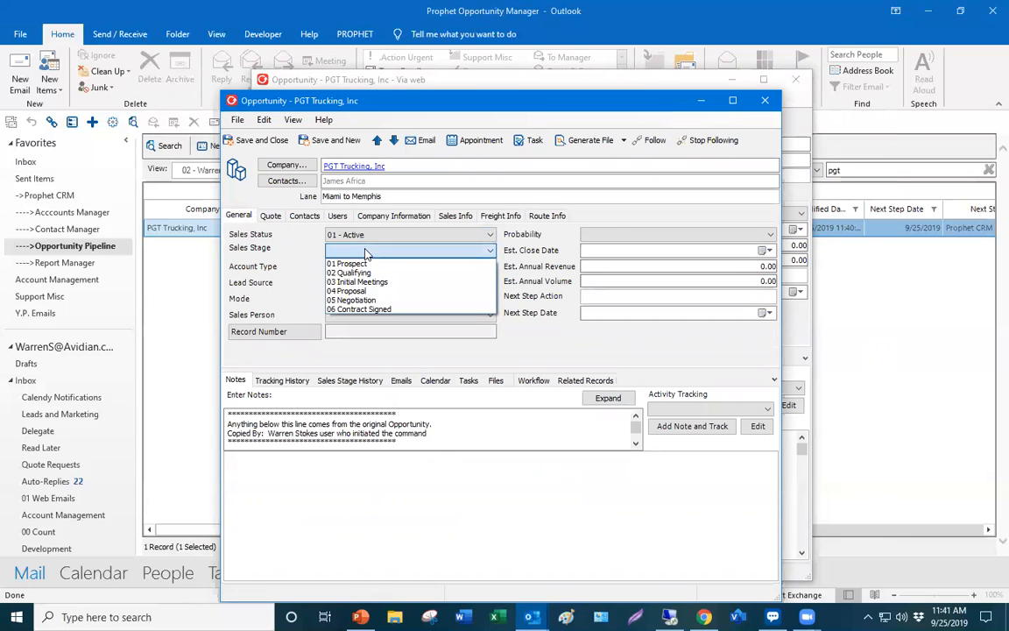
left_click(366, 282)
left_click(368, 251)
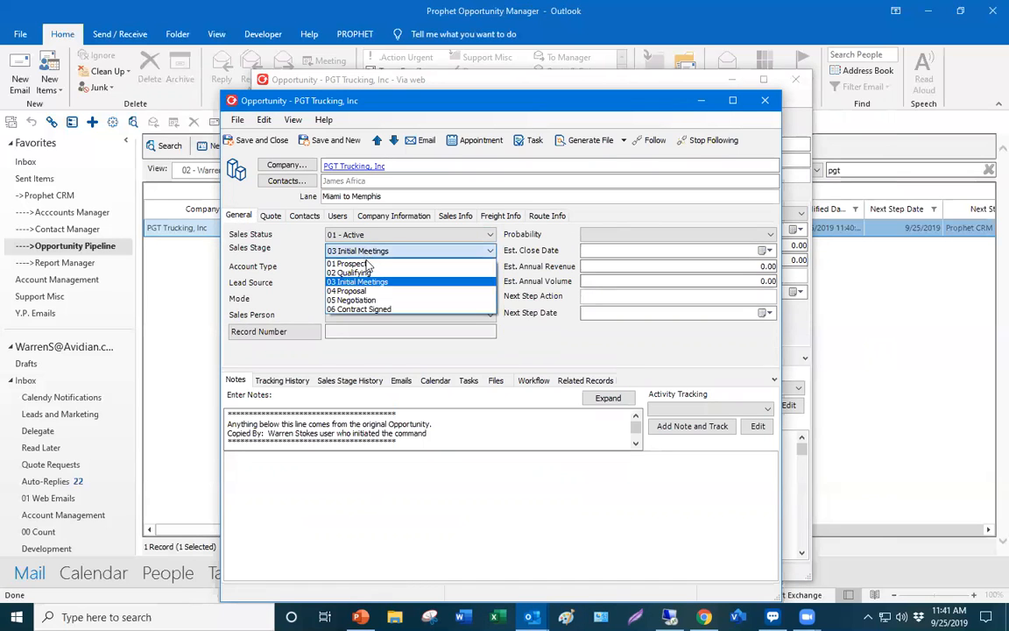
left_click(338, 283)
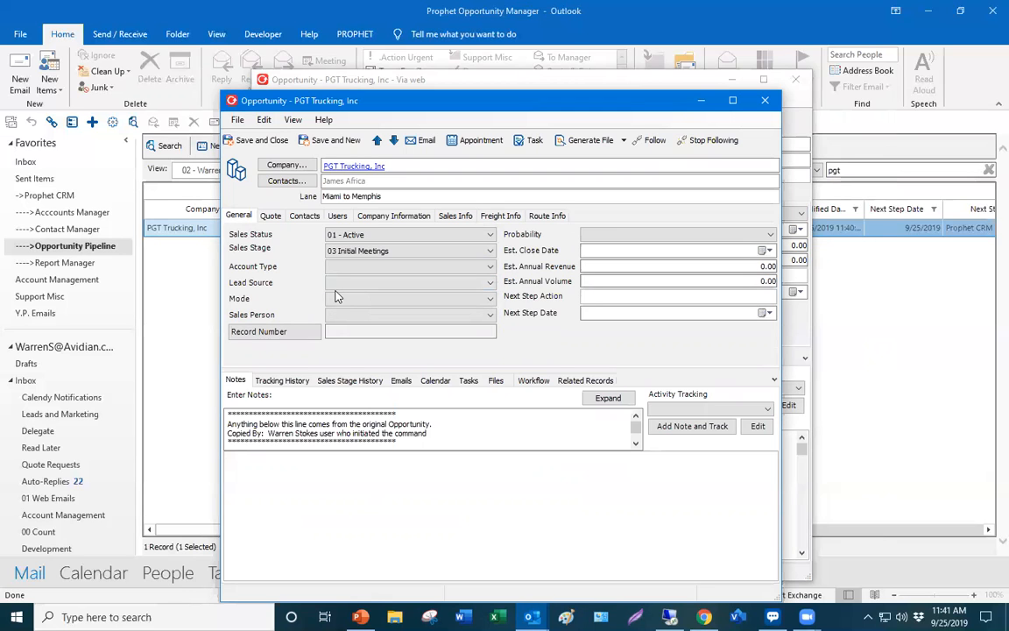
left_click(256, 140)
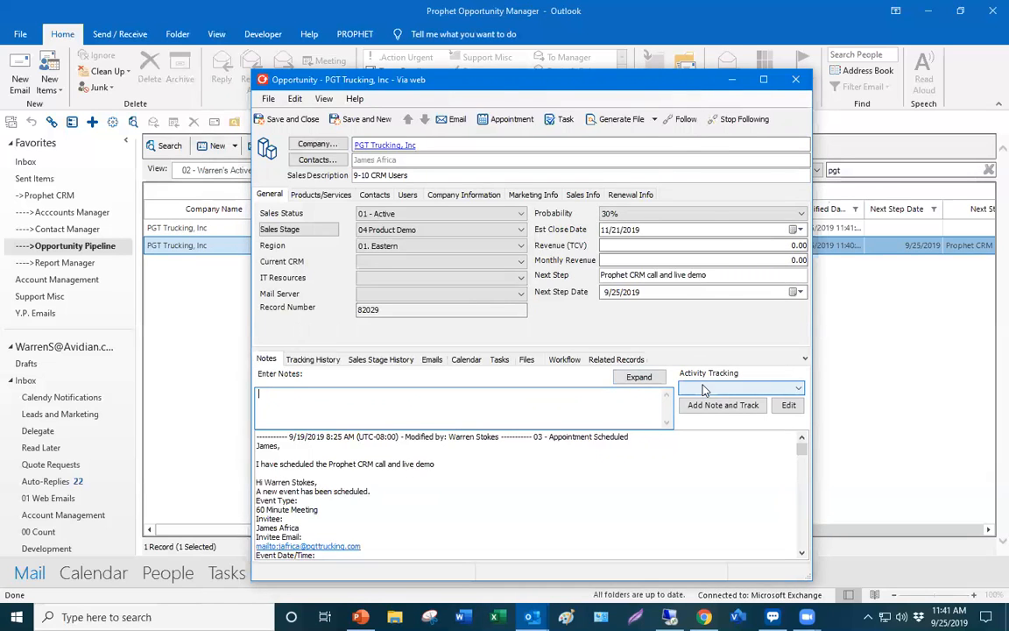
- Track a 02 - Left Voice Mail activity in the notes of the original PGT Trucking, Inc opportunity
left_click(705, 390)
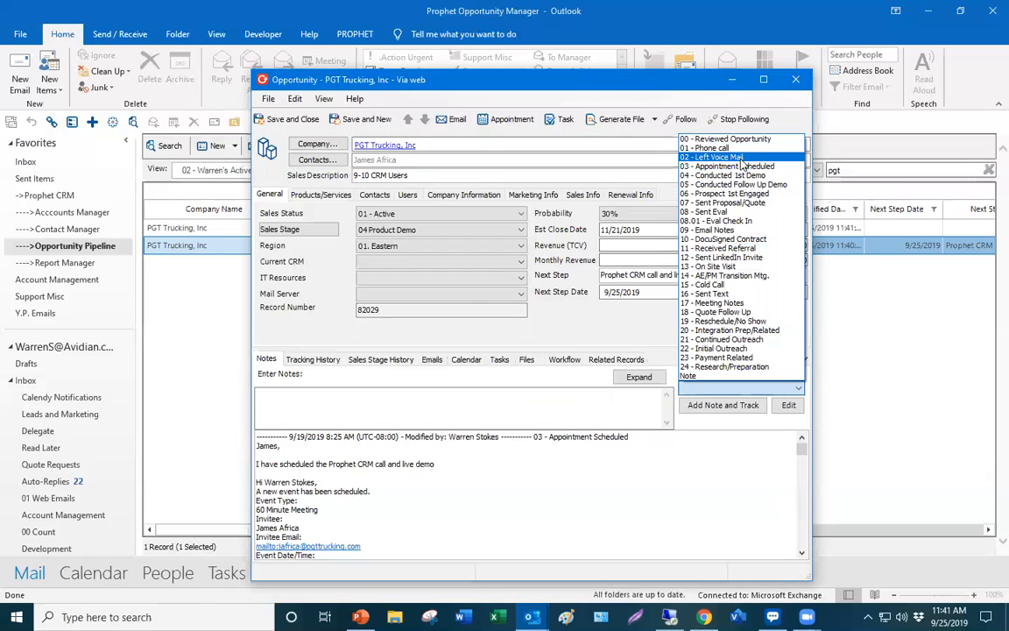
left_click(742, 158)
left_click(714, 405)
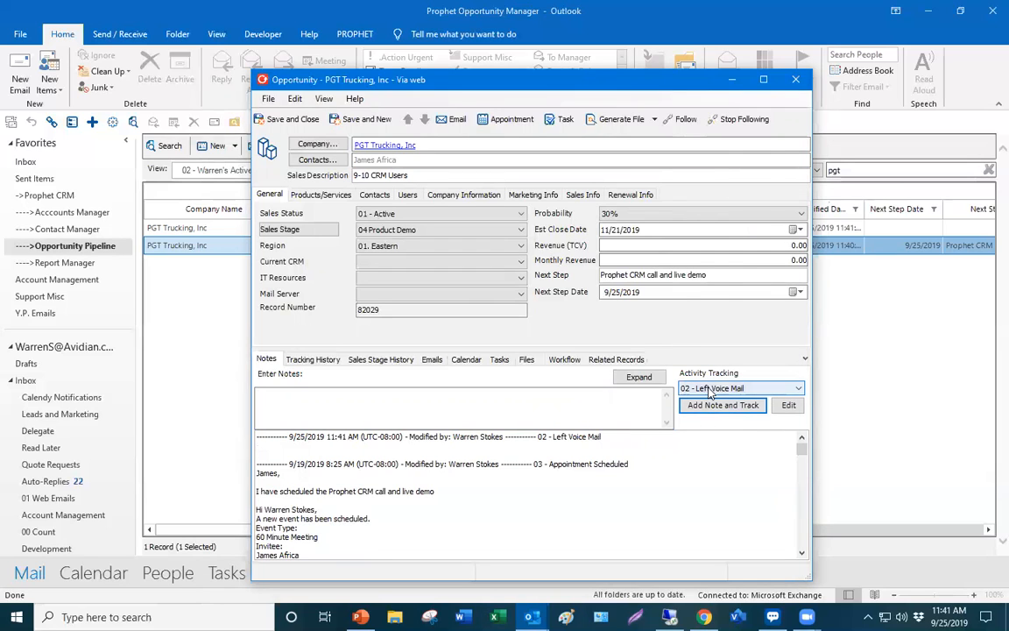
- Track an 18 - Quote Follow Up activity on the opportunity and highlight its new note entry
left_click(711, 389)
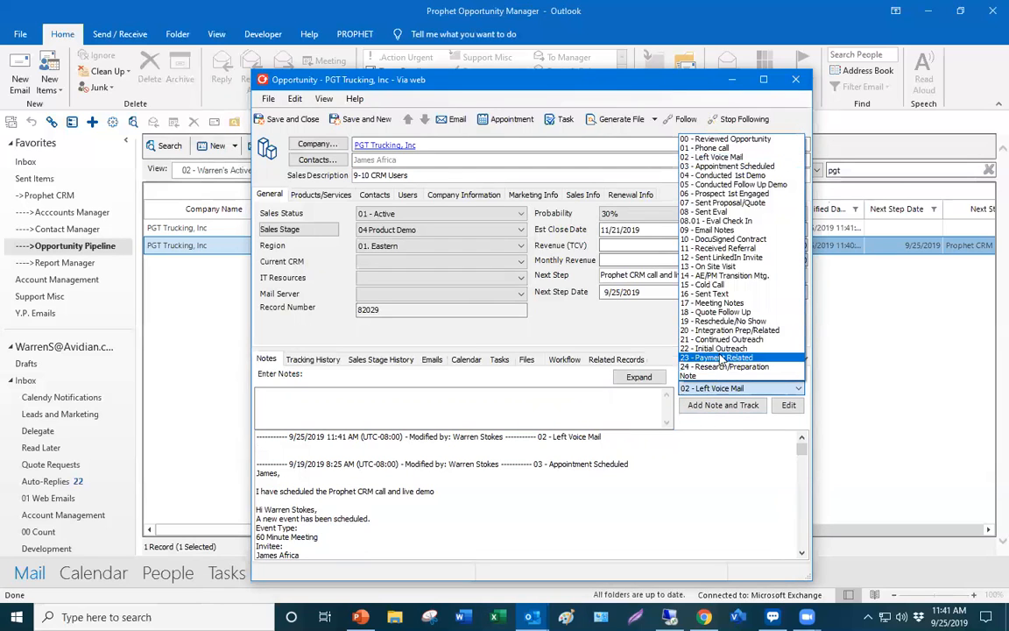
left_click(727, 316)
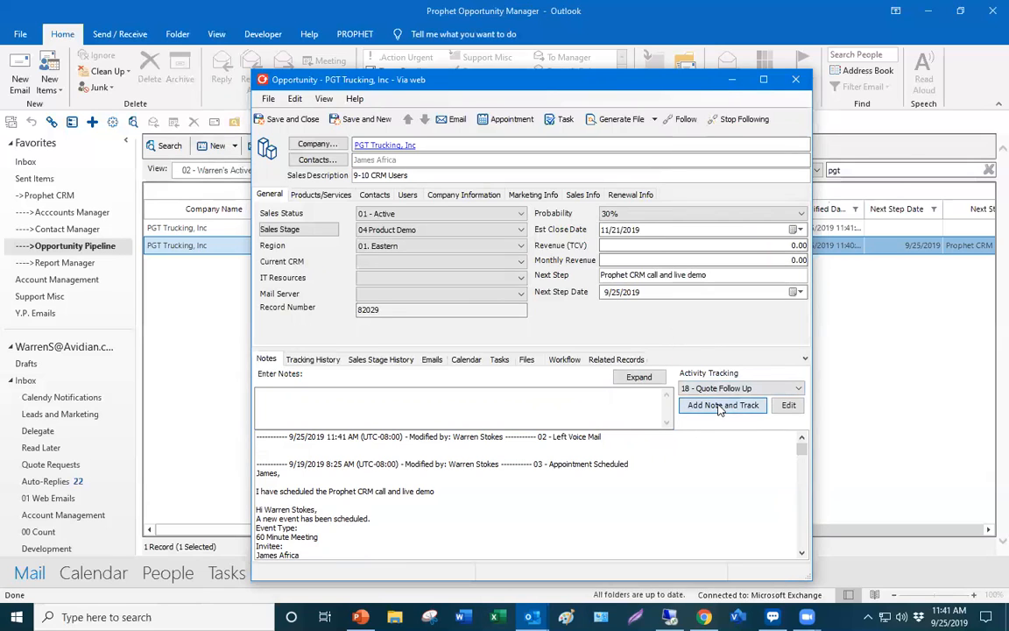
left_click(701, 405)
left_click_drag(609, 440, 260, 436)
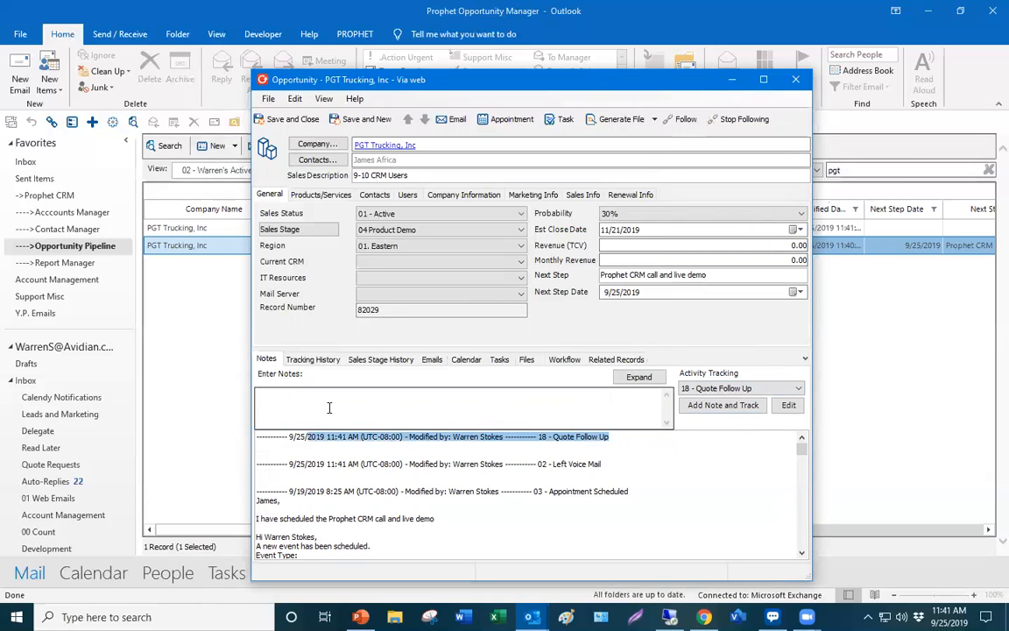
left_click(339, 423)
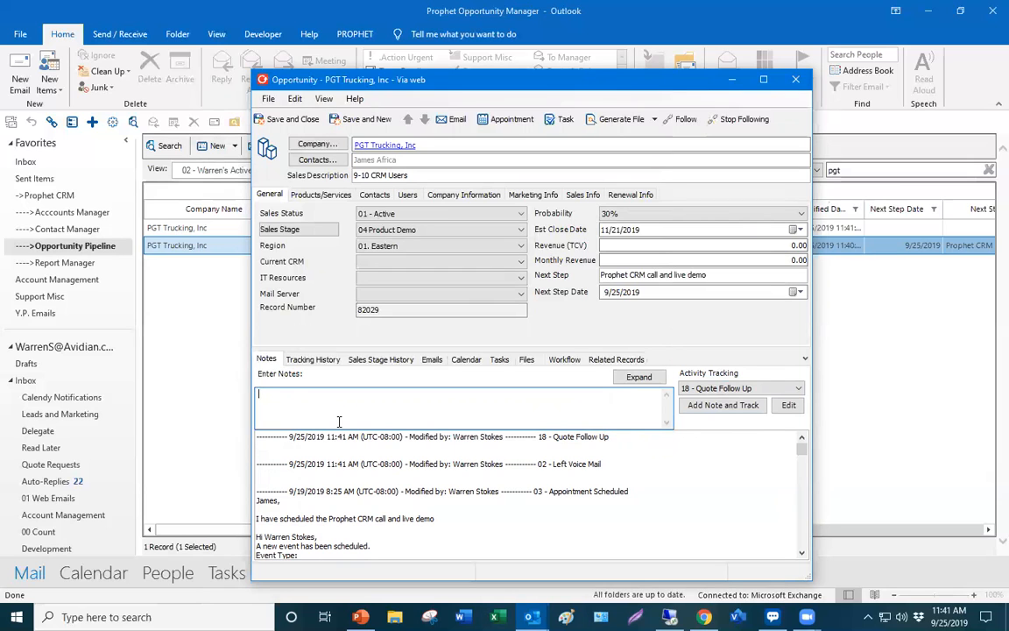
- Look over the available activity types and save and close the original opportunity
left_click(740, 388)
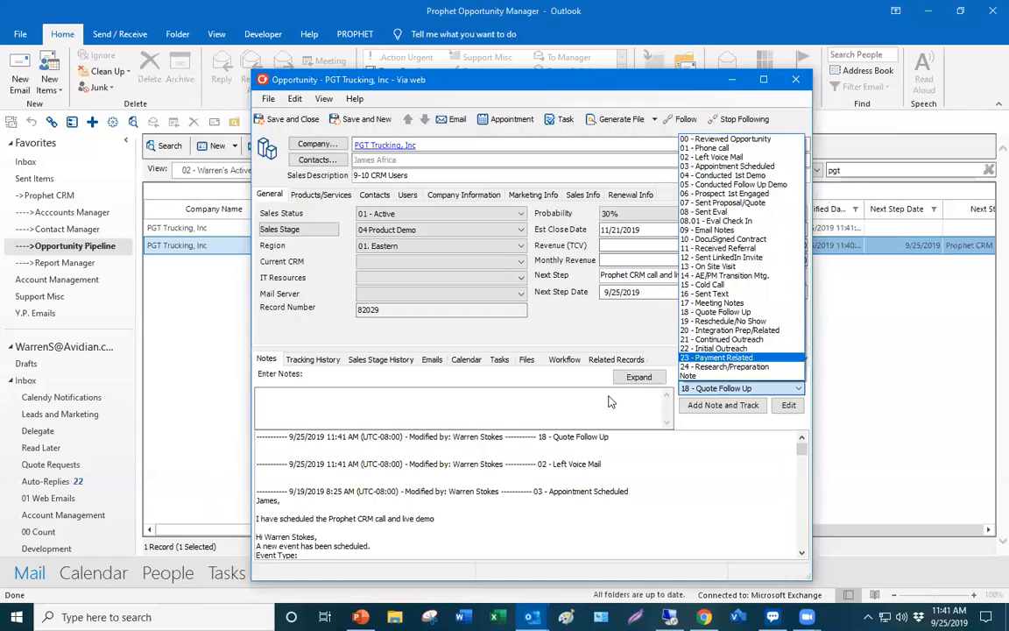
left_click(526, 403)
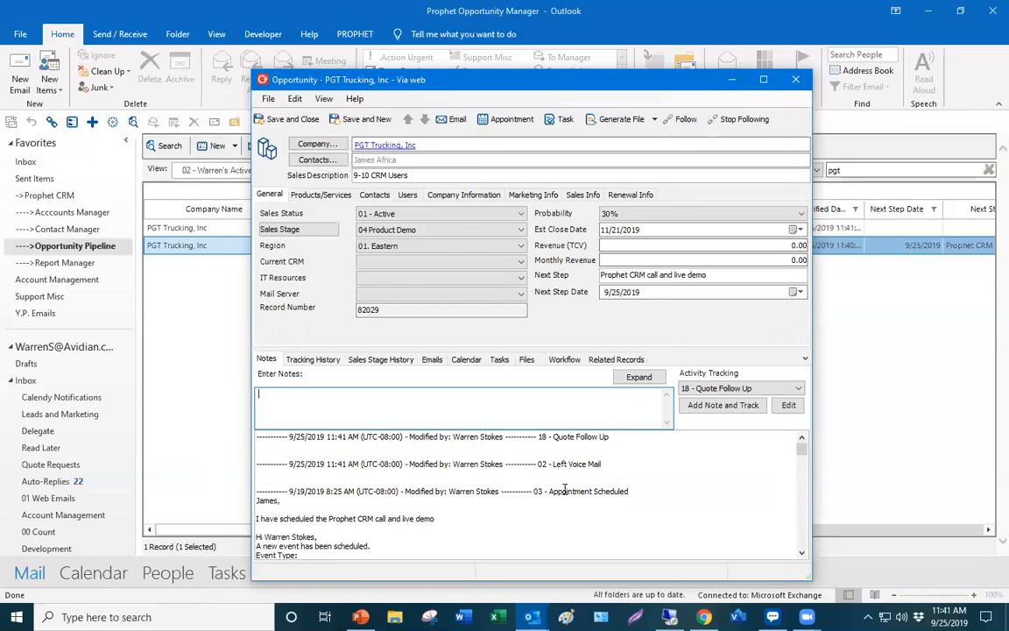
left_click_drag(502, 518, 313, 415)
left_click(314, 412)
left_click(285, 119)
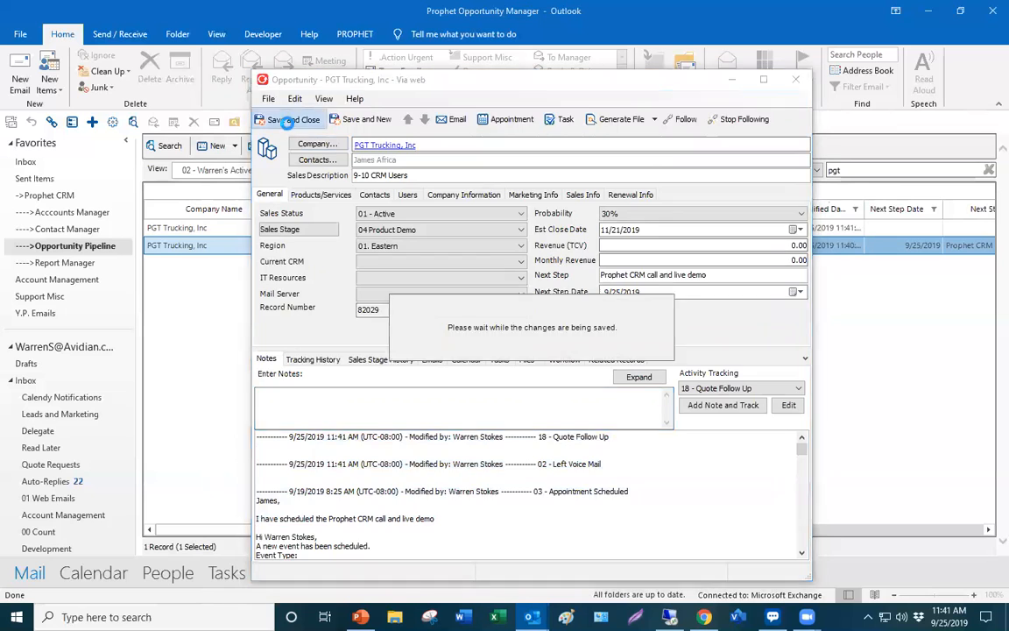
- In the Report Manager, select Activity Report 1 with Notes WS from the Pipeline Forecast category
left_click(90, 263)
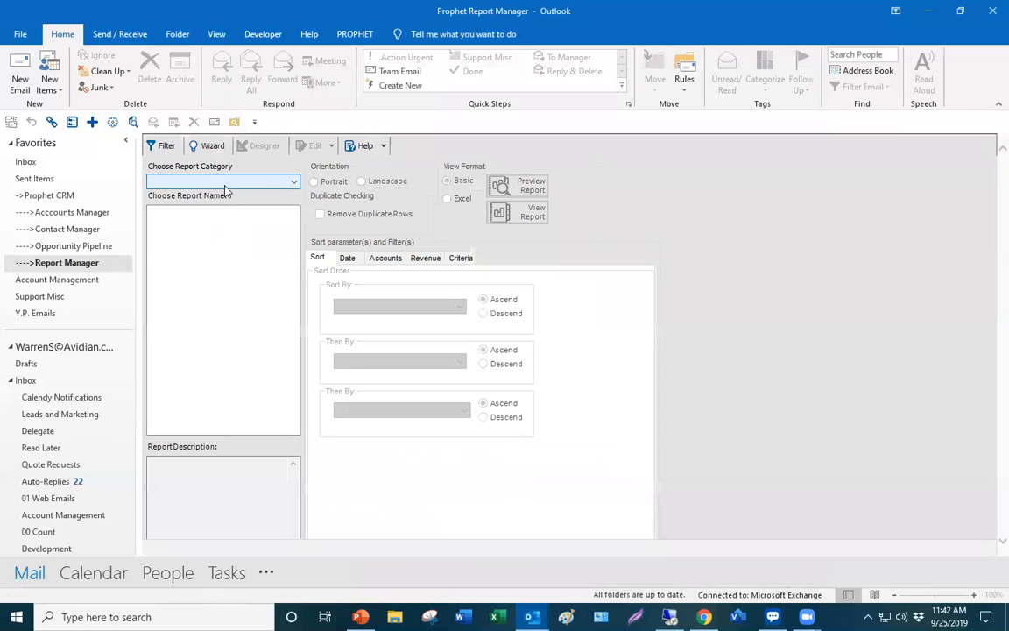
left_click(211, 181)
left_click(208, 233)
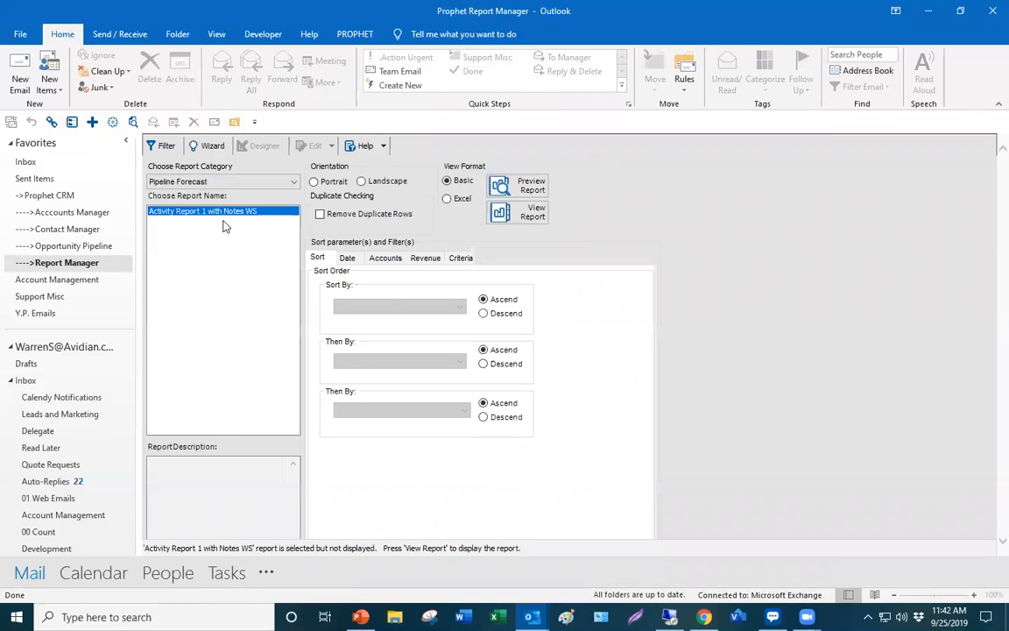
- Set the report's tracking start date to 9/1/2019 and view the report in a maximized window
left_click(347, 258)
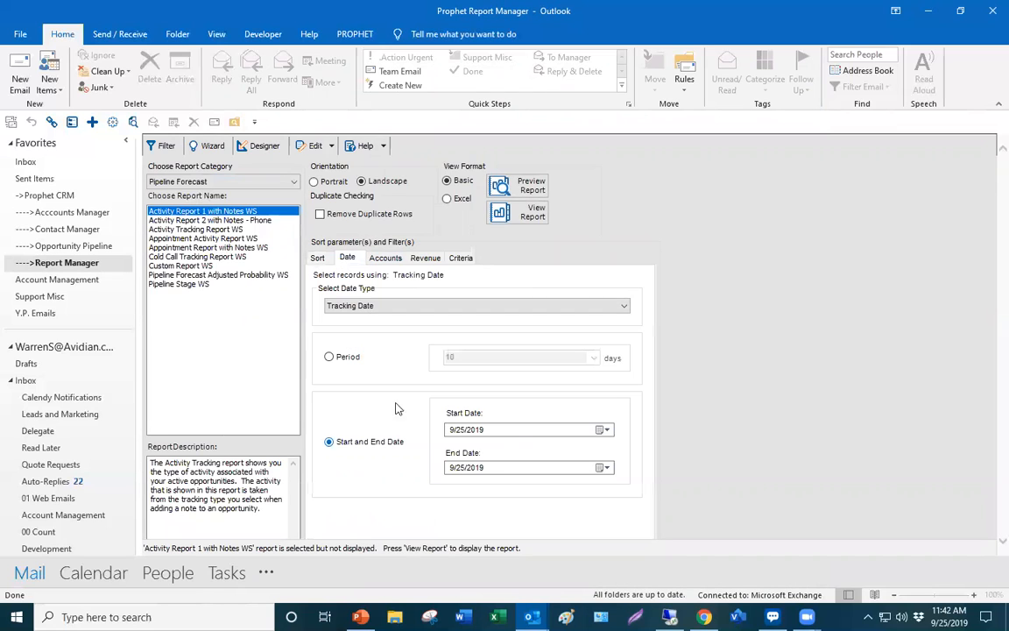
left_click(462, 430)
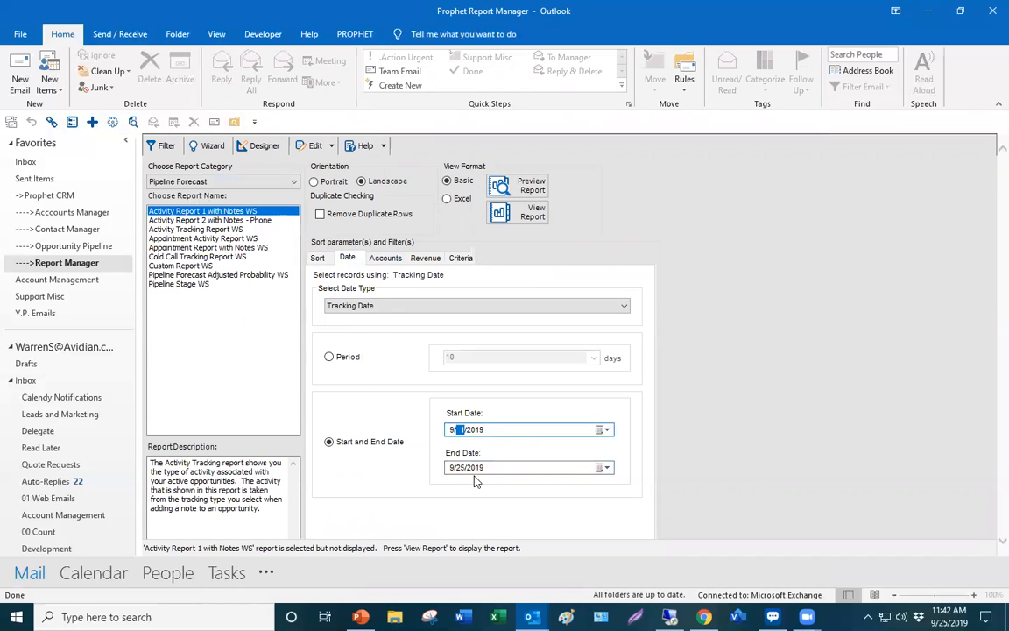
left_click(522, 212)
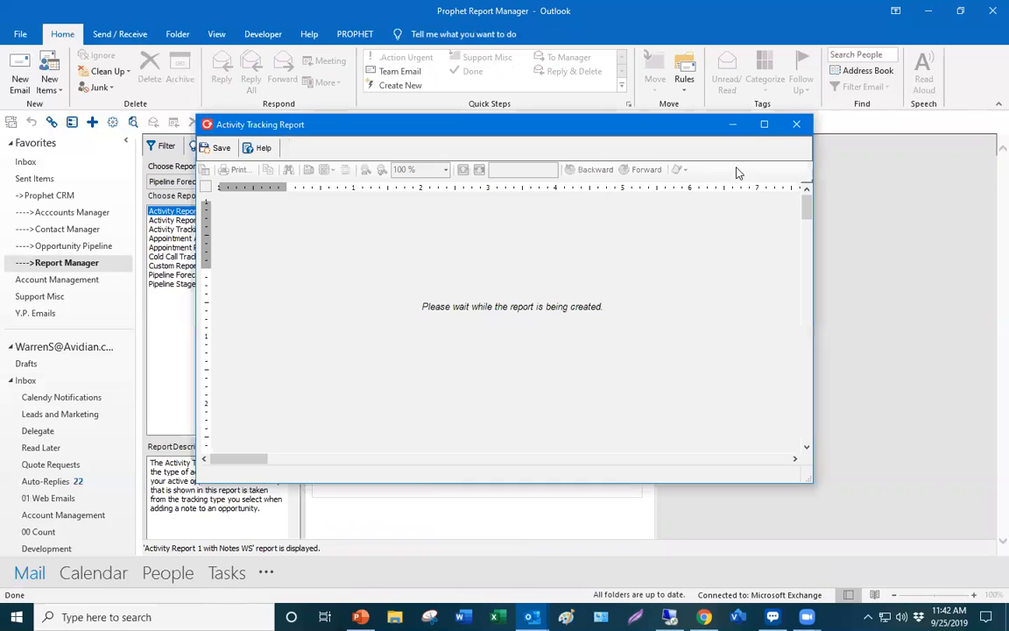
left_click(764, 126)
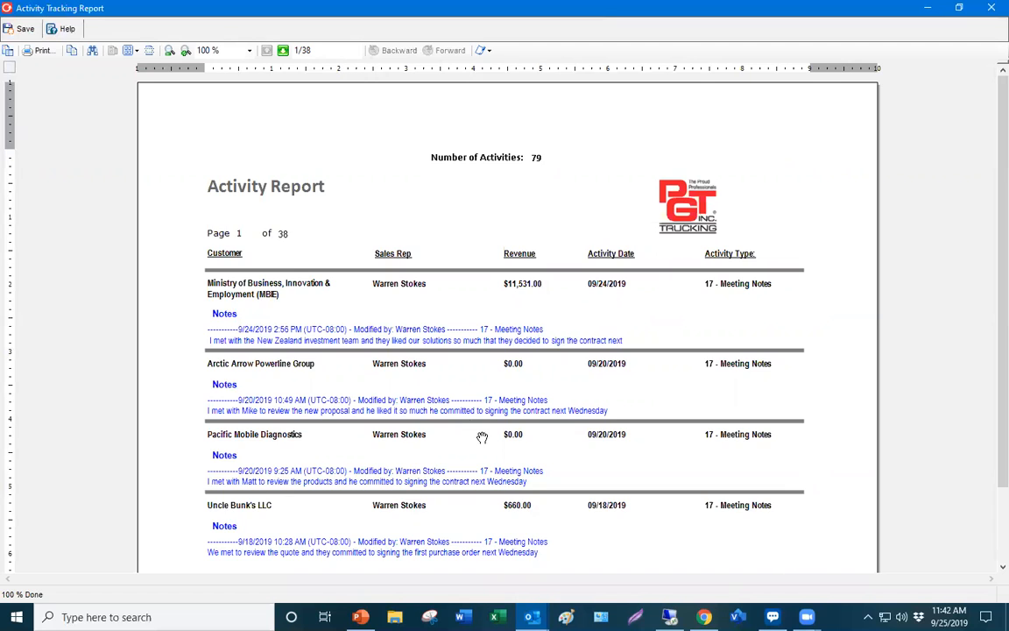
- Page through the activity report to examine the notes by customer and activity type, return to its first page, and close it
scroll(482, 438, "down", 2)
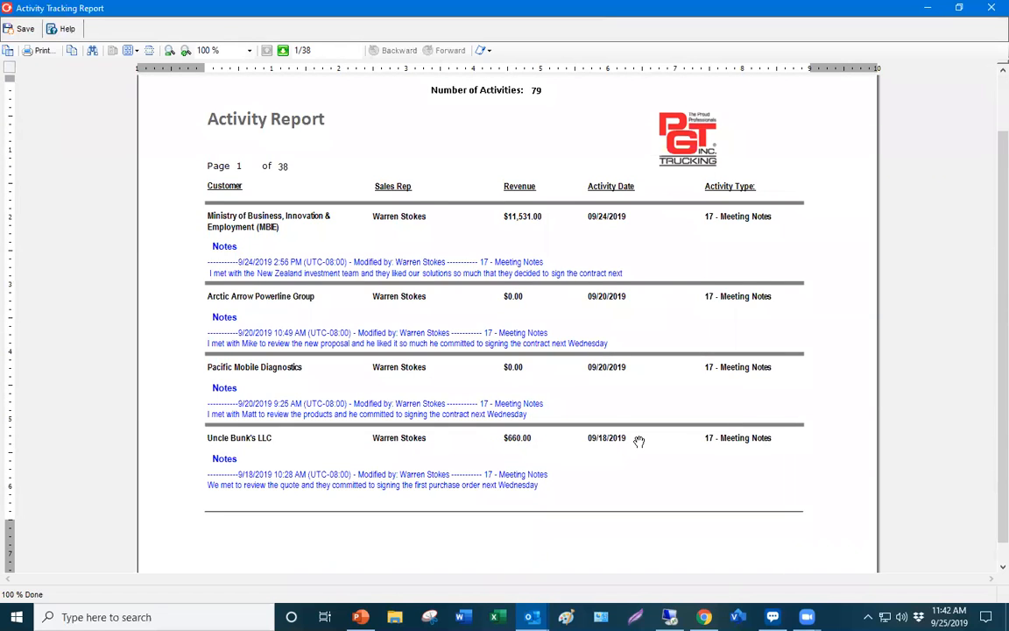
key("Page_Down")
key("Page_Down")
key("Page_Down")
key("Page_Down")
key("Page_Down")
key("Page_Down")
key("Page_Down")
key("Page_Down")
key("Page_Down")
key("Page_Down")
key("Page_Down")
key("Page_Down")
key("Page_Down")
key("Page_Down")
key("Page_Down")
key("Page_Down")
key("Page_Up")
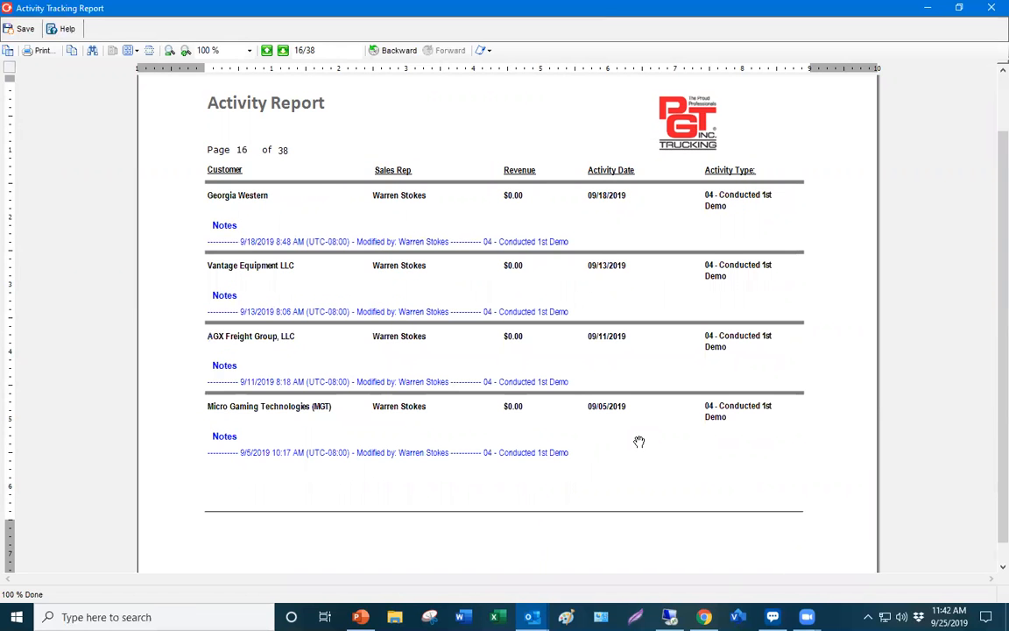
key("Home")
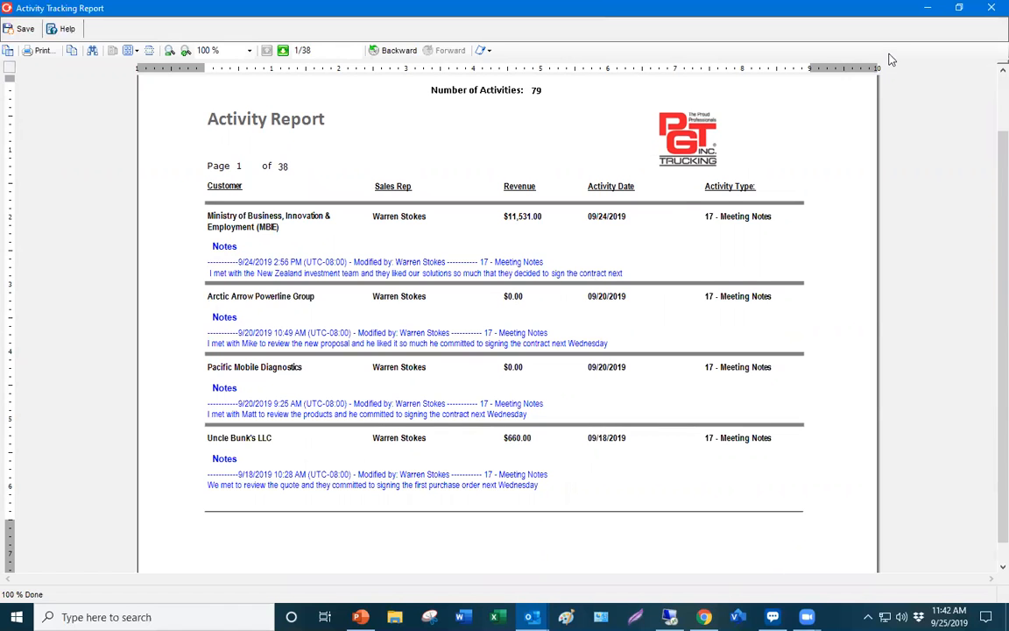
left_click(990, 11)
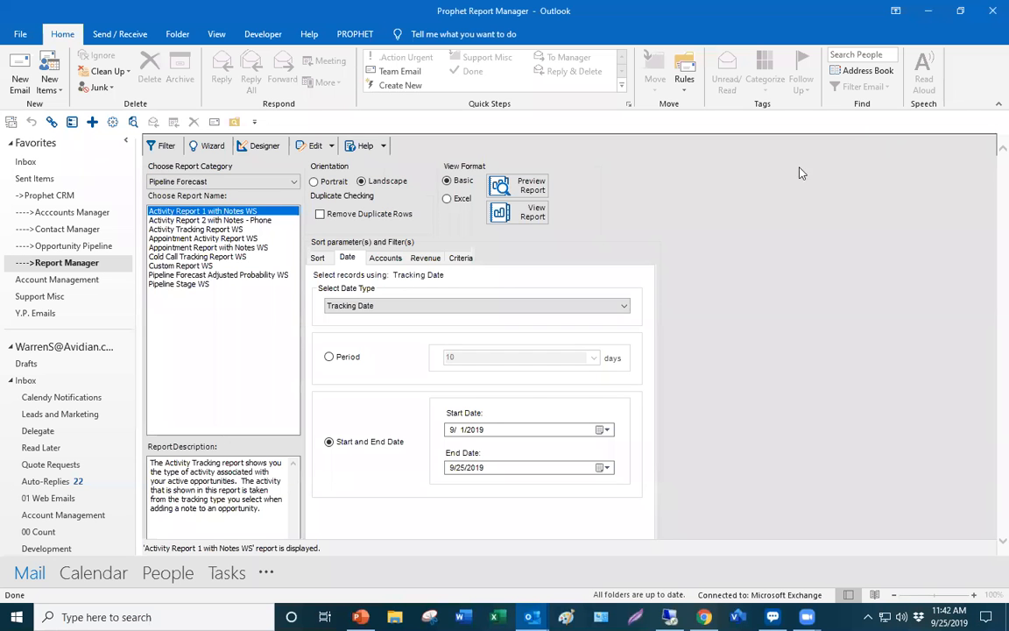
- Reopen the PGT Trucking, Inc opportunity for 9-10 CRM Users from the active opportunity pipeline
left_click(76, 246)
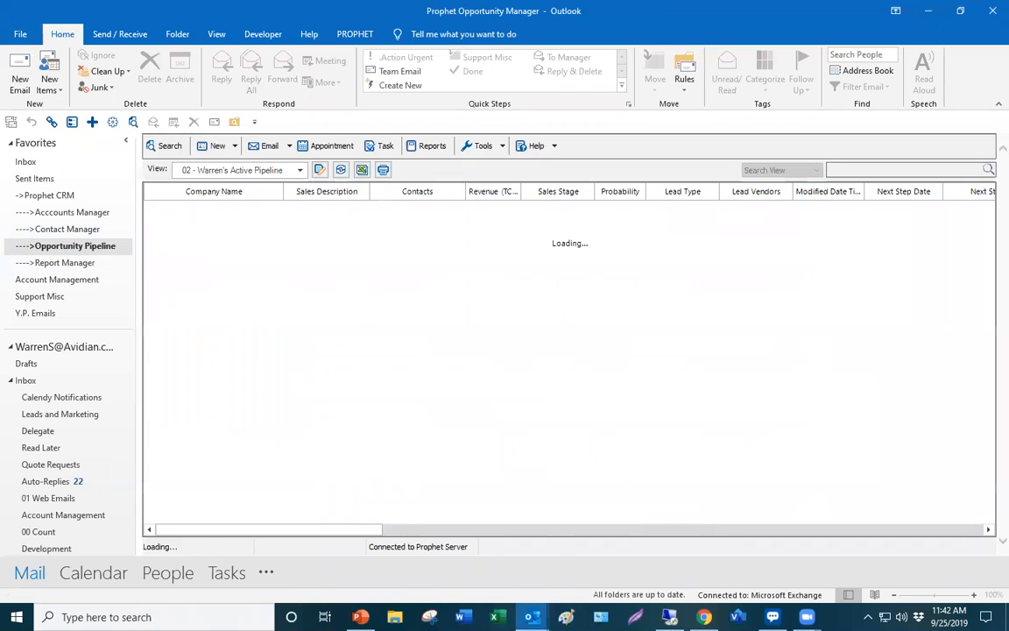
mouse_move(532, 617)
left_click(609, 580)
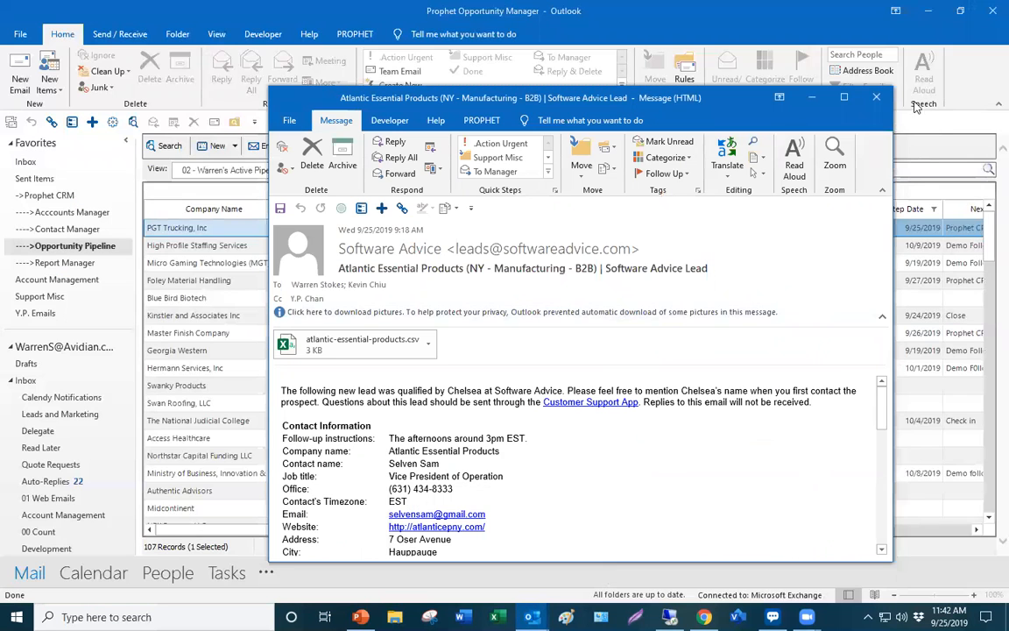
left_click(877, 97)
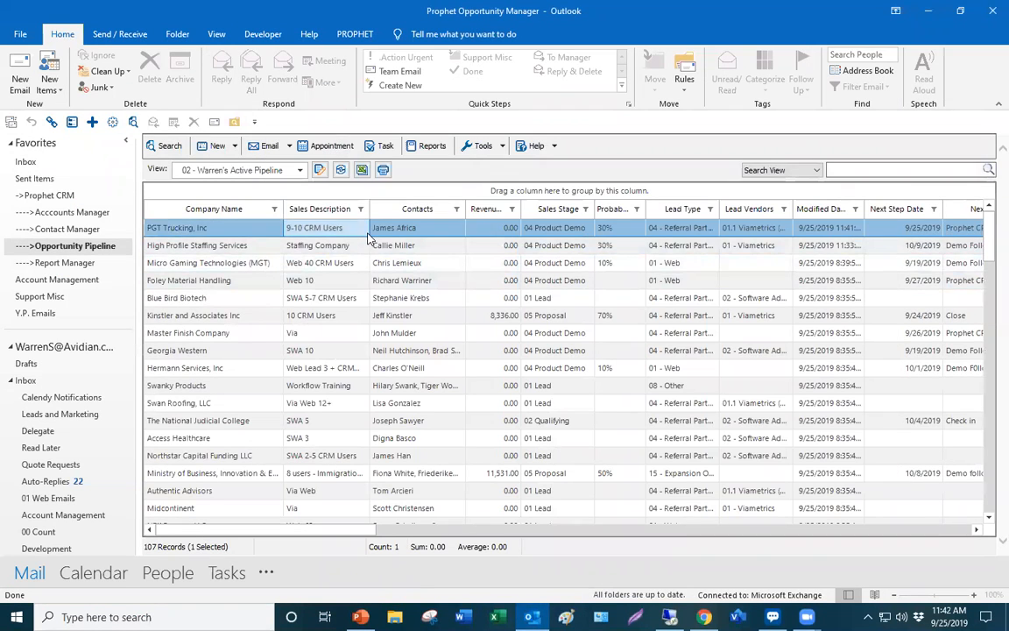
double_click(367, 233)
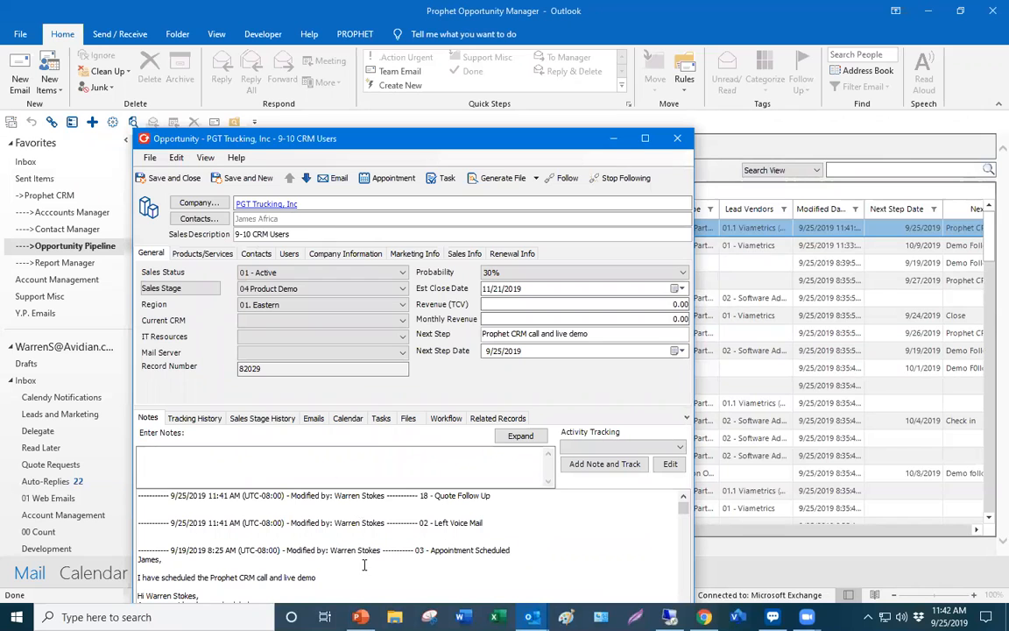
- Switch to the PowerPoint presentation and show the slide "Prophet Mobile for CRM on the Go", selecting its phone picture
left_click(359, 617)
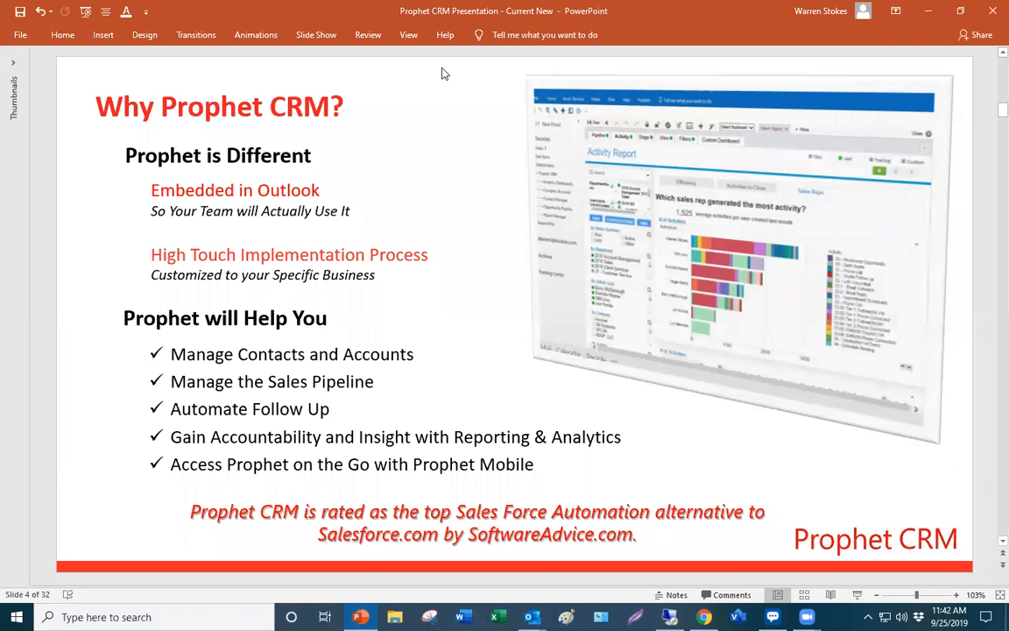
left_click(406, 36)
left_click(79, 59)
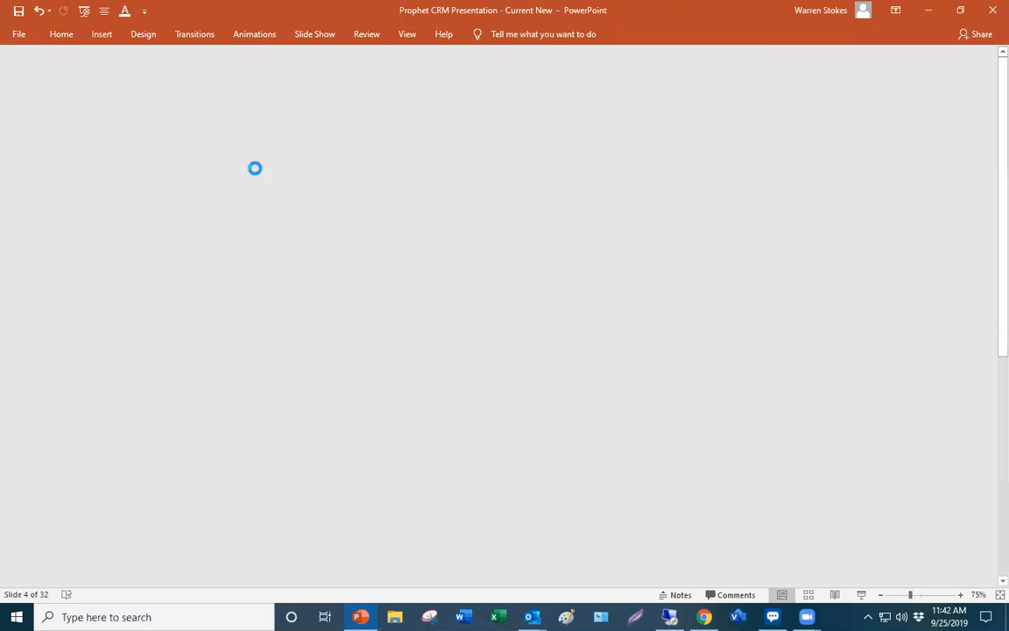
double_click(303, 350)
left_click(212, 311)
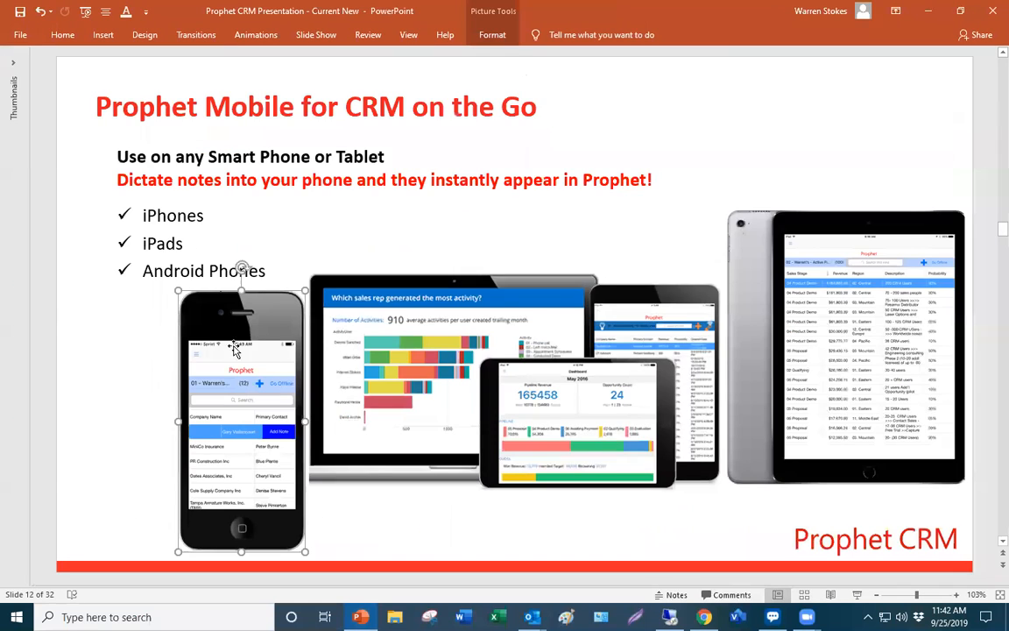
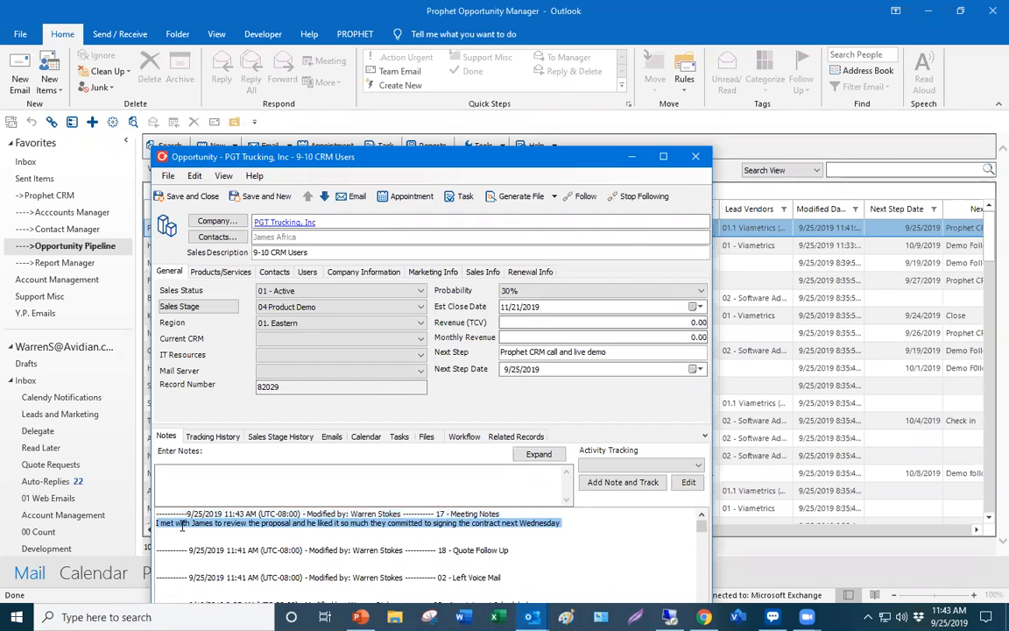
- Move the PGT Trucking, Inc opportunity window fully into view and highlight the text of the 17 - Meeting Notes entry
left_click(230, 484)
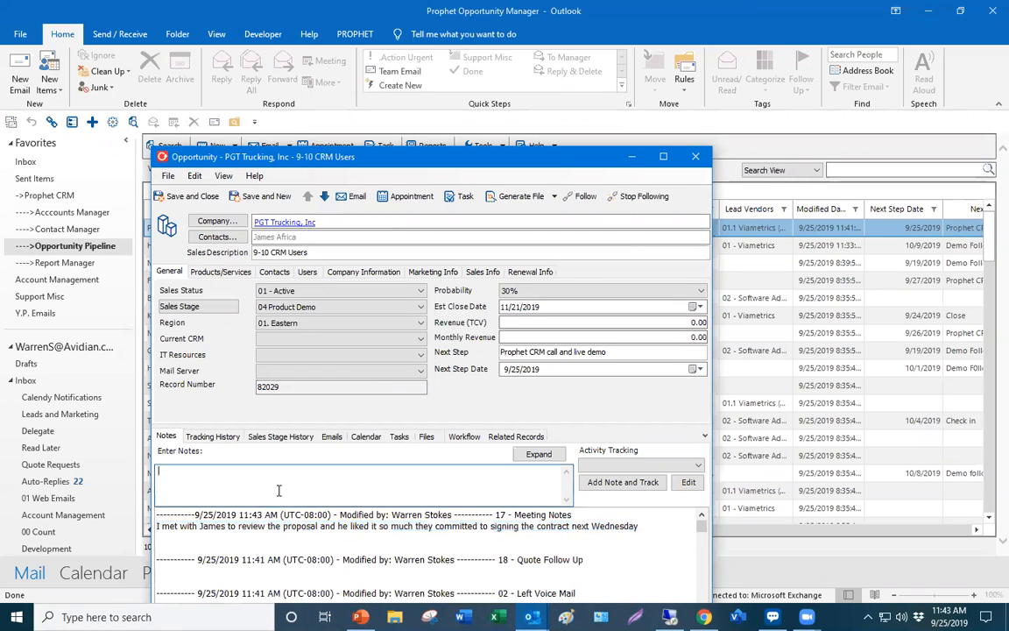
left_click_drag(333, 156, 387, 77)
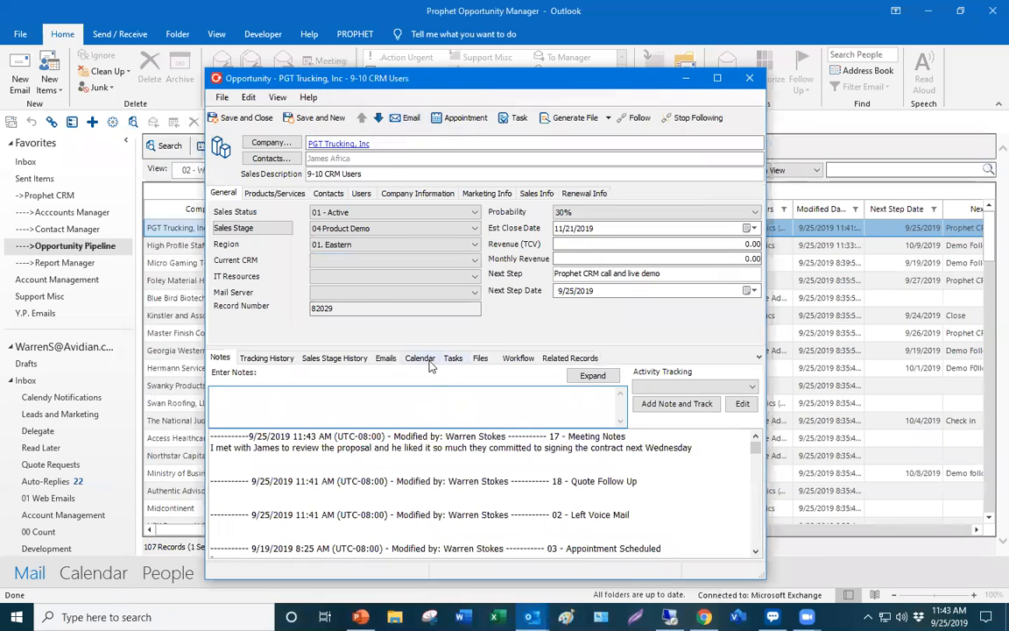
triple_click(662, 448)
left_click(575, 448)
triple_click(576, 448)
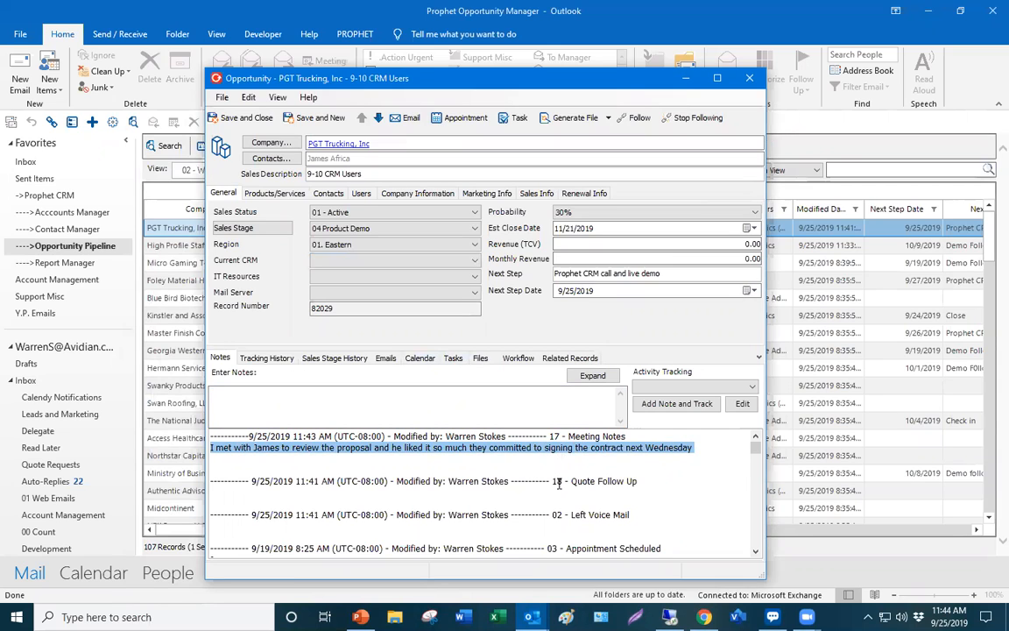
left_click(557, 481)
left_click(366, 410)
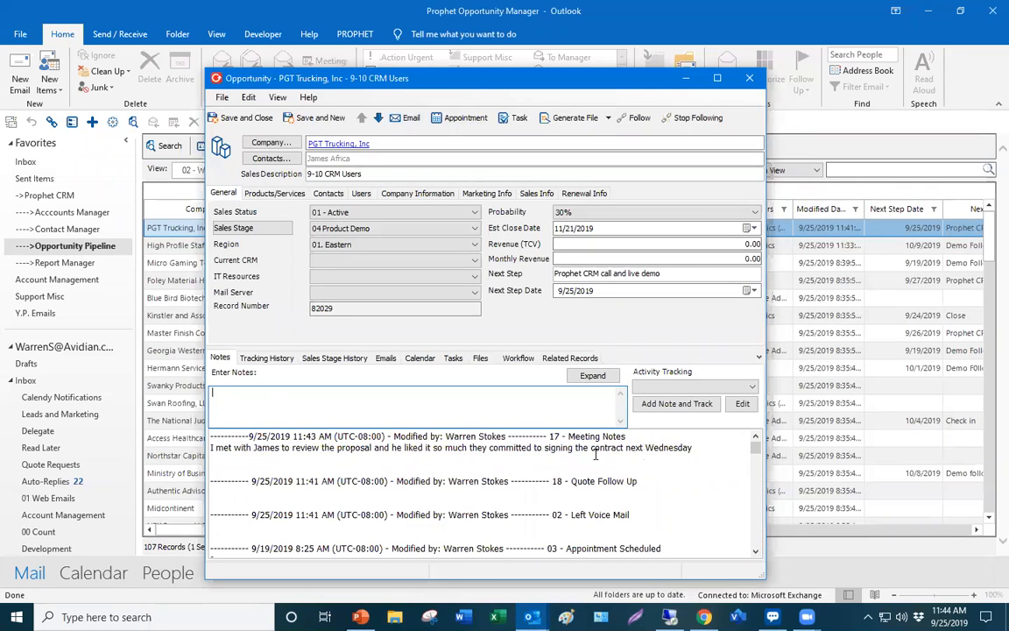
left_click_drag(695, 449, 235, 449)
left_click(235, 442)
left_click(484, 193)
left_click(224, 194)
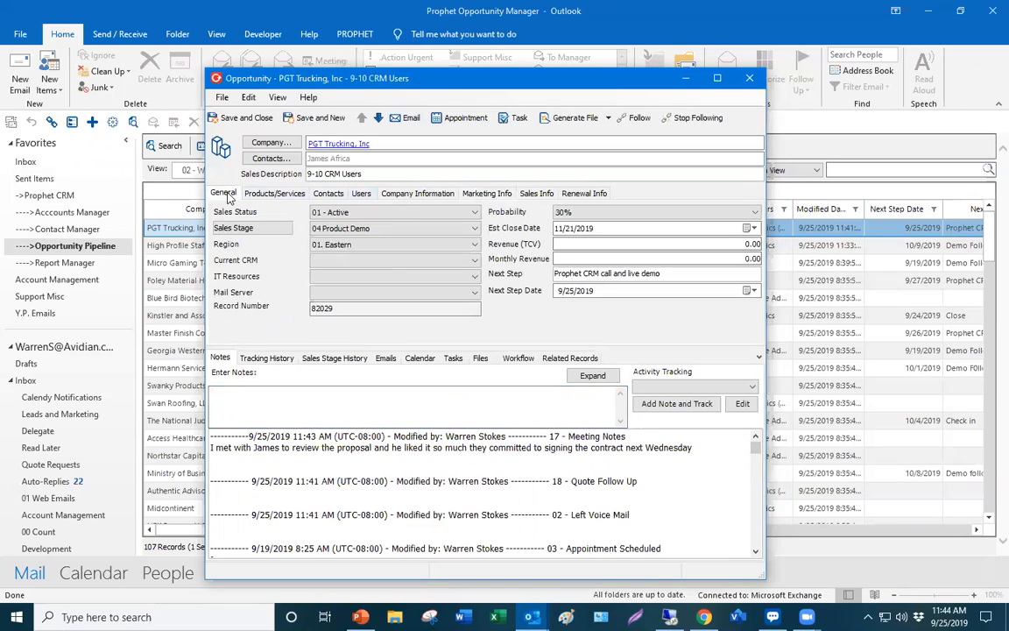
- Add and track a 02 - Left Voice Mail activity in the PGT Trucking, Inc opportunity's notes, without any note text
left_click(276, 400)
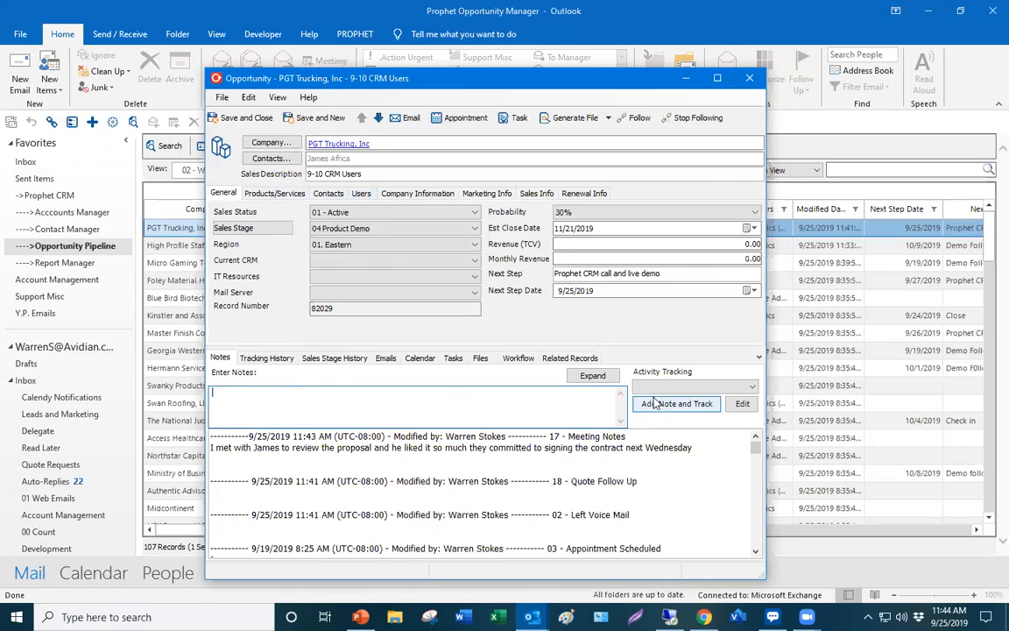
left_click(692, 386)
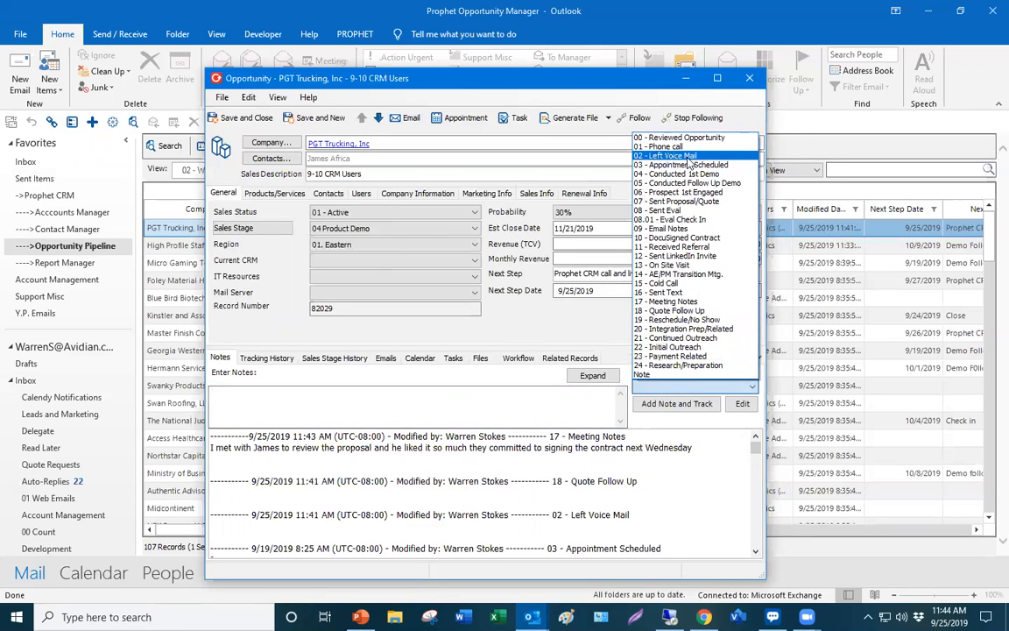
left_click(670, 155)
left_click(676, 403)
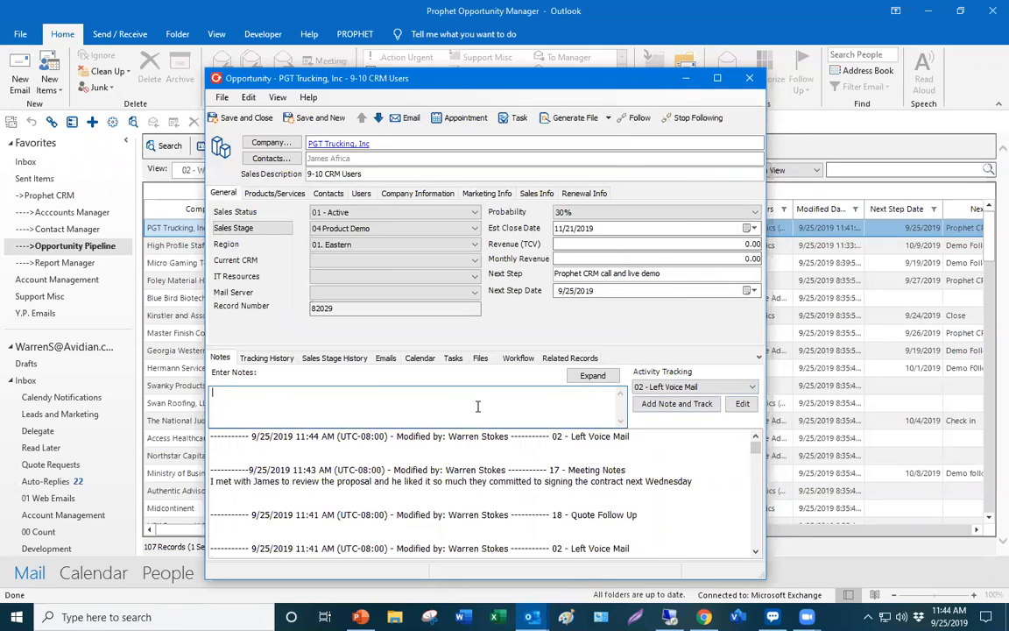
left_click(380, 395)
- Show the emails linked to the PGT Trucking, Inc opportunity and go through each message in the list
left_click(385, 358)
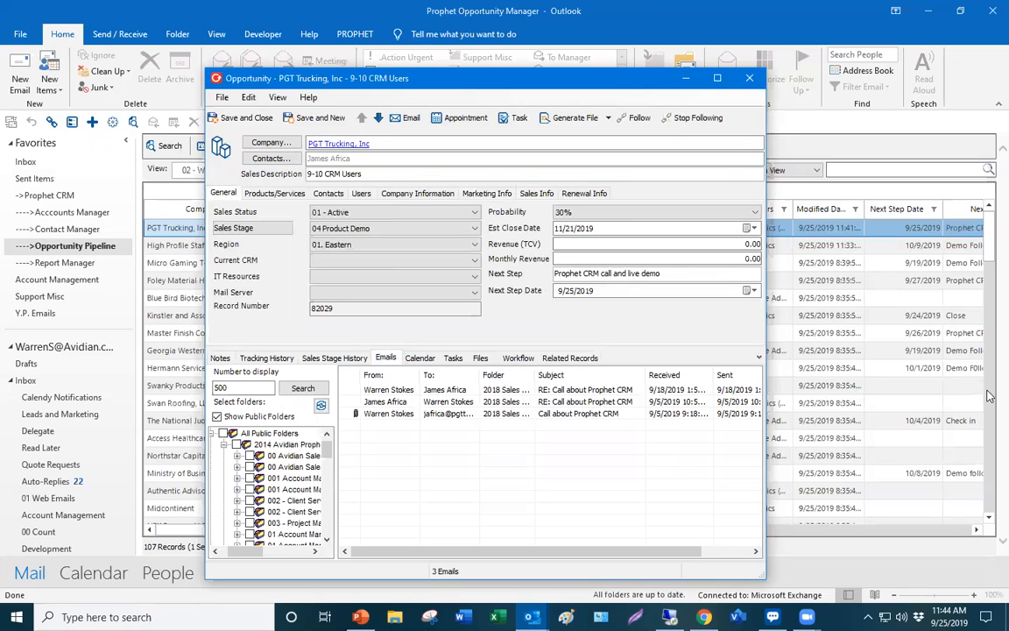
left_click(514, 414)
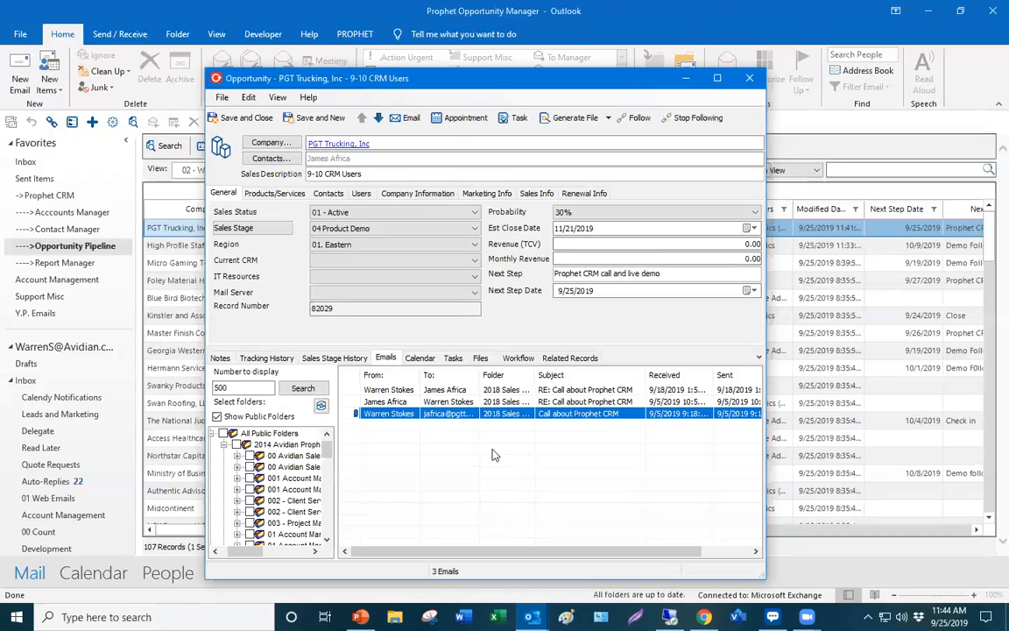
left_click(461, 403)
left_click(461, 392)
left_click(461, 402)
left_click(463, 415)
- Start a blank email, view the Attach Email list of opportunities available for linking, and close both without linking or sending
left_click(21, 91)
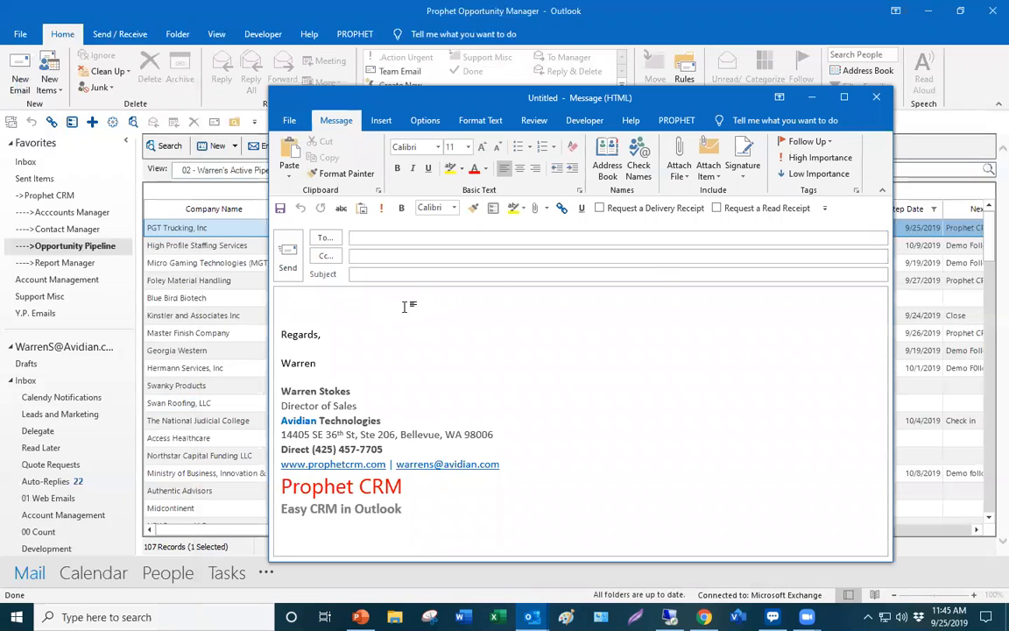
left_click(561, 208)
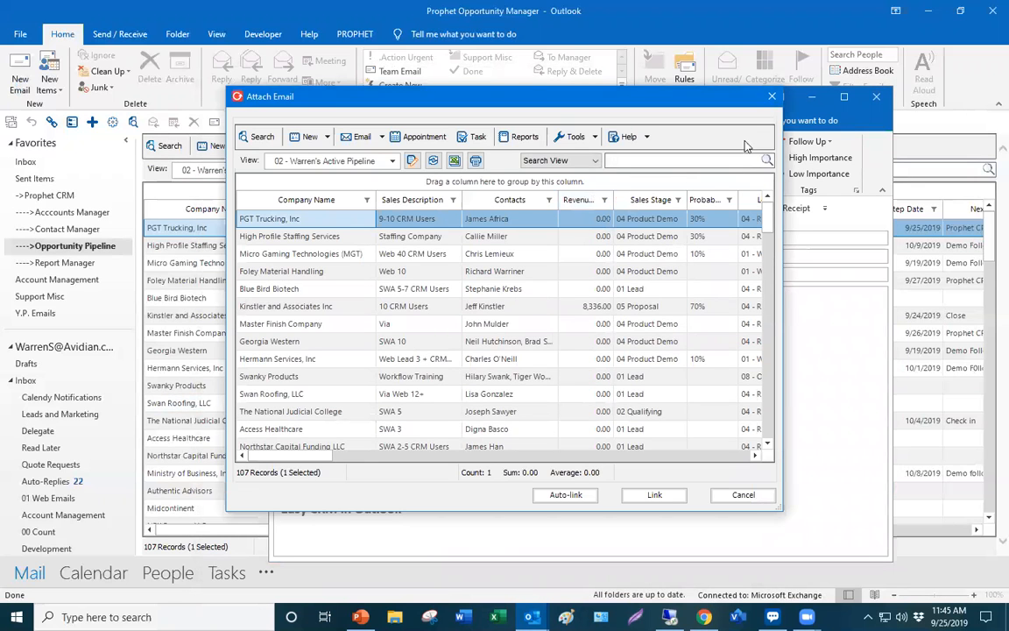
left_click(772, 97)
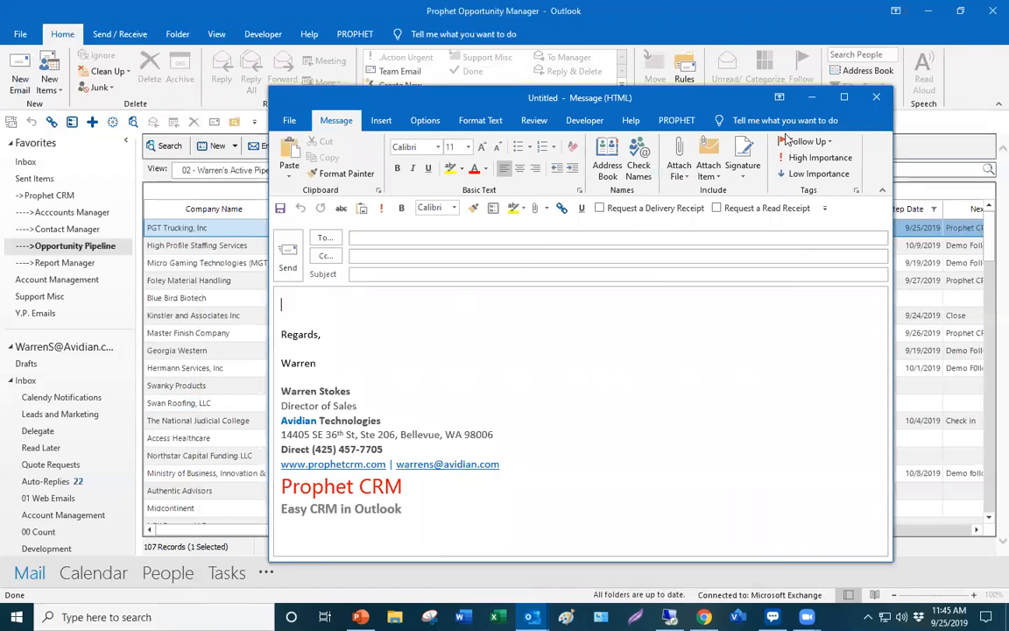
left_click(874, 97)
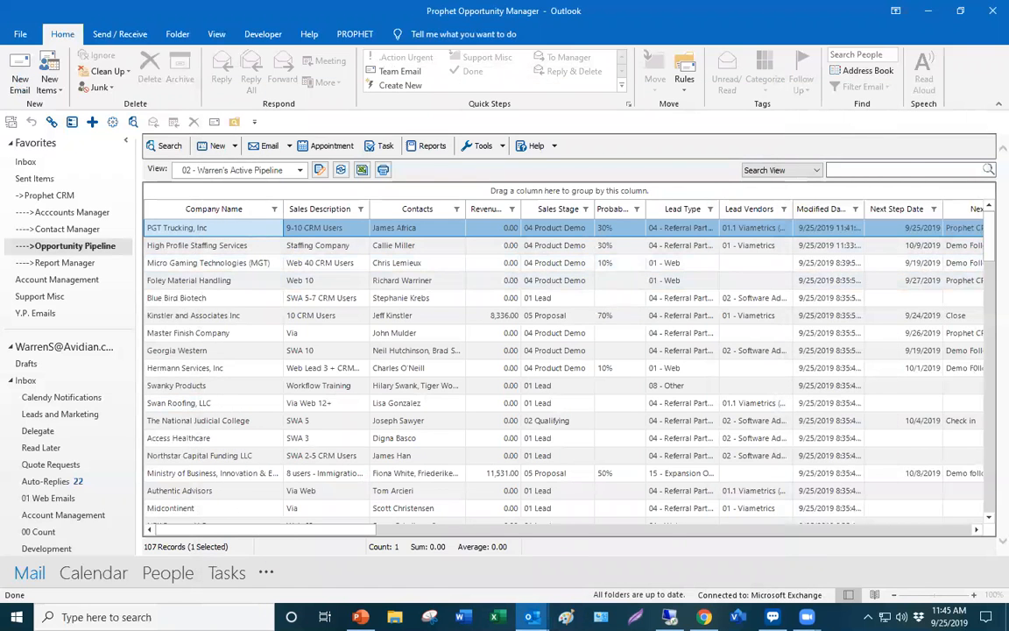
- Return to the PGT Trucking, Inc opportunity, start an email to its contact from there, and discard the draft
mouse_move(531, 617)
left_click(603, 557)
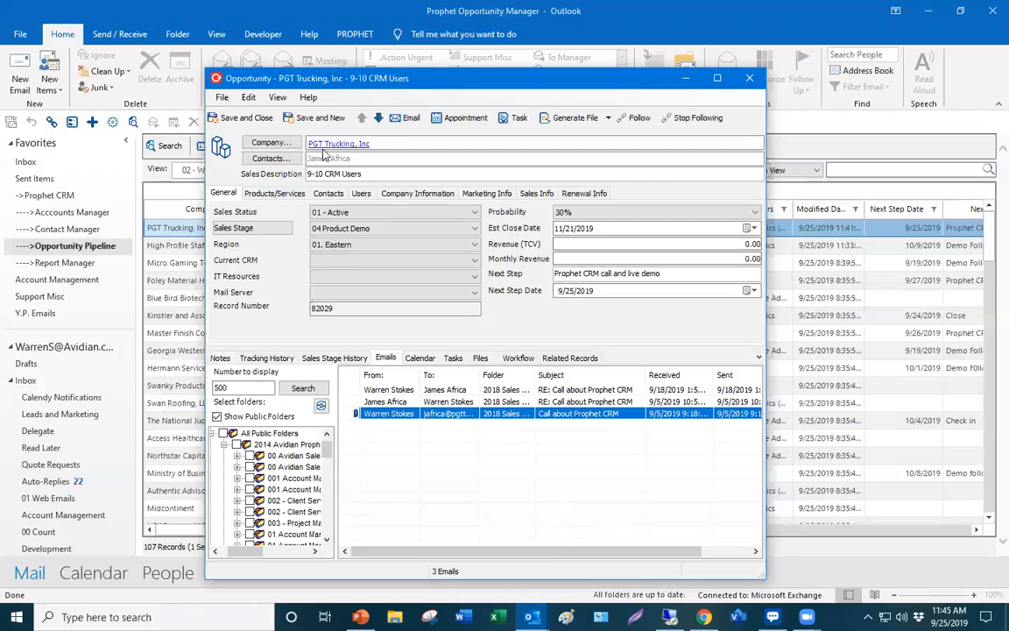
left_click(409, 119)
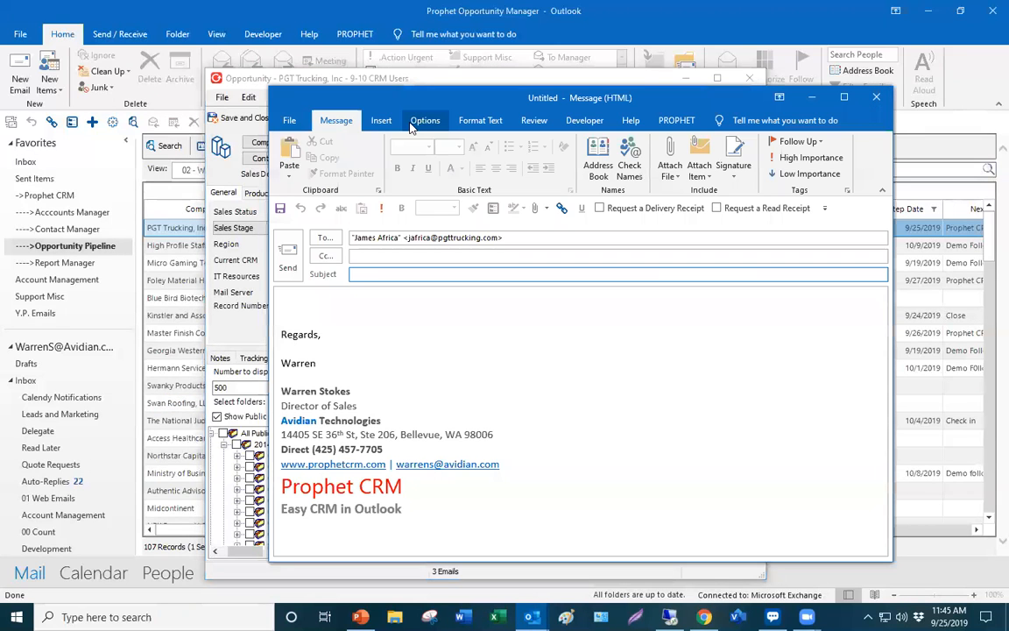
left_click(878, 98)
left_click(511, 349)
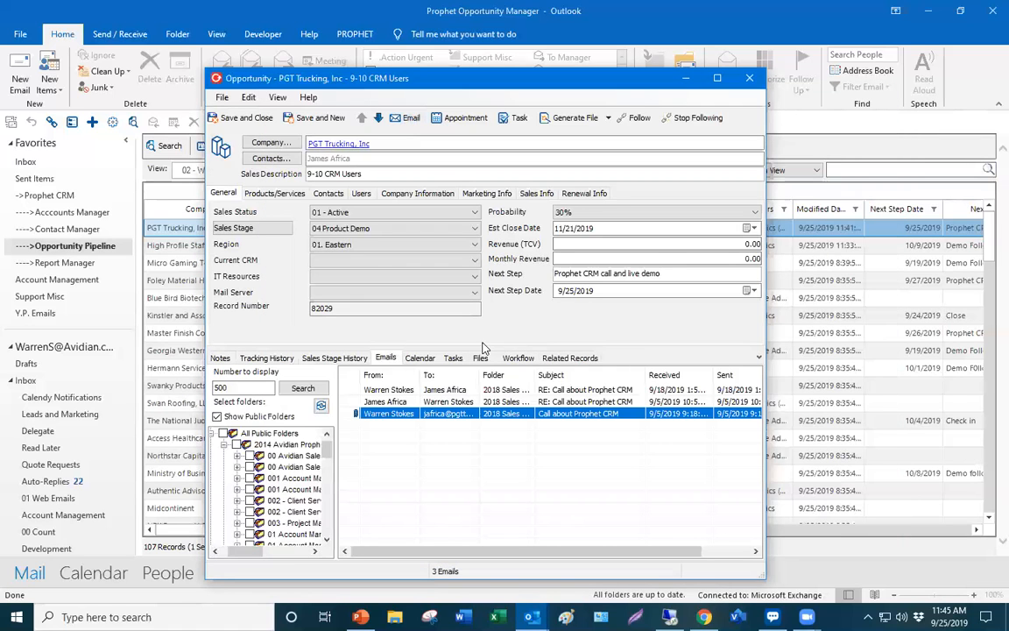
- Examine the contact's Auto Link Emails setting, and open and close the contact's linked reply "RE: Call about Prophet CRM"
left_click(333, 194)
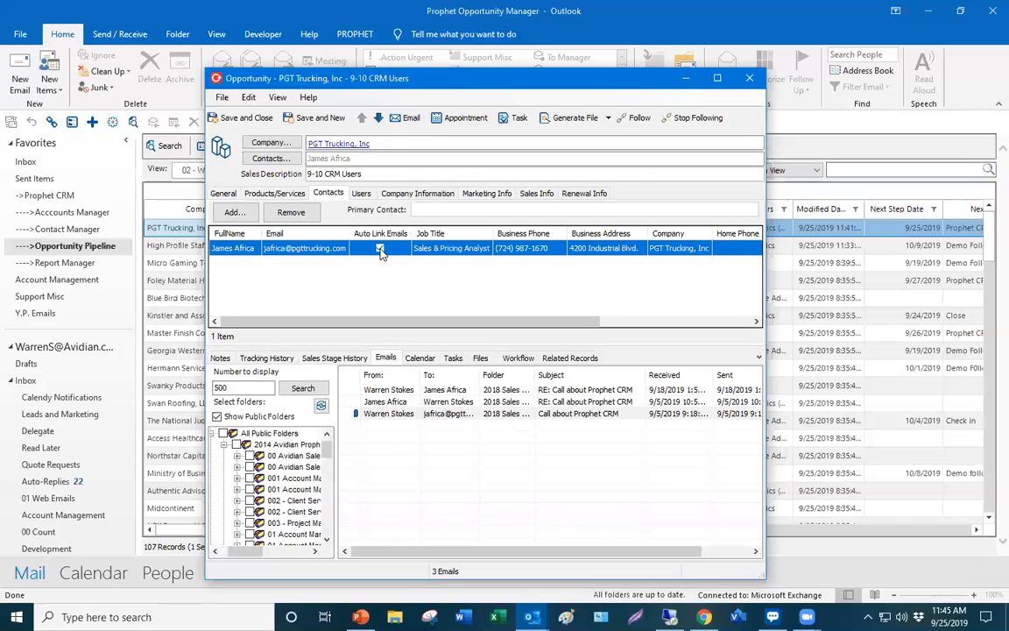
double_click(416, 401)
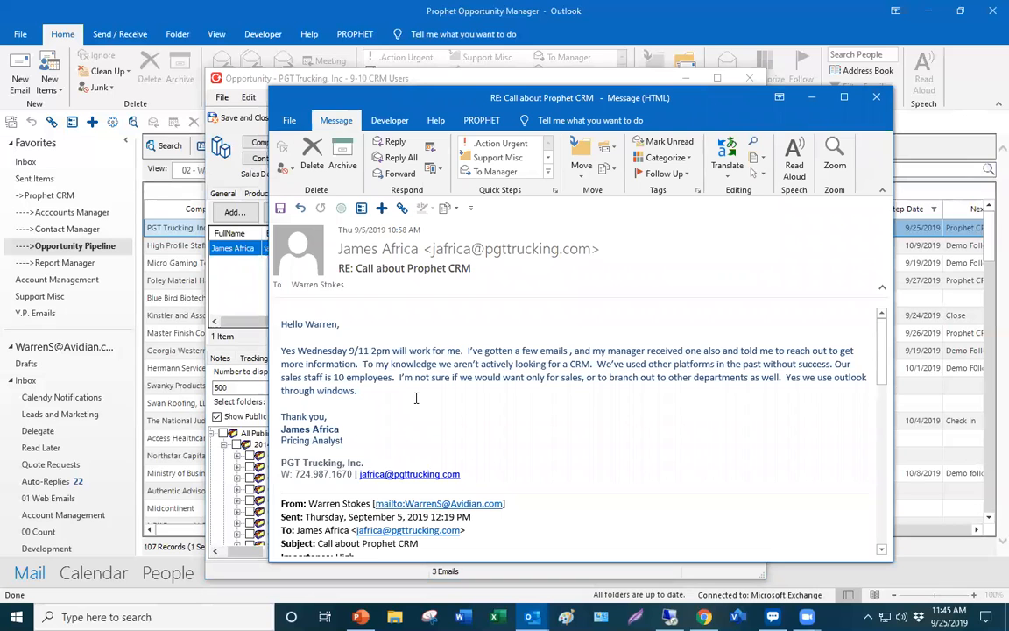
left_click(876, 97)
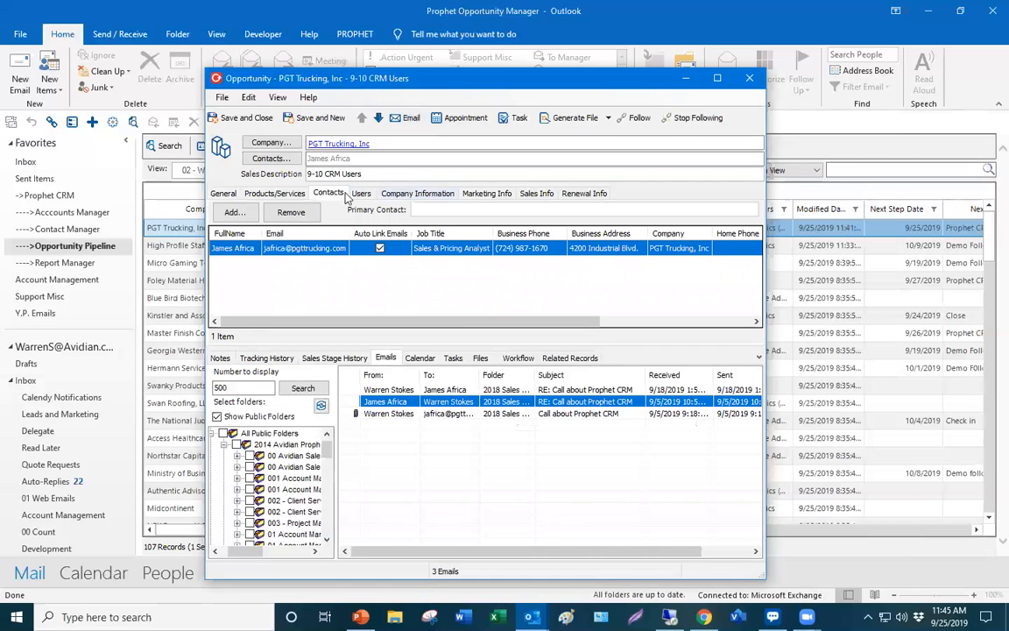
- Create a new email addressed to the PGT Trucking contact and begin the body with the contact's first name as greeting
left_click(23, 74)
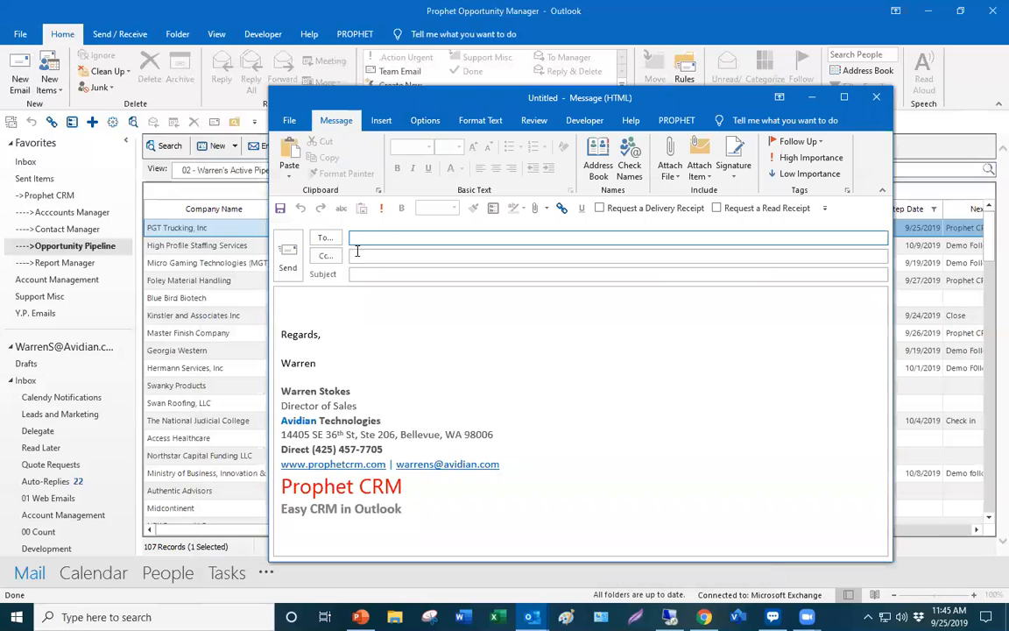
type("jame")
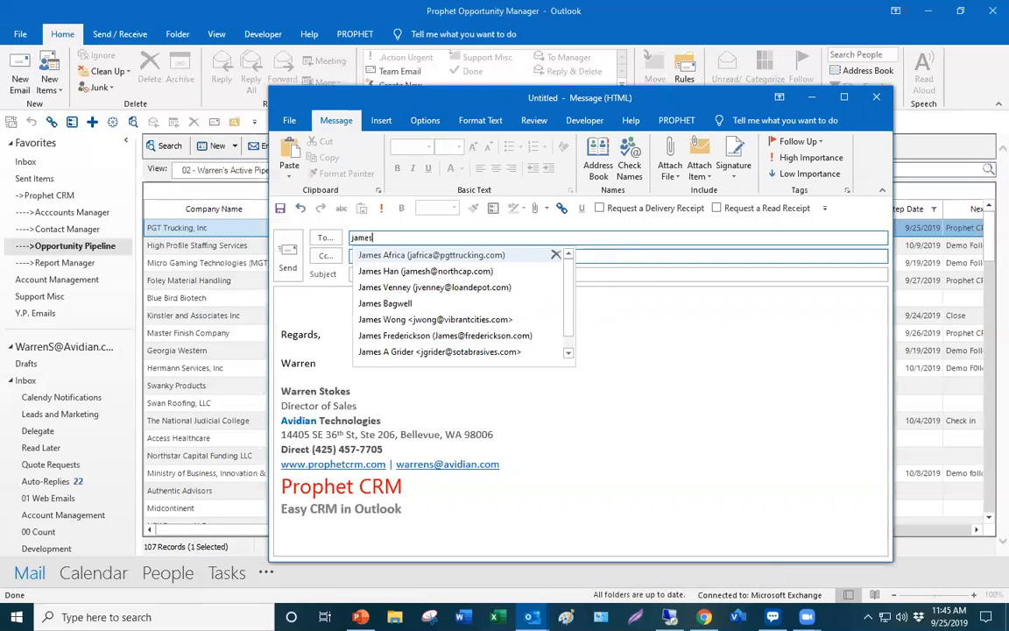
type("s")
key("Return")
left_click(338, 296)
type("James,")
key("Return")
key("Return")
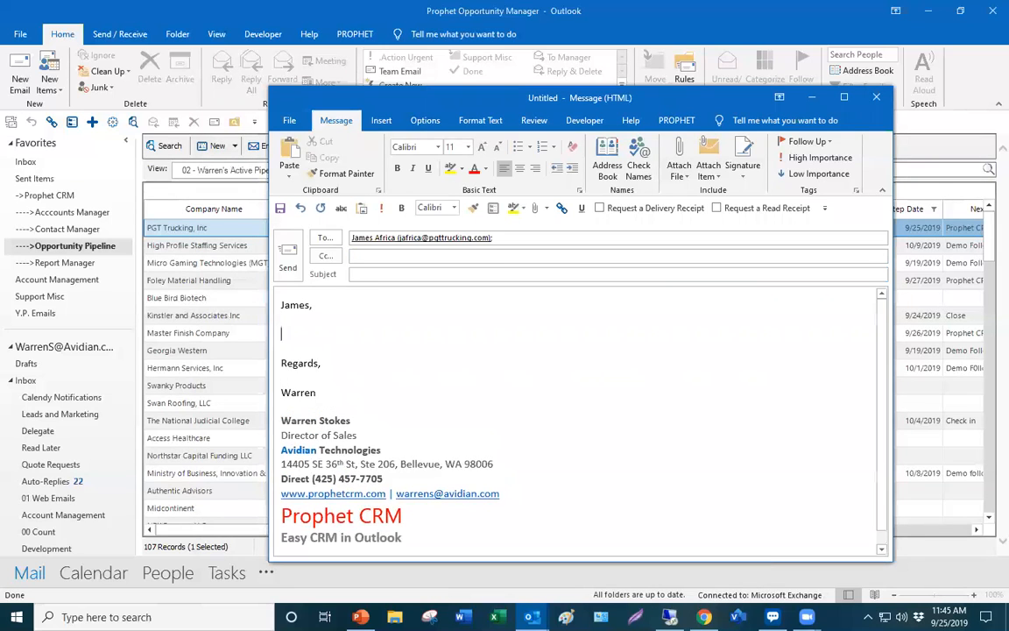
- Insert the "track" boilerplate text below the greeting, copy its "Demo of Automated Email Tracking" heading, and delete that line from the body
type("track")
key("Return")
left_click_drag(448, 335, 268, 335)
key("ctrl+c")
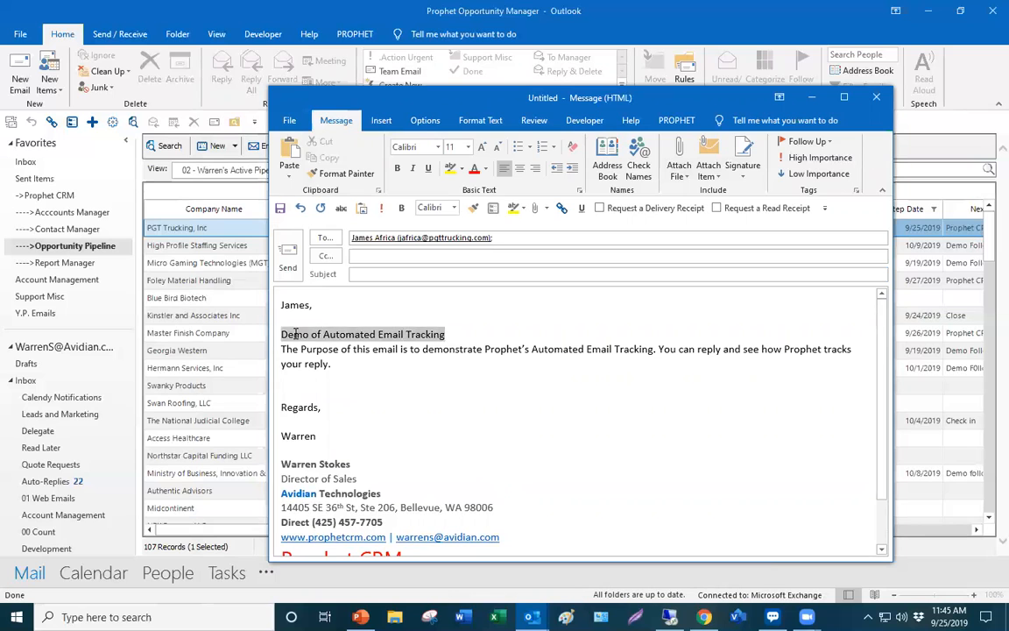
key("Delete")
key("Delete")
- Set the email's subject to the copied "Demo of Automated Email Tracking" and send the message
left_click(418, 272)
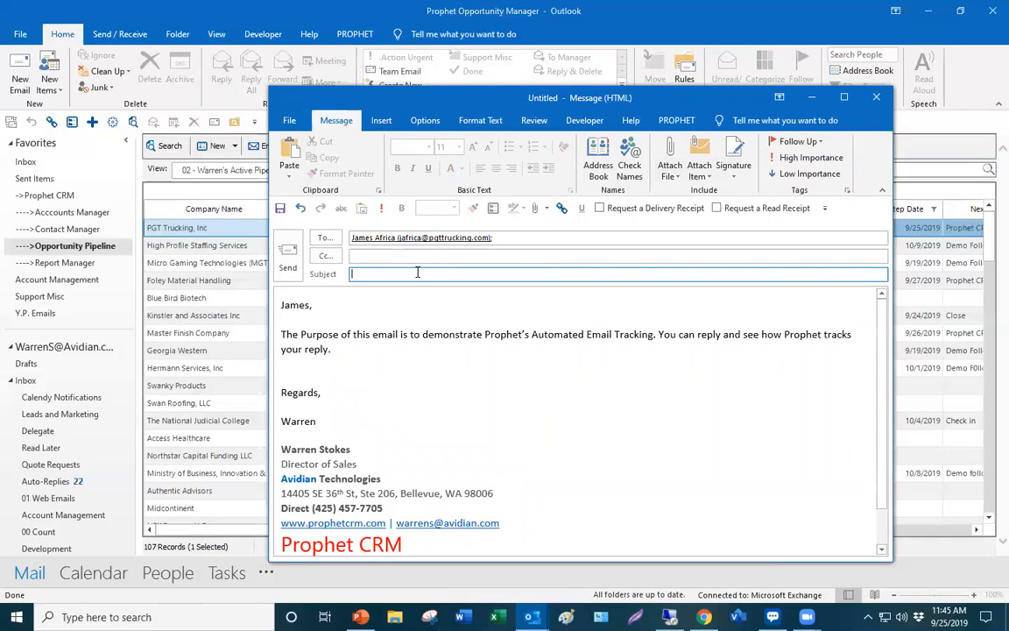
key("ctrl+v")
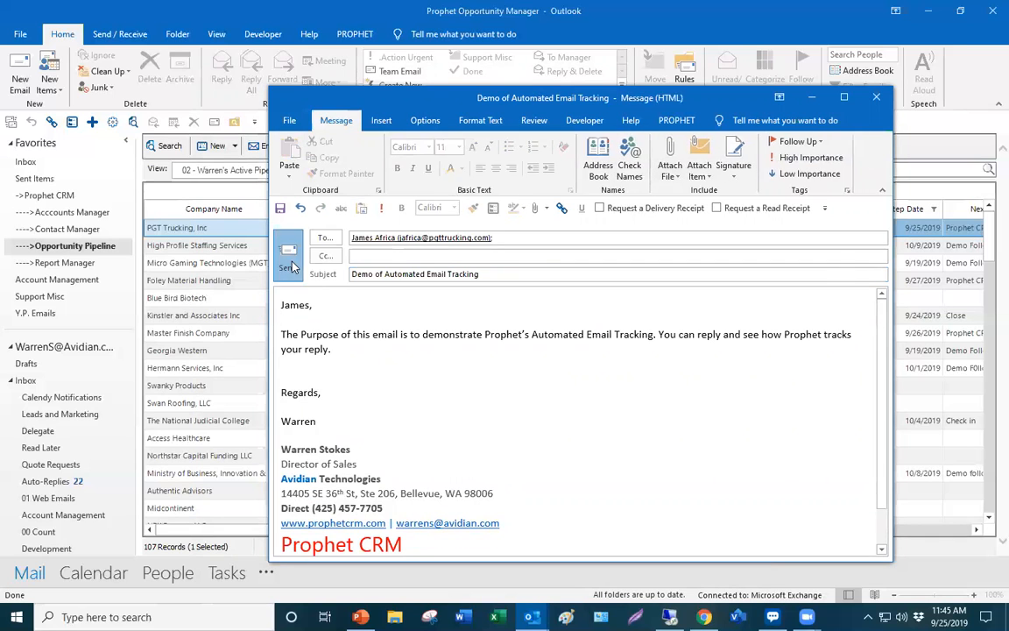
left_click(289, 257)
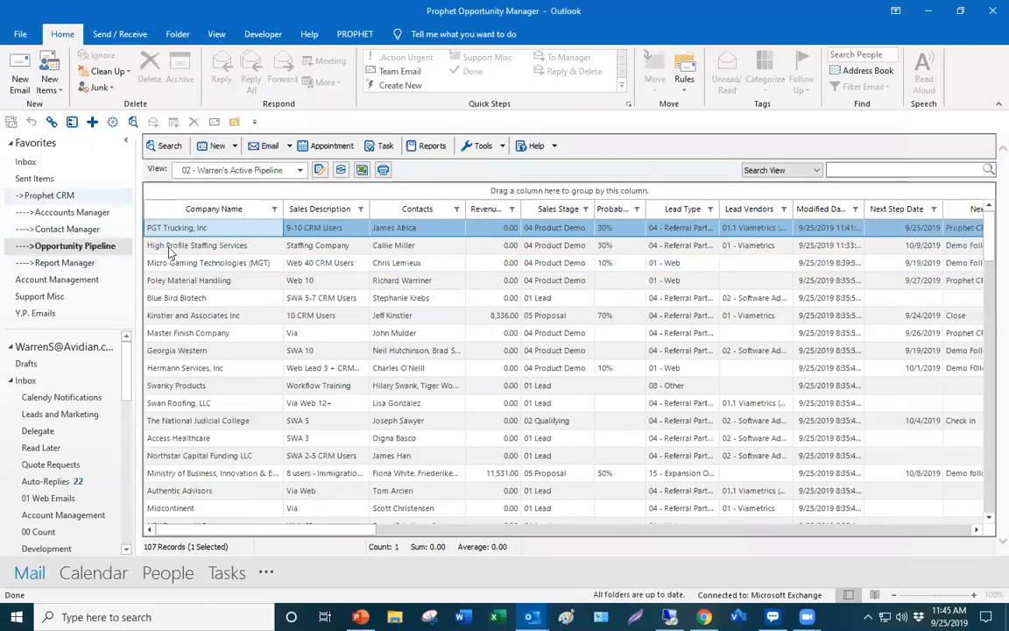
- Refresh the linked emails in the PGT Trucking, Inc opportunity, and open and close the "Demo of Automated Email Tracking" message
double_click(229, 229)
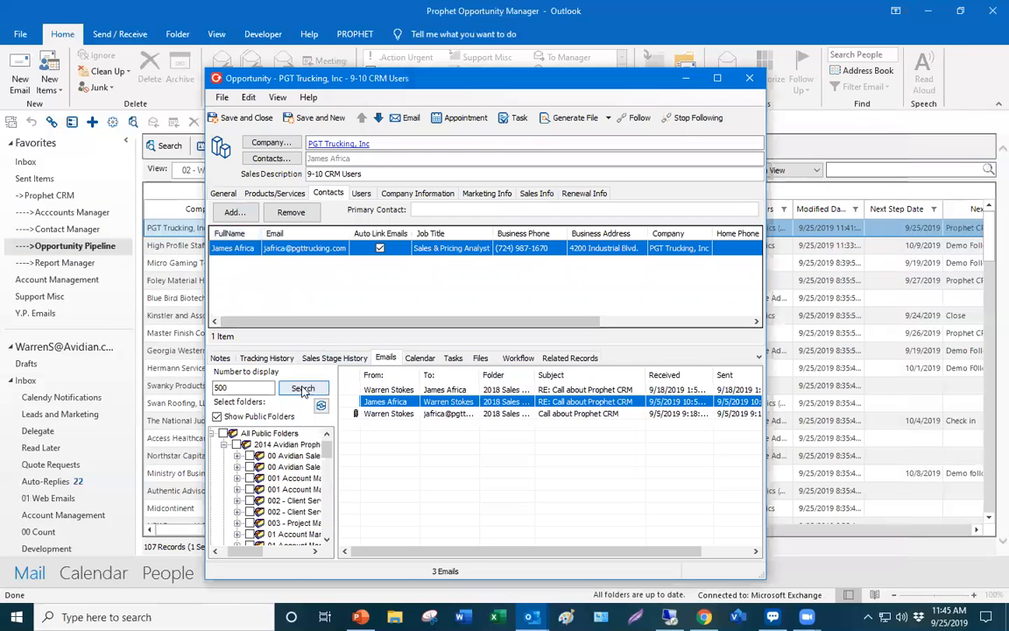
left_click(303, 388)
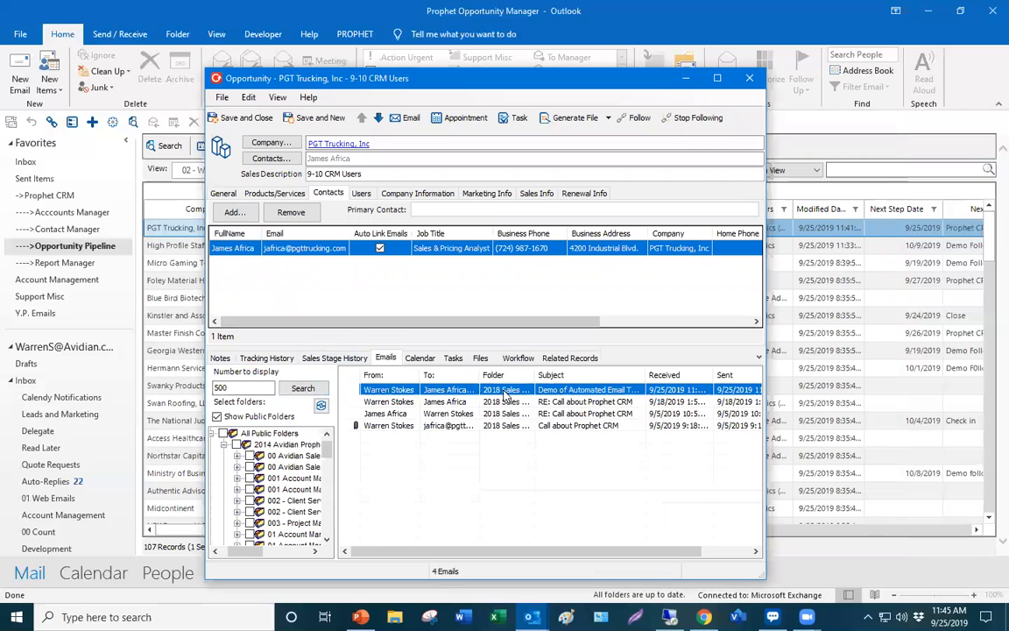
double_click(503, 390)
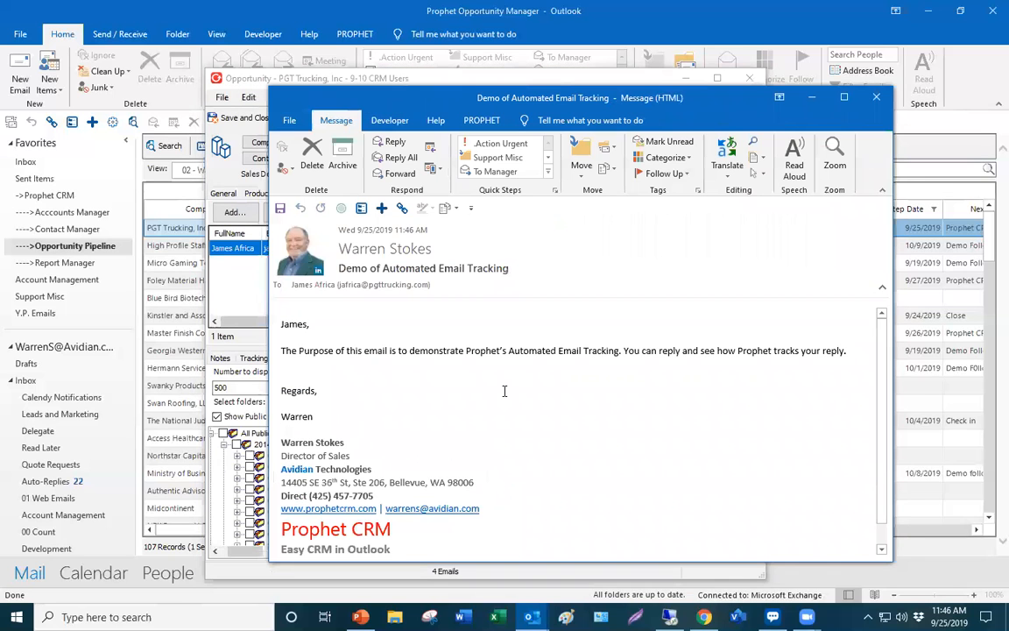
left_click(876, 98)
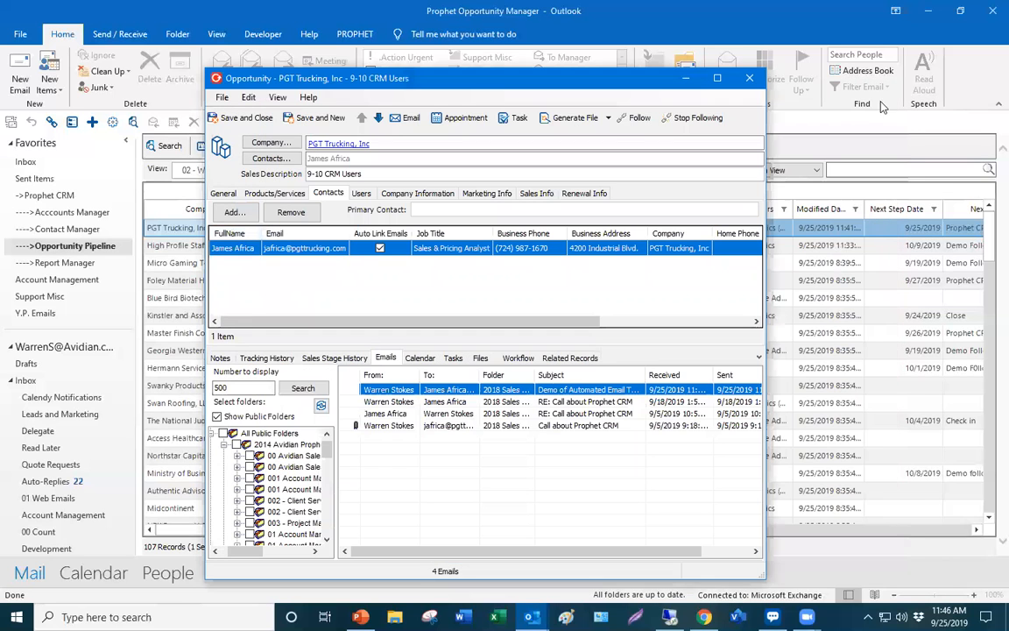
- Open the oldest linked email, "Call about Prophet CRM", to view its PDF attachment, and close it again
left_click(391, 426)
double_click(391, 426)
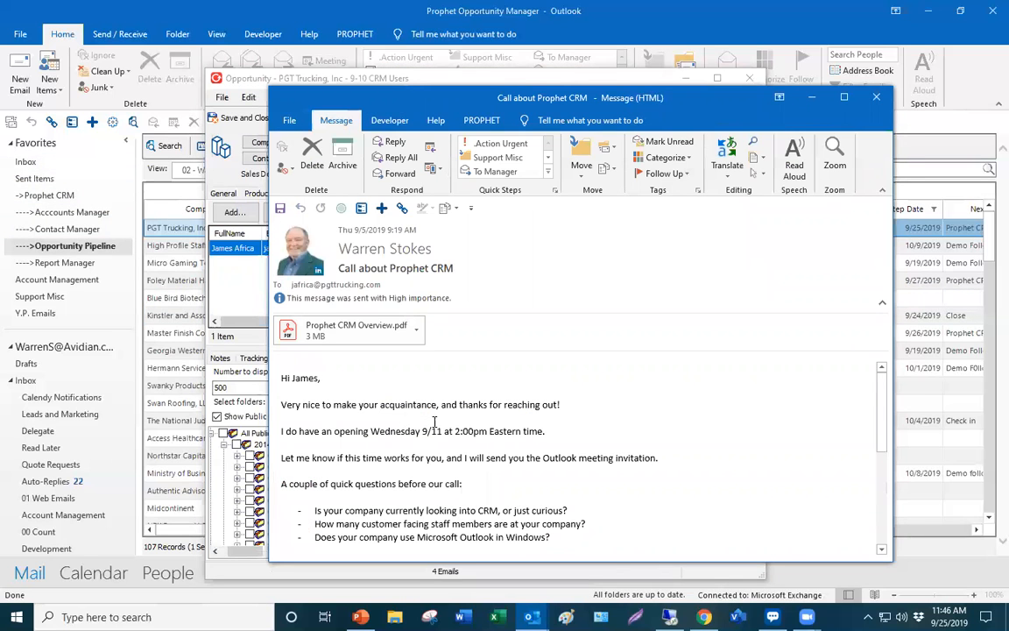
left_click(895, 32)
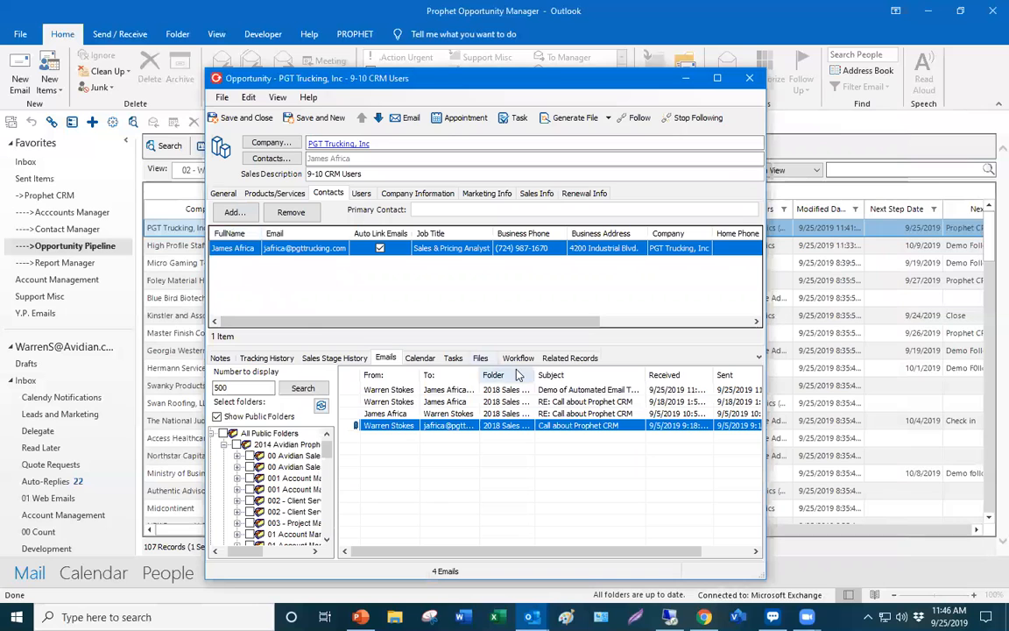
- Link the "Give Your Marketing A Life Line With Teleprospecting" email from the 01 Web Emails folder to the PGT Trucking, Inc opportunity
left_click(26, 163)
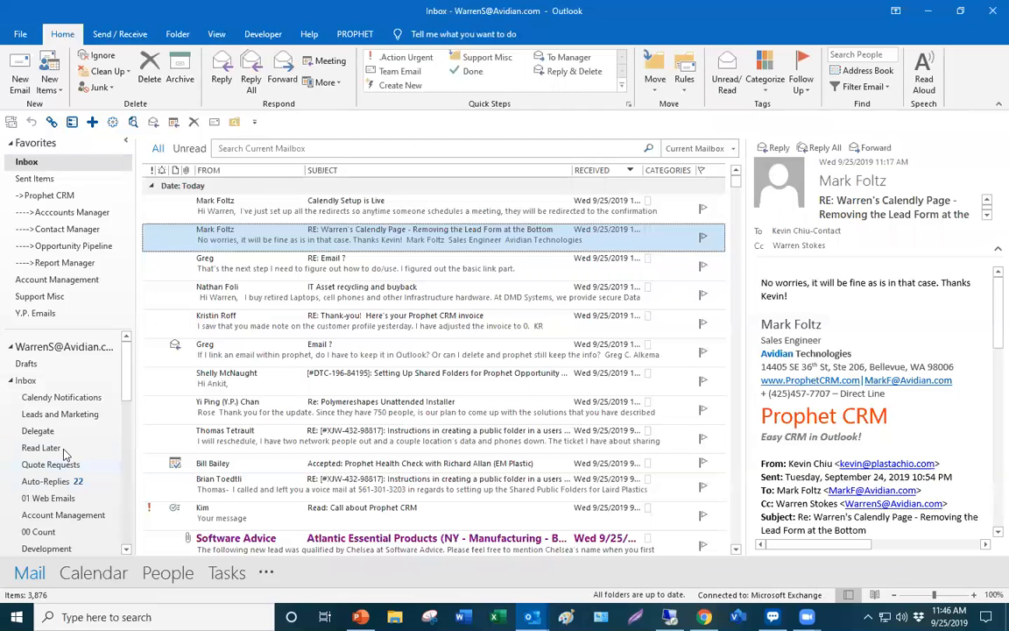
left_click(77, 497)
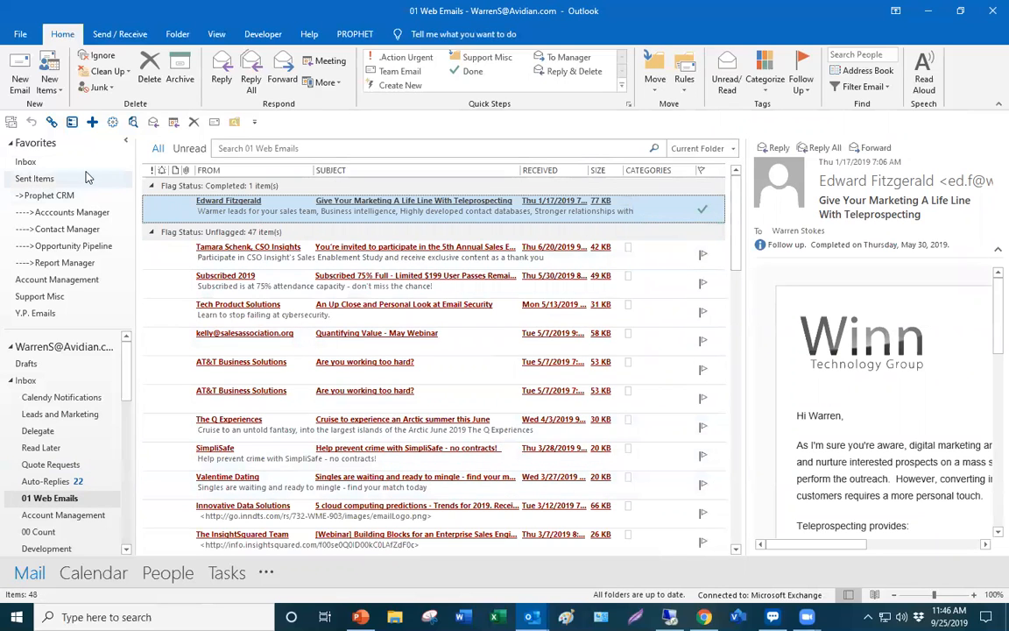
left_click(52, 123)
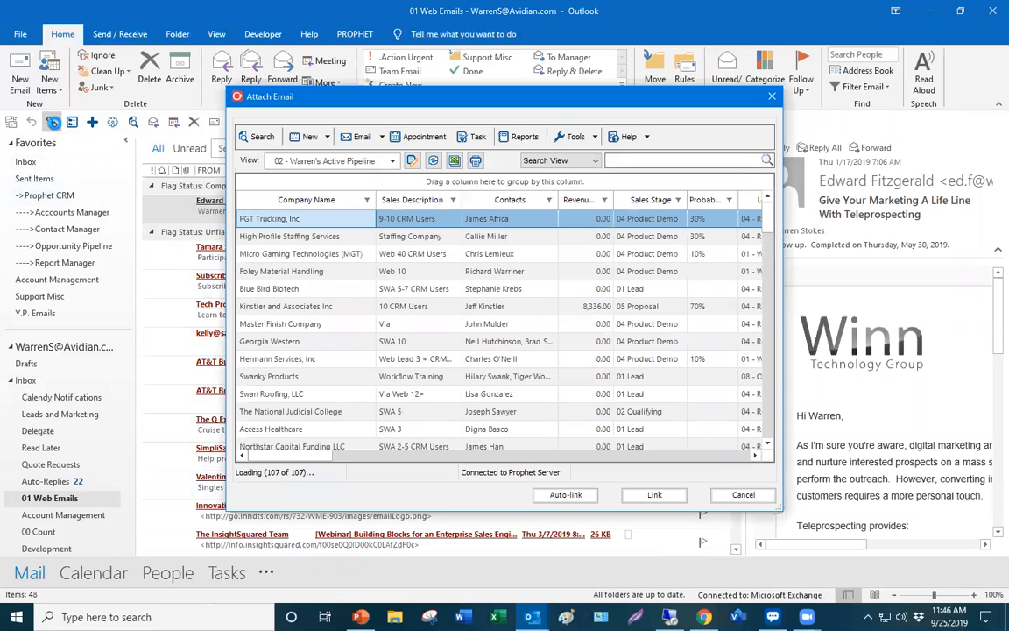
left_click(655, 495)
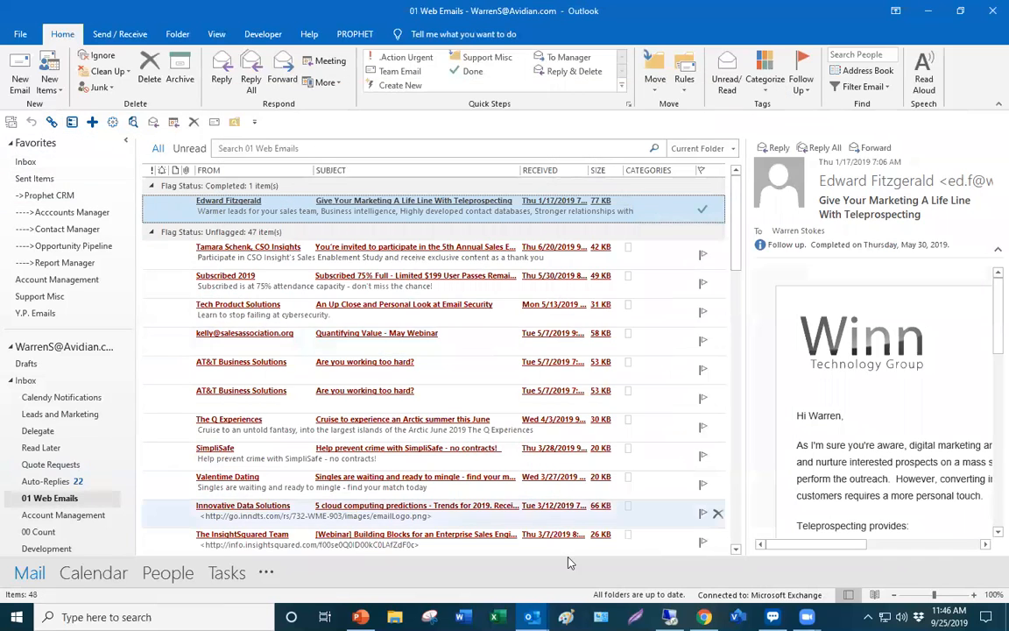
- Refresh the linked emails in the PGT Trucking, Inc opportunity and sort them by received date, oldest first
left_click(543, 524)
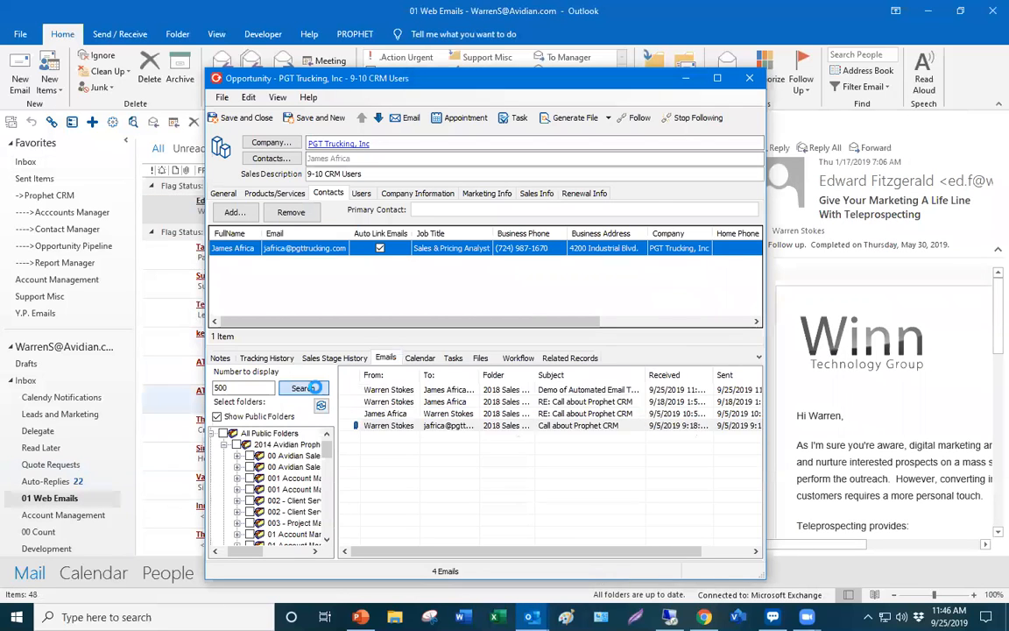
left_click(313, 387)
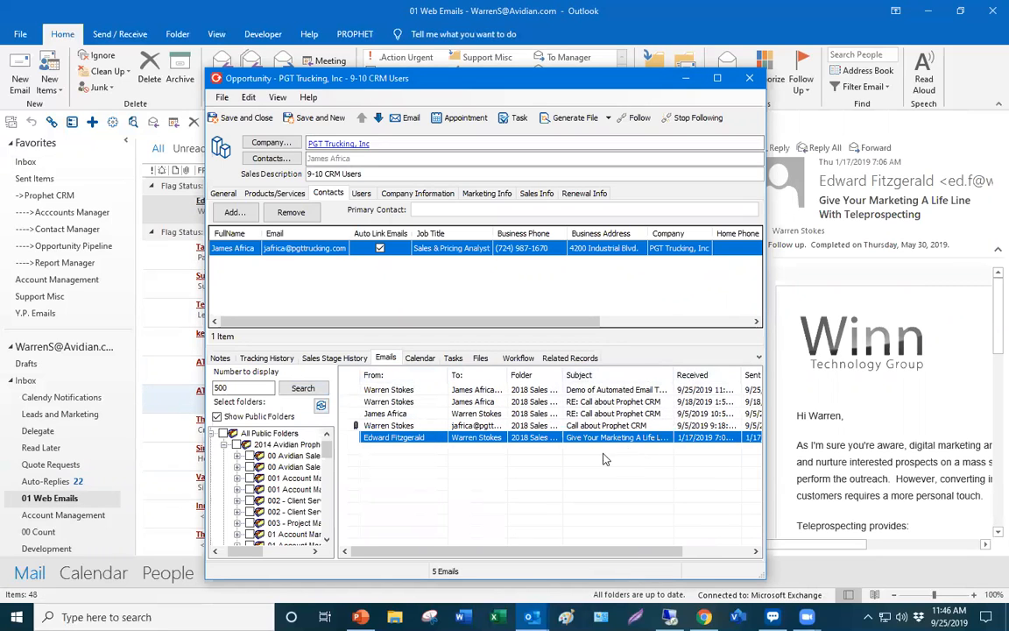
left_click(699, 377)
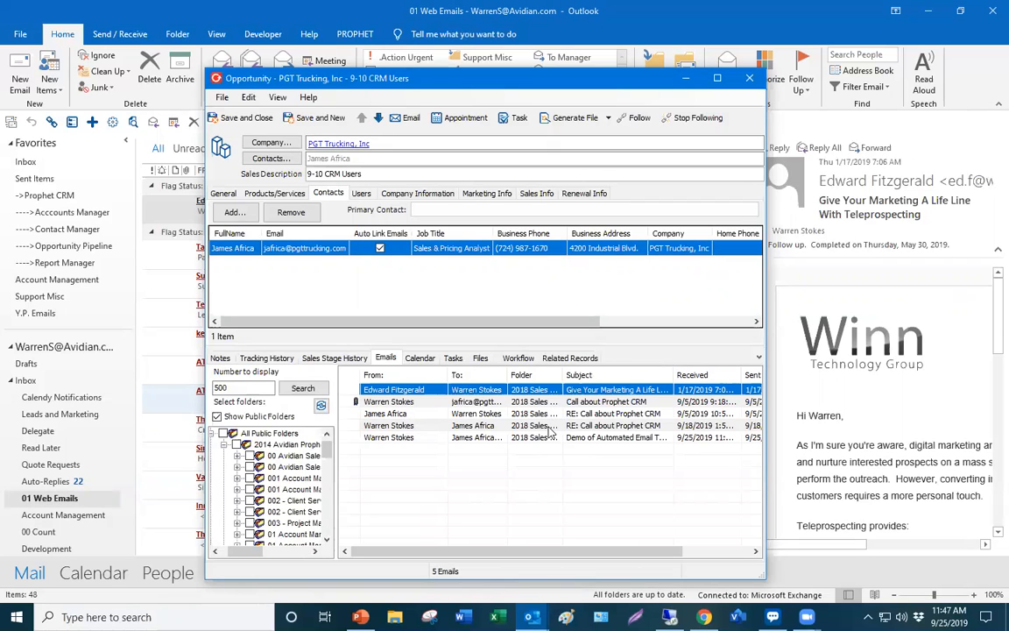
left_click(448, 402)
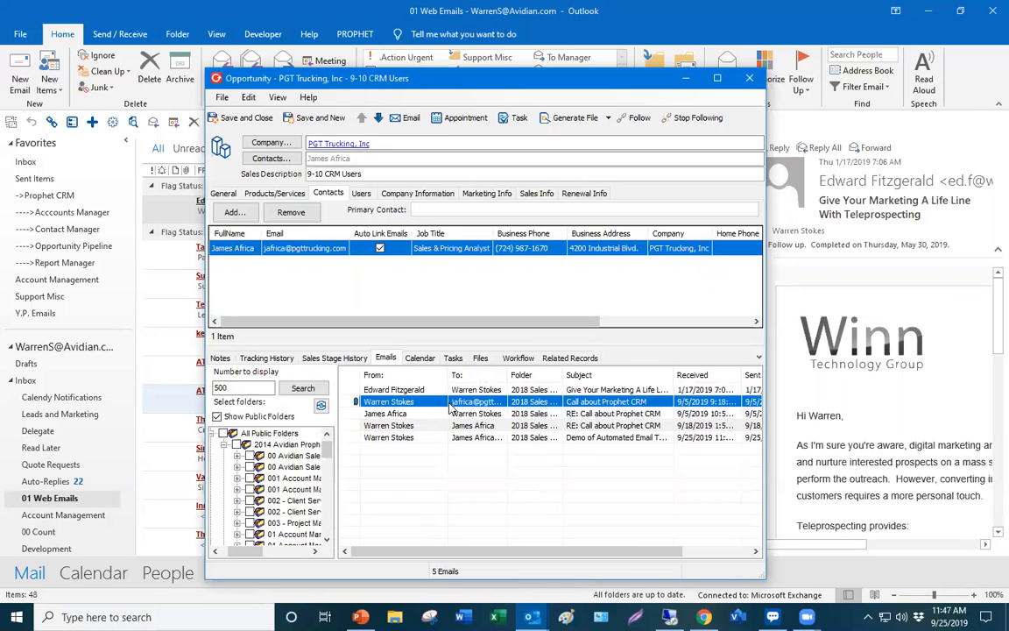
left_click(462, 394)
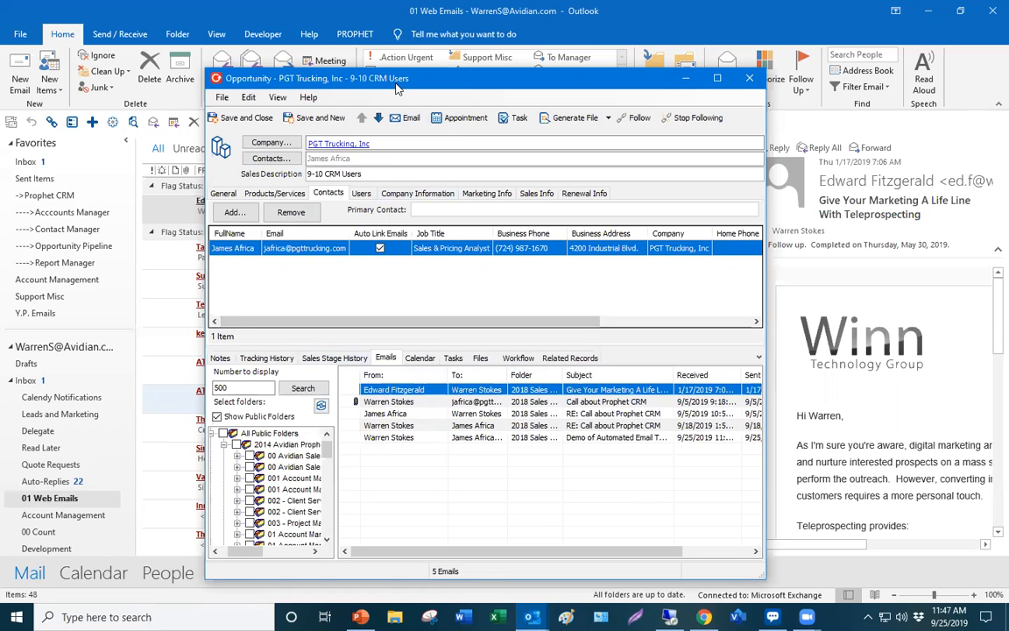
left_click_drag(396, 86, 404, 79)
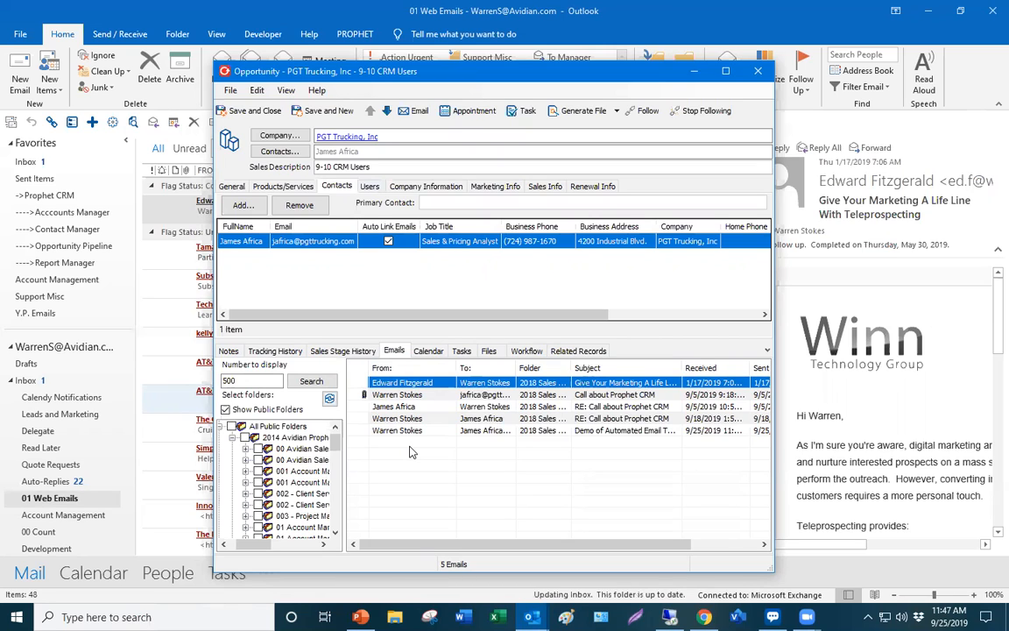
- View the opportunity's calendar entries, and open and close the 11:30 AM "Prophet CRM call and live demo" meeting
left_click(427, 350)
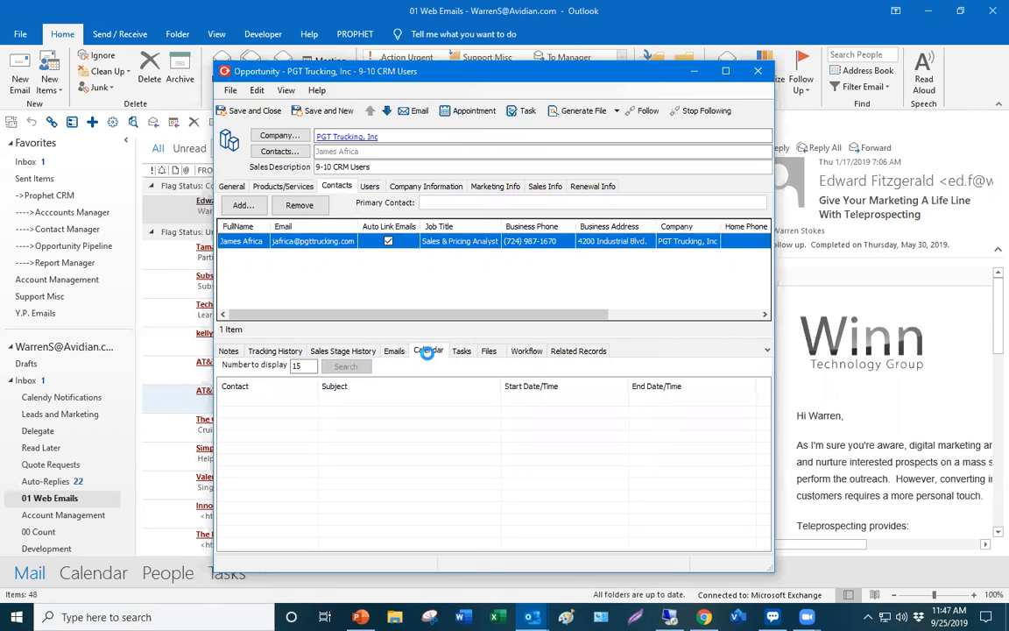
left_click(444, 405)
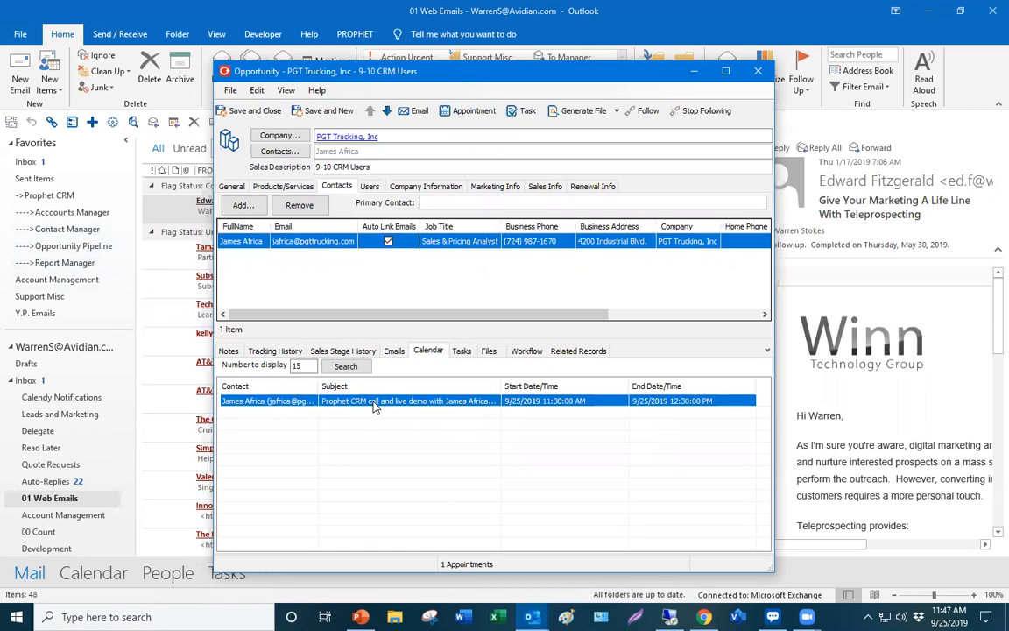
double_click(442, 401)
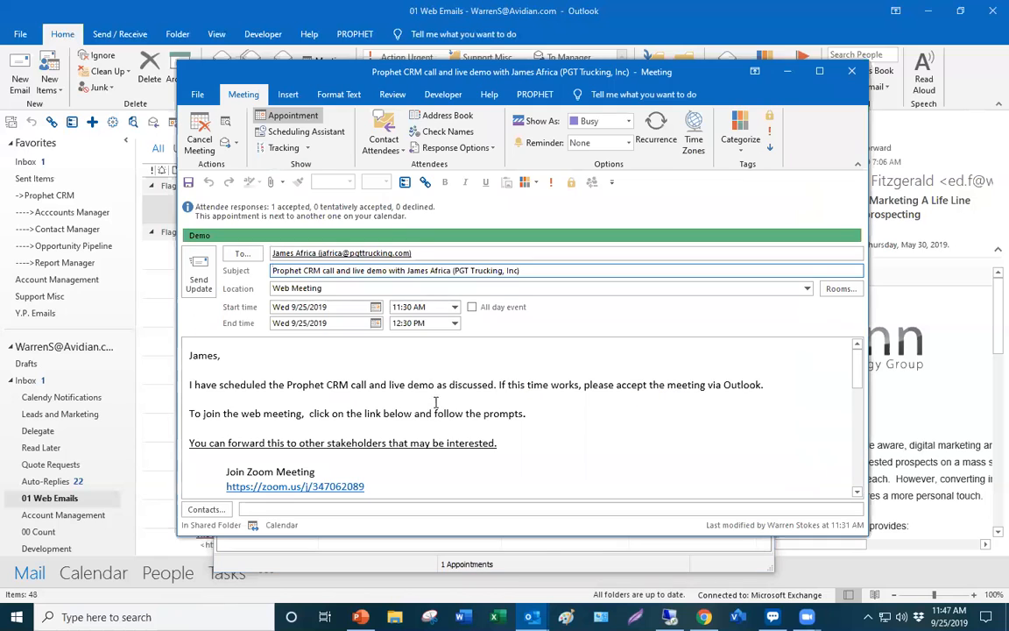
left_click(850, 72)
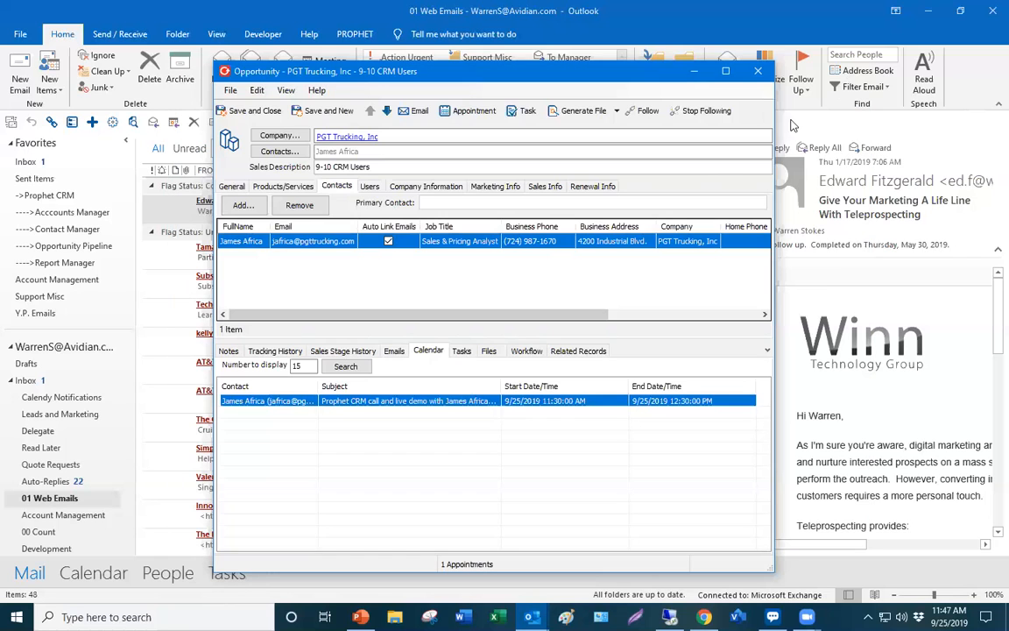
- Create an appointment from the opportunity with the IT Services category for 9/25/2019, 1:00 PM to 2:00 PM, and save it
left_click(469, 111)
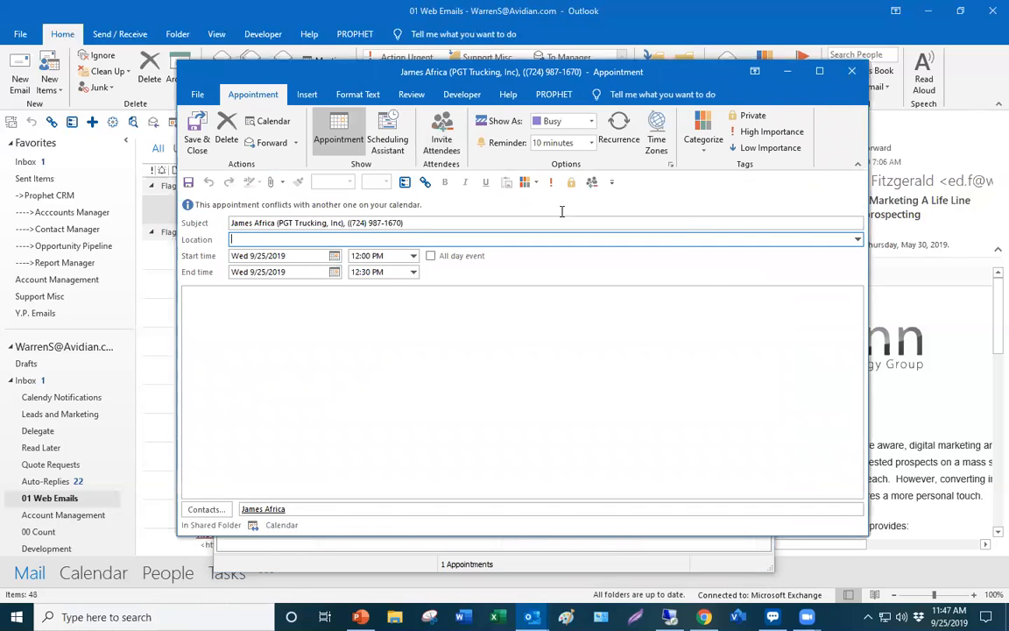
left_click(702, 140)
left_click(714, 284)
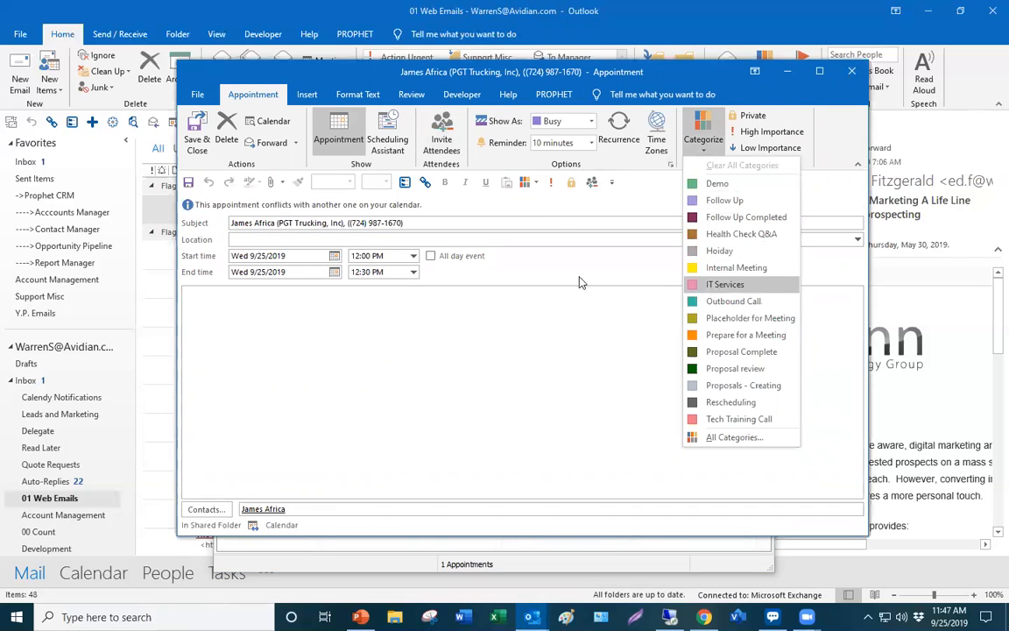
left_click(412, 274)
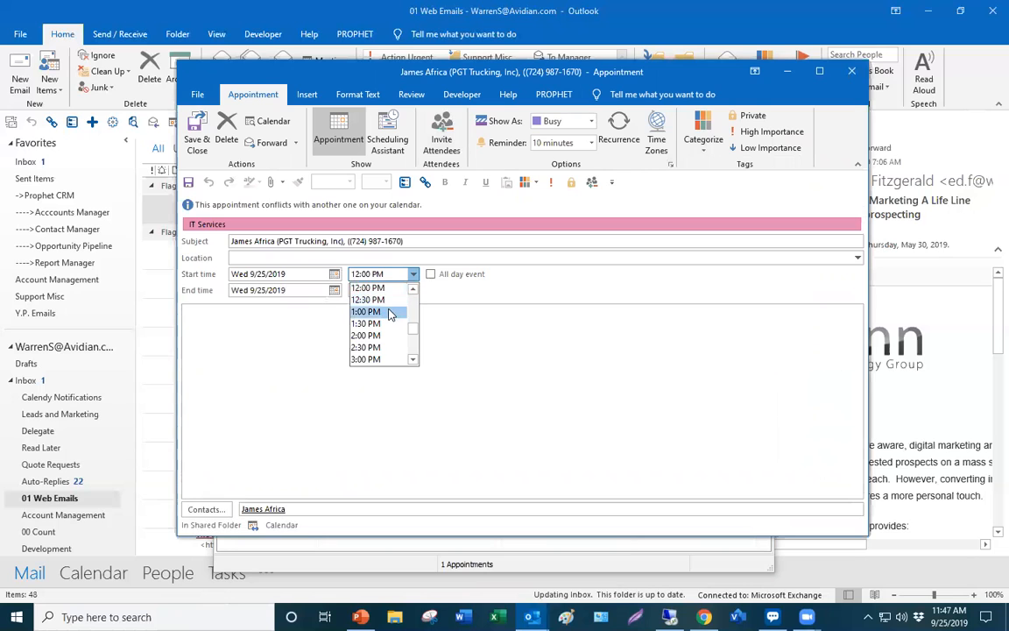
left_click(394, 312)
left_click(413, 275)
left_click(382, 312)
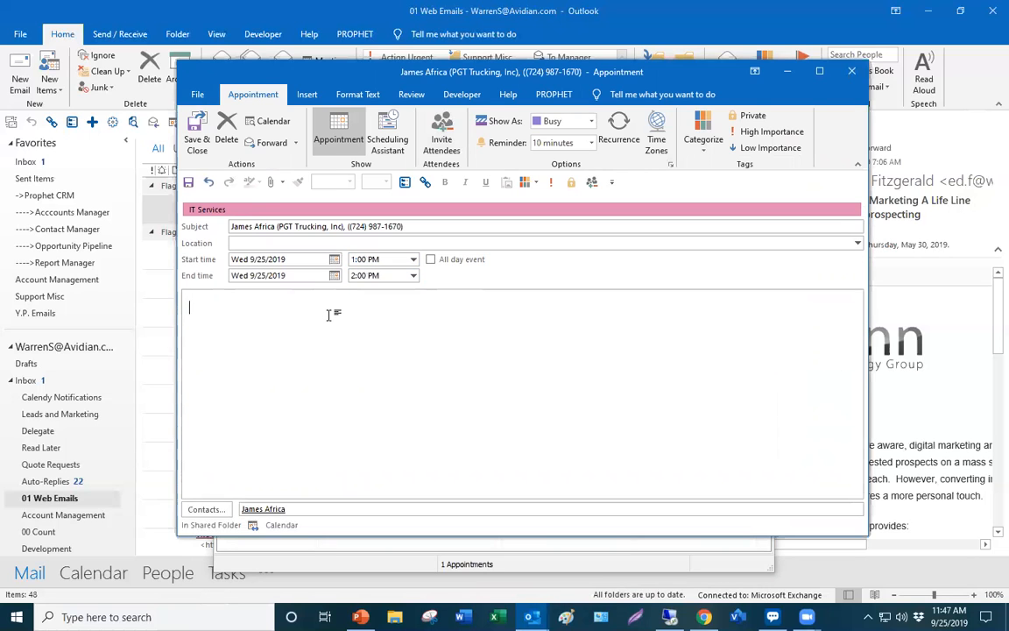
left_click(197, 130)
- Refresh the opportunity's appointments and check the new 1:00 PM appointment in both the Outlook calendar and the opportunity
left_click(351, 366)
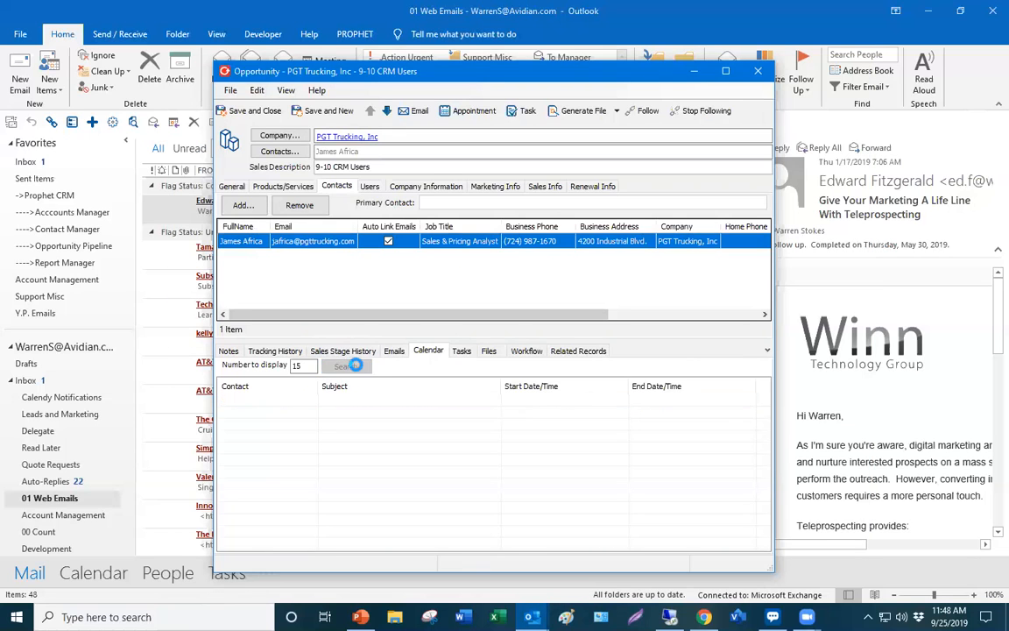
left_click_drag(427, 88, 1007, 105)
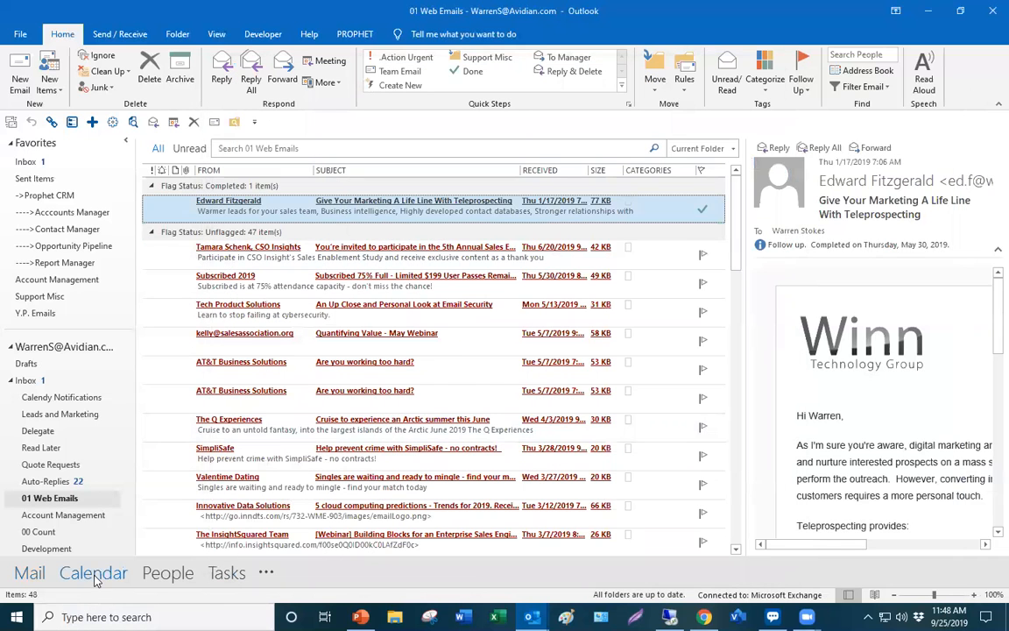
left_click(93, 573)
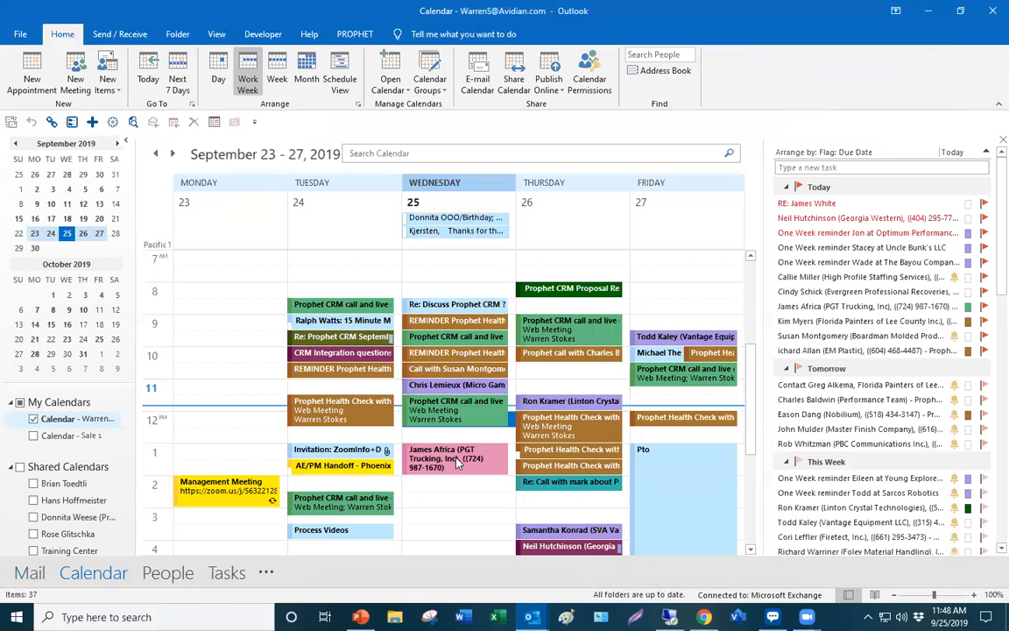
mouse_move(458, 464)
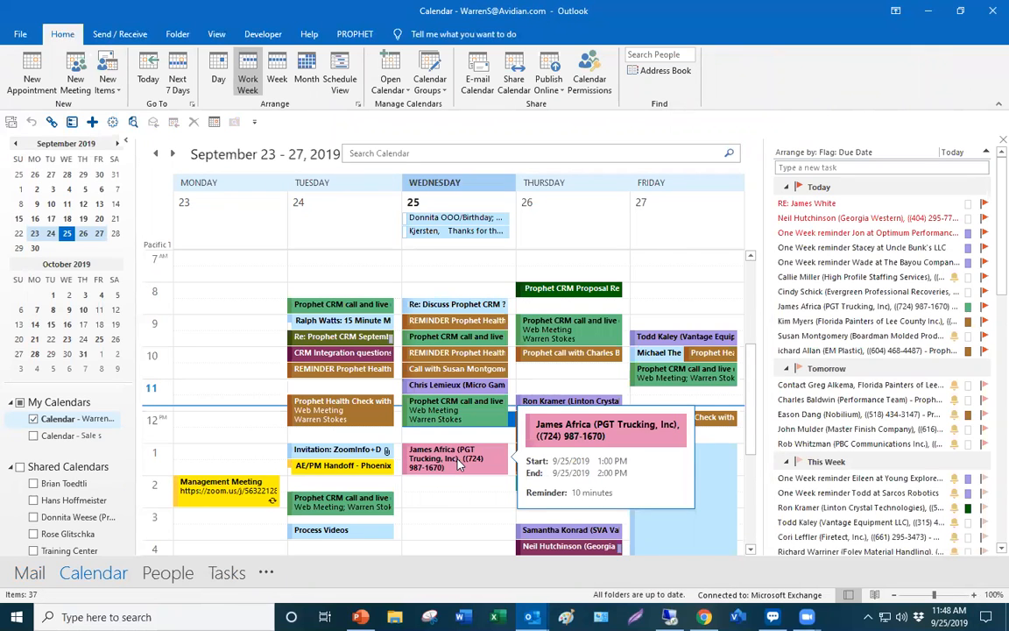
left_click_drag(1008, 109, 269, 100)
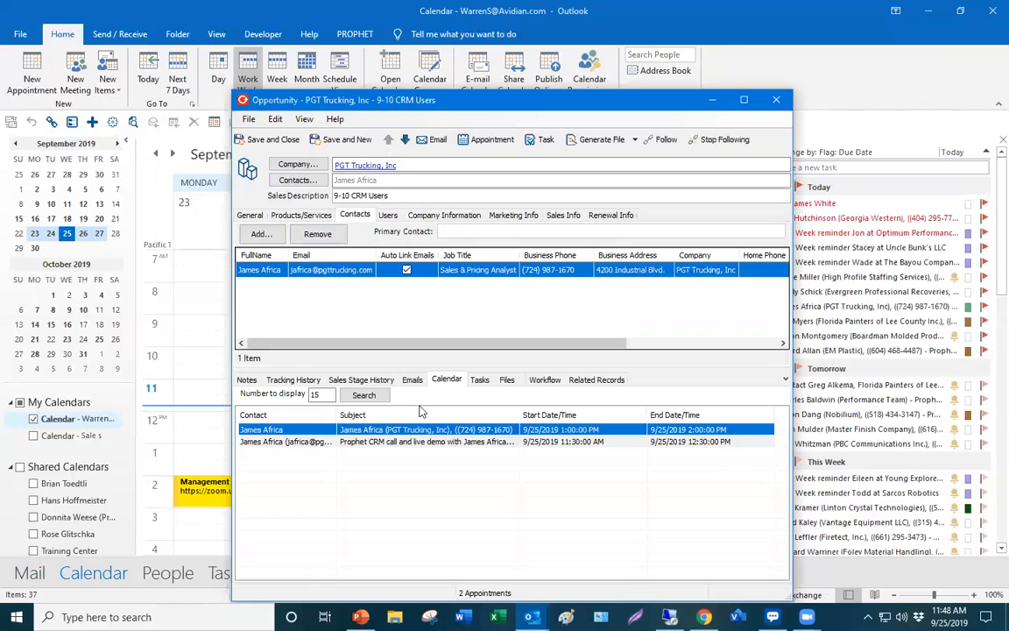
left_click(412, 380)
left_click(447, 380)
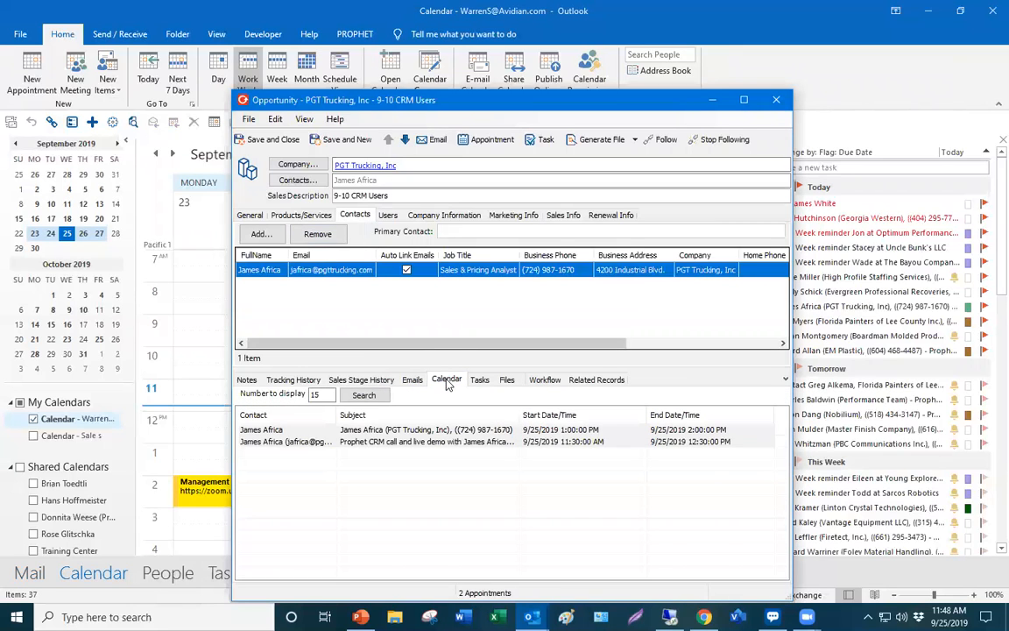
left_click_drag(523, 101, 461, 98)
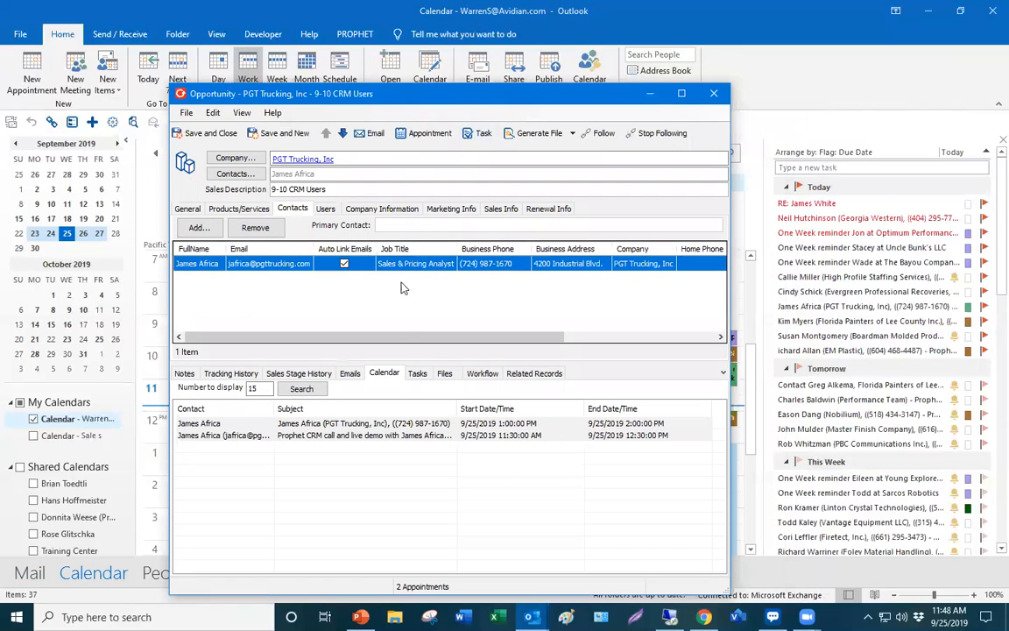
- Mark the PGT Trucking "Prophet CRM call and live demo" task complete in Outlook and refresh the opportunity's task list
left_click(417, 374)
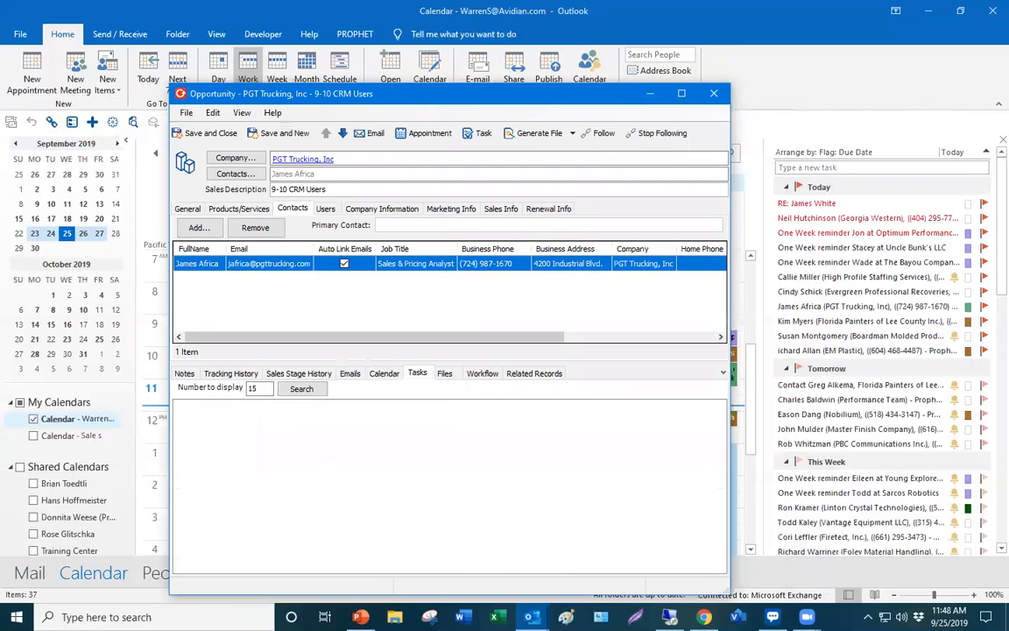
double_click(863, 306)
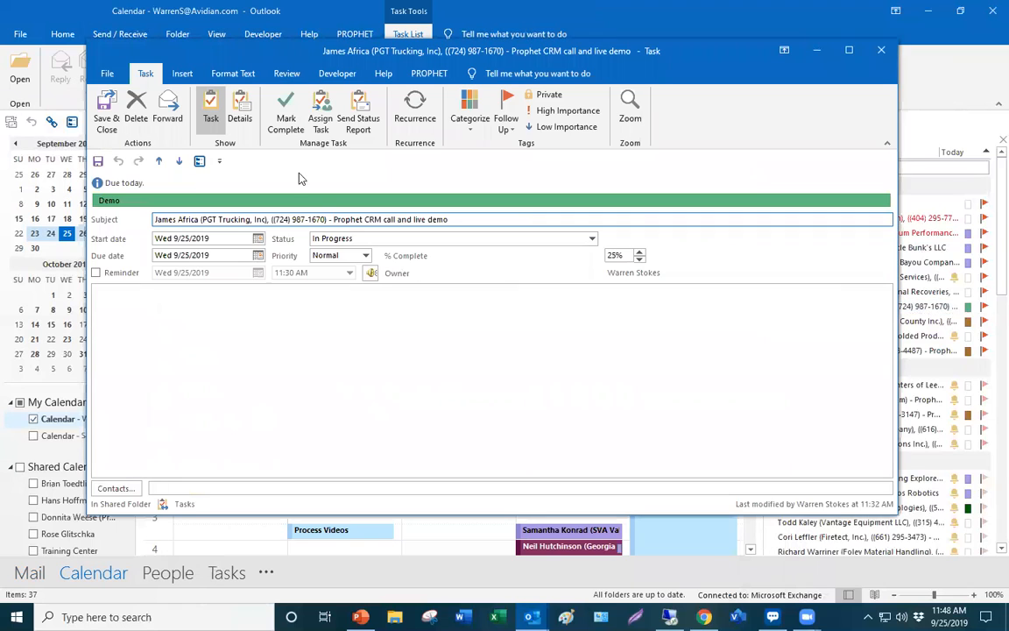
left_click(285, 114)
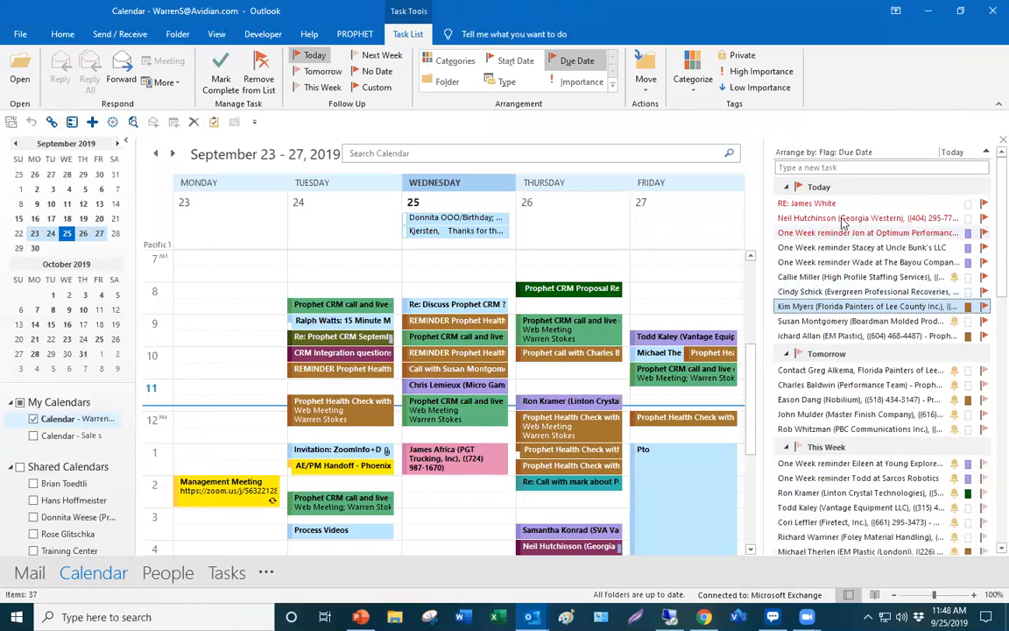
mouse_move(531, 617)
left_click(587, 592)
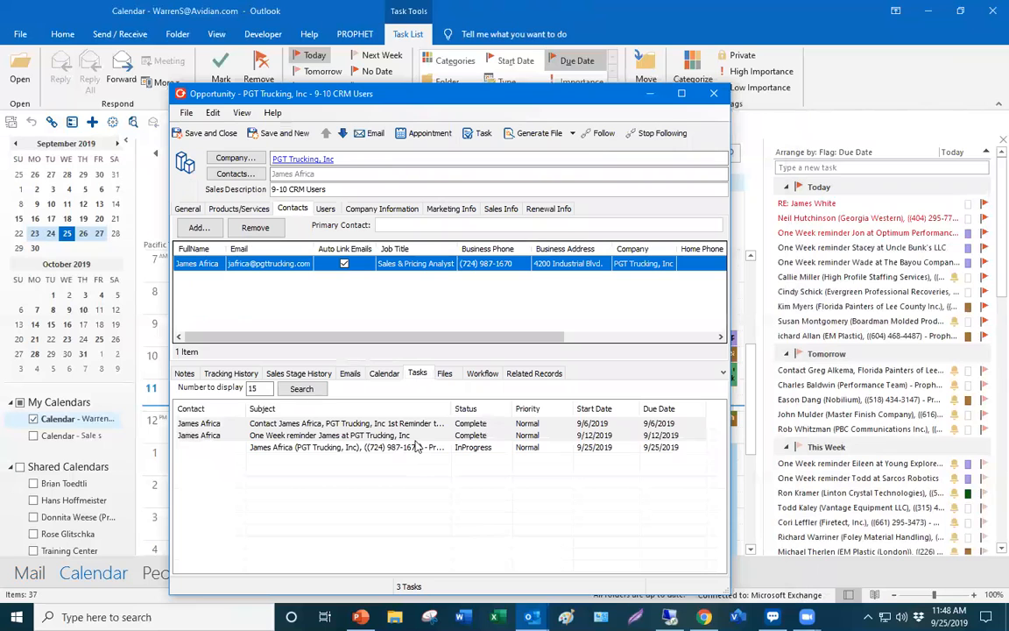
left_click(317, 396)
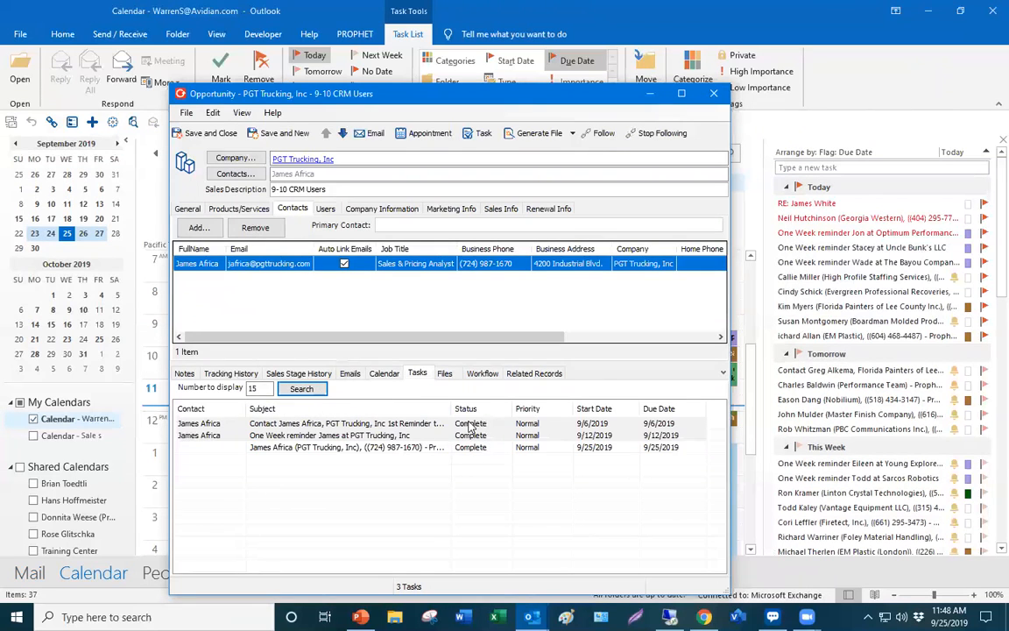
- Review the completion status of each task linked to the opportunity, from the first call reminder to the 9/25/2019 demo task
left_click(469, 424)
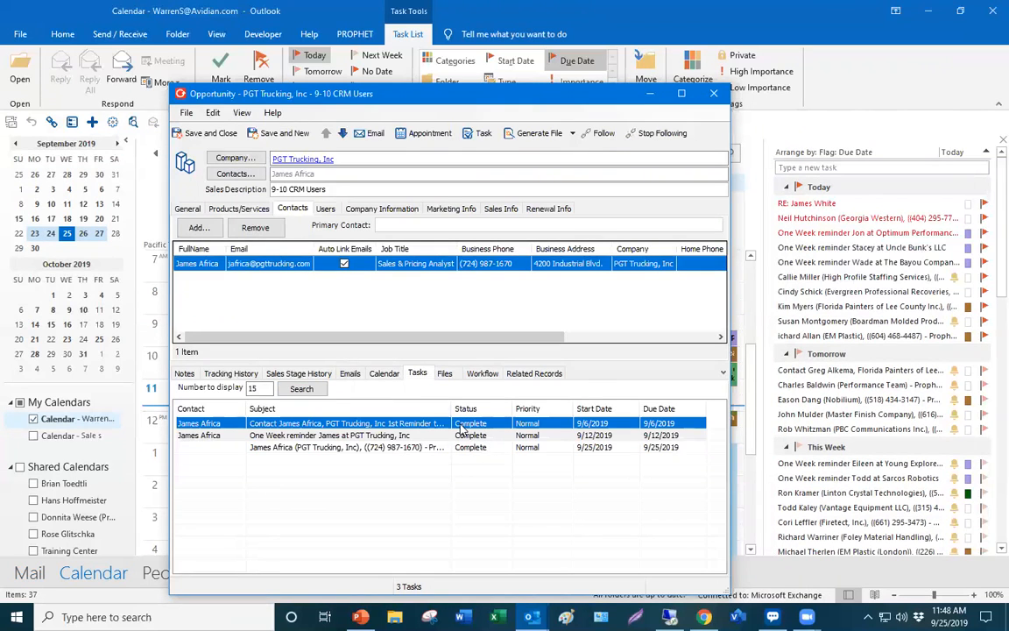
key("Down")
key("Down")
key("Up")
left_click(475, 448)
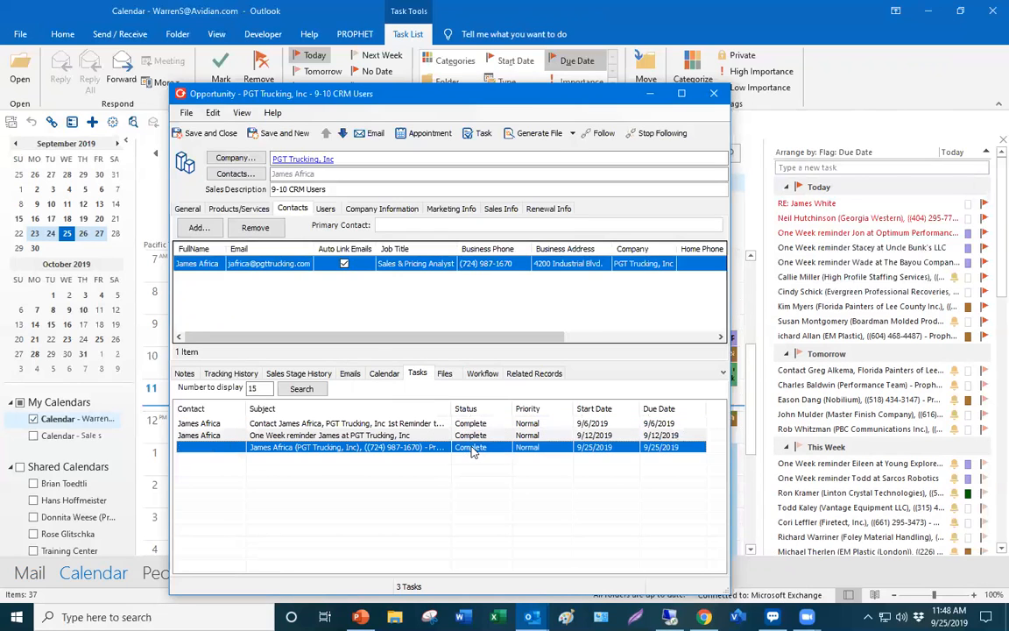
- Select the "0000 Example Intro Email.Oft" action in the opportunity's workflow, and open the linked "Call about Prophet CRM" email to read it
left_click(483, 374)
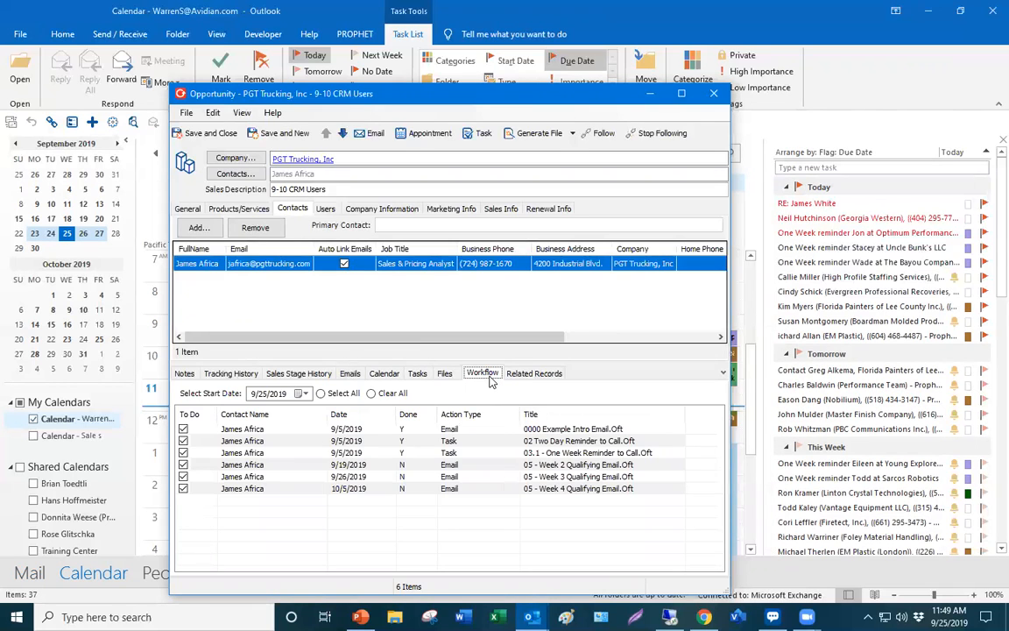
left_click(446, 431)
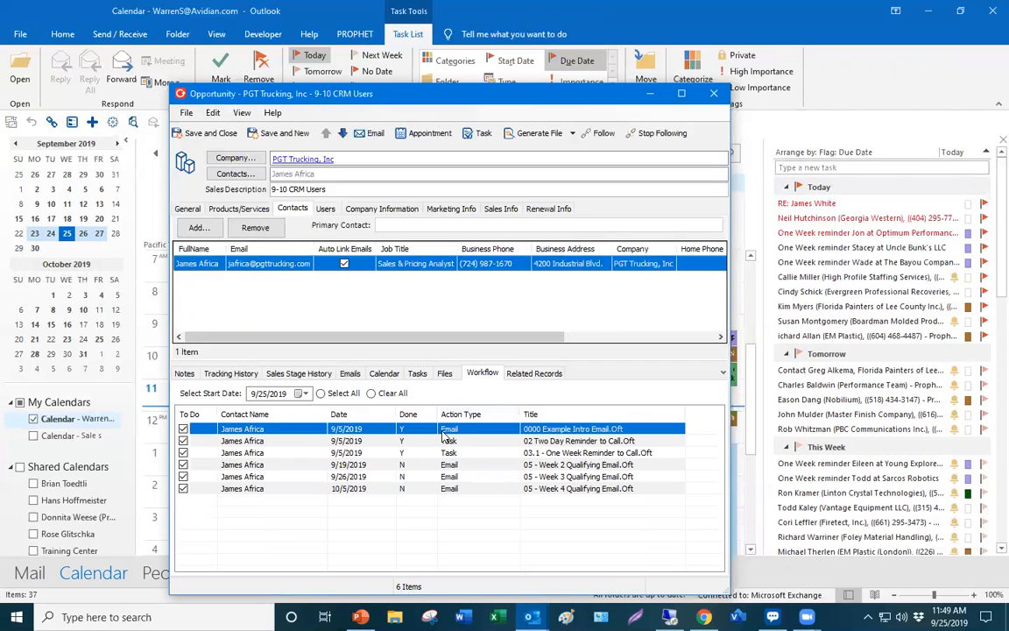
left_click(350, 374)
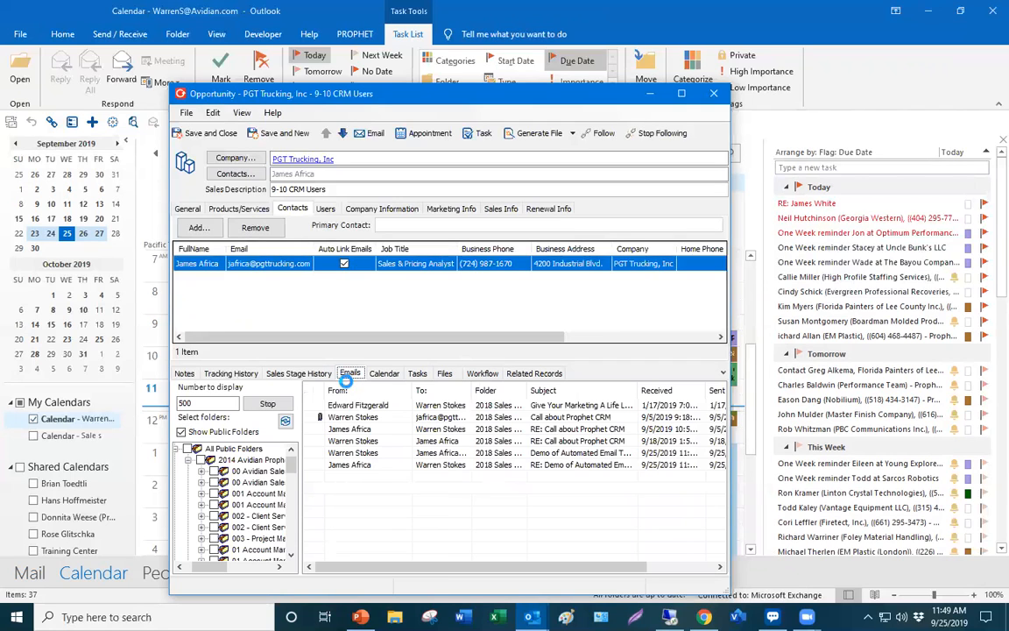
left_click(435, 453)
double_click(436, 453)
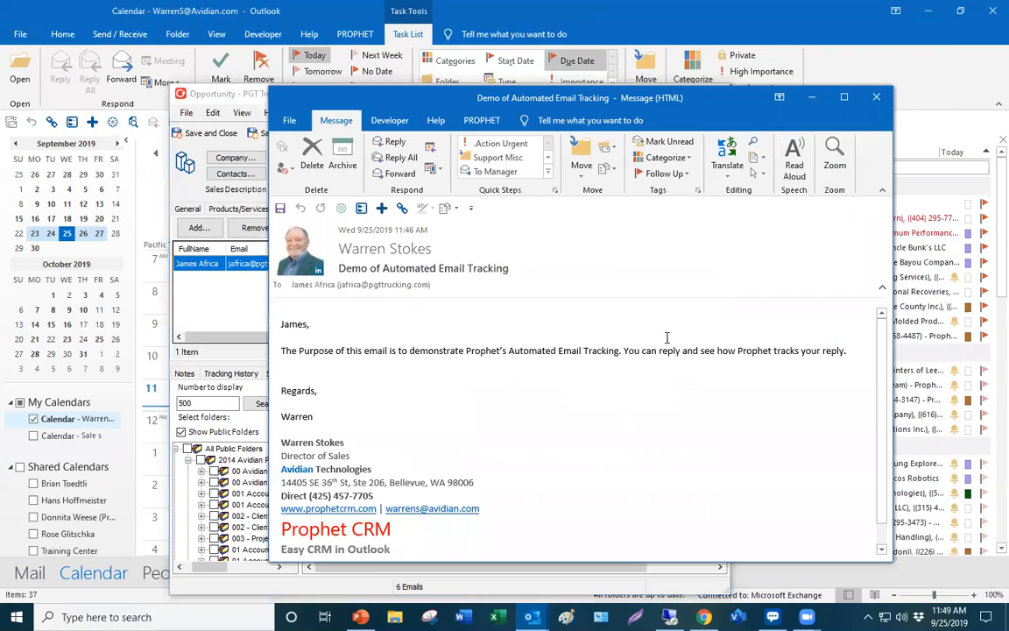
left_click(868, 92)
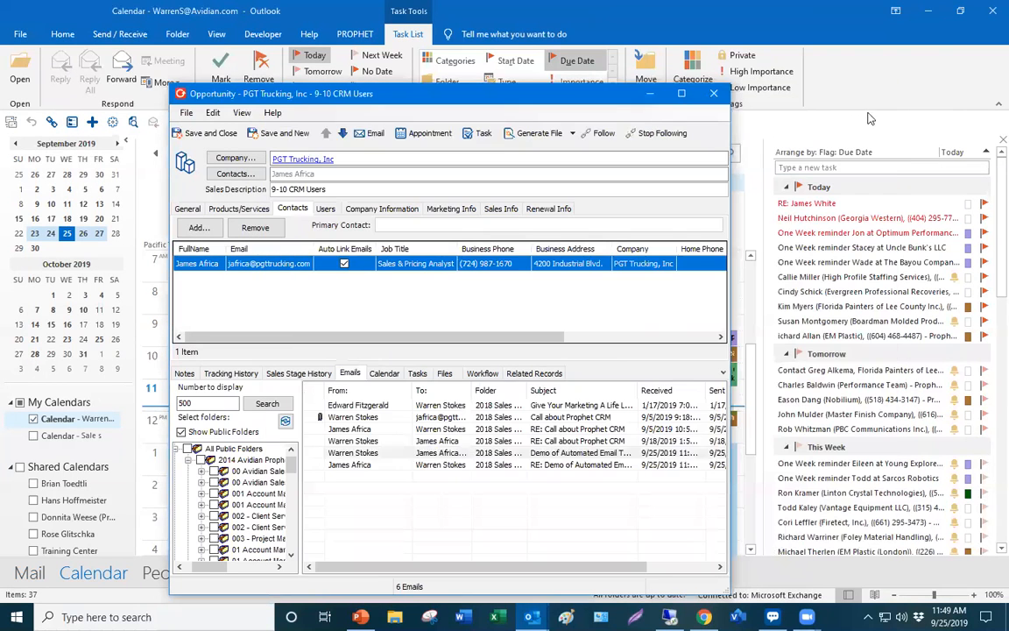
double_click(585, 418)
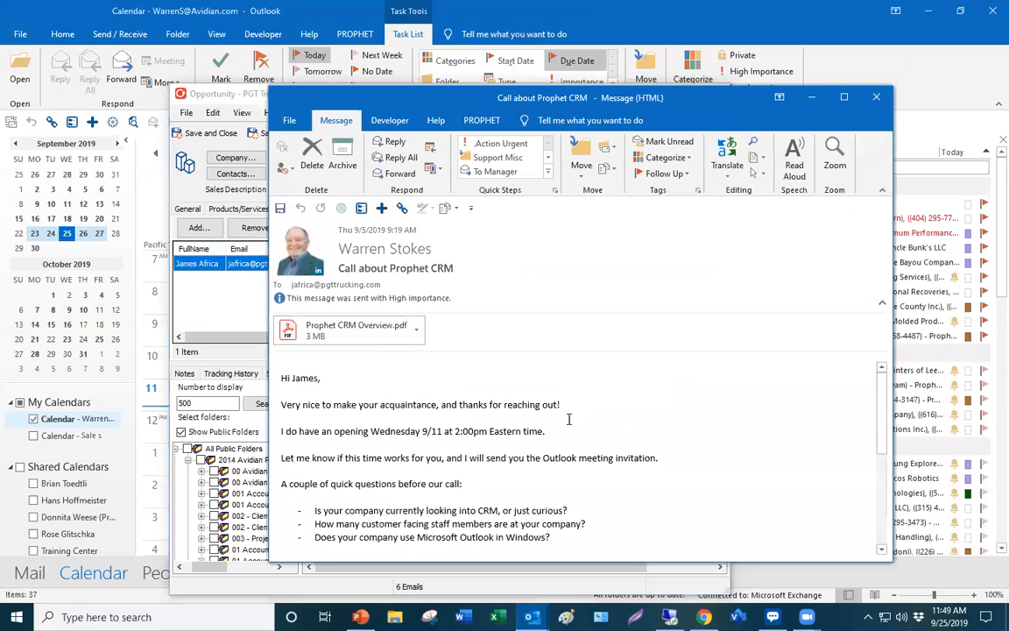
scroll(550, 454, "down", 5)
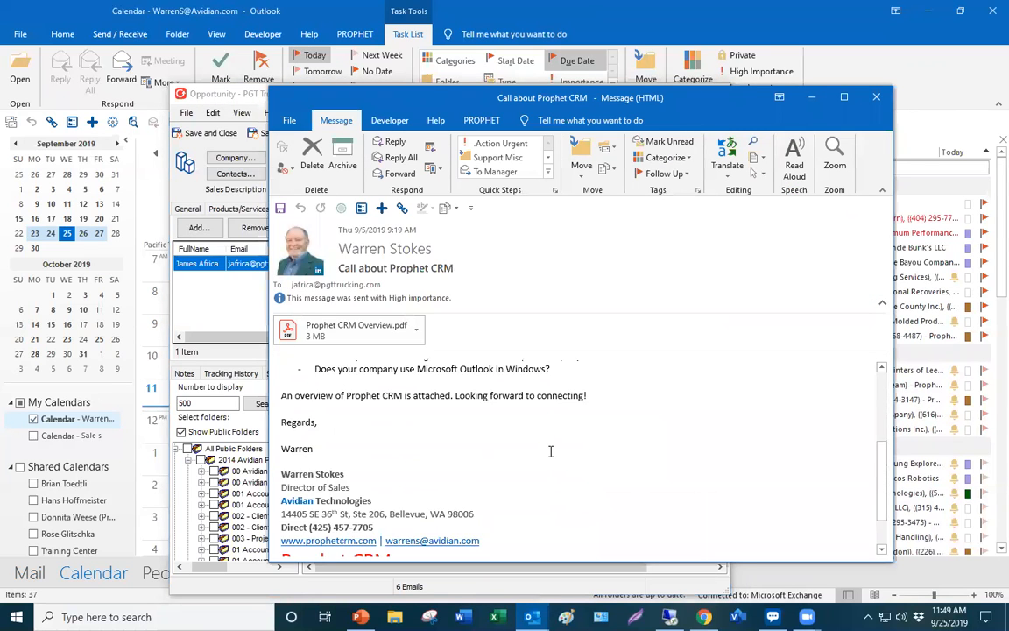
- Close the linked email and go through the Week 2, Week 3 and Week 4 qualifying emails in the opportunity's workflow
scroll(550, 451, "up", 3)
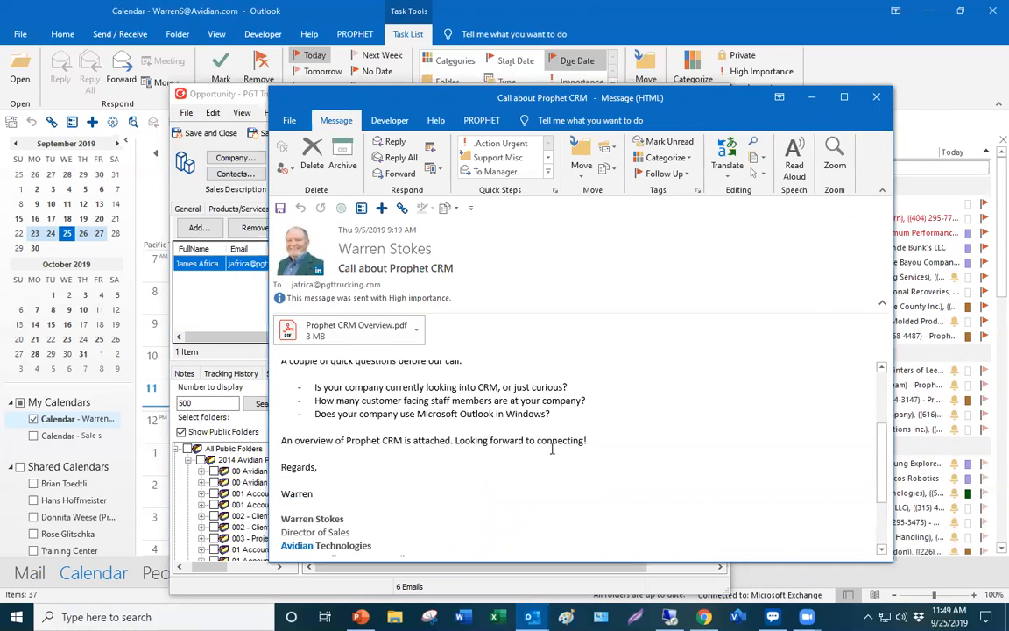
left_click(879, 104)
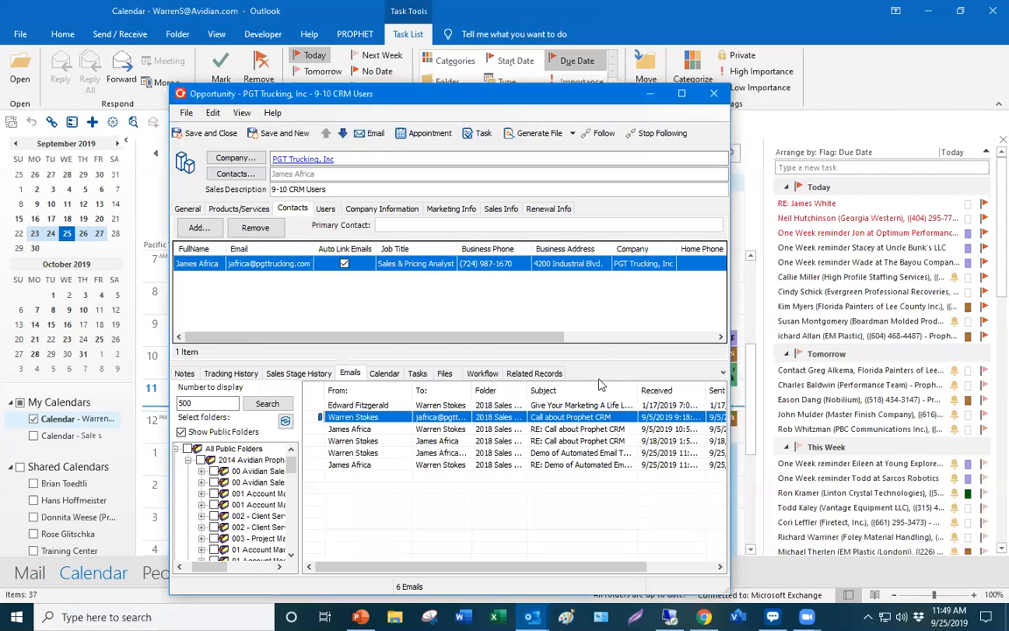
left_click(479, 375)
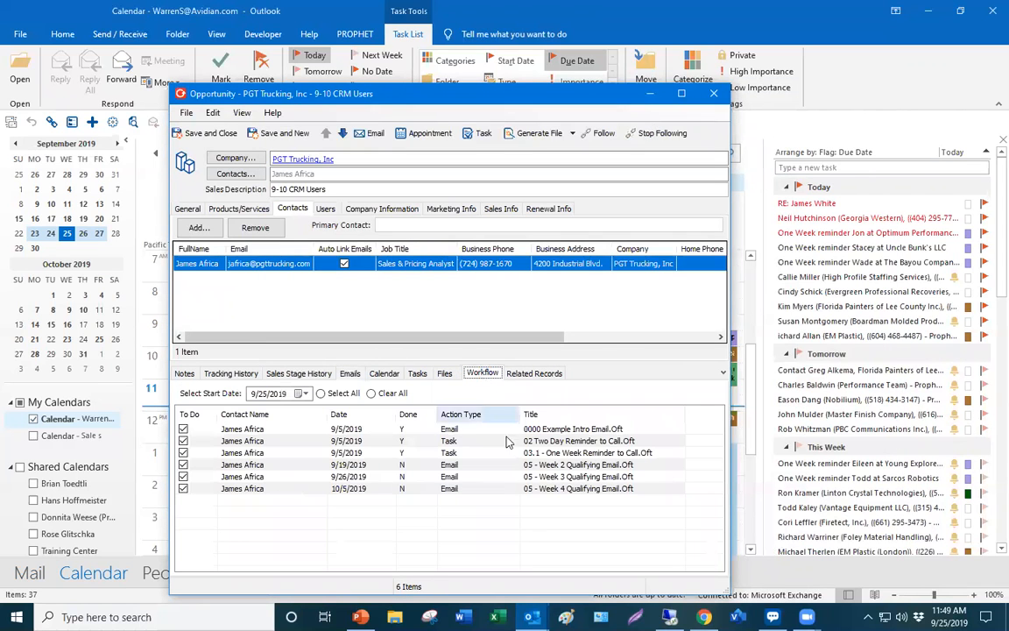
left_click(533, 453)
left_click(530, 464)
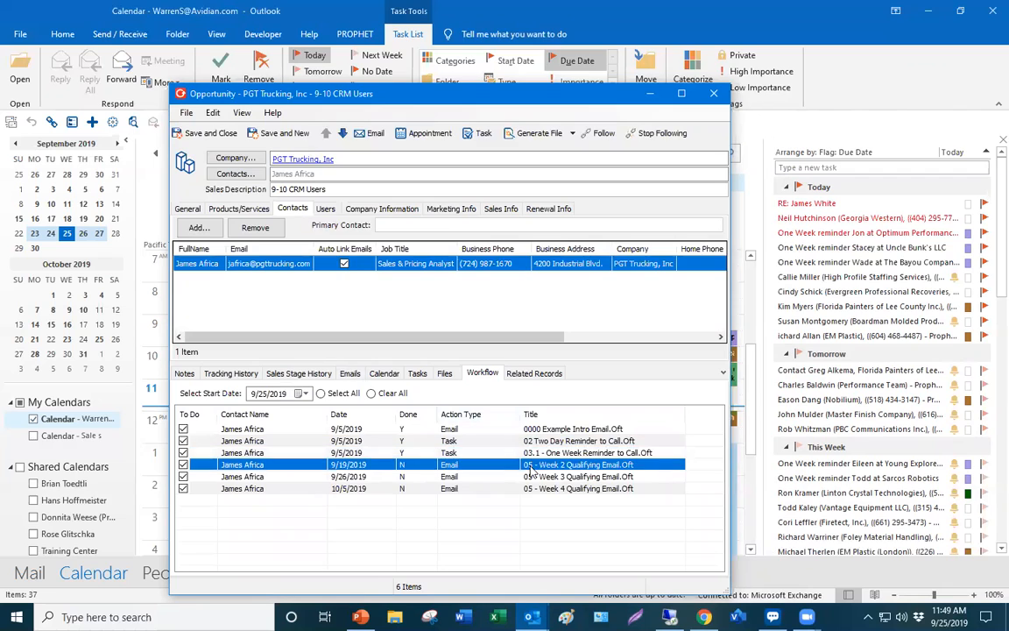
left_click(528, 477)
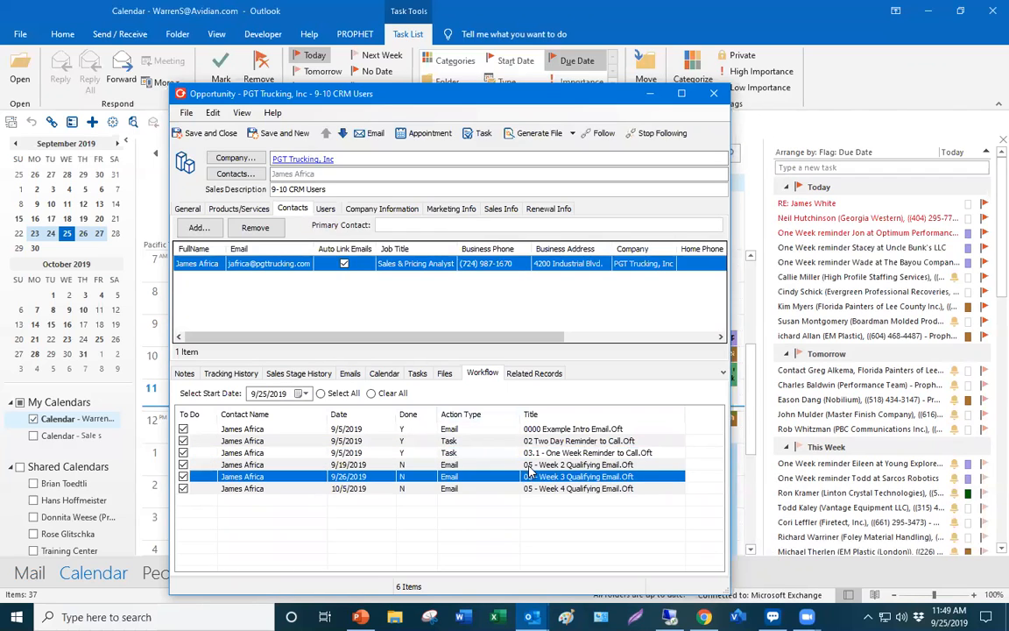
left_click(530, 466)
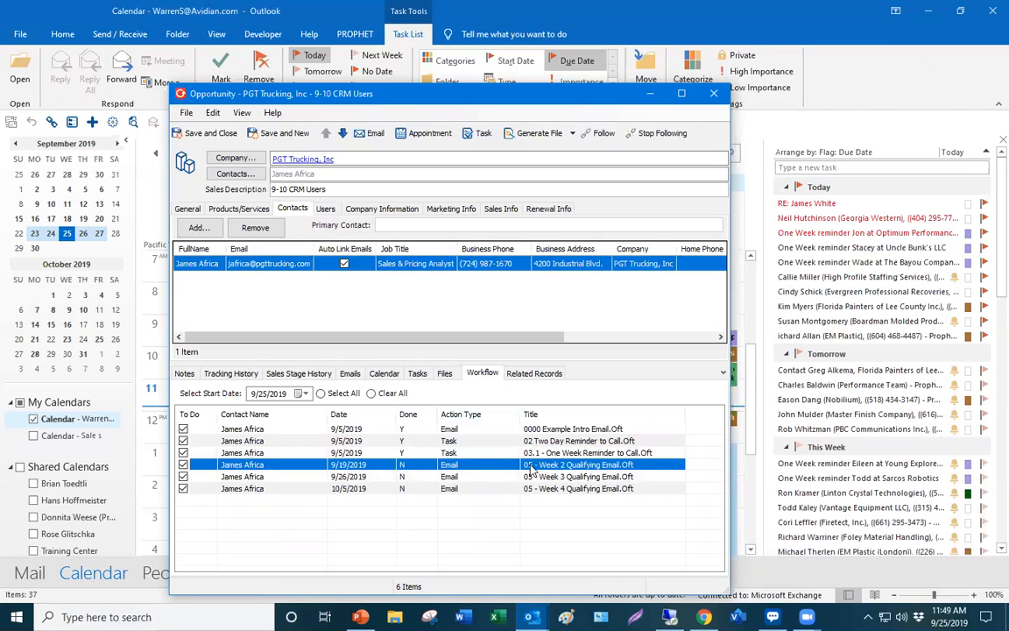
key("Down")
key("Down")
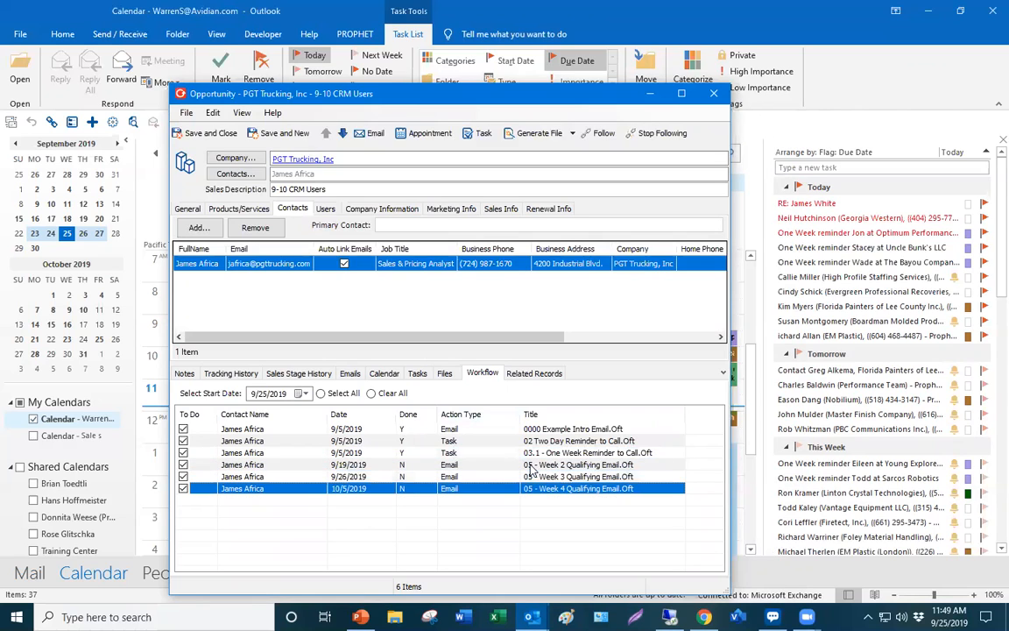
key("Up")
key("Up")
key("Down")
key("Down")
- Compare the "02 Two Day Reminder to Call.Oft", "0000 Example Intro Email.Oft" and "05 - Week 3 Qualifying Email.Oft" actions in the workflow
left_click(452, 440)
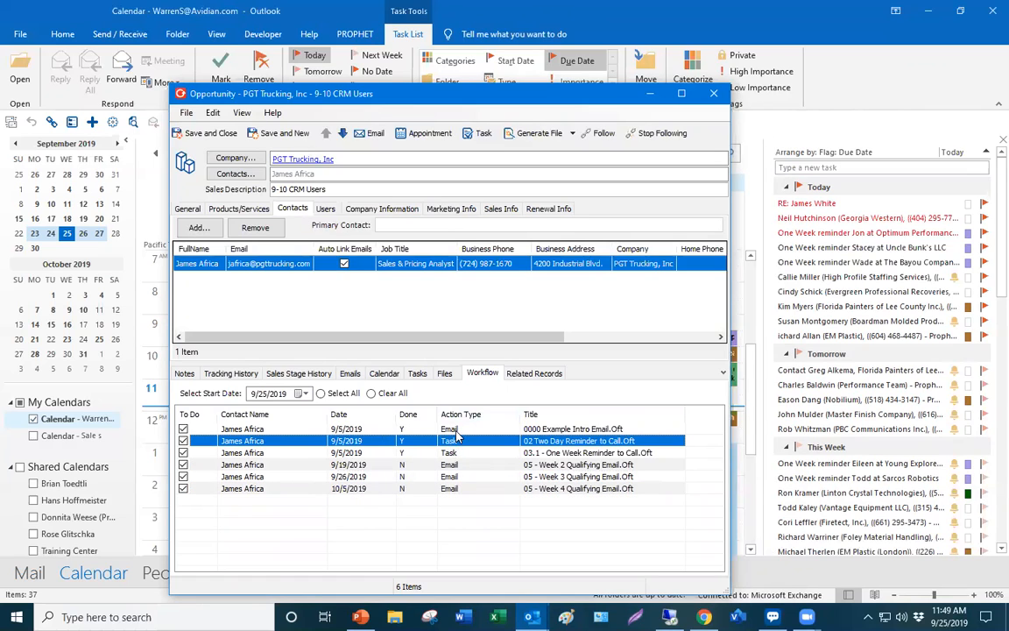
left_click(455, 431)
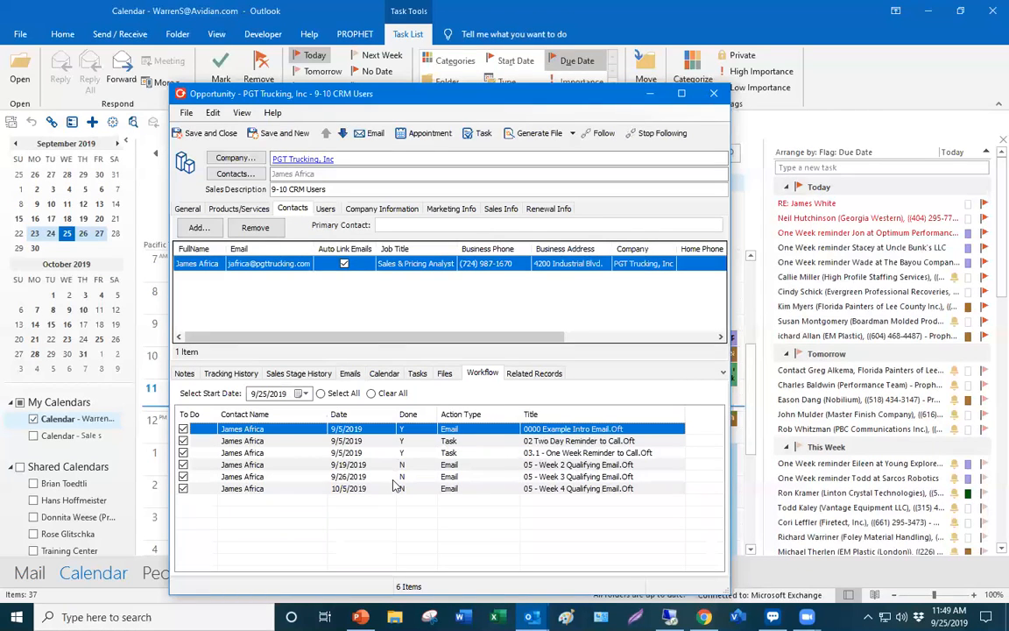
left_click(365, 478)
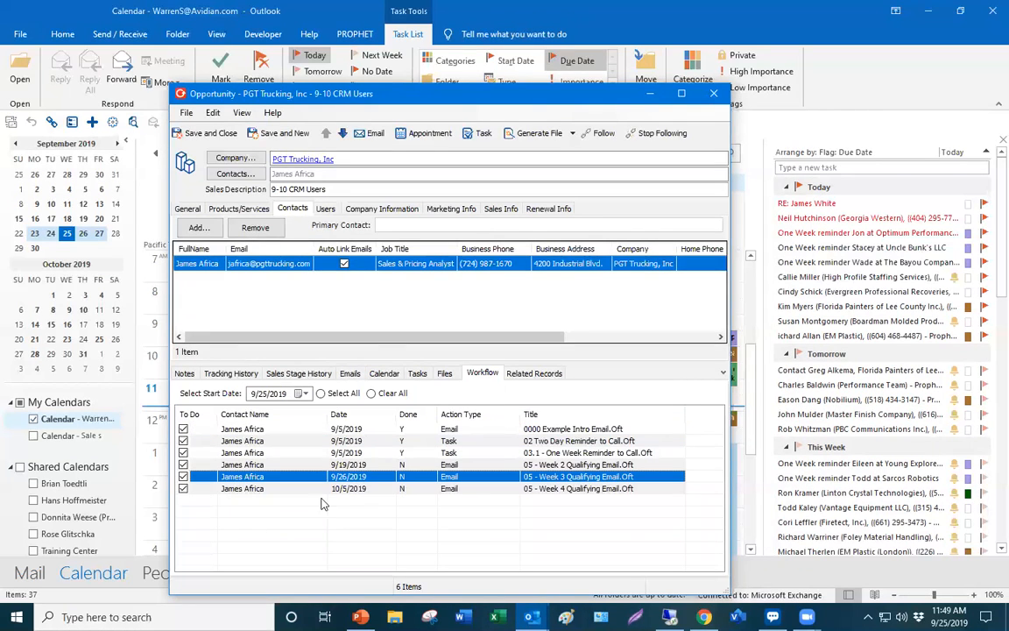
- Open Prophet Sales Automation from the Opportunity Pipeline and select a "05 - Week 2 Qualifying" email due 9/13/2019
left_click(19, 574)
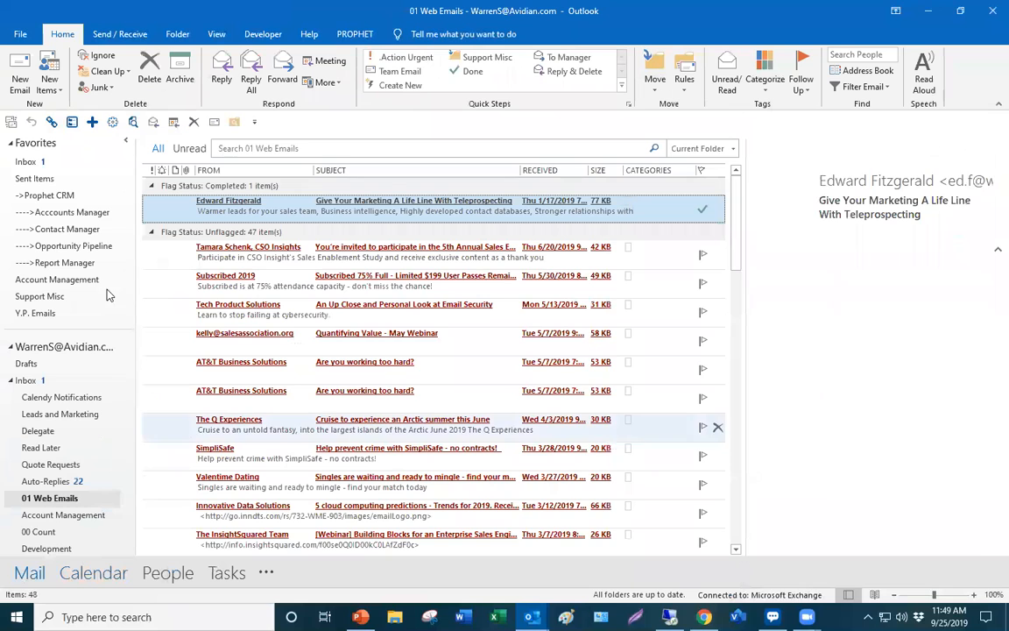
left_click(102, 248)
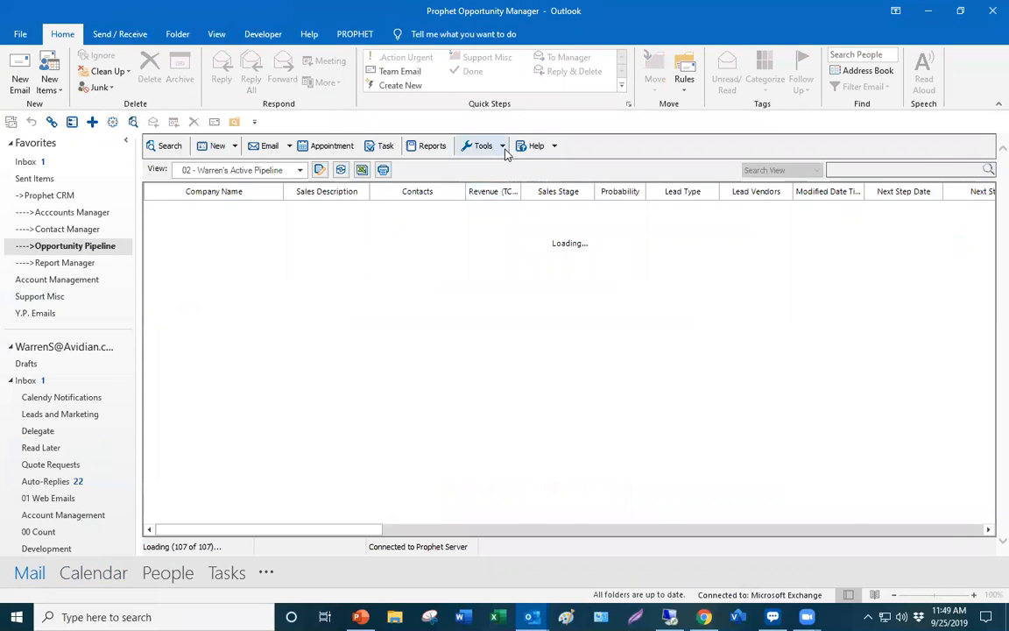
left_click(504, 149)
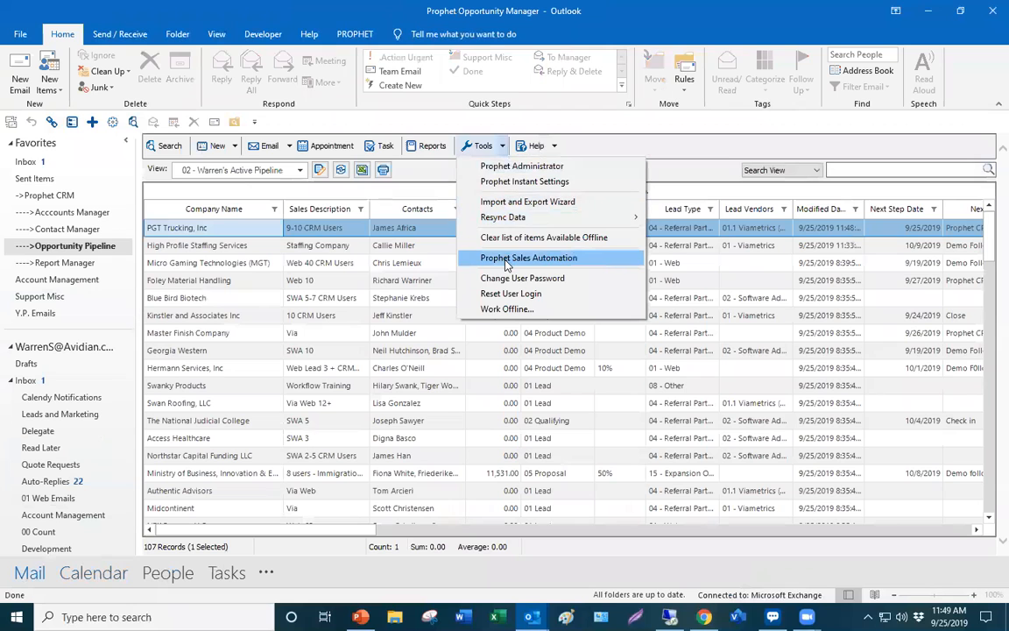
left_click(506, 259)
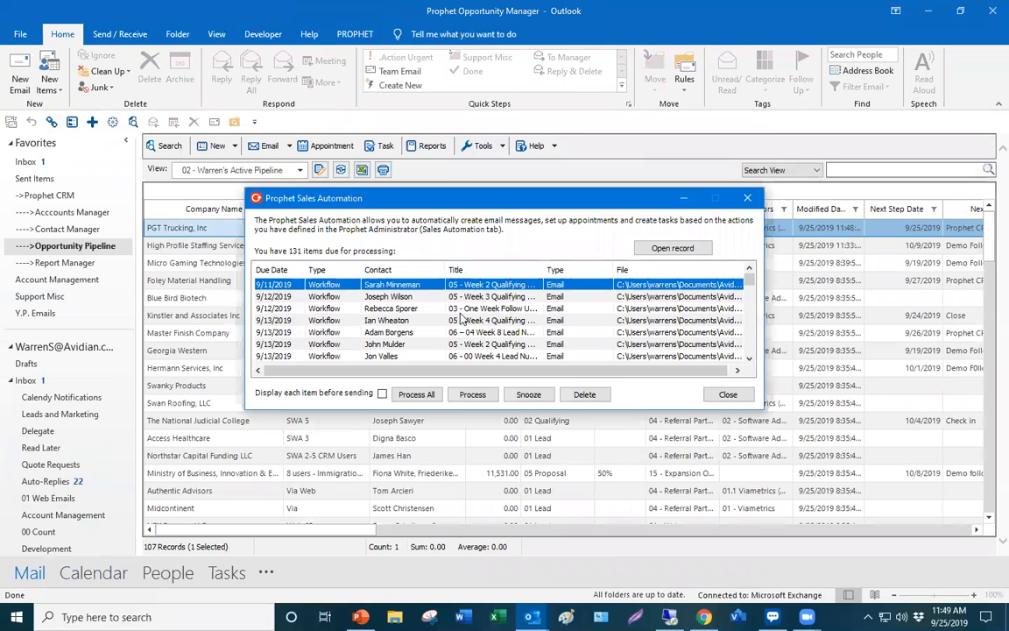
left_click(442, 337)
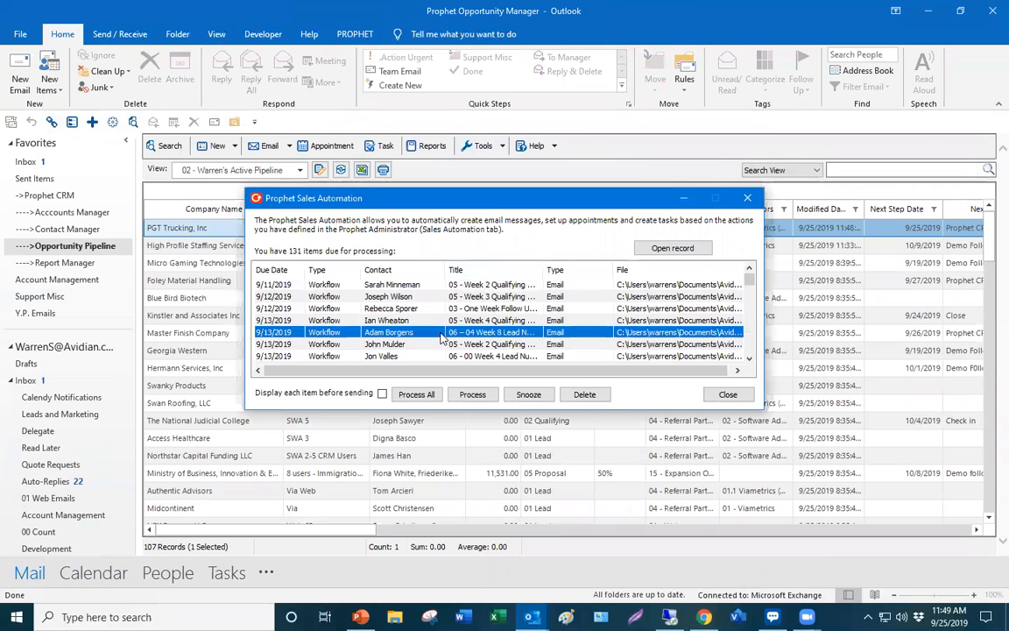
scroll(443, 338, "down", 1)
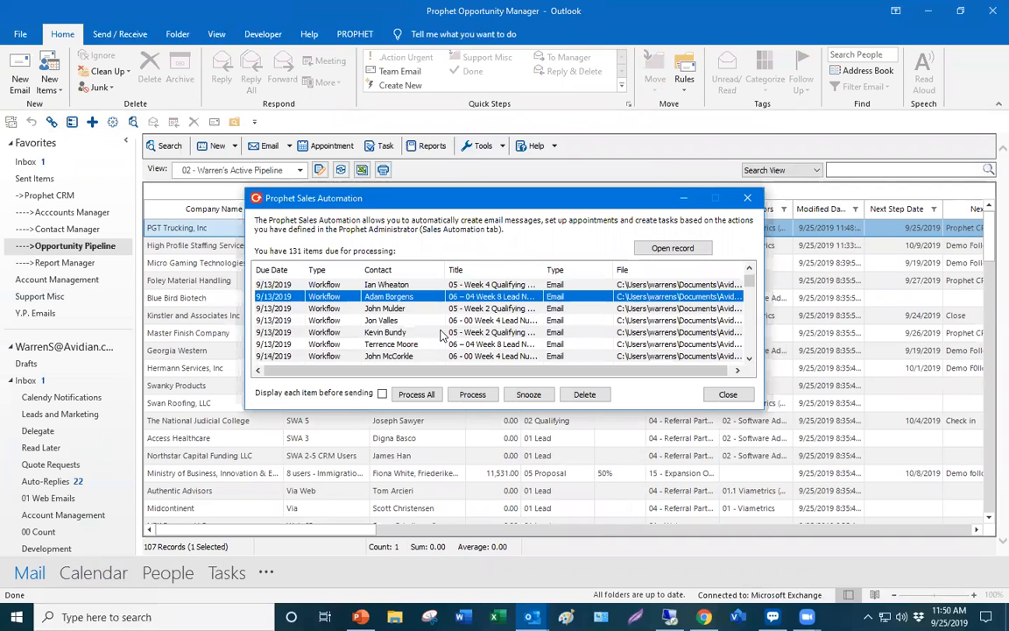
left_click(443, 334)
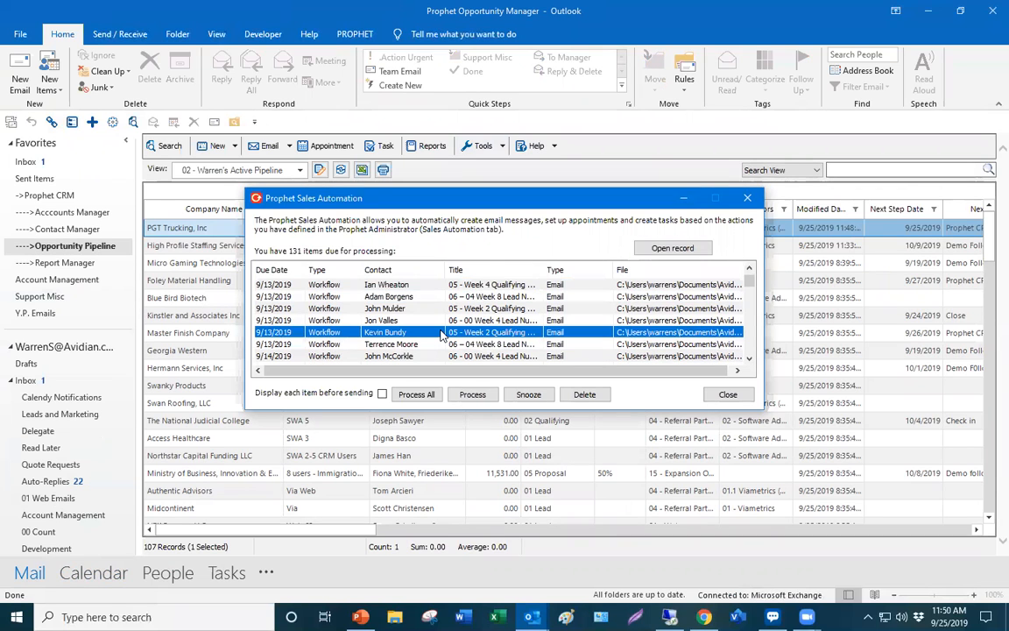
- Enable displaying each item before sending, then process the selected Week 2 email, review its "Discuss Prophet CRM ?" message and send it
left_click(382, 393)
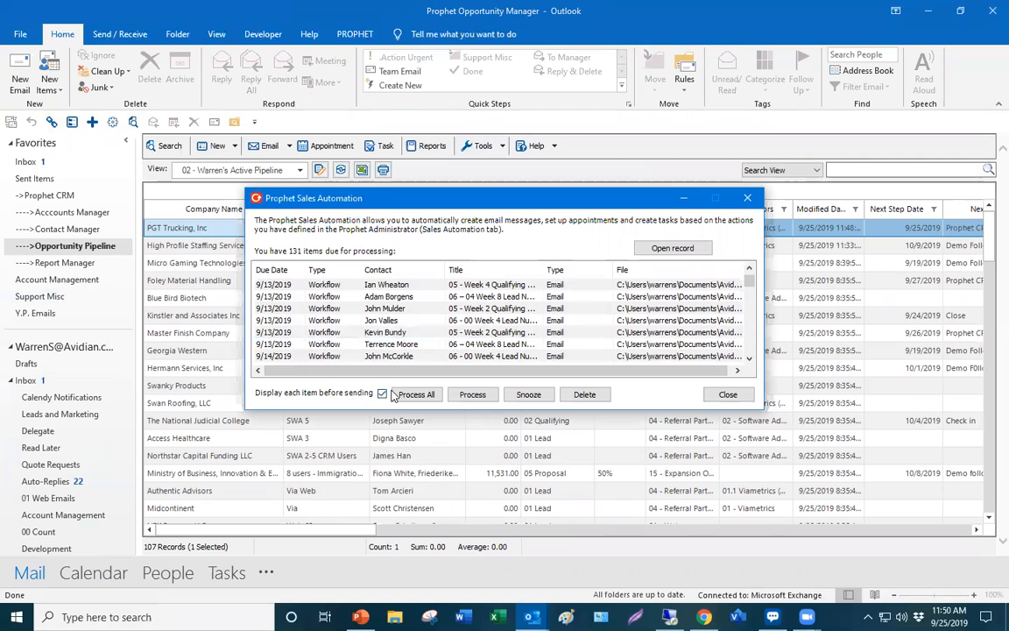
left_click(465, 396)
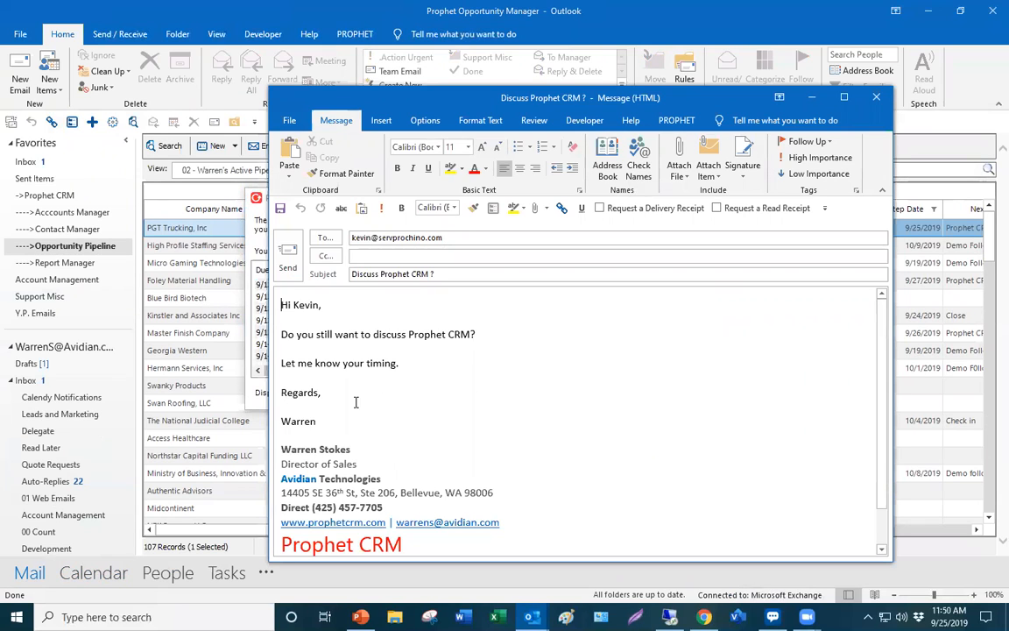
left_click_drag(317, 421, 280, 304)
left_click(390, 403)
left_click(294, 271)
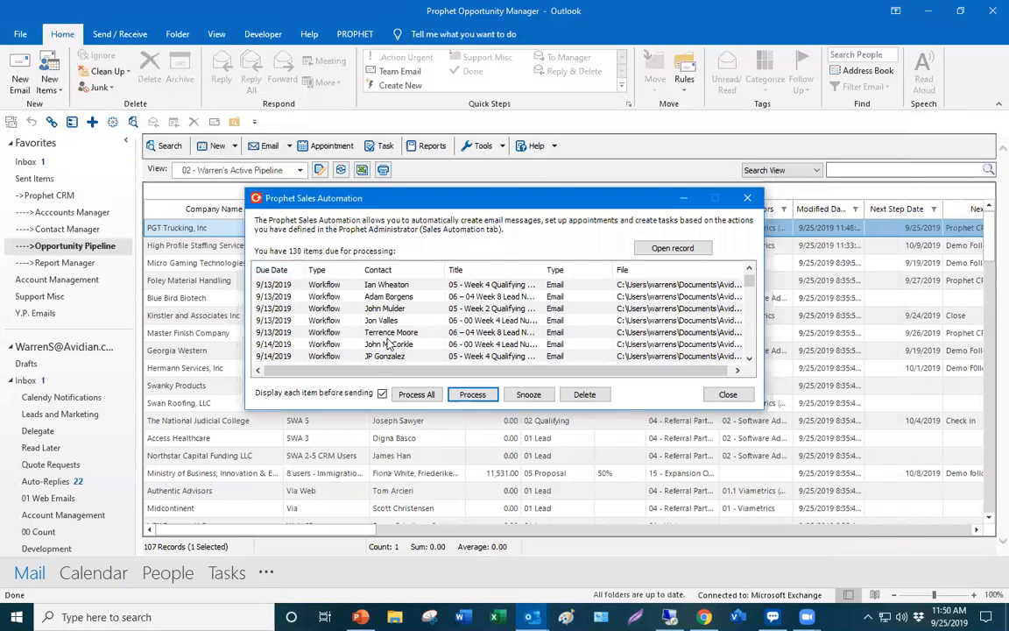
- Process the following Week 8 workflow item, send its "Prophet CRM for Outlook" email and close Prophet Sales Automation
left_click(460, 395)
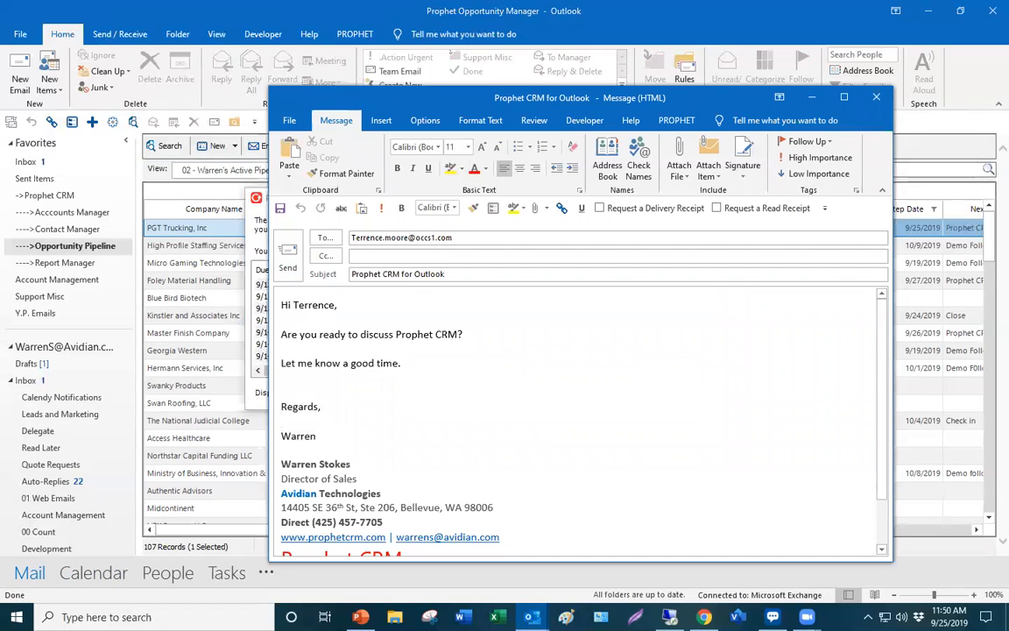
left_click(285, 254)
left_click(748, 198)
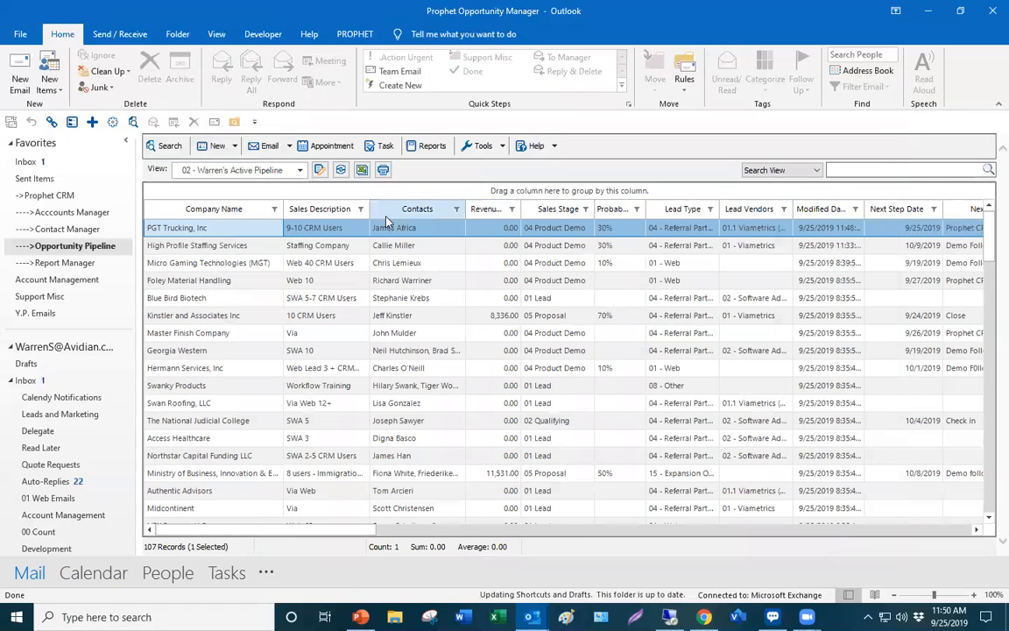
- View the general details of the PGT Trucking opportunity, save and close it, and widen the pipeline's Revenue (TCV) column
double_click(388, 230)
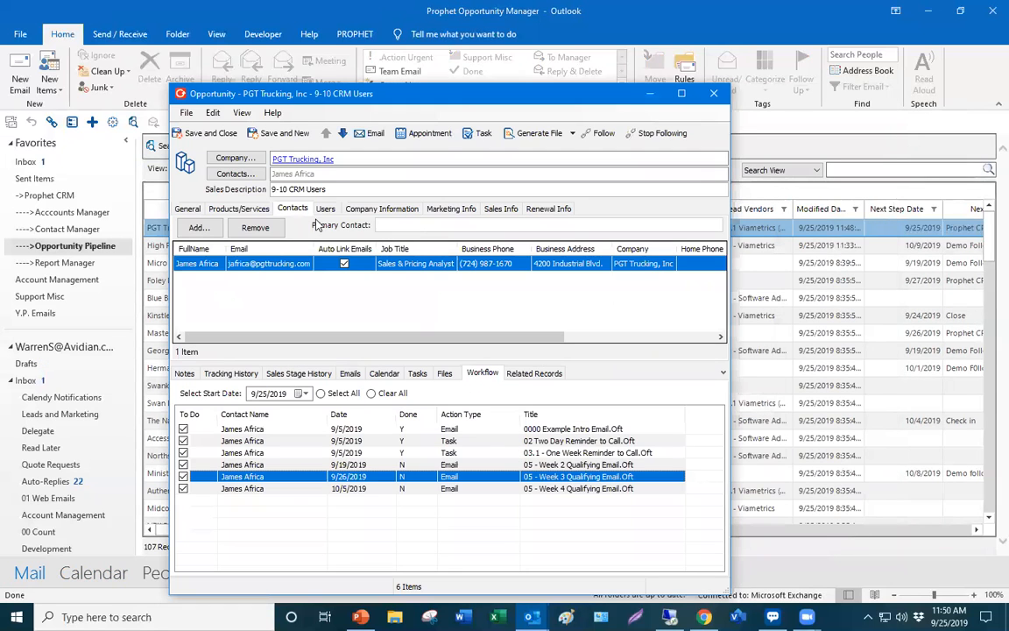
left_click(189, 208)
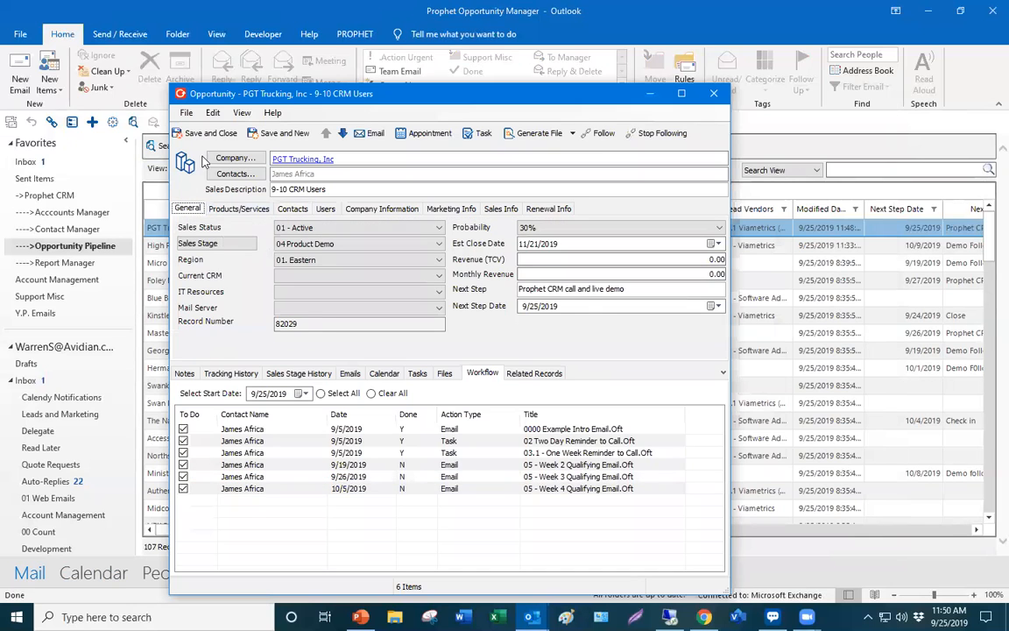
left_click(184, 132)
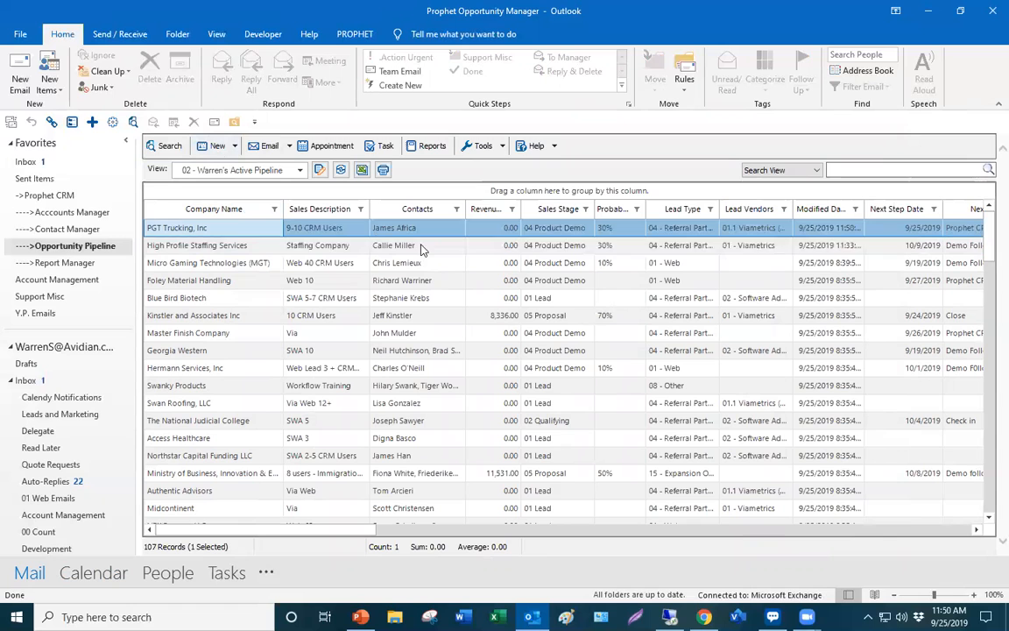
left_click_drag(522, 210, 547, 213)
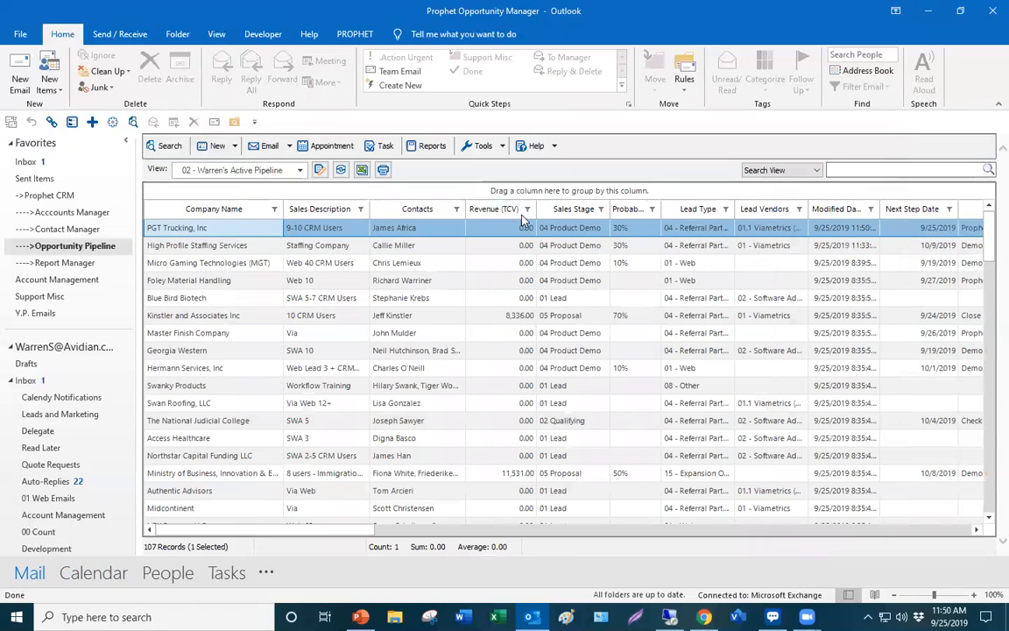
- Open the PGT Trucking opportunity linked to the inbox reply "RE: Demo of Automated Email Tracking"
left_click(29, 163)
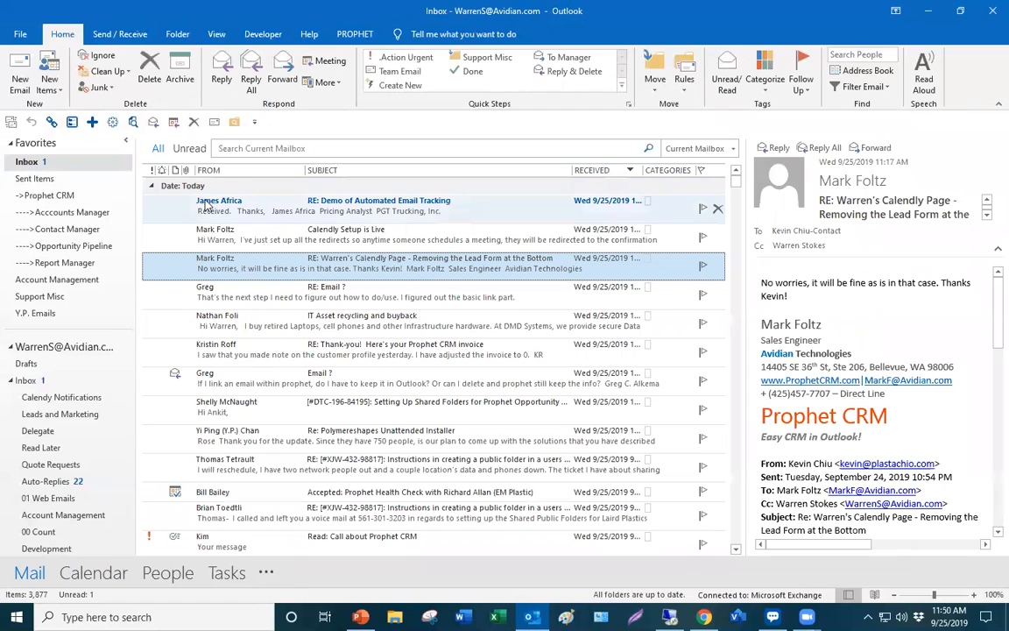
left_click(237, 217)
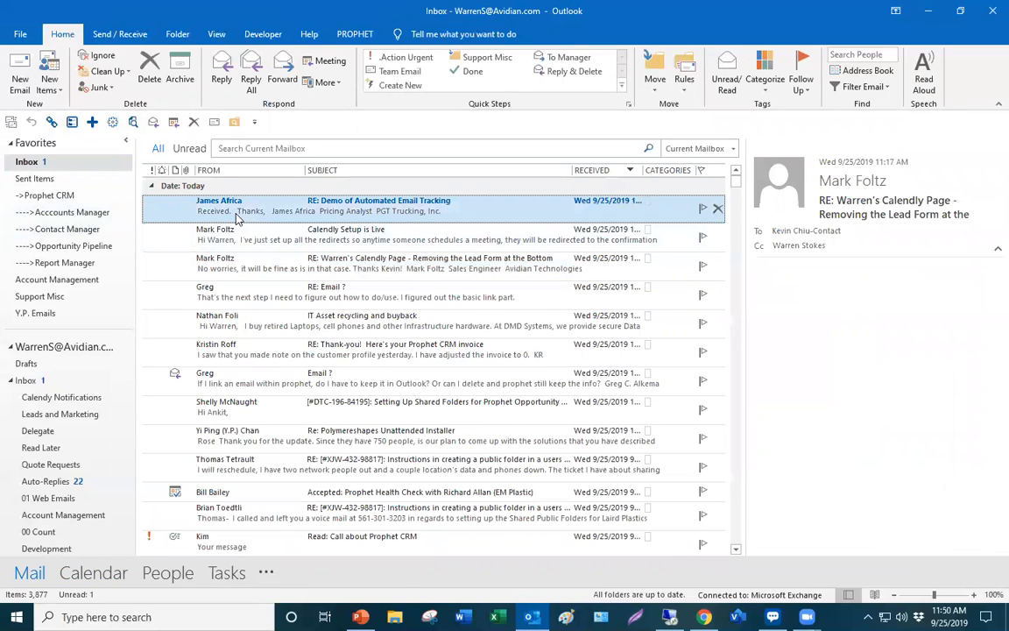
left_click(70, 121)
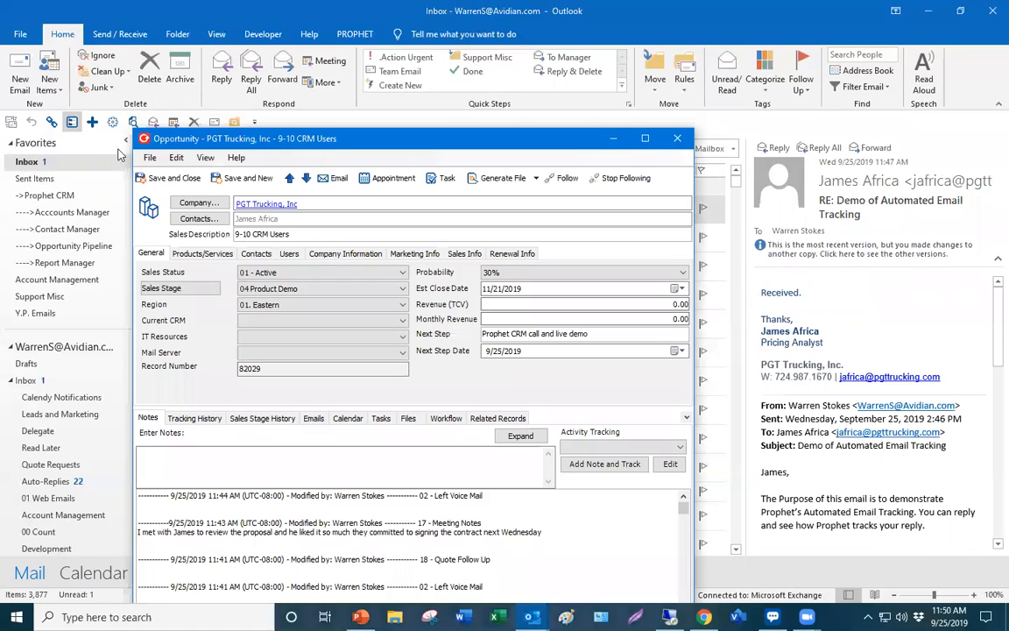
- Read the tracked "RE: Demo of Automated Email Tracking" reply from the opportunity's emails, close it and reposition the opportunity window
left_click(319, 418)
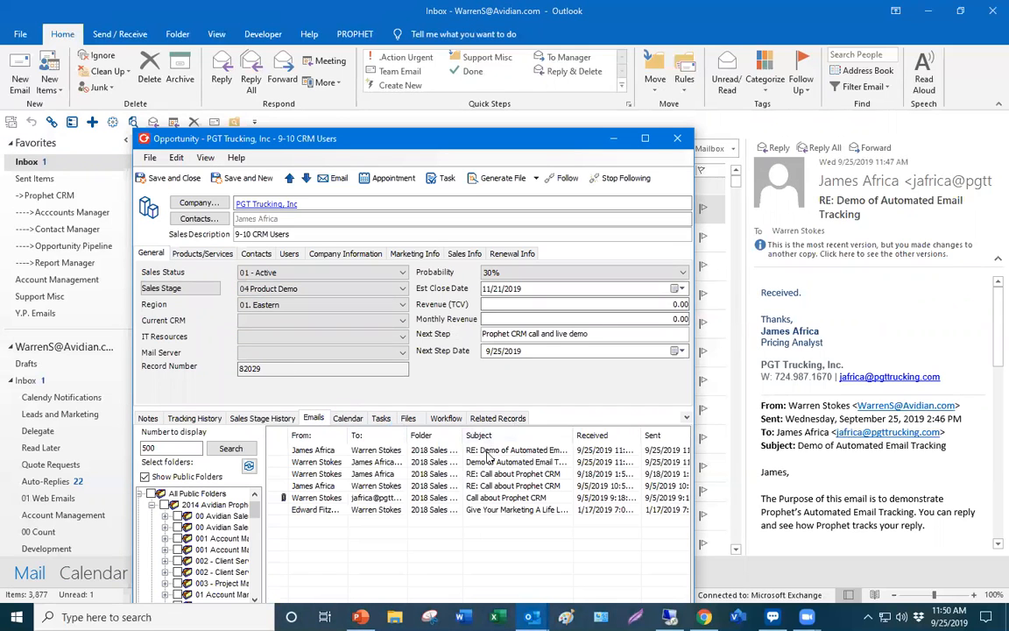
left_click(487, 451)
double_click(489, 453)
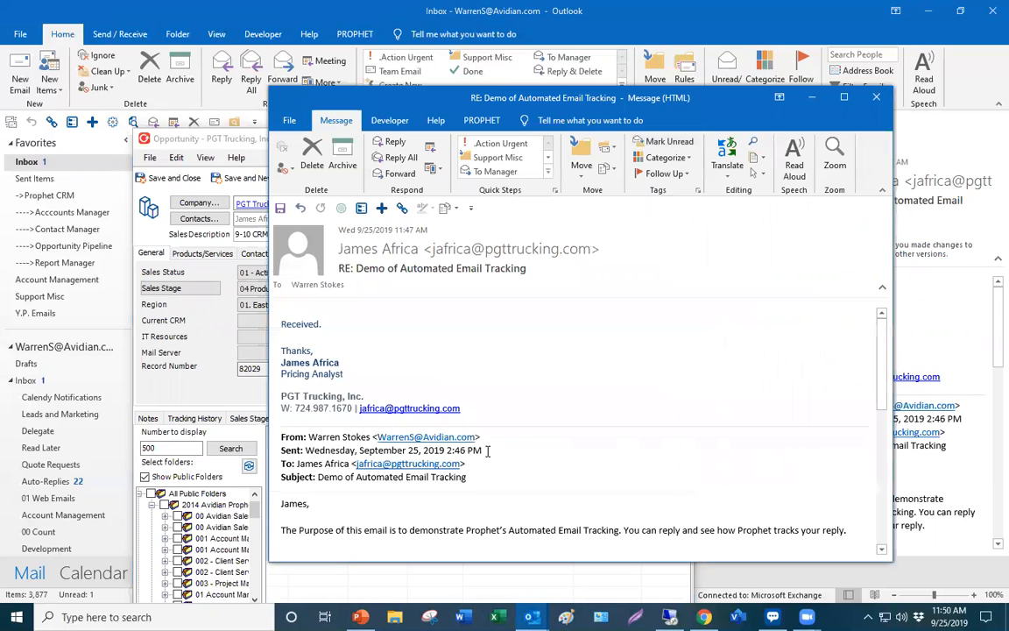
left_click(877, 98)
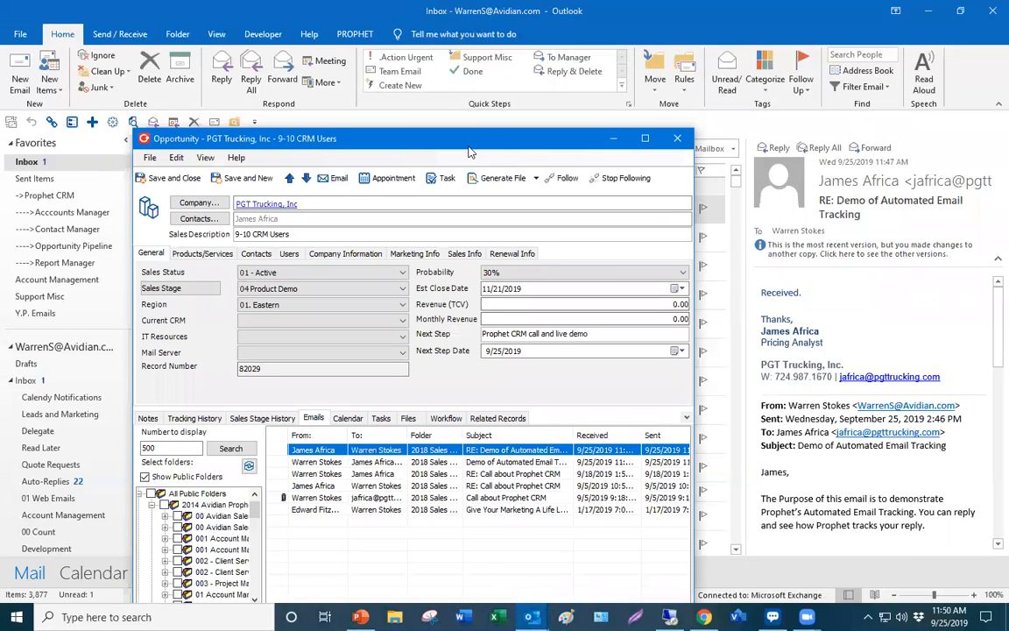
left_click_drag(469, 153, 543, 151)
left_click_drag(486, 87, 482, 85)
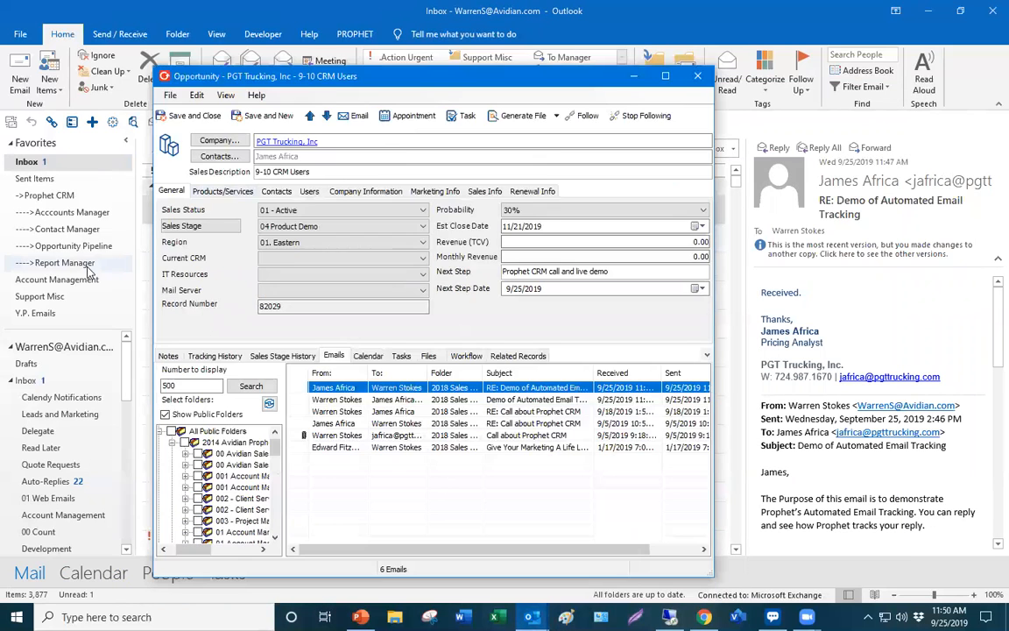
- Open the Opportunity Pipeline and switch it to the "08 - Sales Team - Active Pipeline" view
left_click(97, 248)
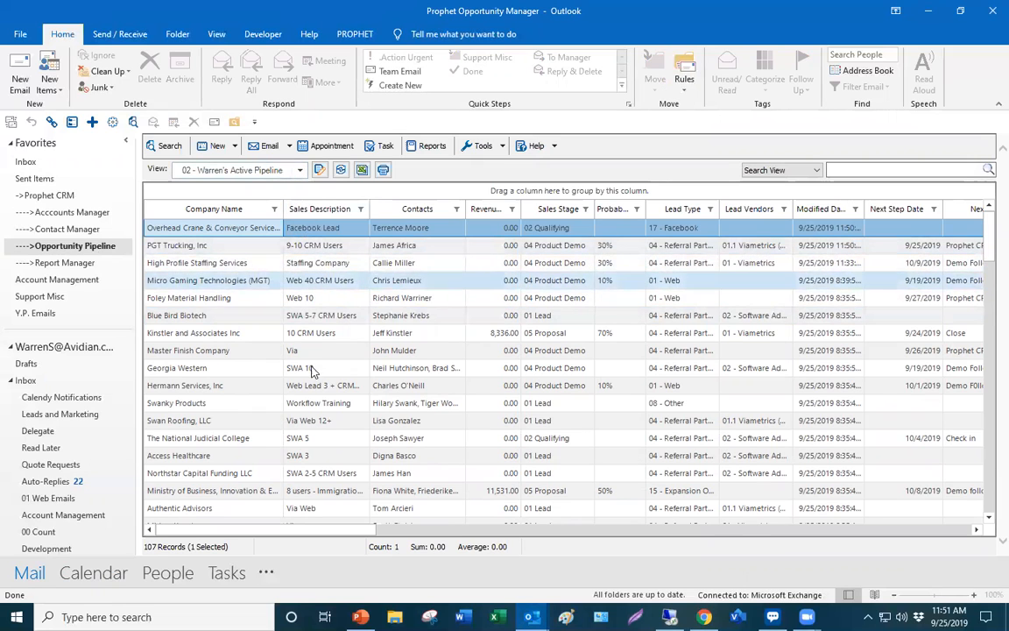
left_click(300, 170)
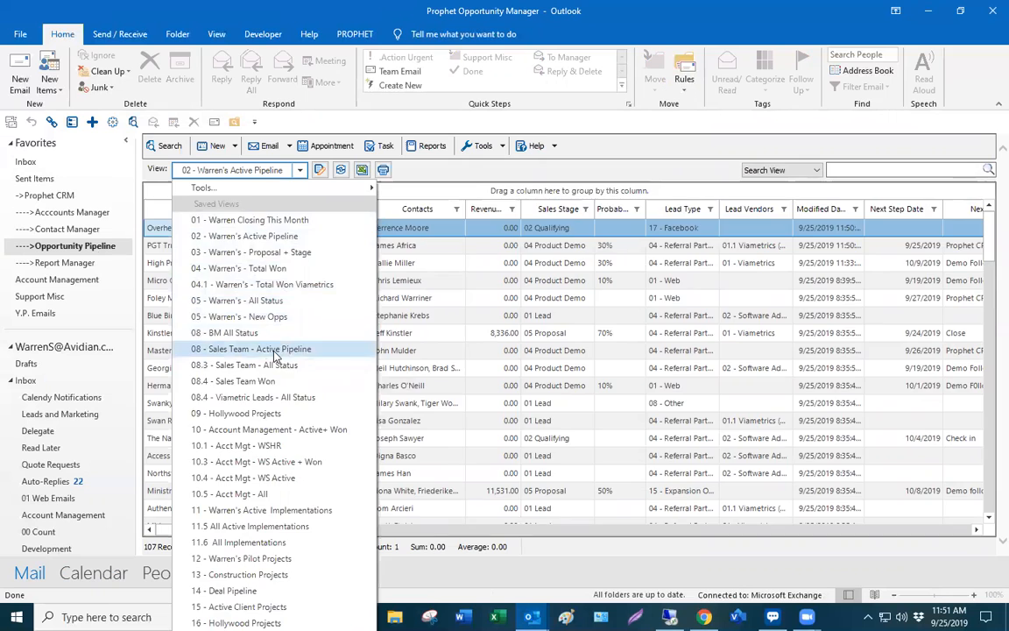
left_click(272, 351)
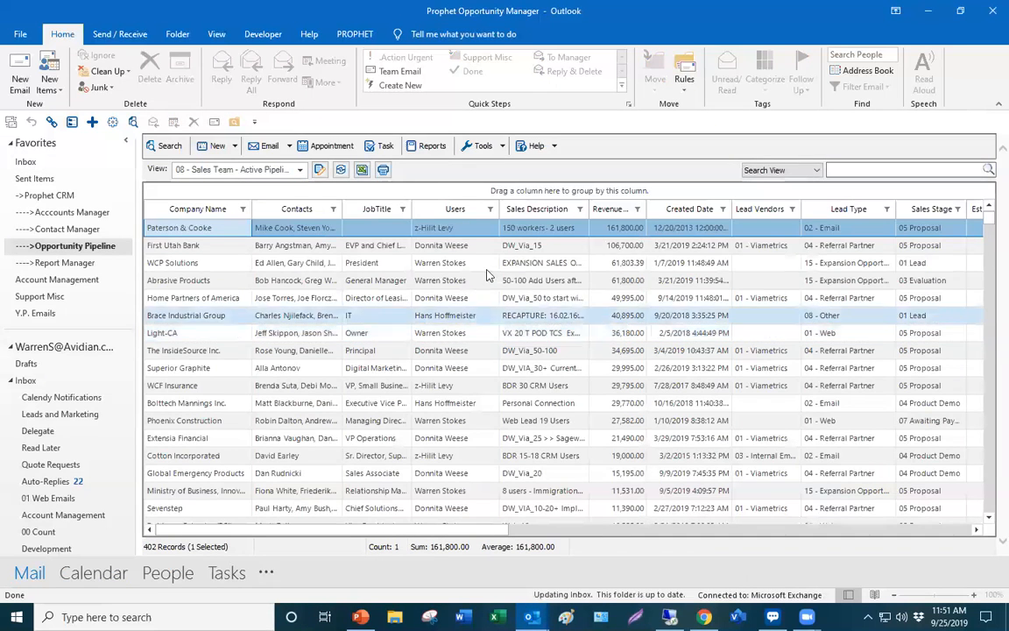
- Filter the sales team pipeline's Users column to one sales representative, including the entry that representative shares with another user
left_click(491, 210)
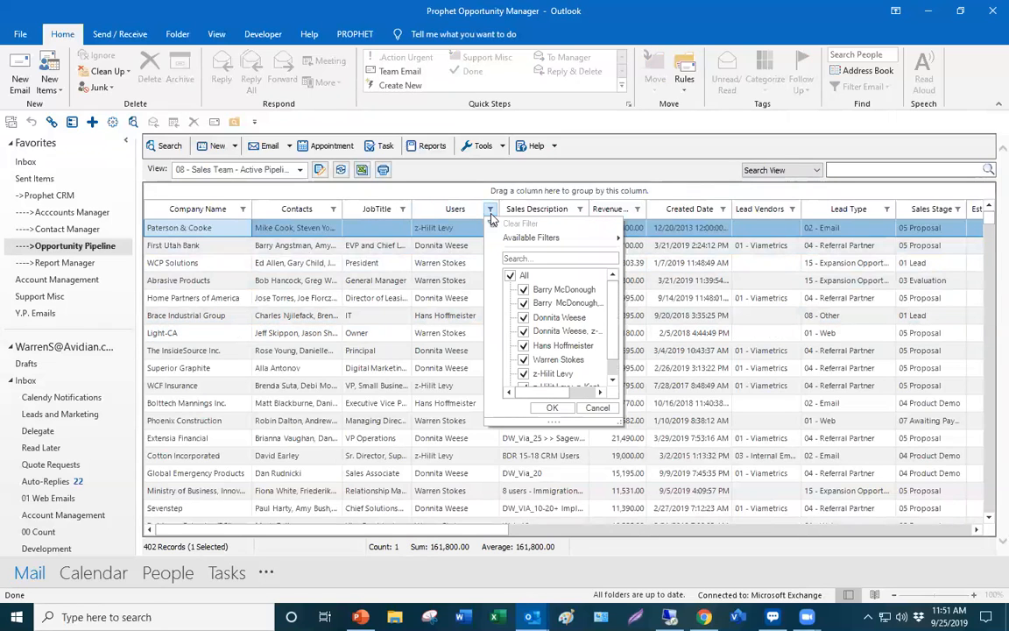
left_click(510, 275)
left_click(524, 317)
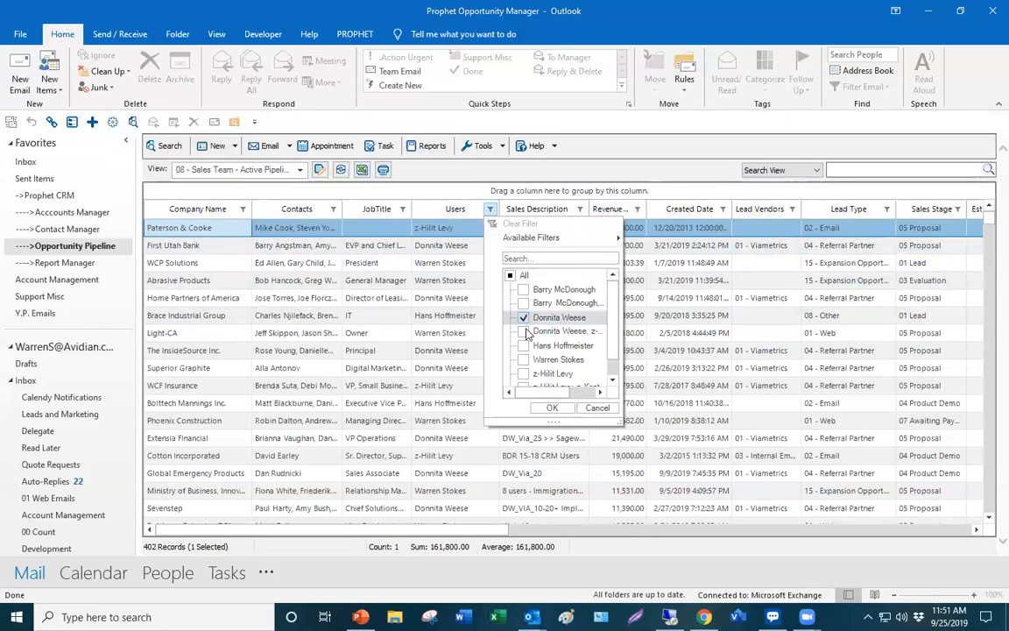
left_click(523, 331)
left_click(551, 409)
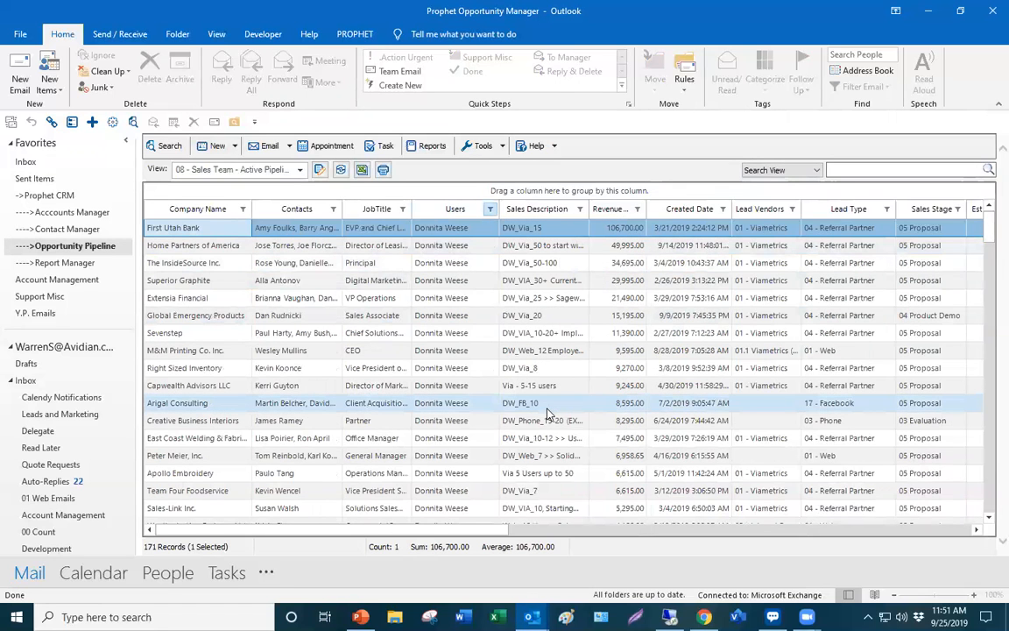
- Switch back to the personal active pipeline view (02), widen Revenue (TCV) and Probability, and place Lead Type before Probability
left_click(303, 172)
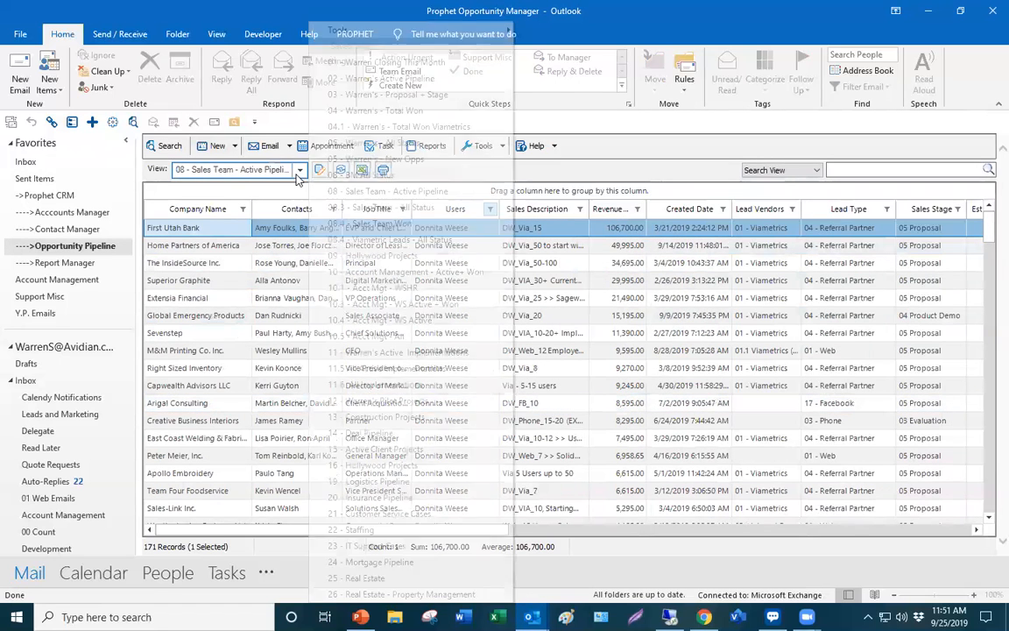
left_click(369, 88)
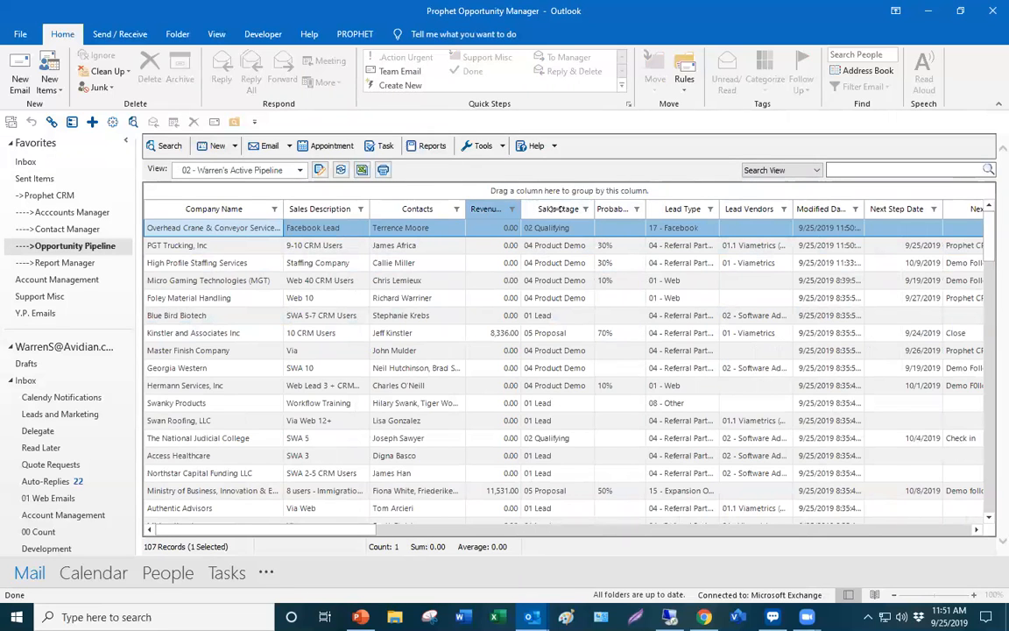
left_click_drag(517, 208, 556, 209)
left_click_drag(734, 219, 635, 210)
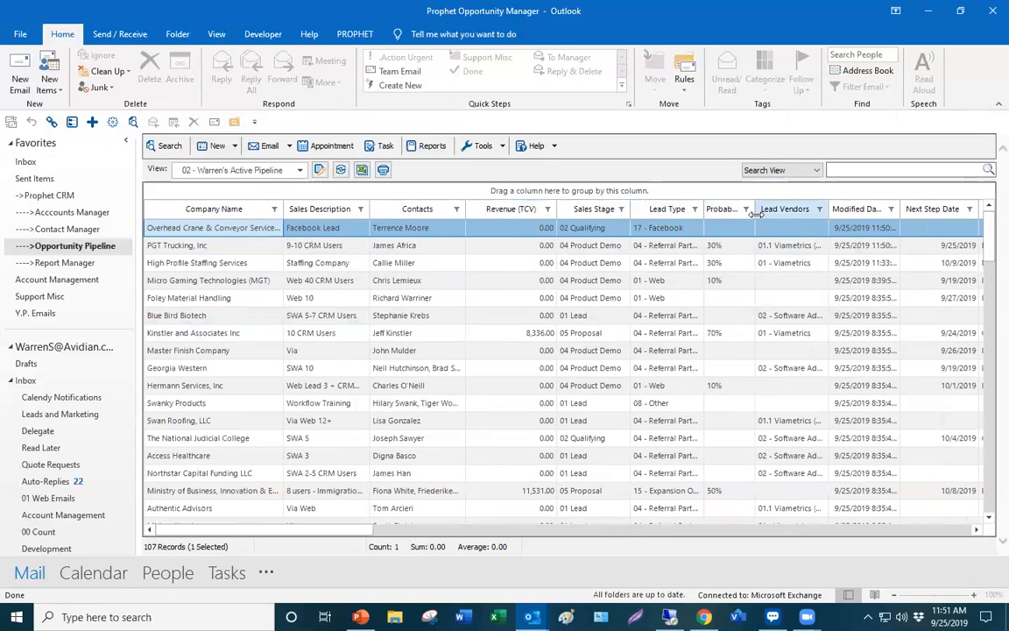
left_click_drag(757, 214, 775, 214)
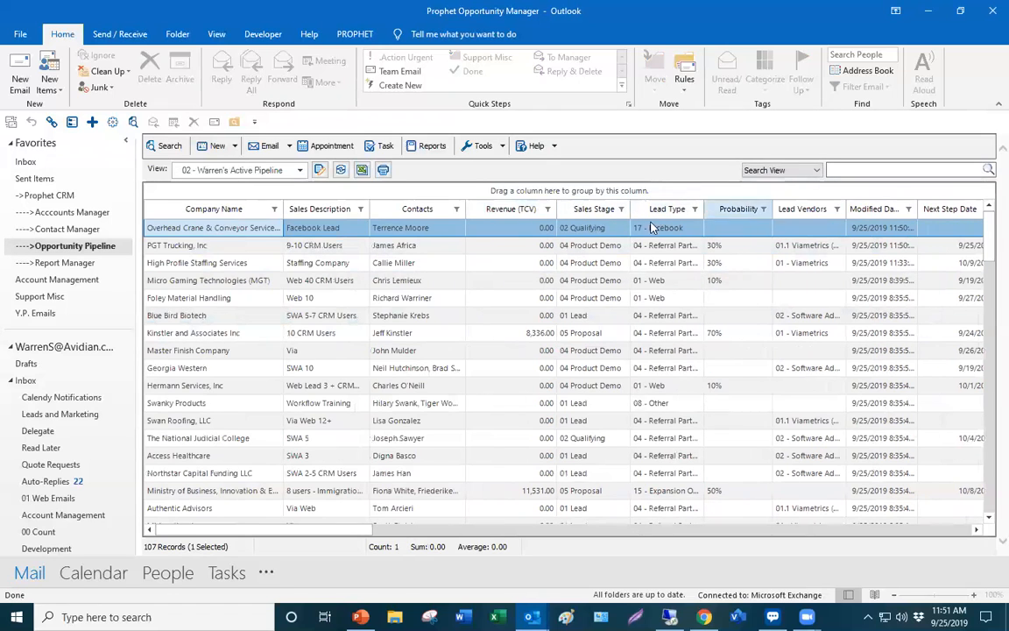
- Sort the pipeline by Revenue (TCV) from highest to lowest and total the revenue of the ten largest opportunities
left_click(512, 213)
left_click_drag(512, 231, 517, 397)
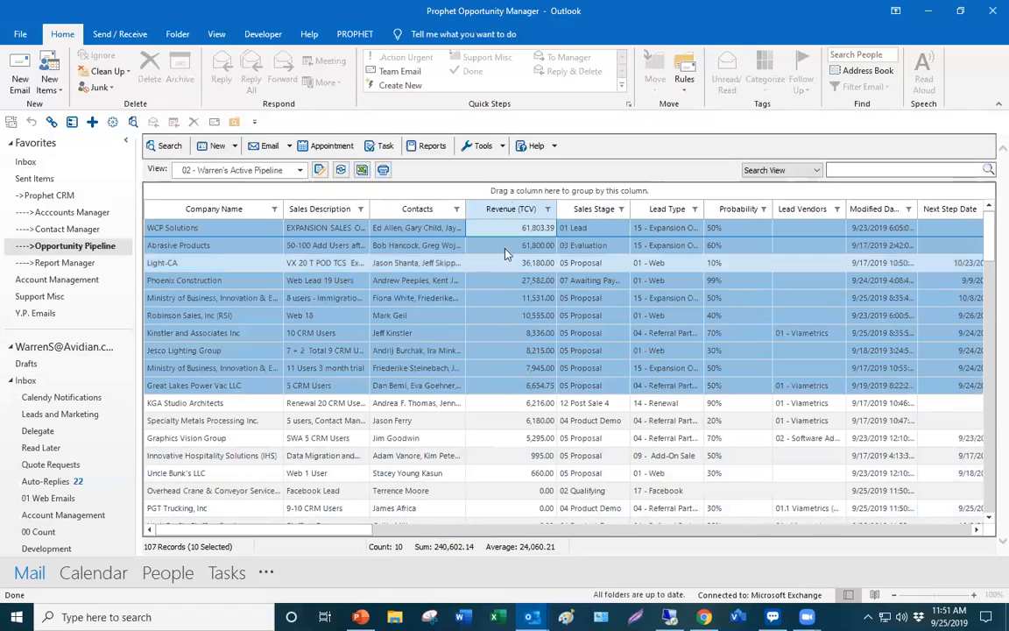
left_click(508, 333)
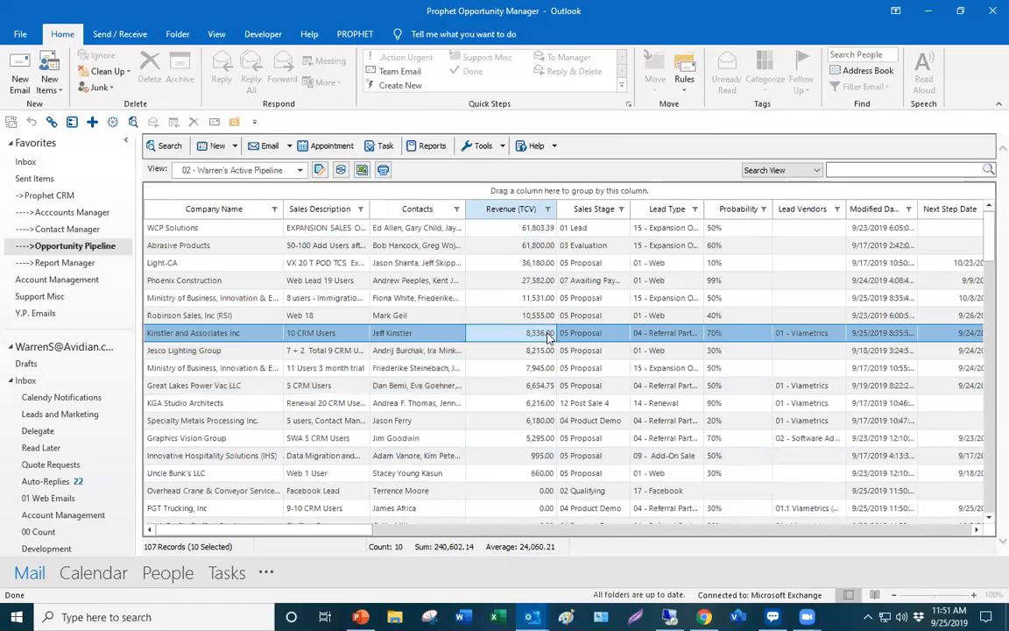
- Filter the pipeline's Sales Stage column to only 05 Proposal
left_click(621, 210)
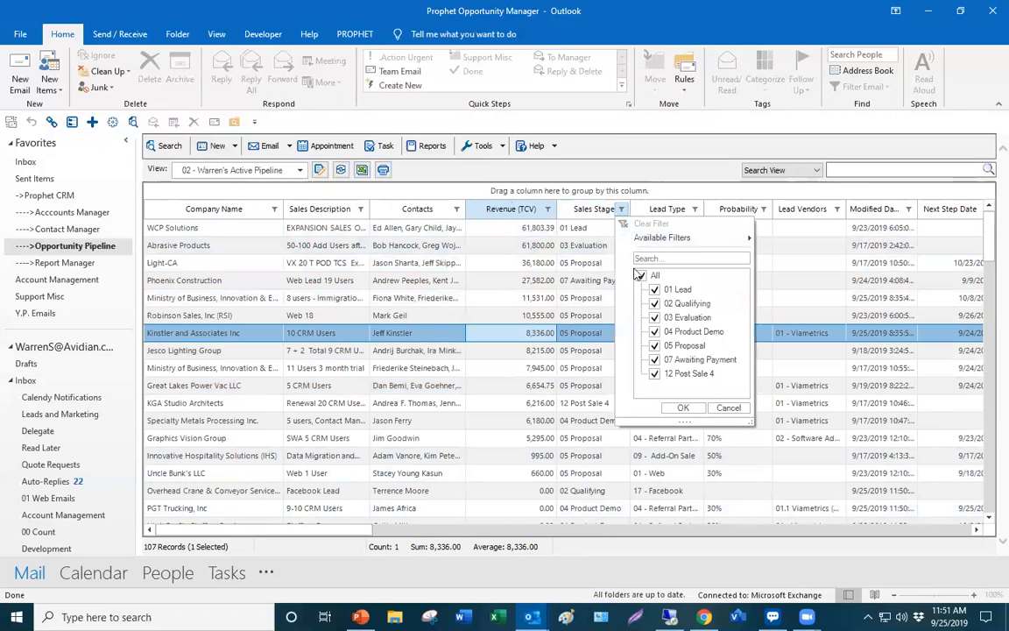
left_click(641, 275)
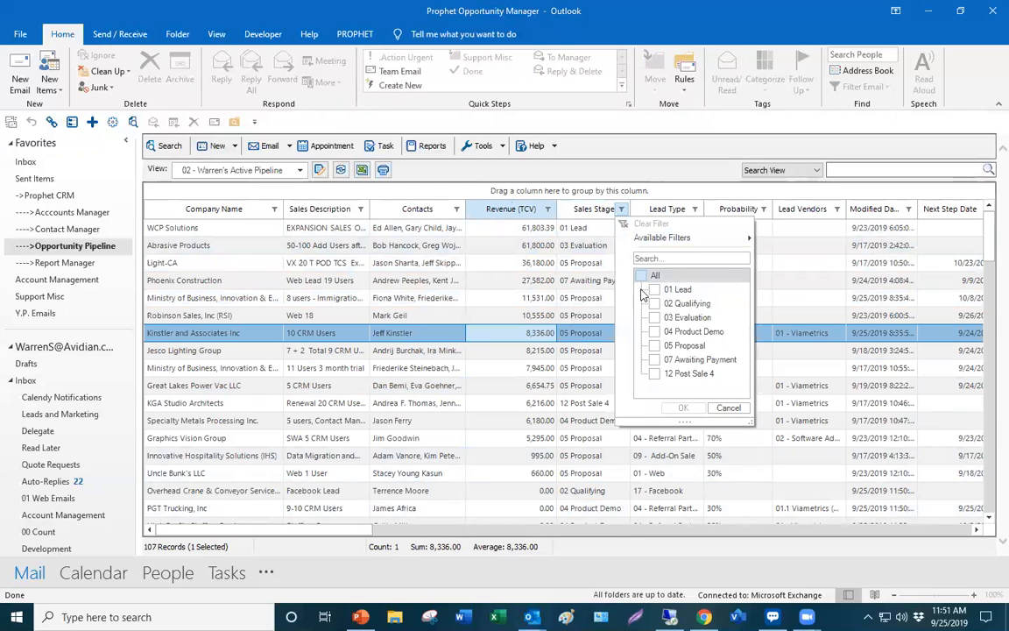
left_click(655, 333)
left_click(656, 334)
left_click(655, 346)
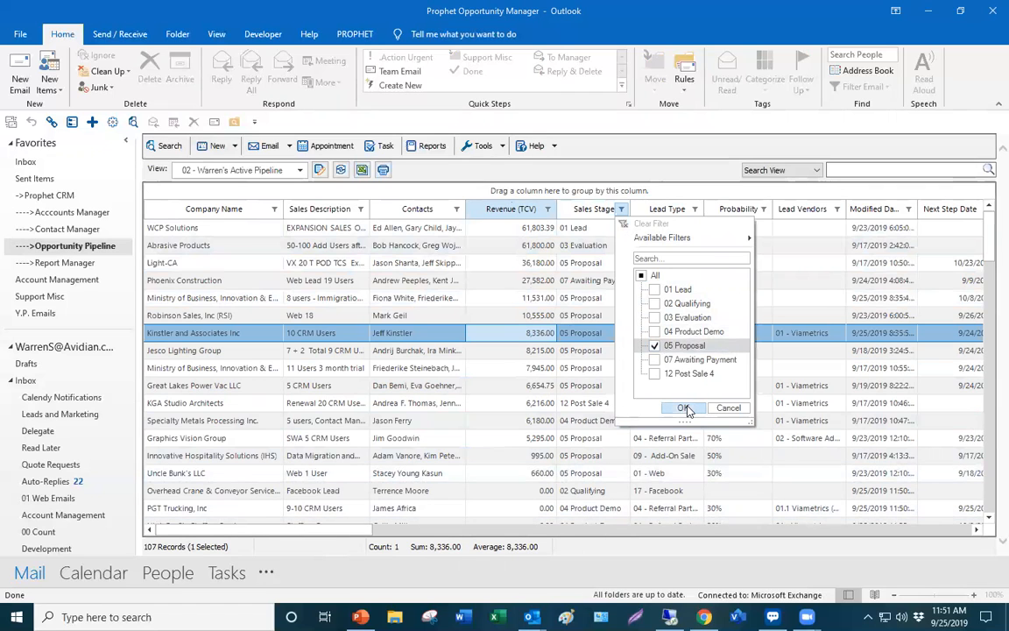
left_click(684, 408)
- Select all the filtered proposal opportunities to total their revenue, and look over the commands available for them
left_click_drag(594, 228, 584, 436)
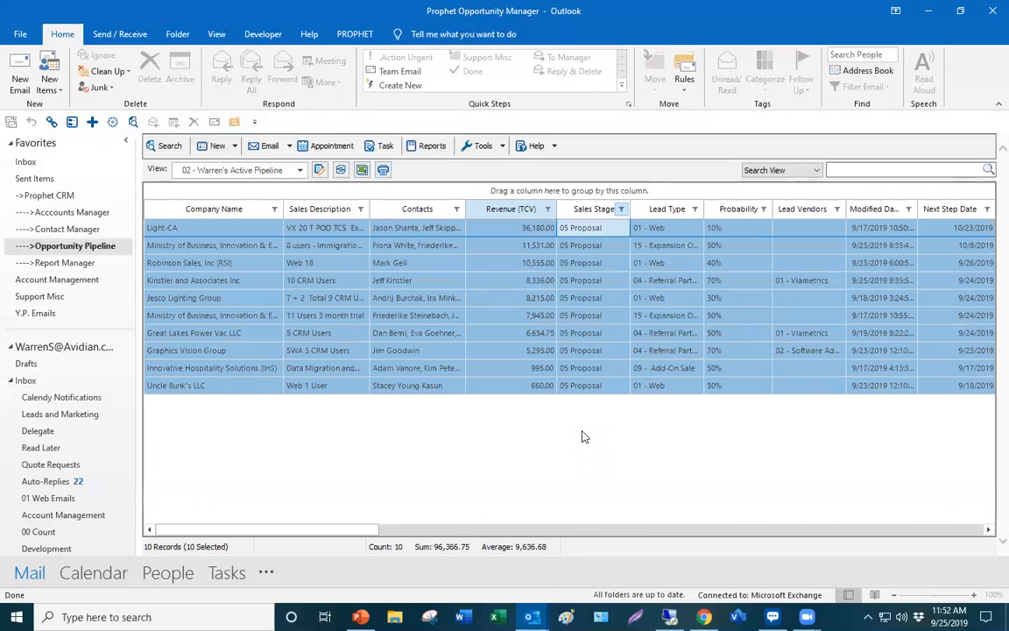
right_click(582, 434)
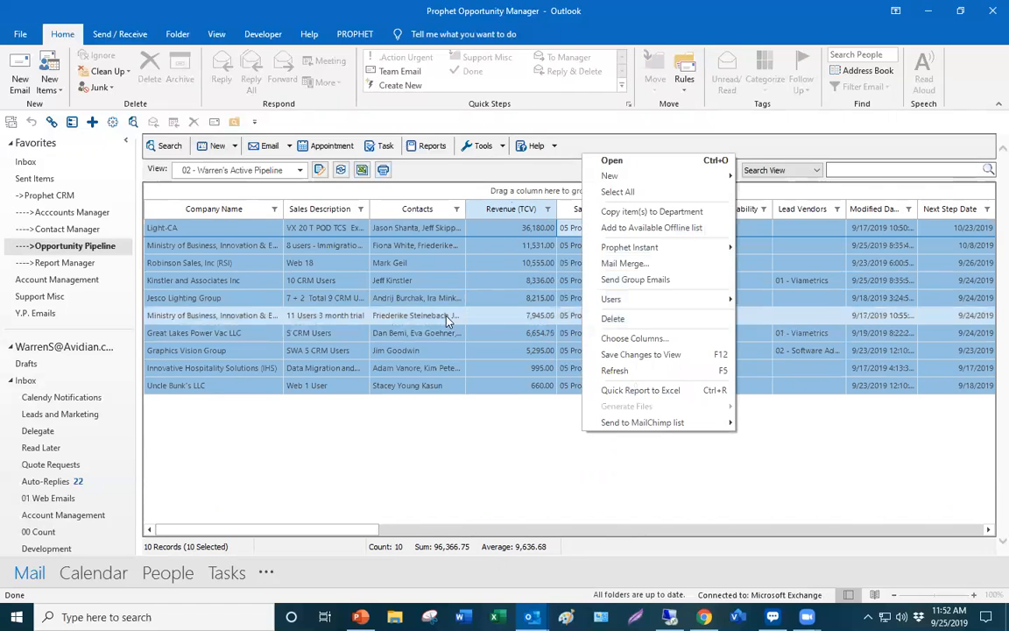
left_click(490, 233)
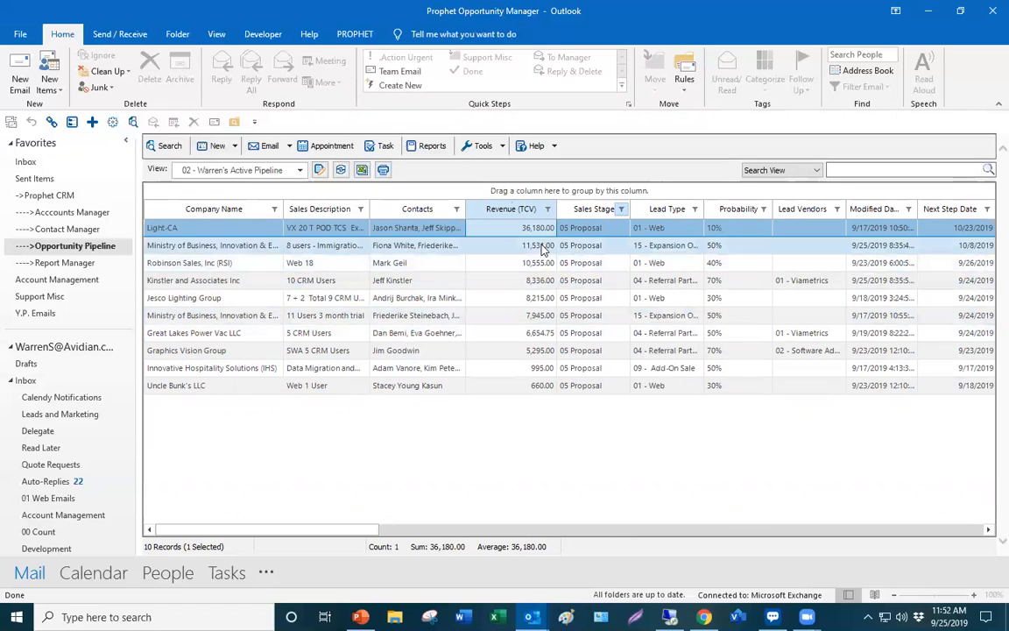
left_click_drag(537, 235, 523, 387)
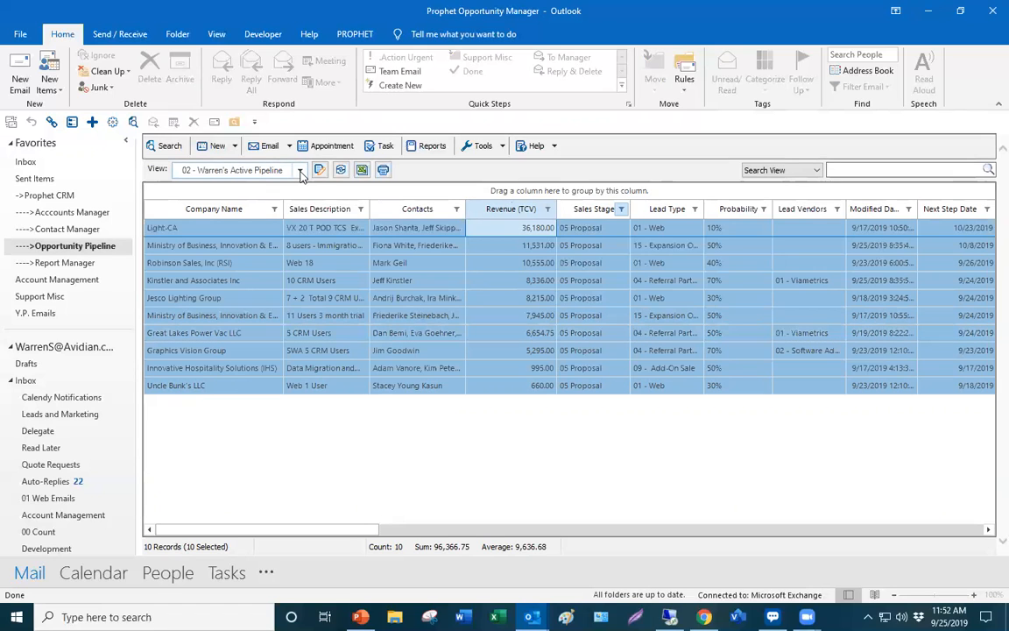
- Export all rows of the filtered proposal list to an Excel file, look through the exported sheet and close it
left_click(362, 169)
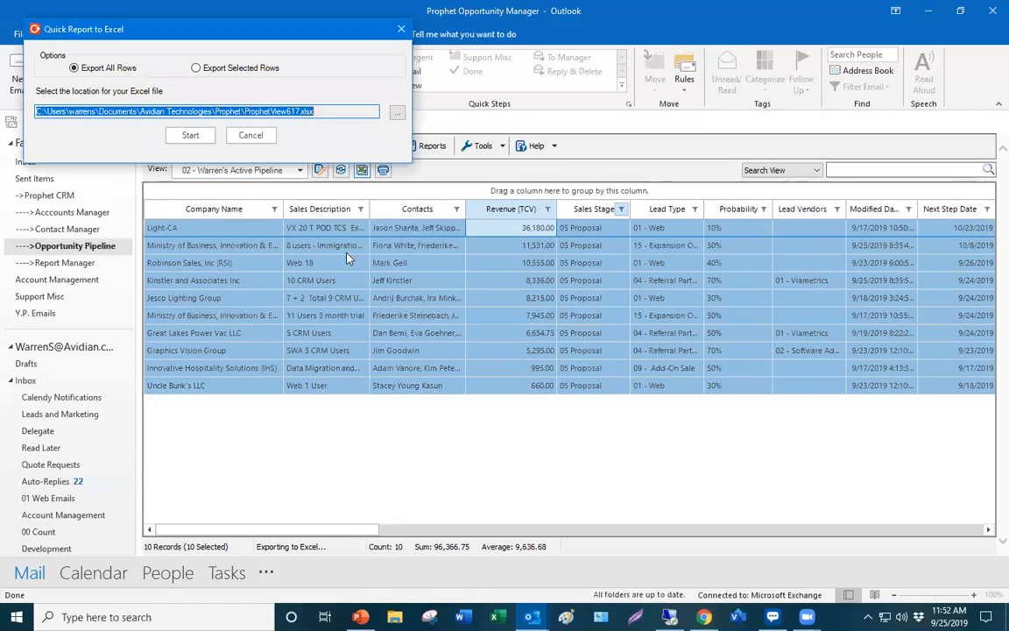
left_click(192, 136)
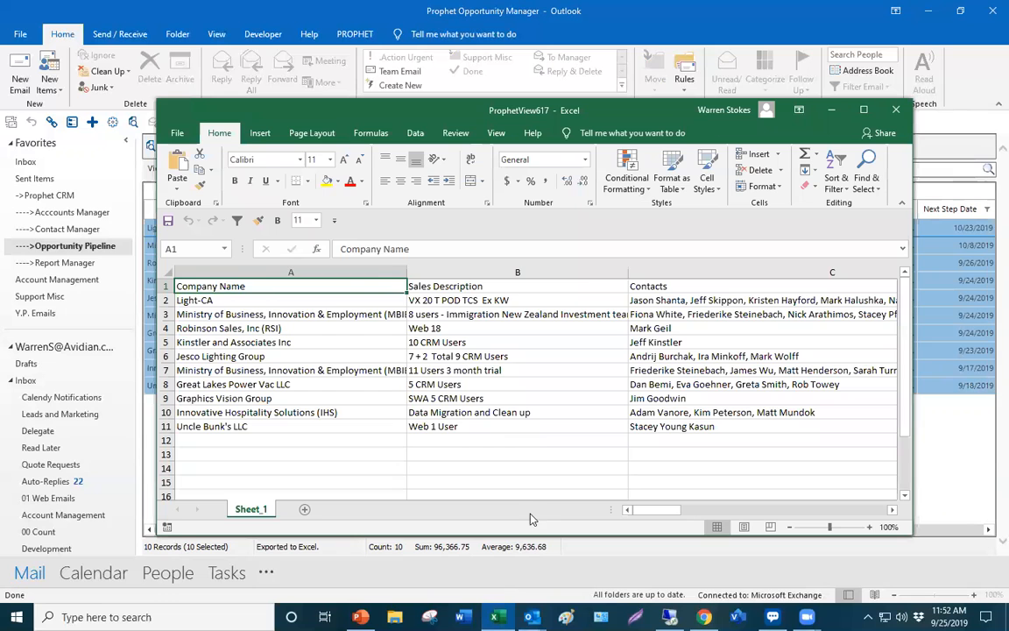
left_click(533, 441)
scroll(533, 450, "down", 2, "ctrl")
scroll(551, 428, "down", 5)
scroll(550, 428, "up", 5)
left_click_drag(657, 512, 564, 514)
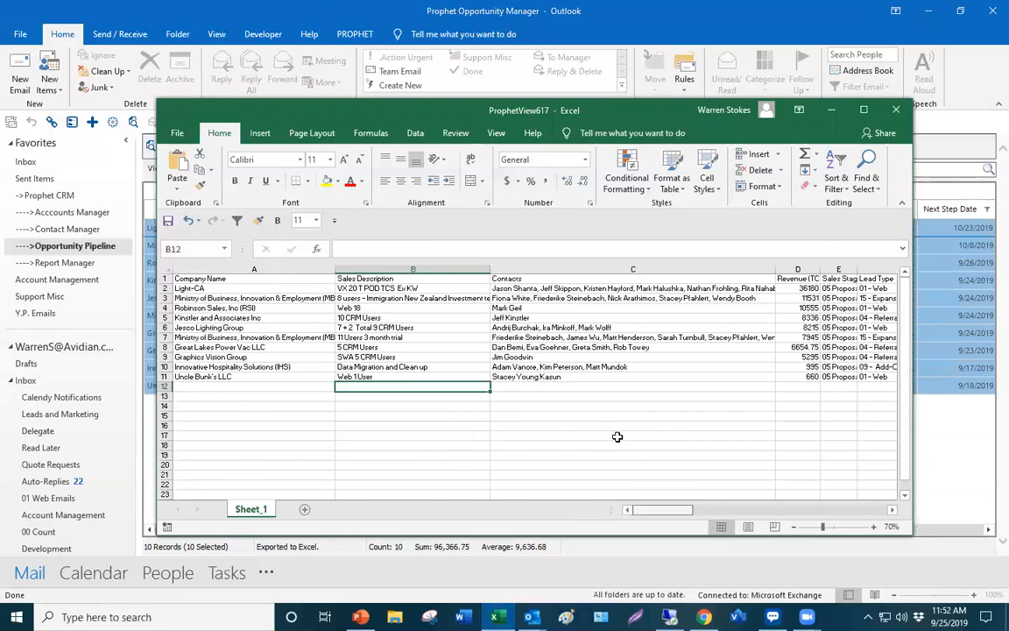
left_click(894, 110)
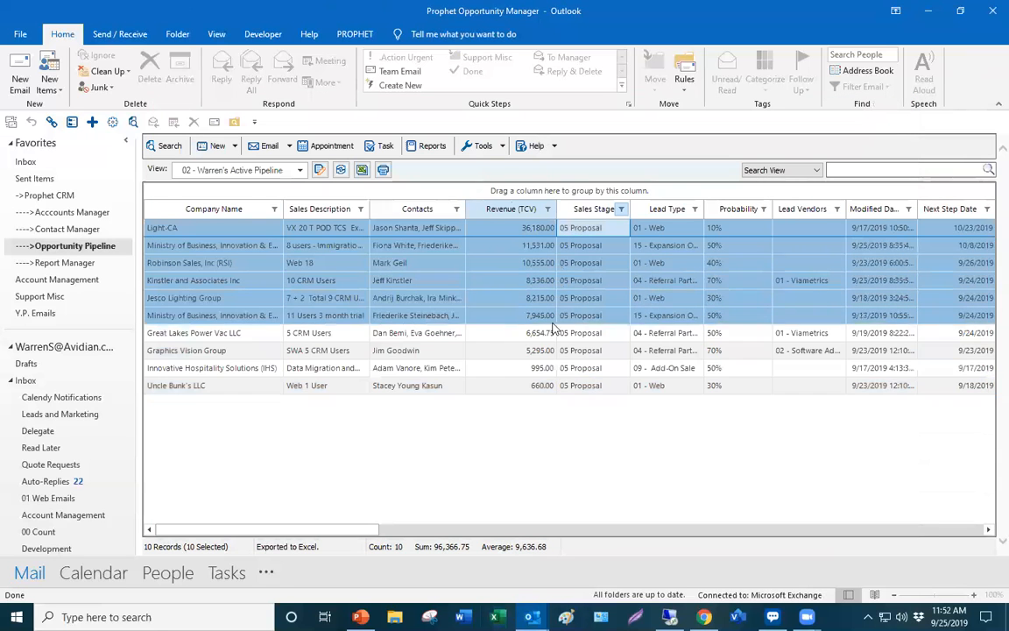
- Clear the Sales Stage filter and total the revenue of the opportunities from WCP Solutions down to Overhead Crane & Conveyor Services
left_click(536, 263)
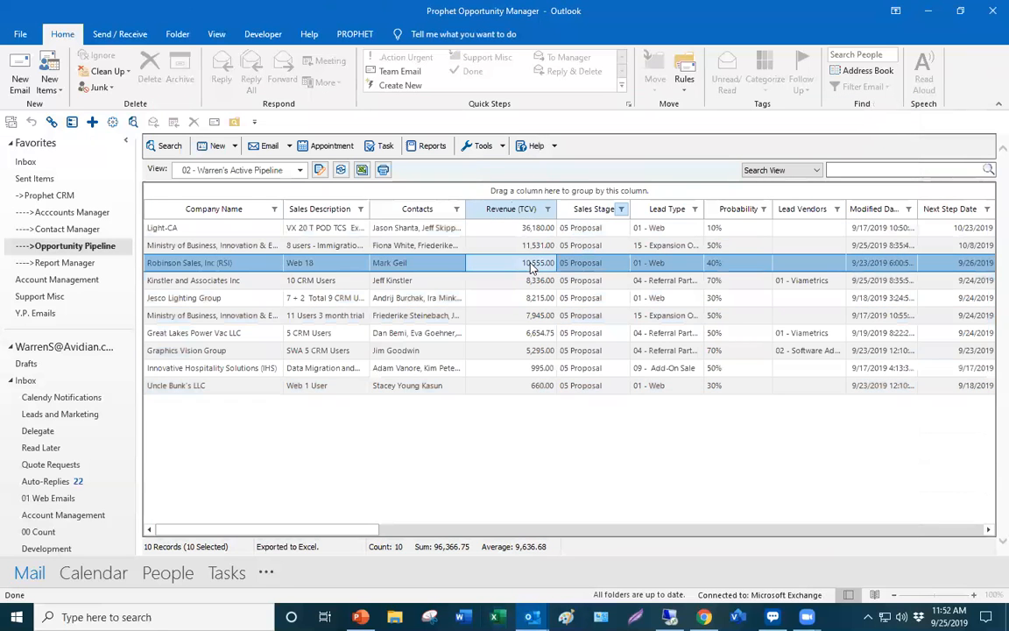
left_click(621, 211)
left_click(640, 161)
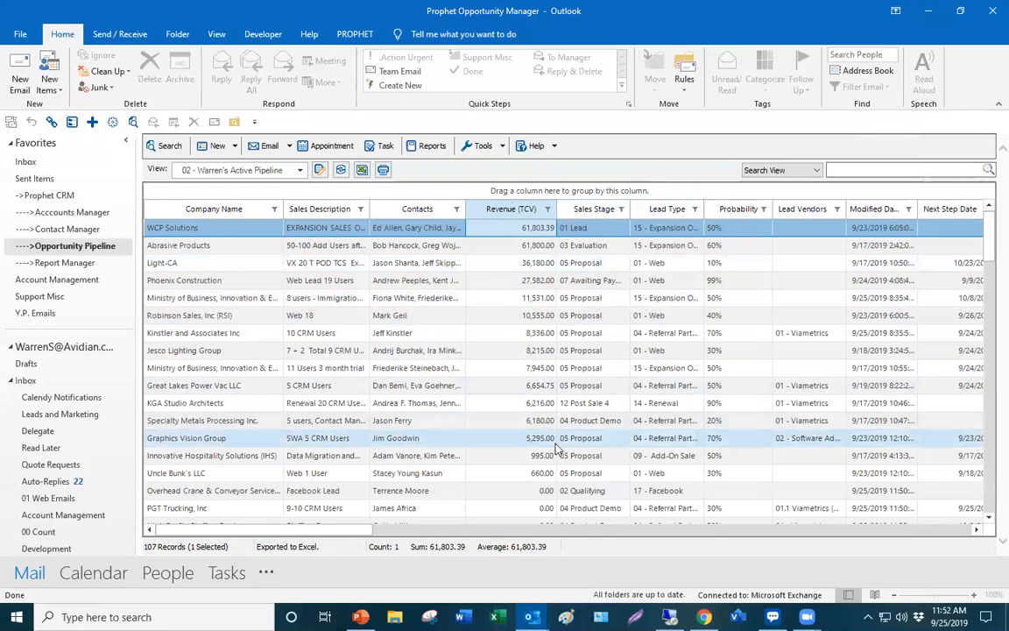
left_click_drag(536, 230, 522, 491)
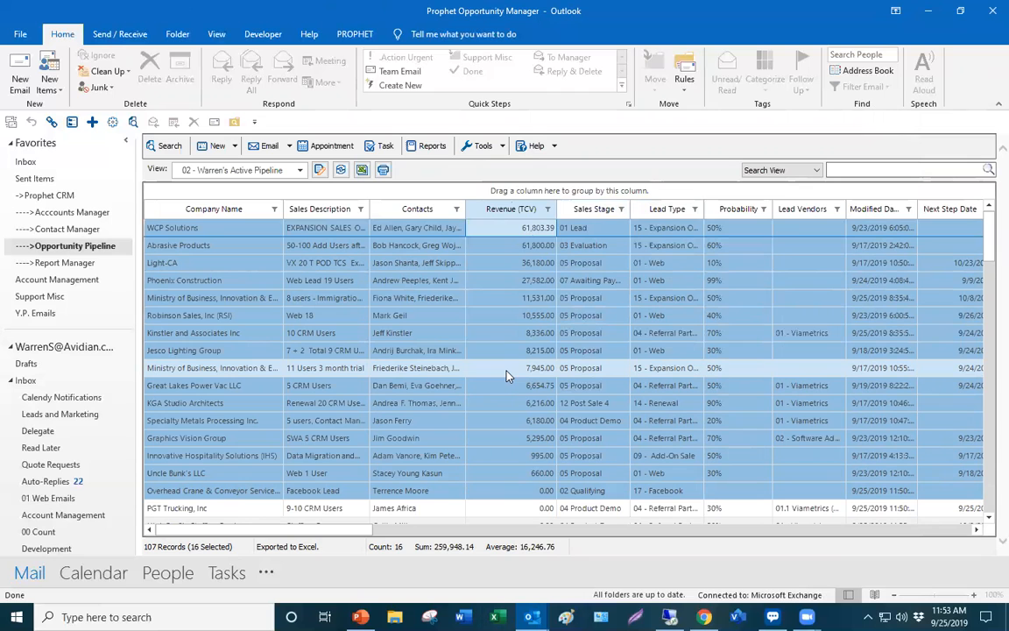
left_click(521, 333)
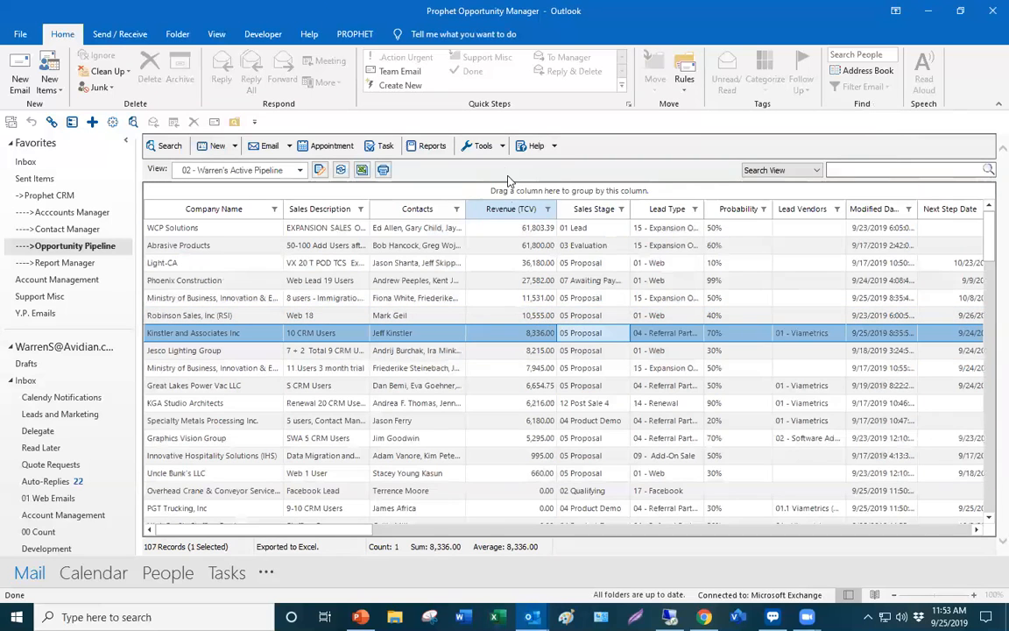
left_click(483, 145)
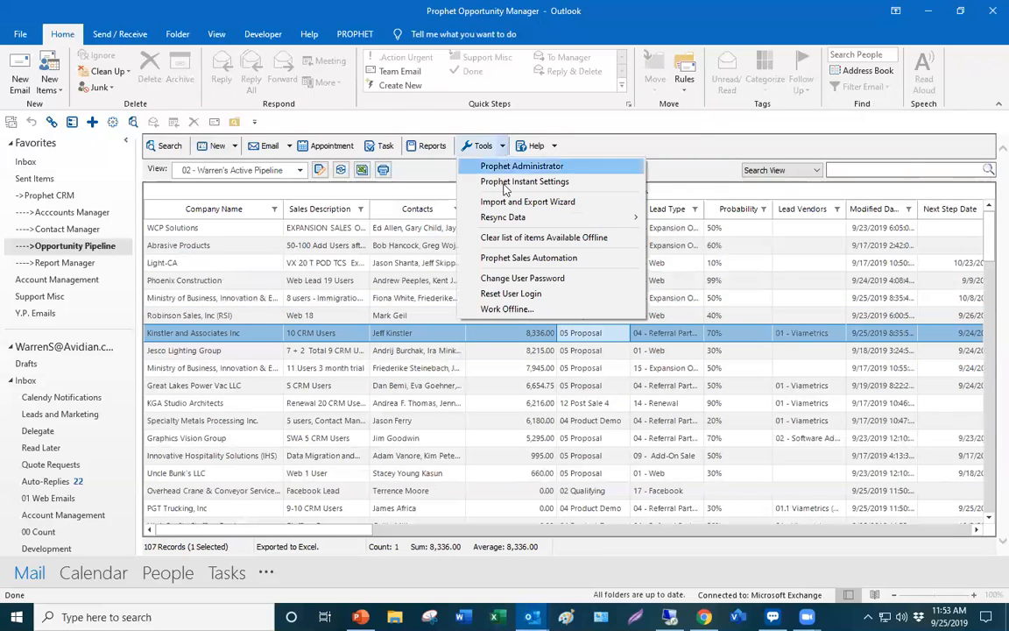
left_click(399, 284)
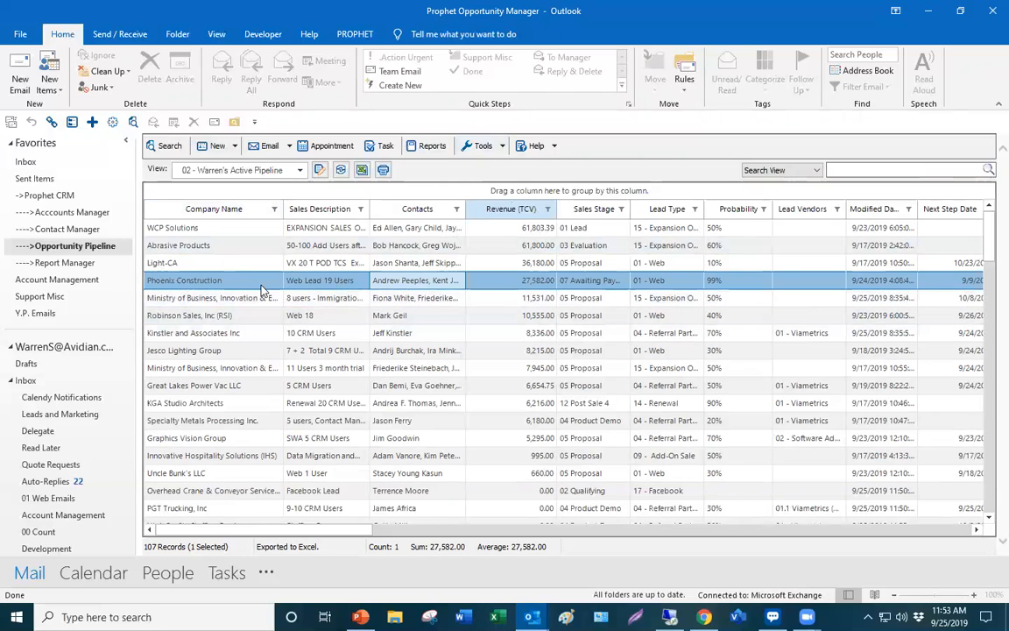
- Open the accounts manager and review the tracked notes history of the Emergency Nurses Association (ENA) account
left_click(88, 215)
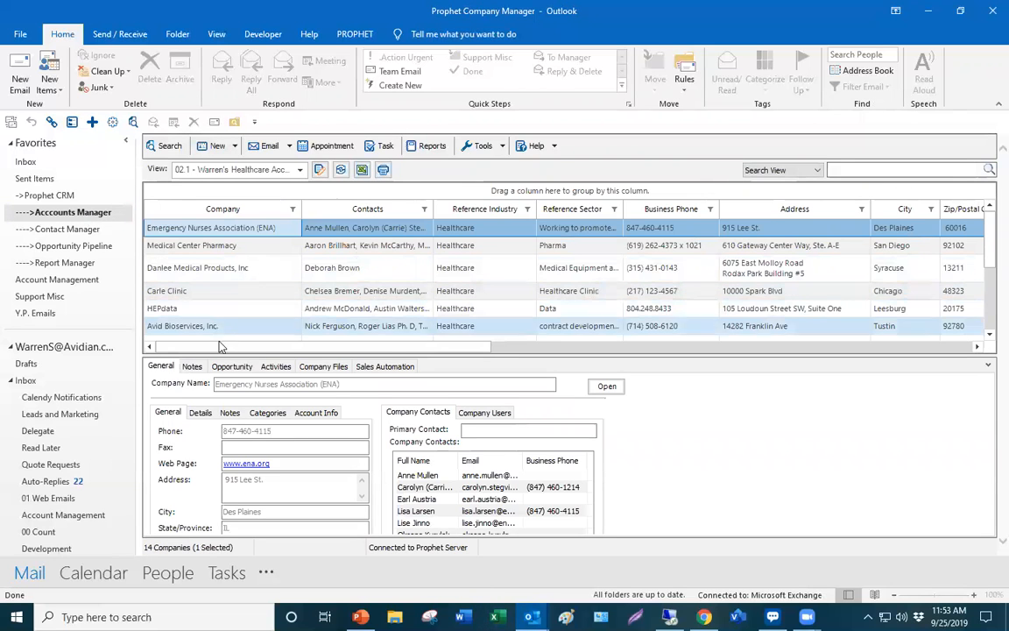
left_click(192, 366)
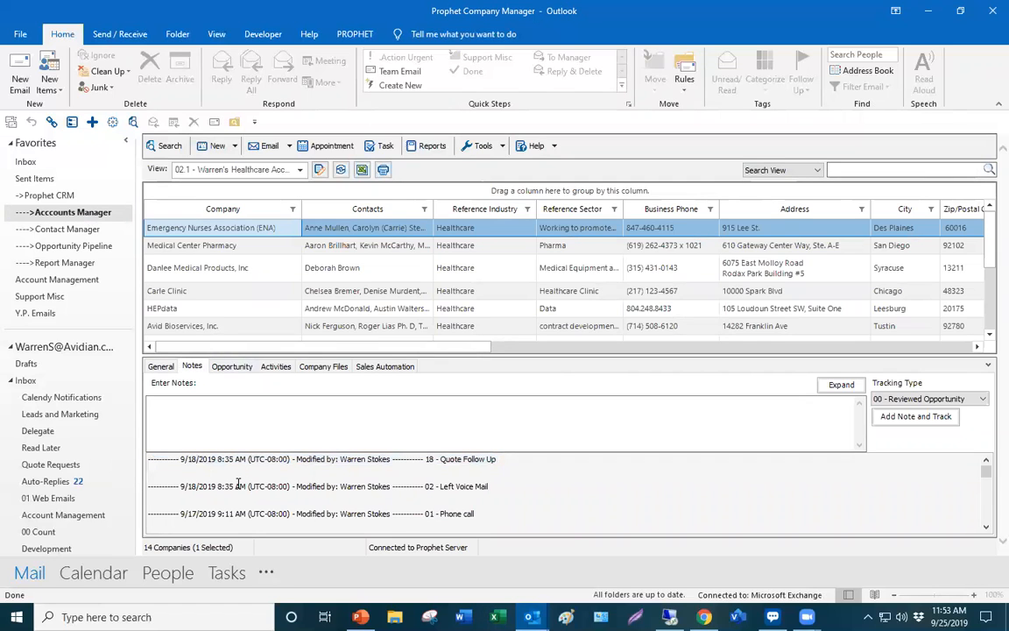
scroll(232, 478, "down", 1)
scroll(232, 479, "down", 2)
scroll(232, 484, "down", 3)
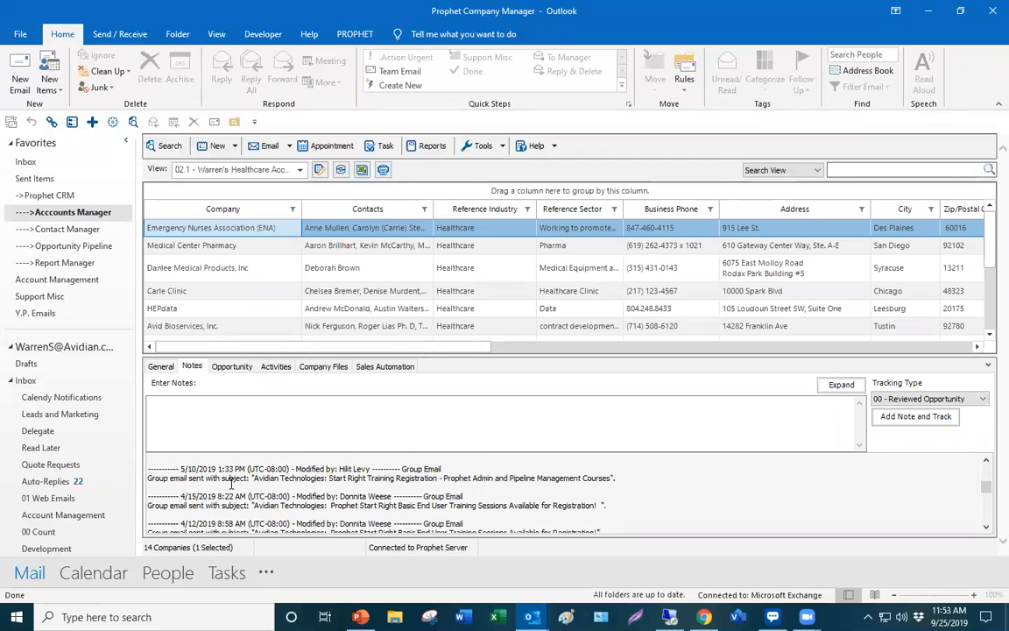
scroll(230, 480, "up", 10)
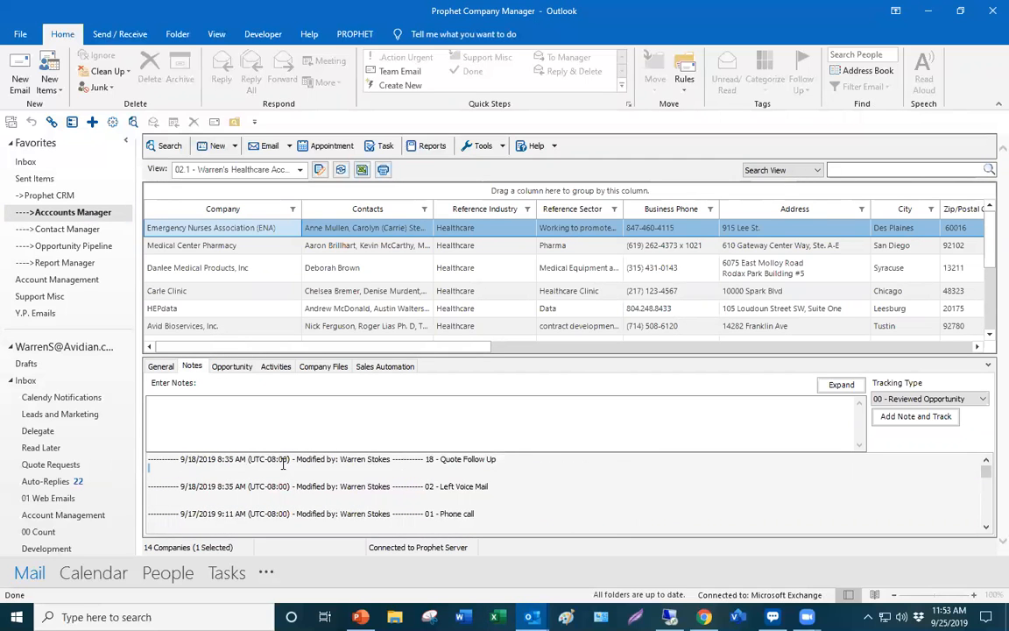
triple_click(167, 458)
left_click(255, 497)
left_click_drag(478, 513, 145, 513)
- Add a tracked note of type 02 - Left Voice Mail to the Emergency Nurses Association (ENA) account
left_click(223, 427)
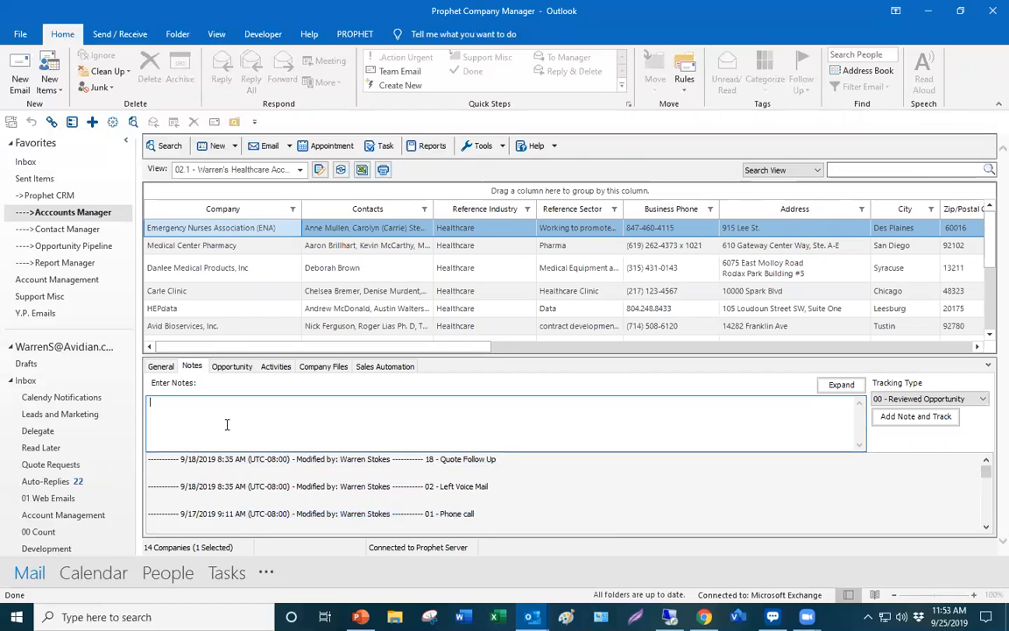
left_click(920, 399)
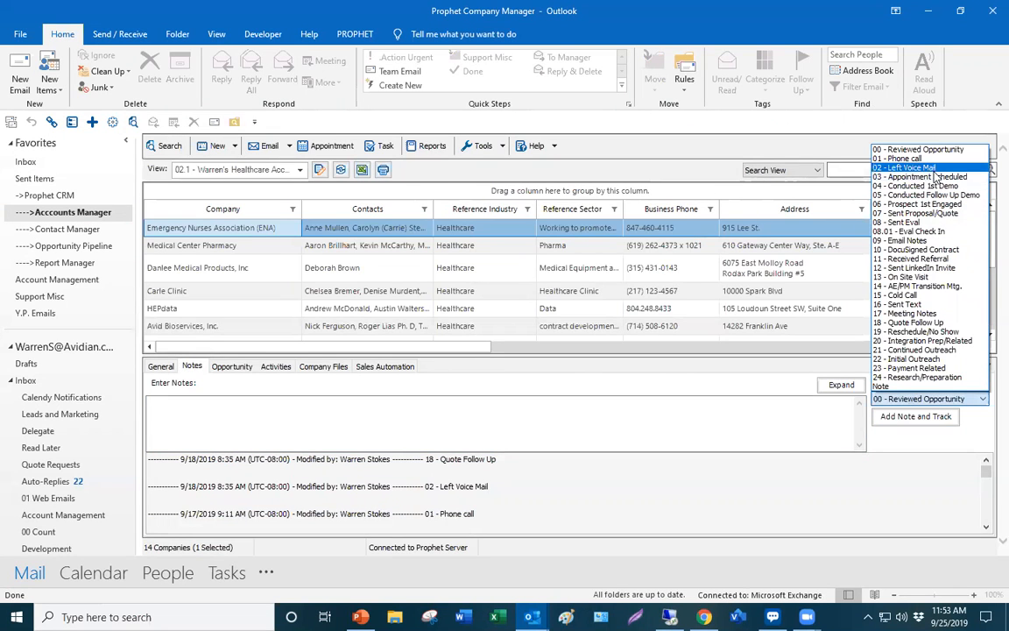
left_click(906, 168)
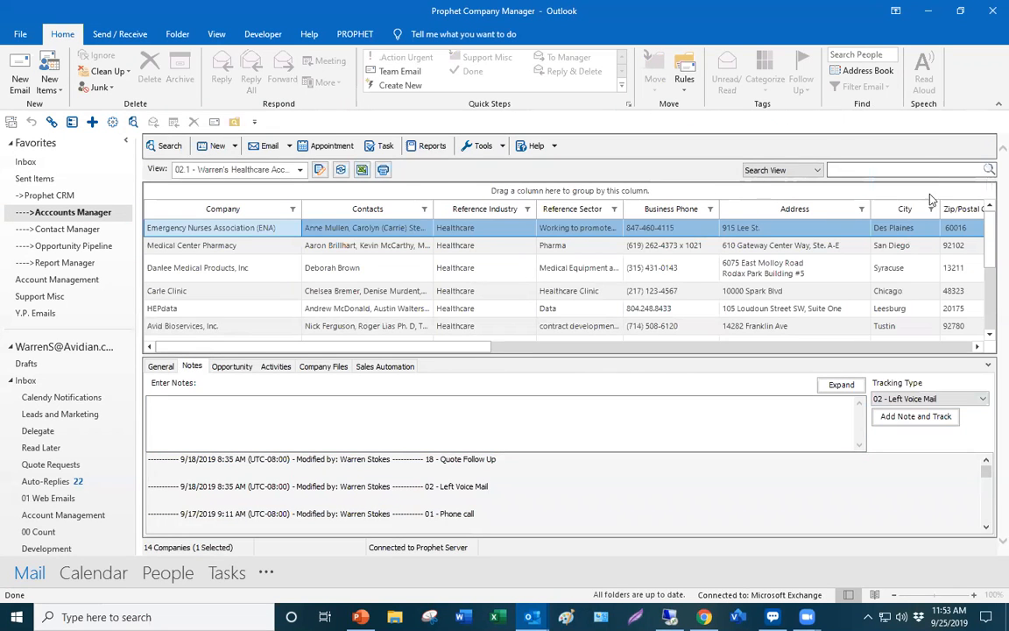
left_click(890, 419)
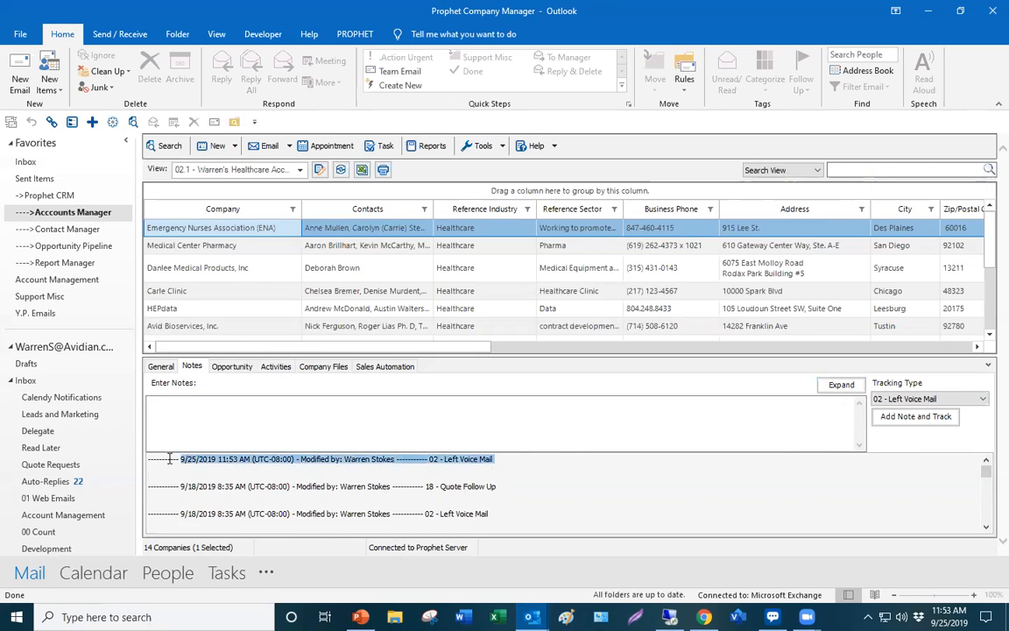
- Examine the tracked notes history of the Emergency Nurses Association (ENA) account, including the newly logged voice mail entry
left_click(189, 431)
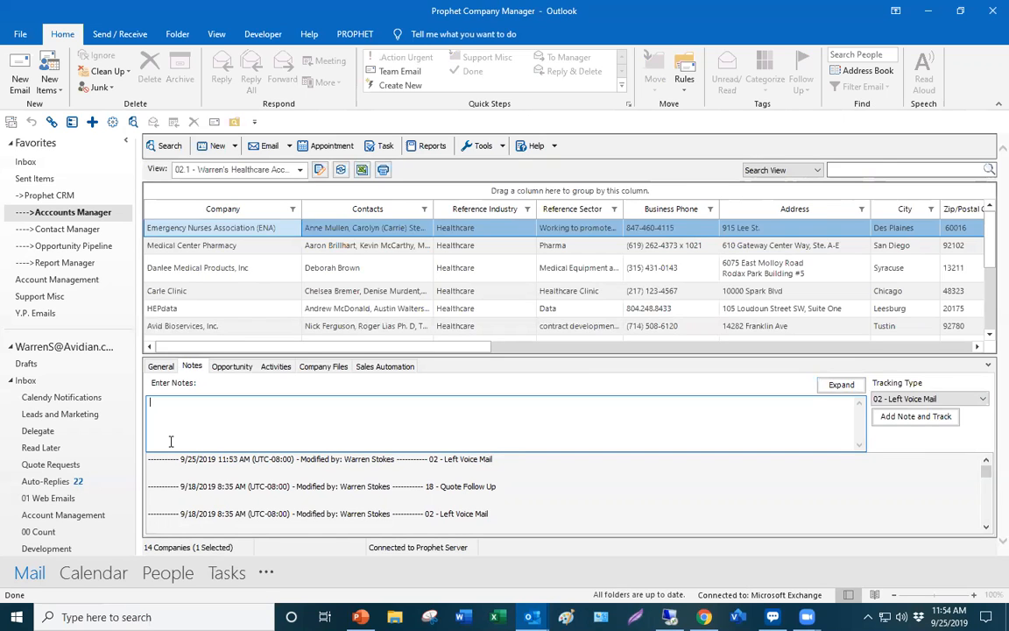
left_click_drag(222, 513, 182, 427)
left_click(182, 427)
scroll(226, 497, "down", 3)
scroll(226, 498, "up", 3)
left_click_drag(221, 516, 176, 452)
left_click(207, 483)
scroll(208, 483, "down", 1)
scroll(207, 484, "up", 1)
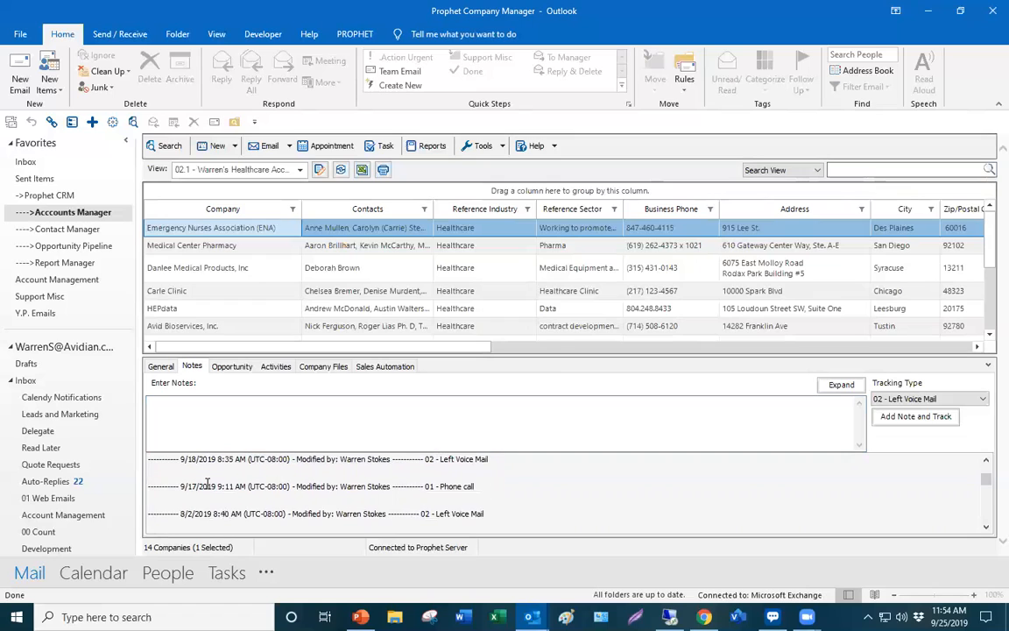
- List the opportunities linked to the Emergency Nurses Association (ENA) account across the preset departments
left_click(165, 411)
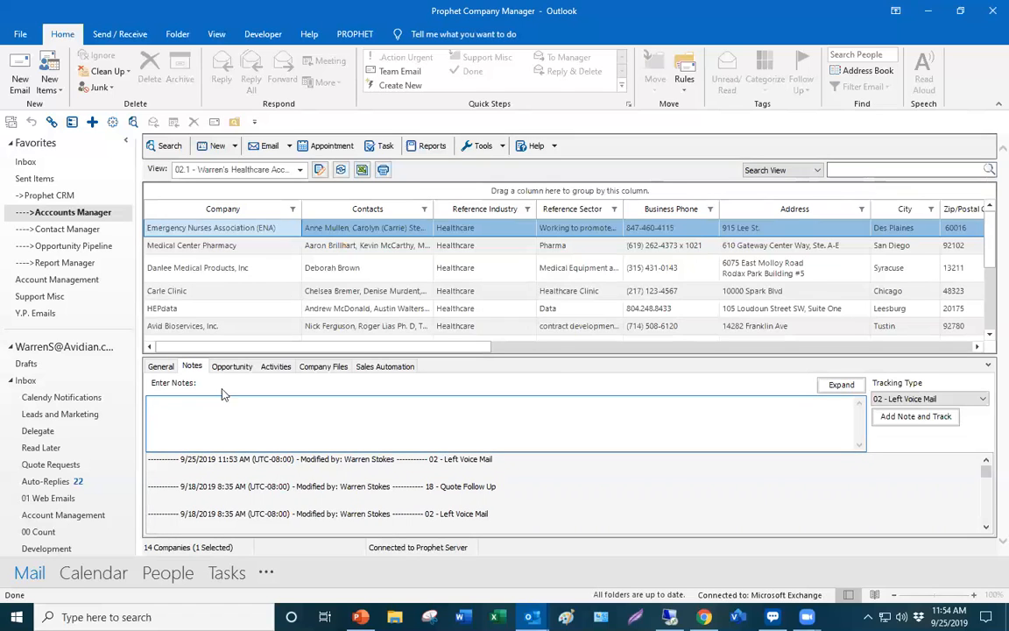
left_click(242, 368)
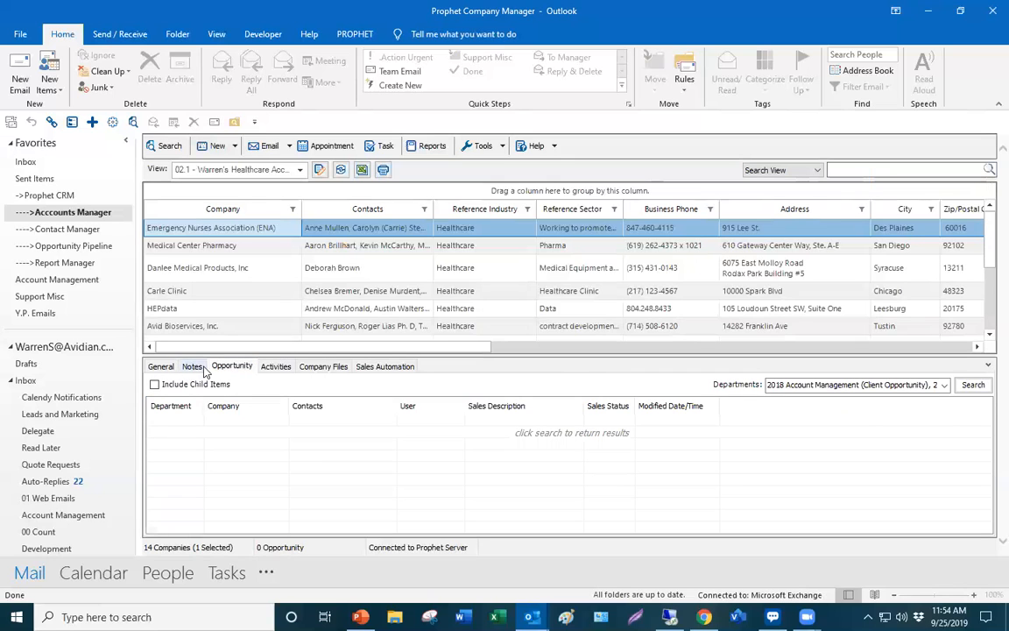
left_click(971, 386)
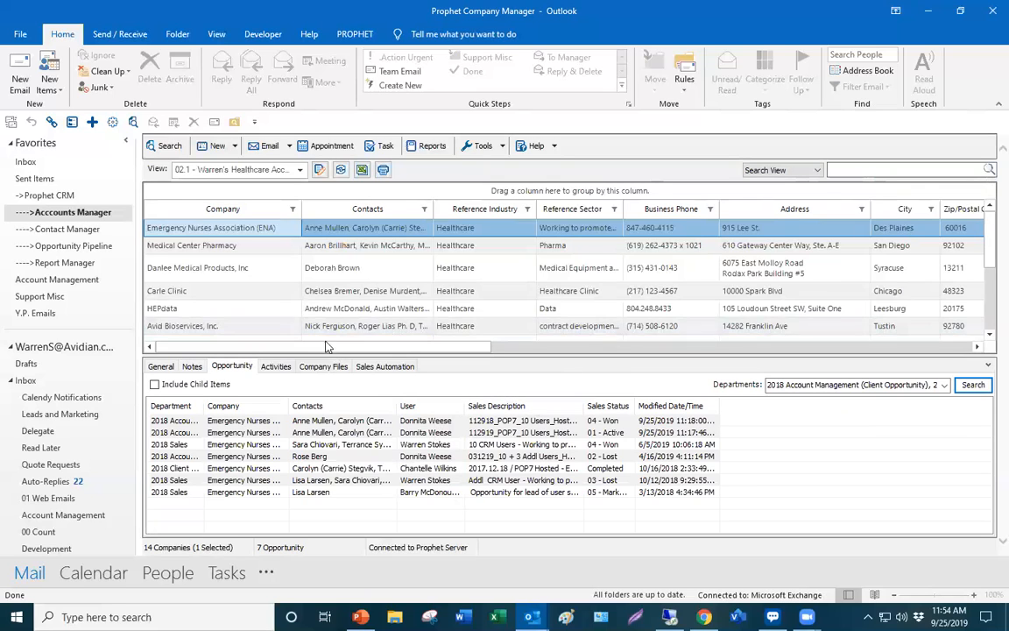
- Open the Carle Clinic account, check its child companies and return to the accounts list
left_click(281, 294)
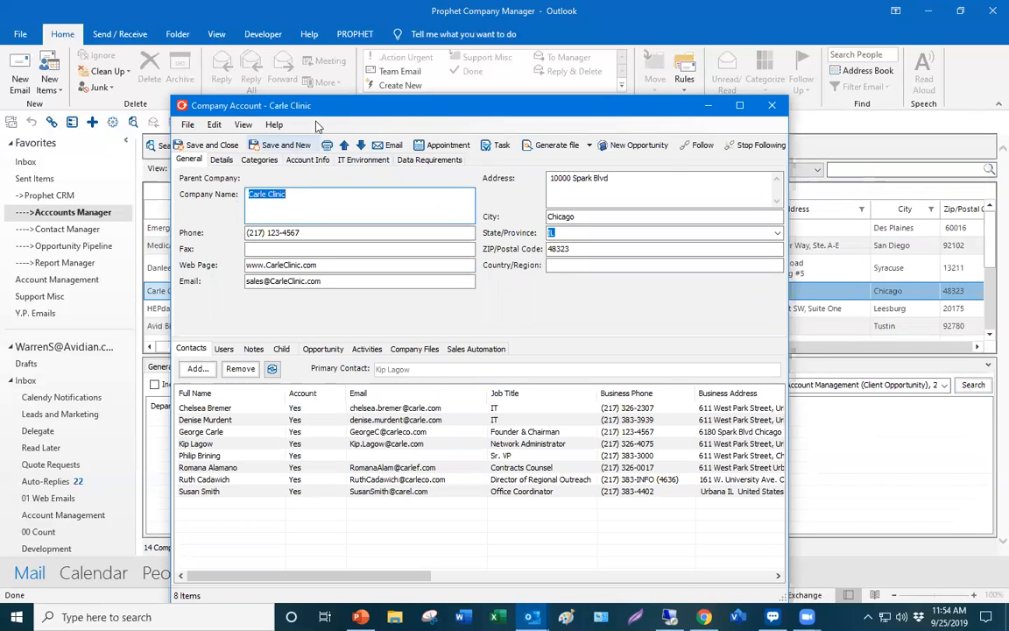
left_click_drag(324, 118, 344, 119)
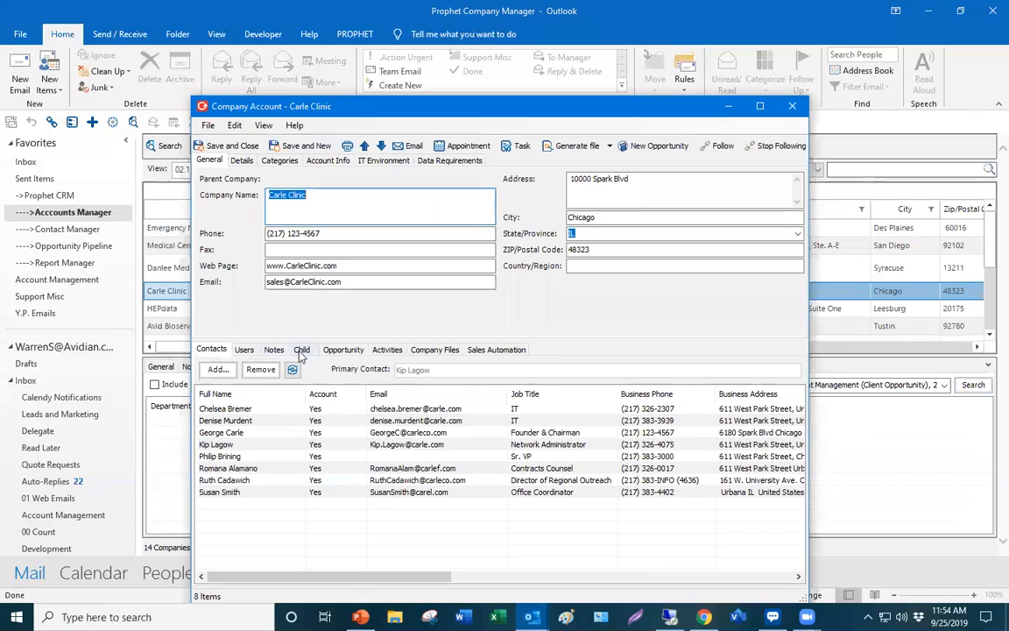
left_click(301, 350)
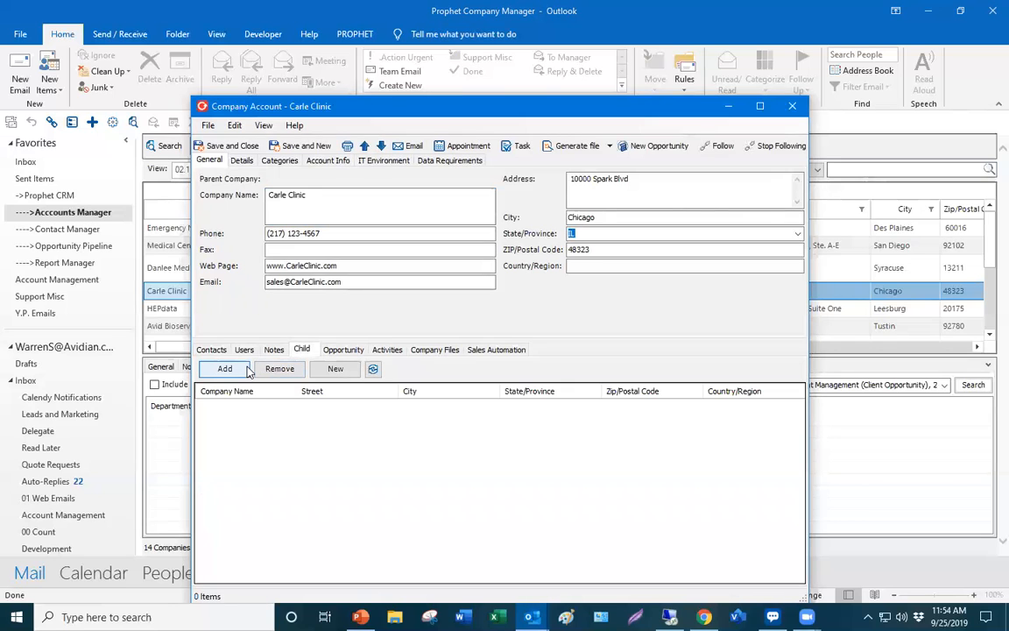
left_click(229, 146)
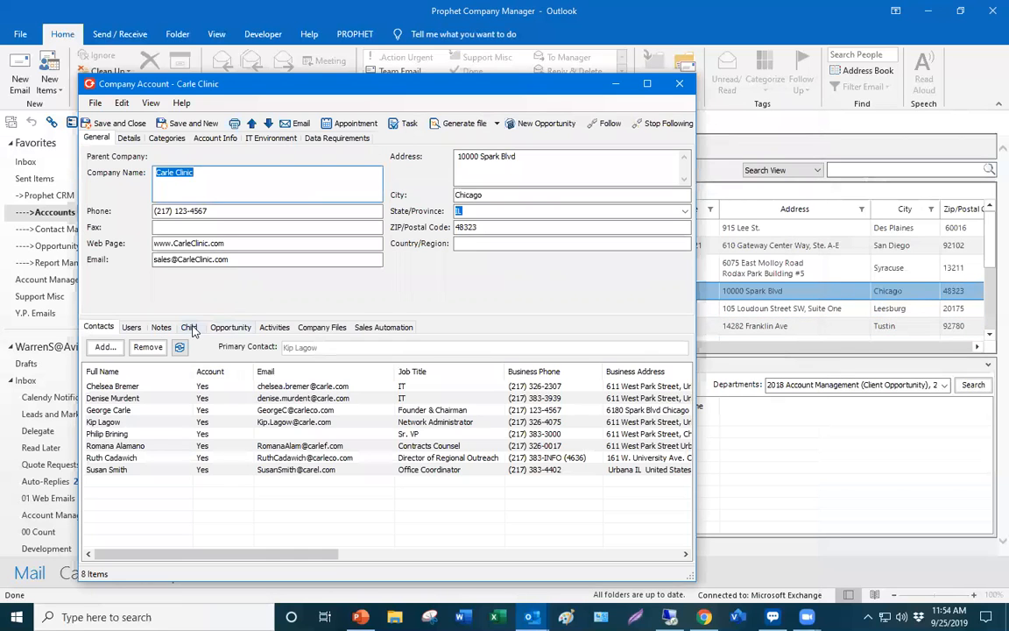
left_click(188, 326)
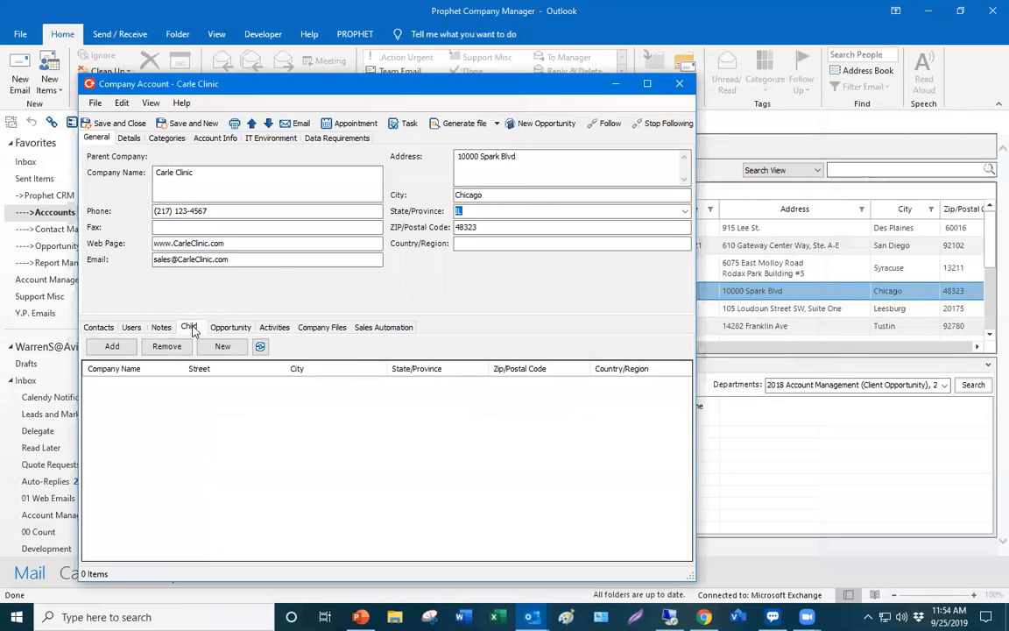
left_click(615, 83)
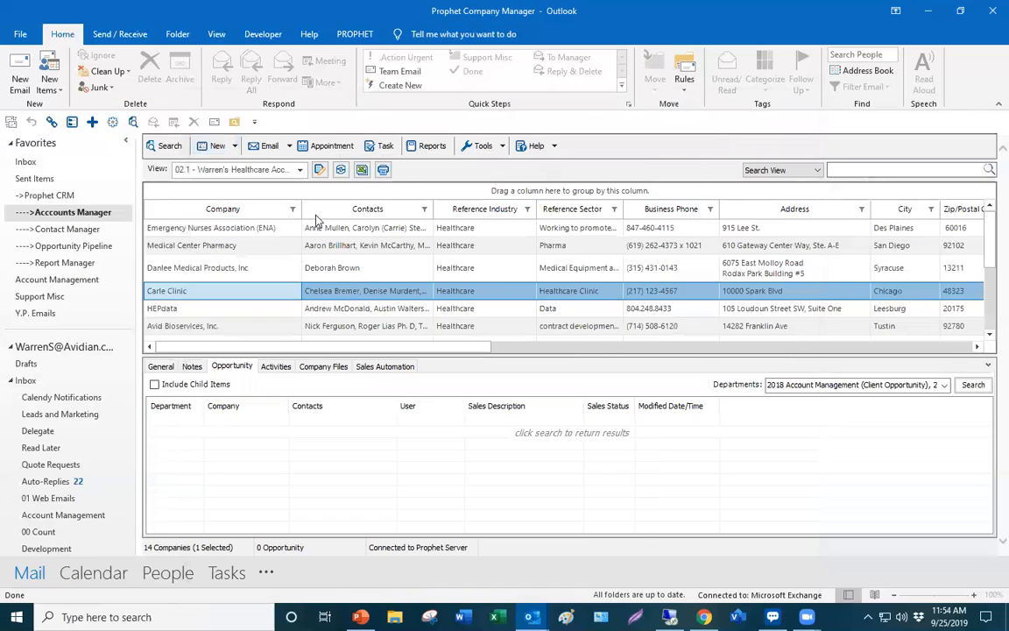
- Switch the accounts list to the 01 accounts view and search it for "plast"
left_click(299, 172)
left_click(263, 220)
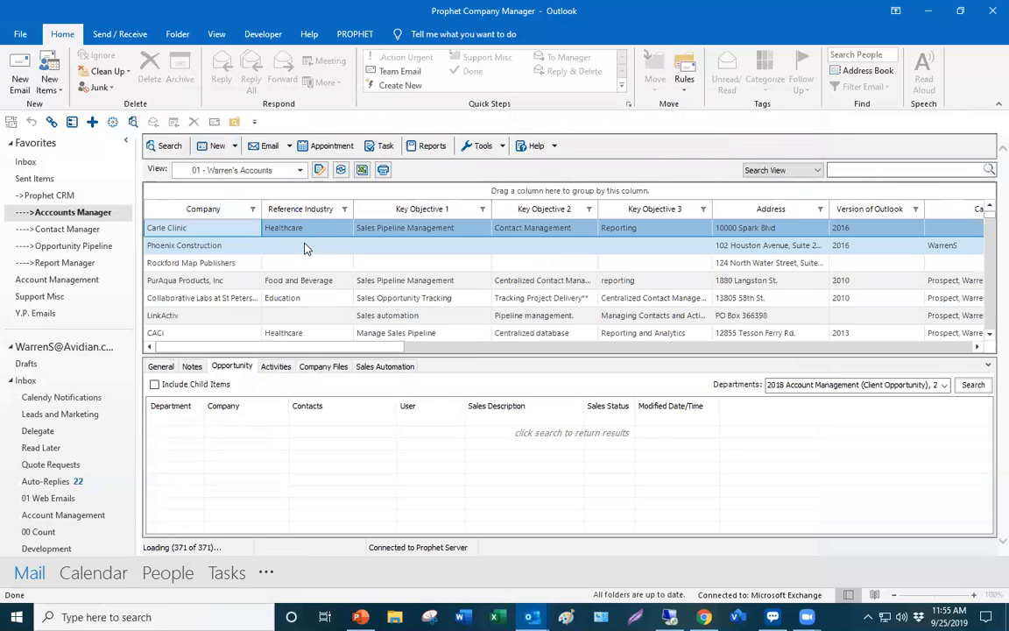
left_click(842, 170)
type("plast")
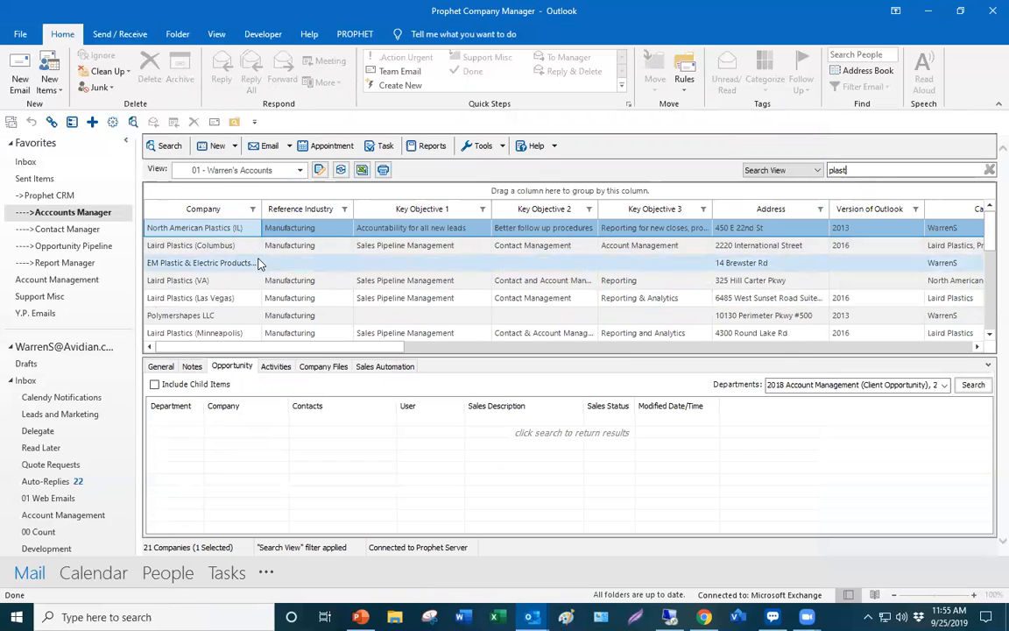
- Sort the found accounts by company name and open North American Plastics, the parent company of Lehigh Valley Plastics
left_click(231, 211)
scroll(253, 285, "down", 5)
scroll(251, 290, "down", 1)
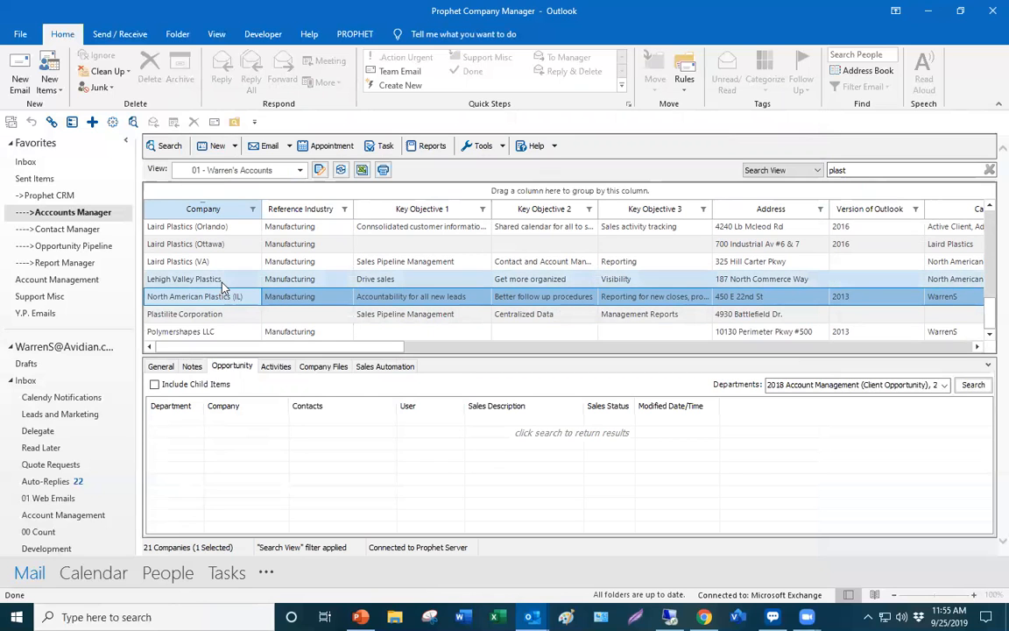
double_click(221, 279)
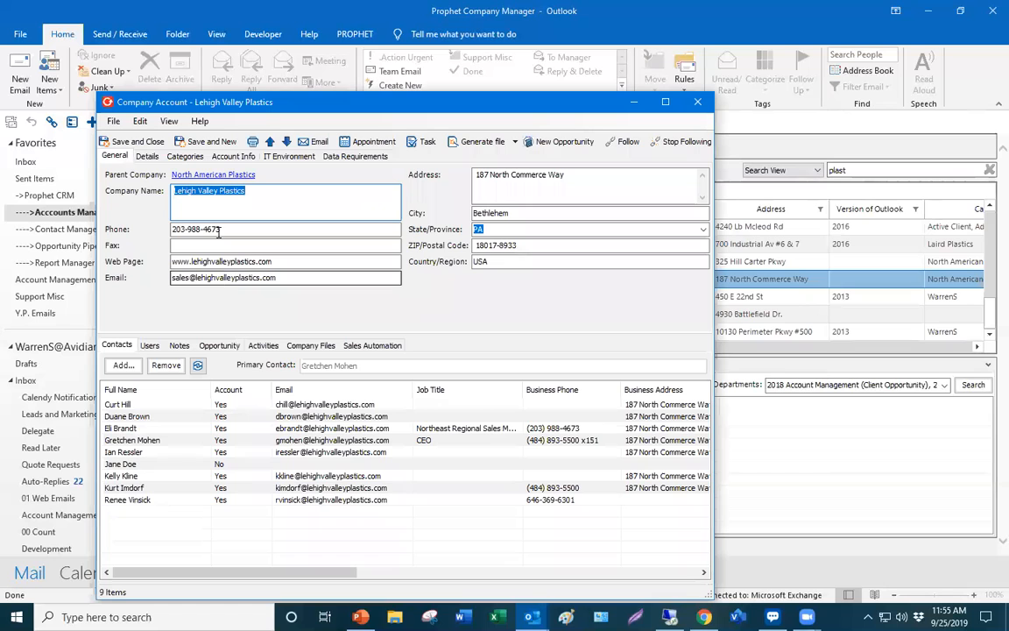
left_click(215, 176)
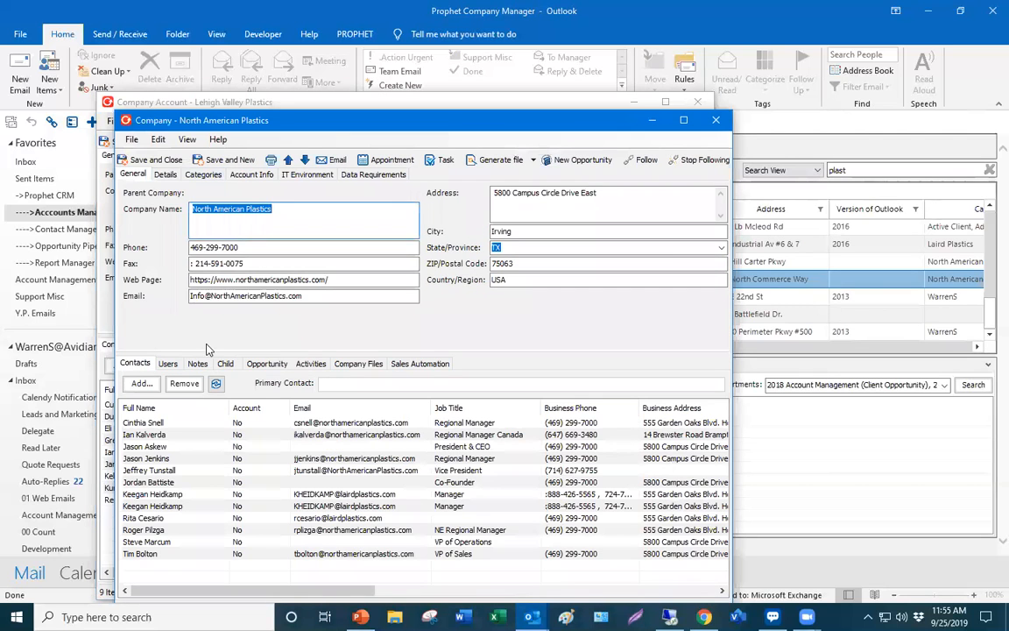
- Look through the child companies of North American Plastics and close both company records
left_click(220, 366)
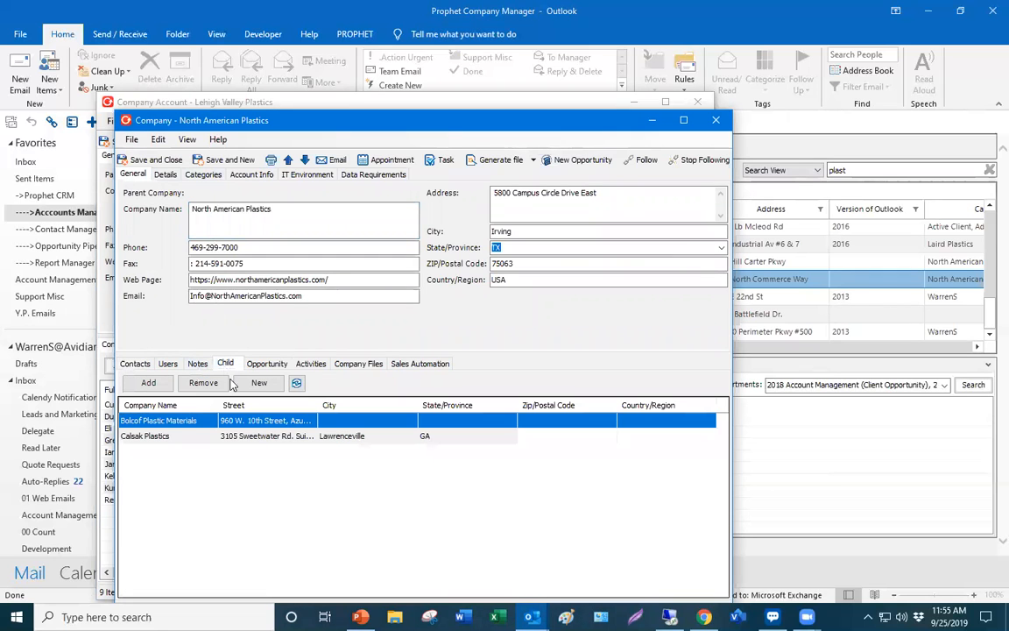
left_click_drag(364, 118, 397, 78)
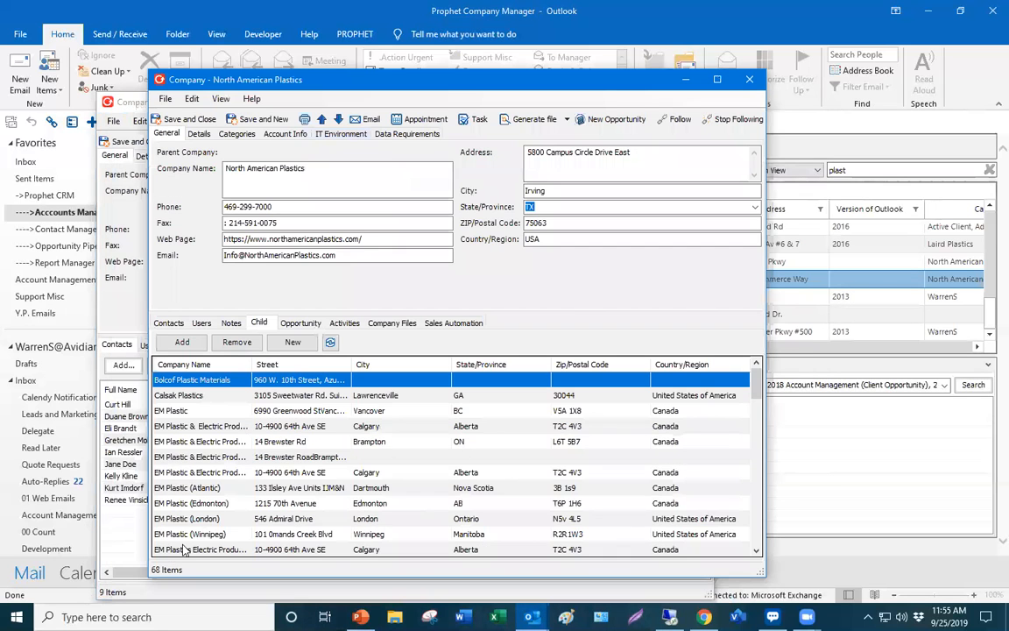
scroll(270, 497, "down", 6)
scroll(270, 497, "down", 12)
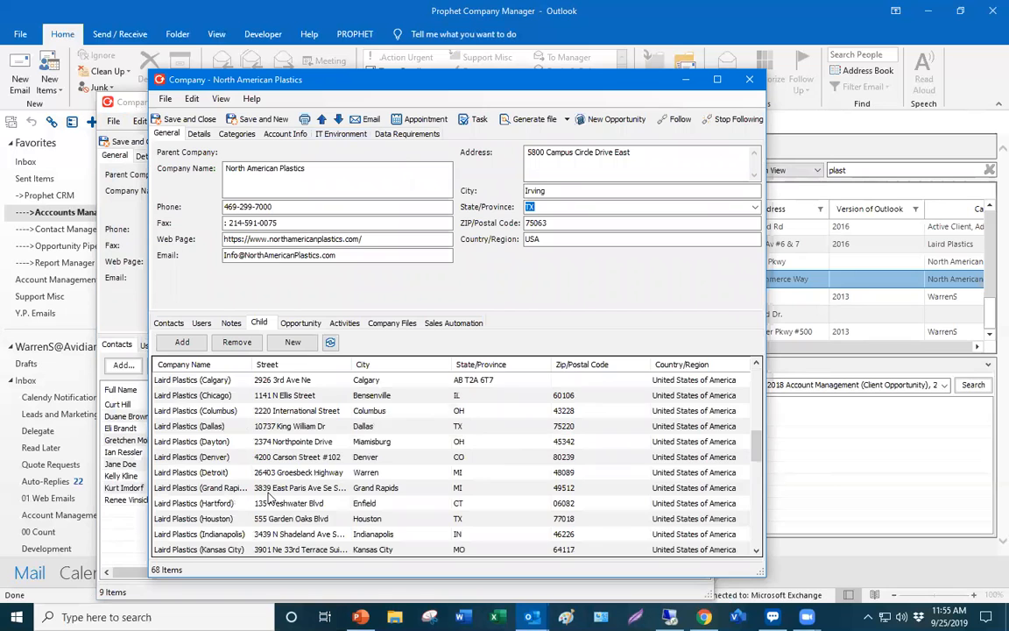
scroll(267, 497, "up", 5)
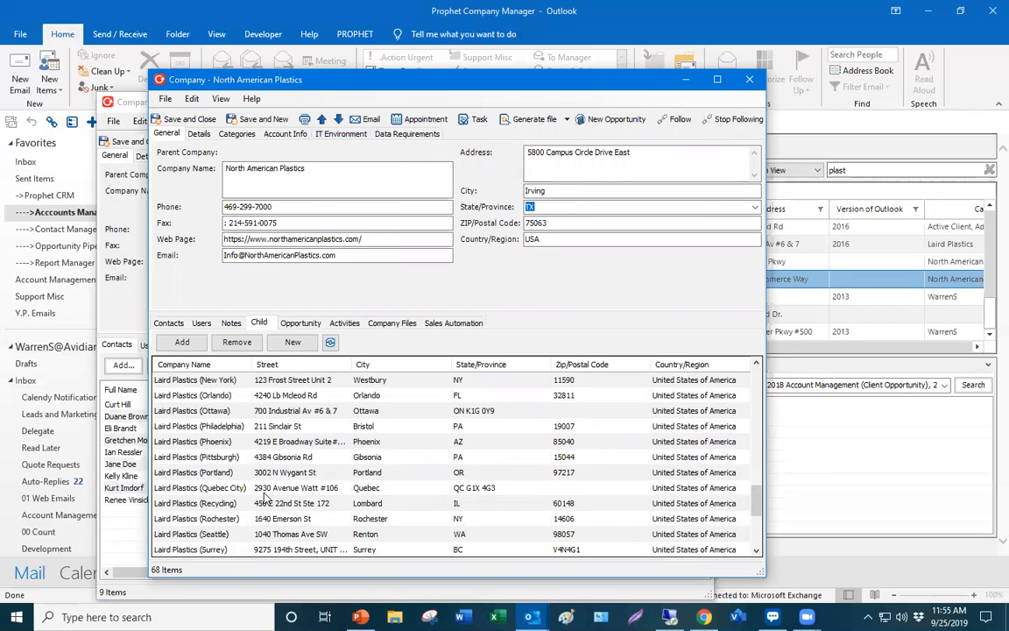
scroll(267, 497, "up", 6)
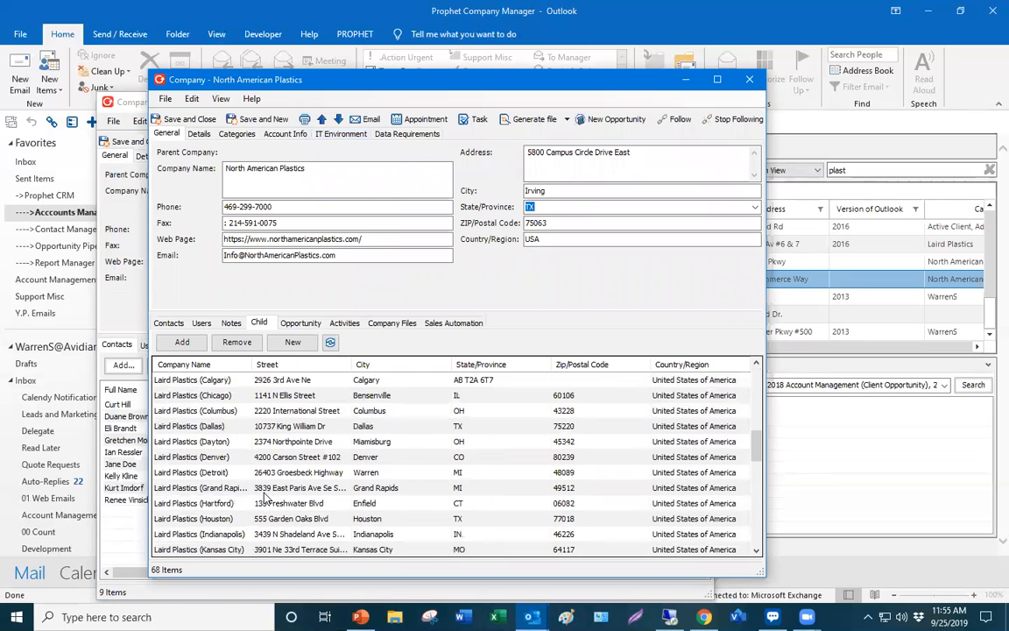
scroll(265, 497, "up", 2)
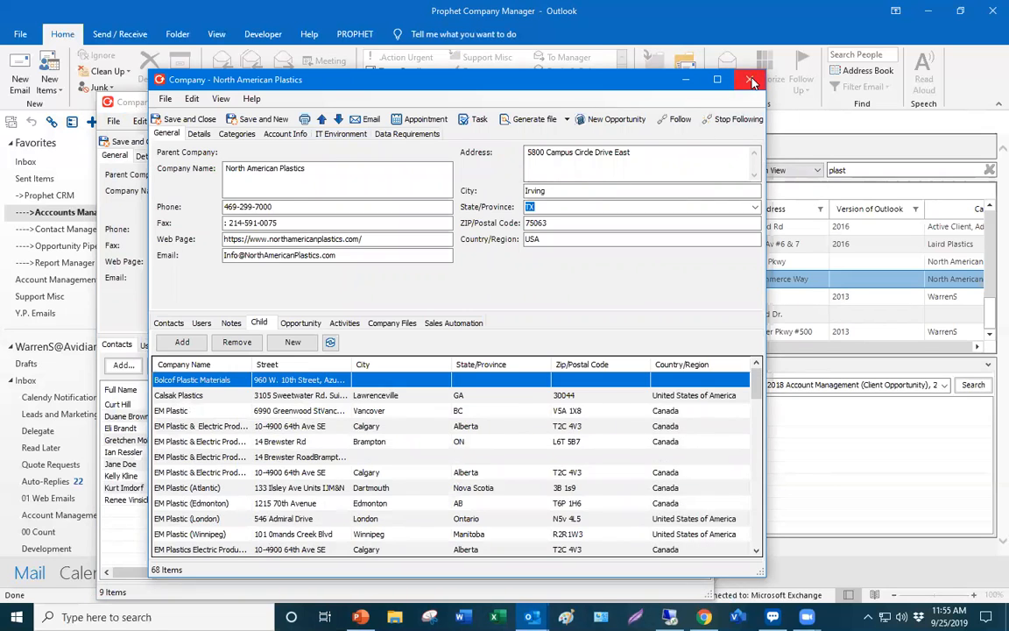
left_click(750, 80)
left_click(699, 102)
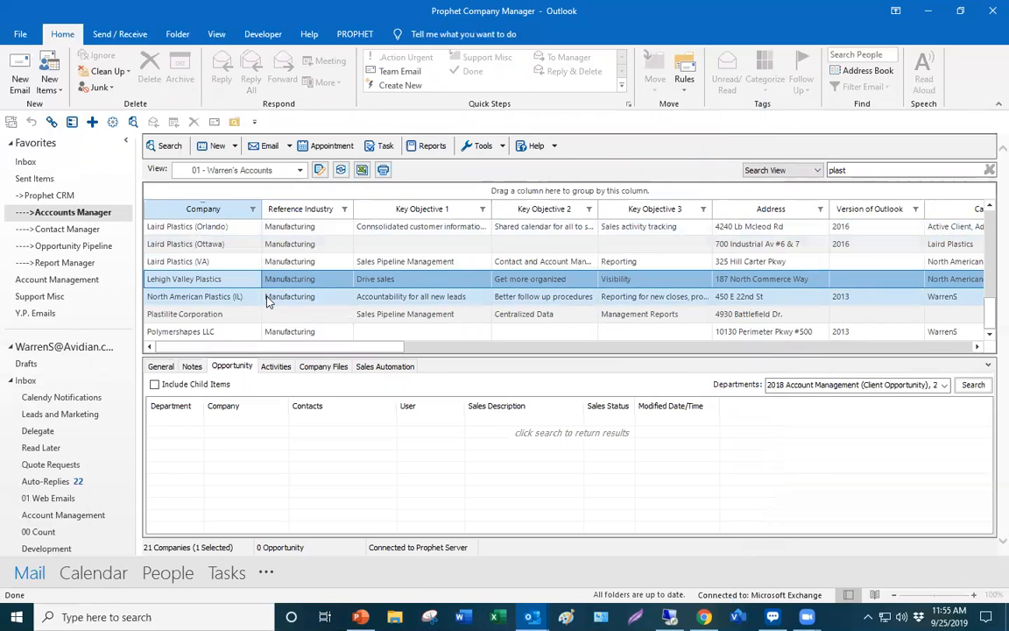
- List the opportunities of Polymershapes LLC, comparing the results with and without child items included
left_click(229, 333)
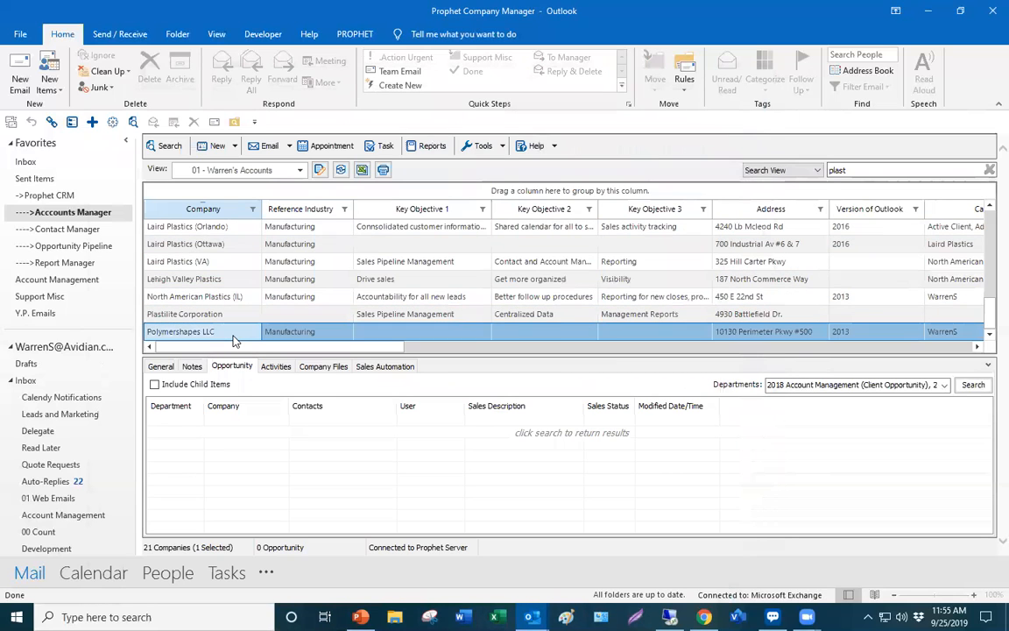
left_click(974, 385)
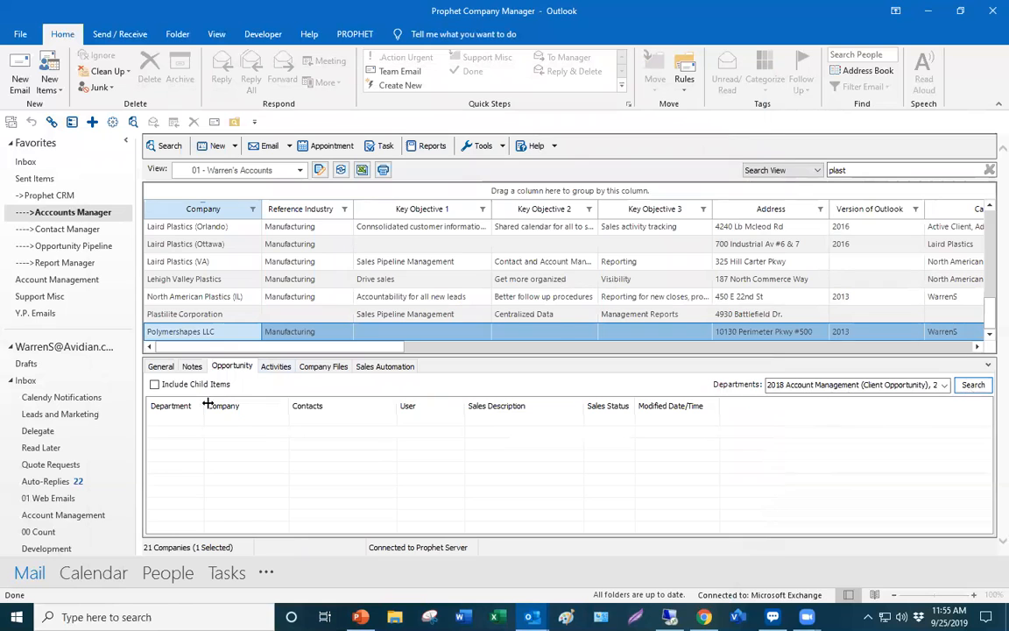
left_click(155, 385)
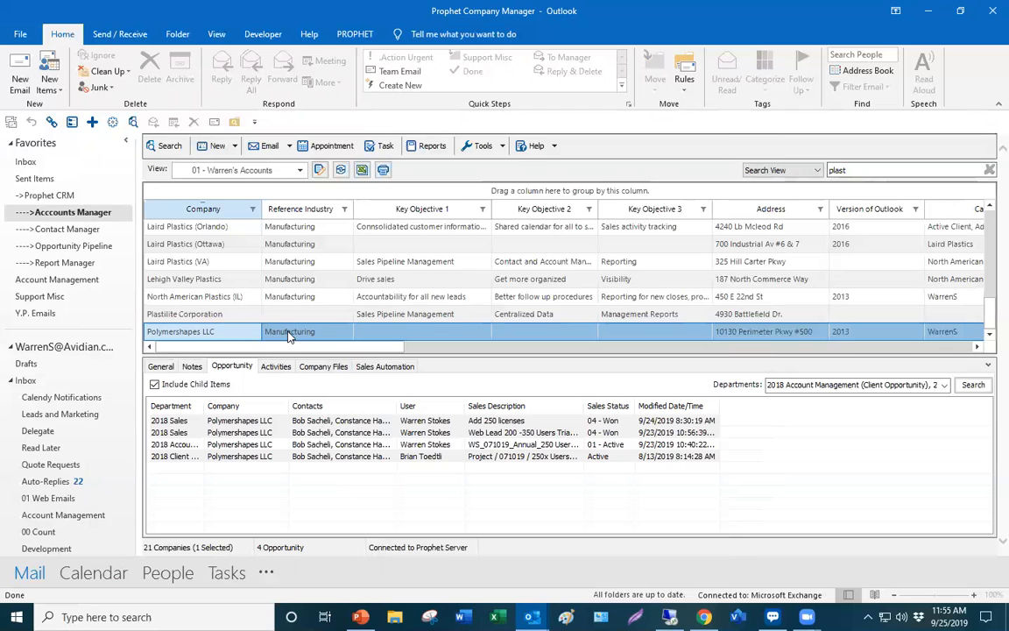
left_click(155, 385)
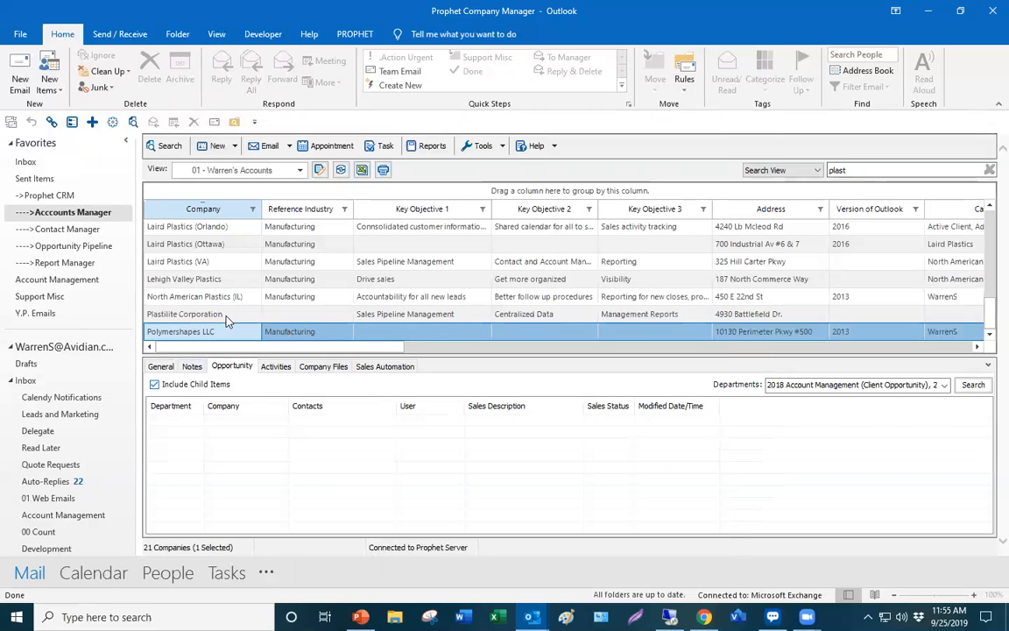
- Look back through the filtered plastics accounts and return to the opportunity pipeline
scroll(226, 320, "up", 2)
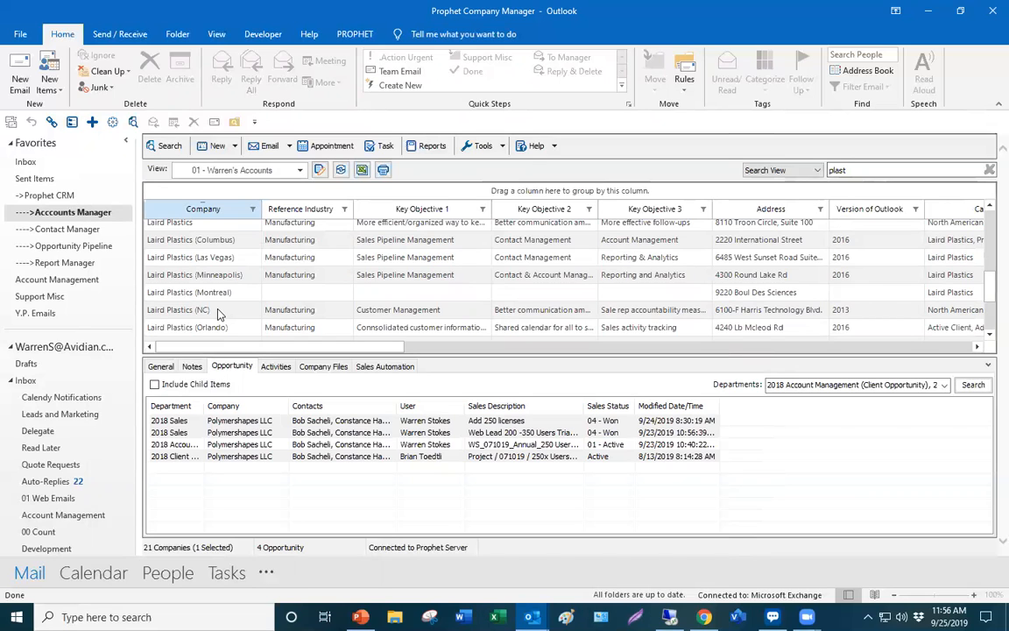
scroll(224, 311, "up", 5)
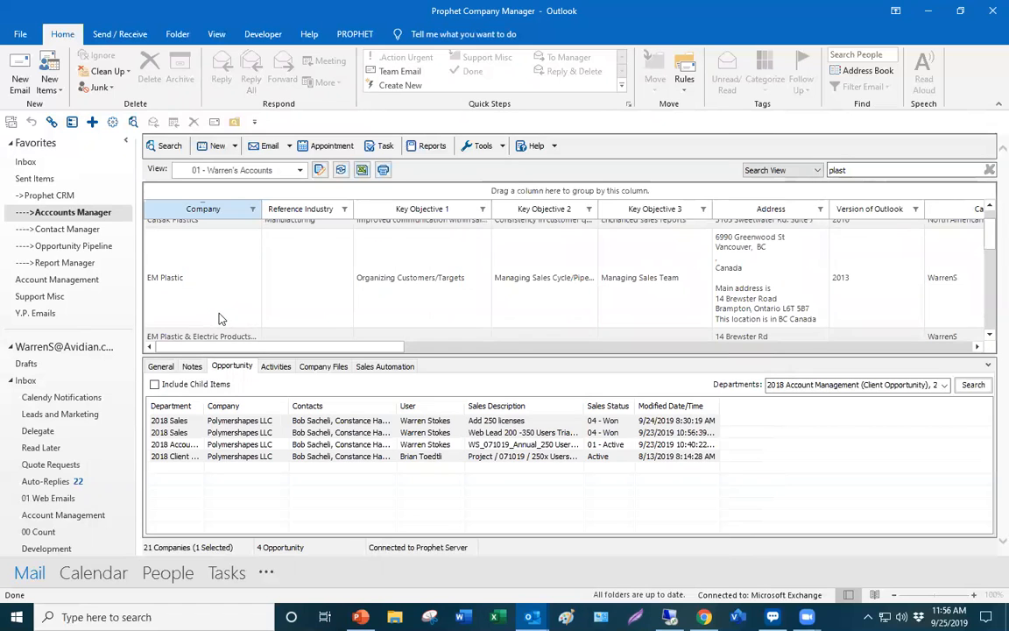
scroll(219, 319, "up", 1)
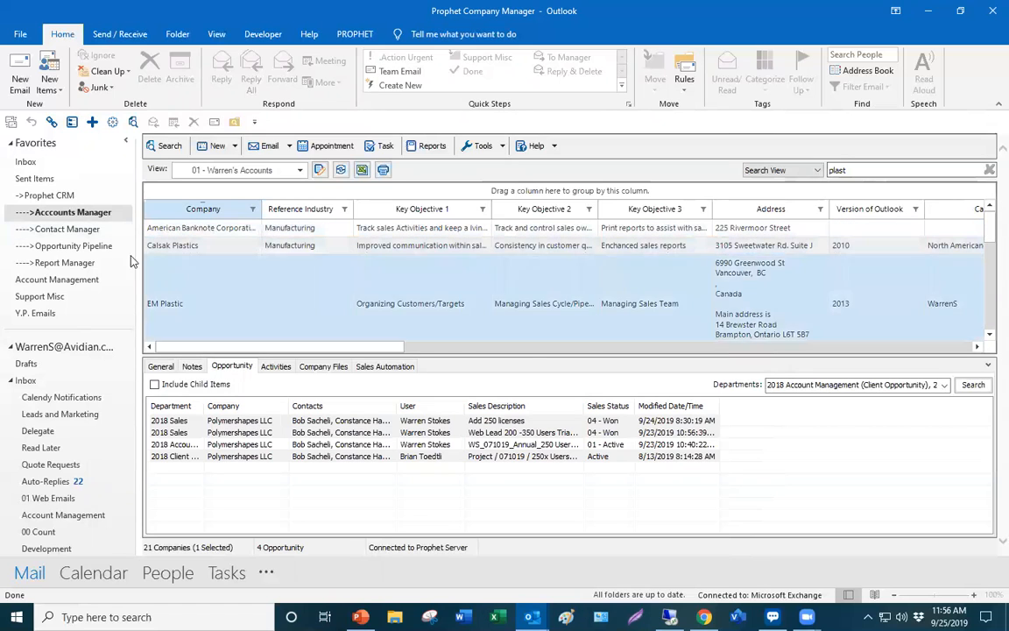
left_click(88, 248)
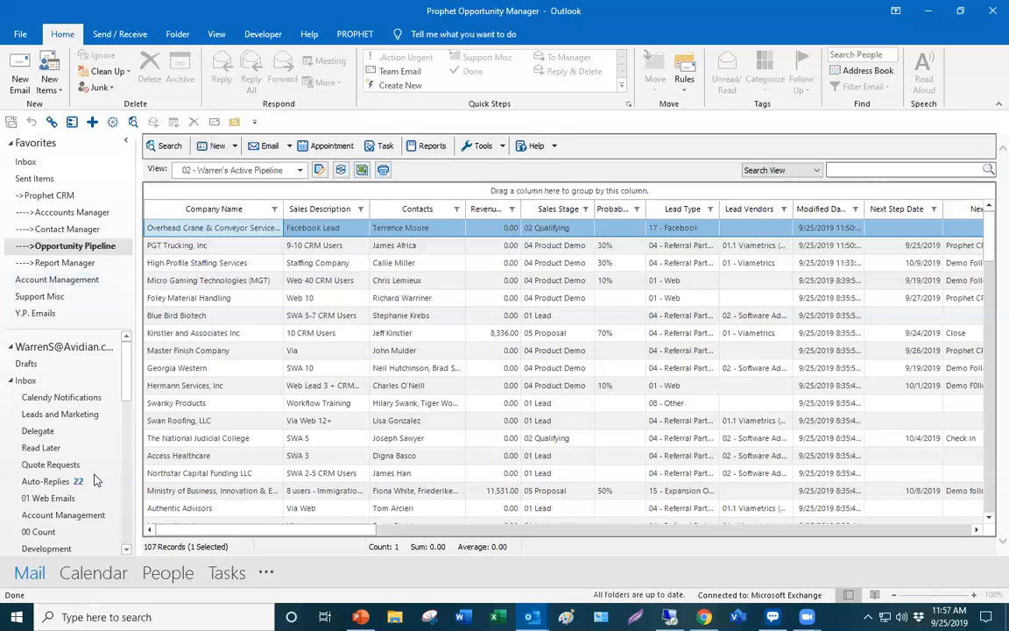
- Switch to Prophet Advanced Analytics in the remote desktop session and look at the Sales Dashboard and Pipeline Analysis pages
left_click(670, 616)
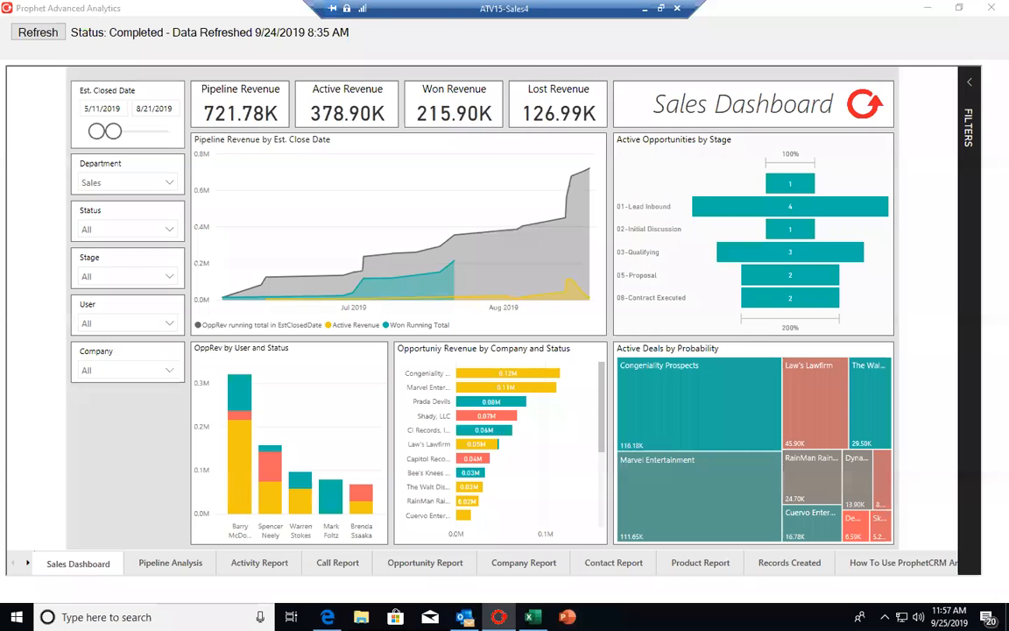
left_click(644, 9)
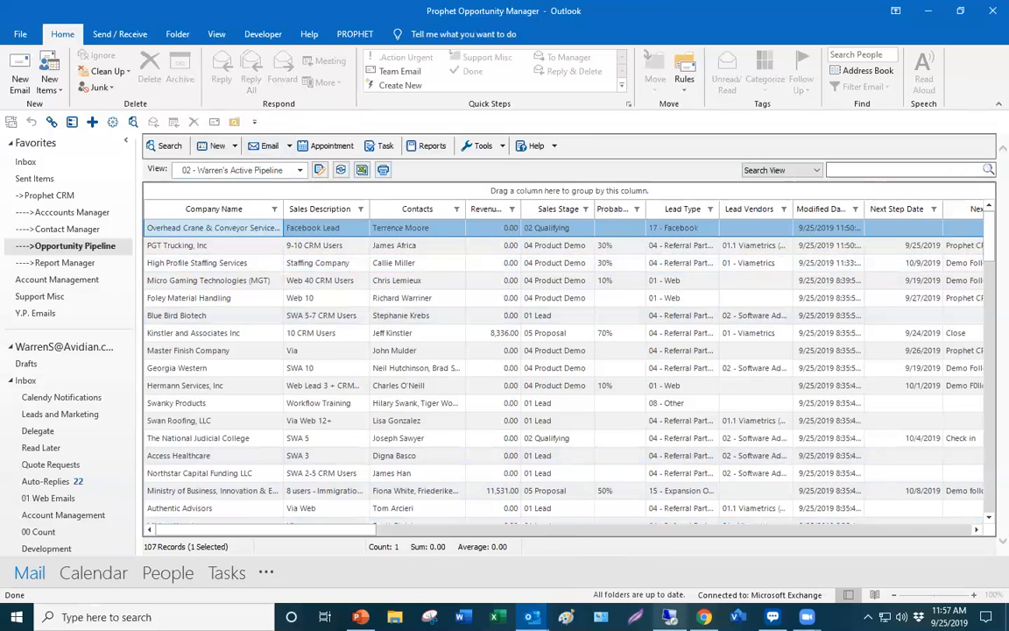
mouse_move(670, 616)
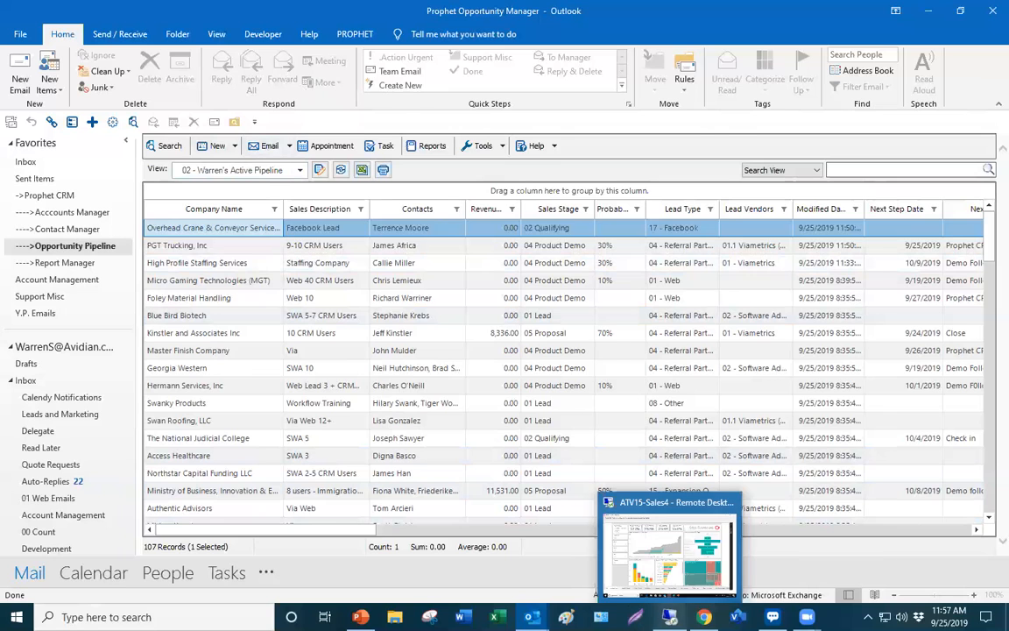
left_click(666, 548)
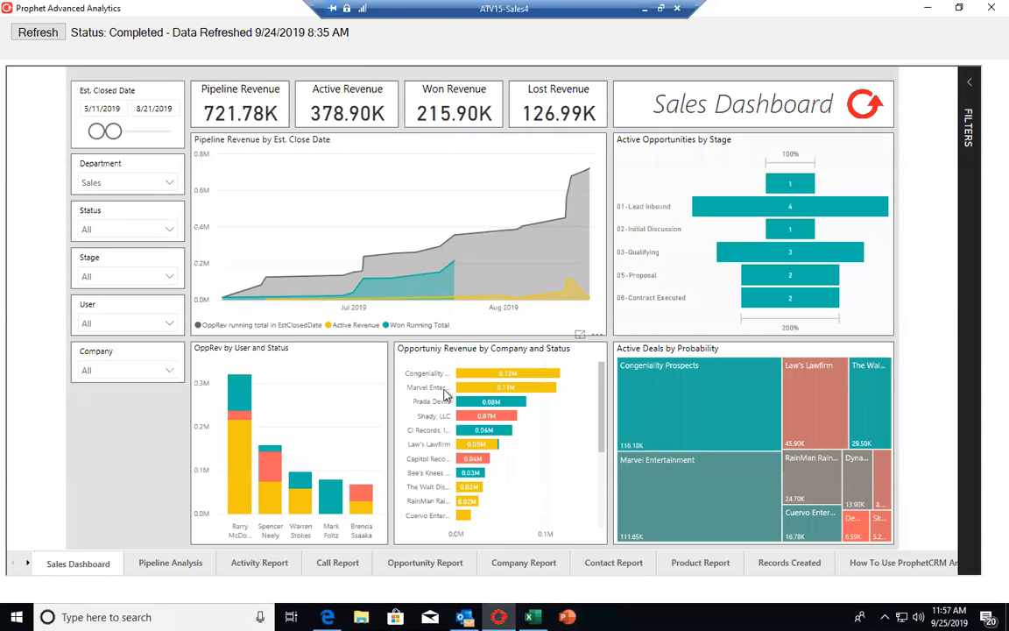
left_click(171, 565)
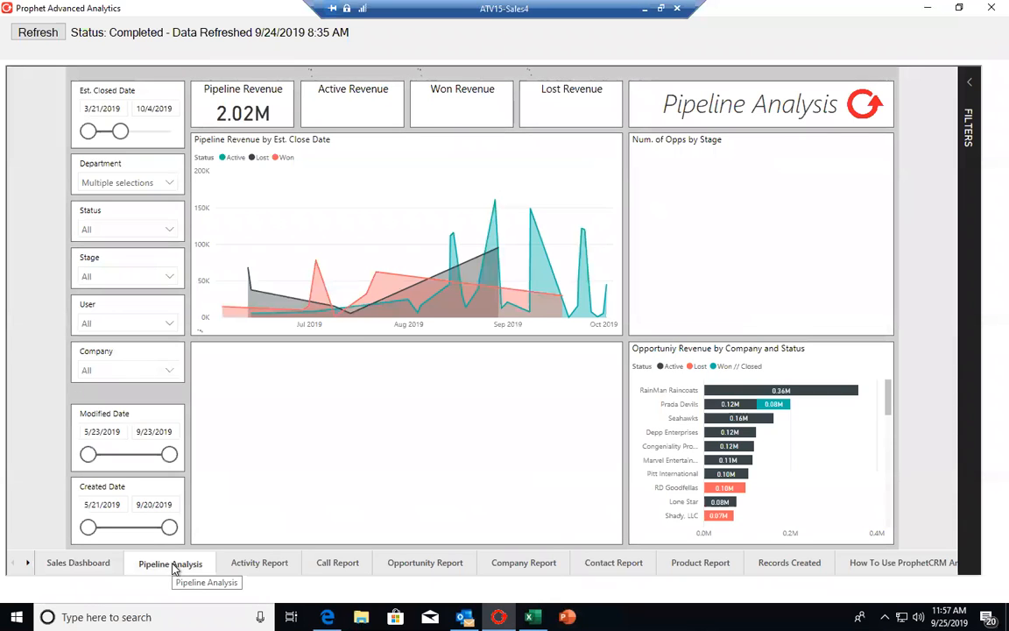
- Limit the Activity Report to tracking dates from 1/1/2019 through 7/7/2019 and filter it to the first and last named users
left_click(254, 565)
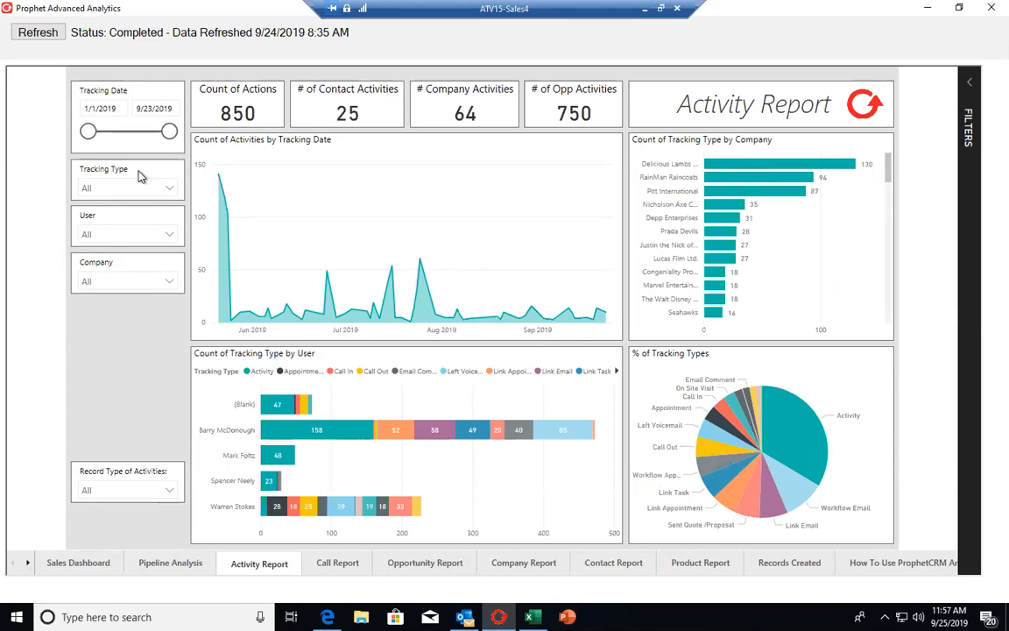
left_click_drag(167, 143, 144, 140)
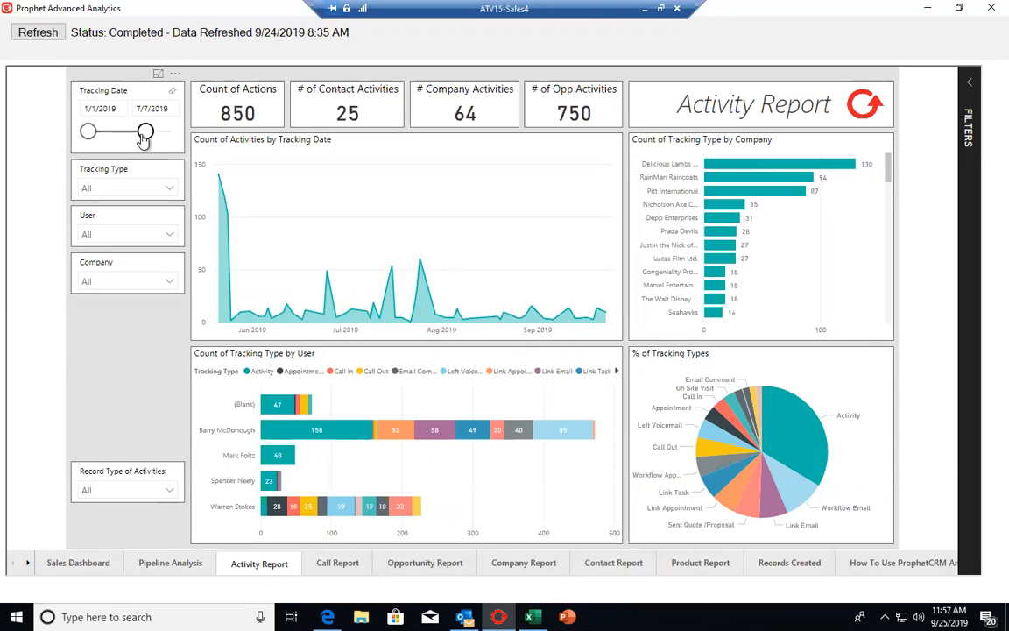
left_click(172, 238)
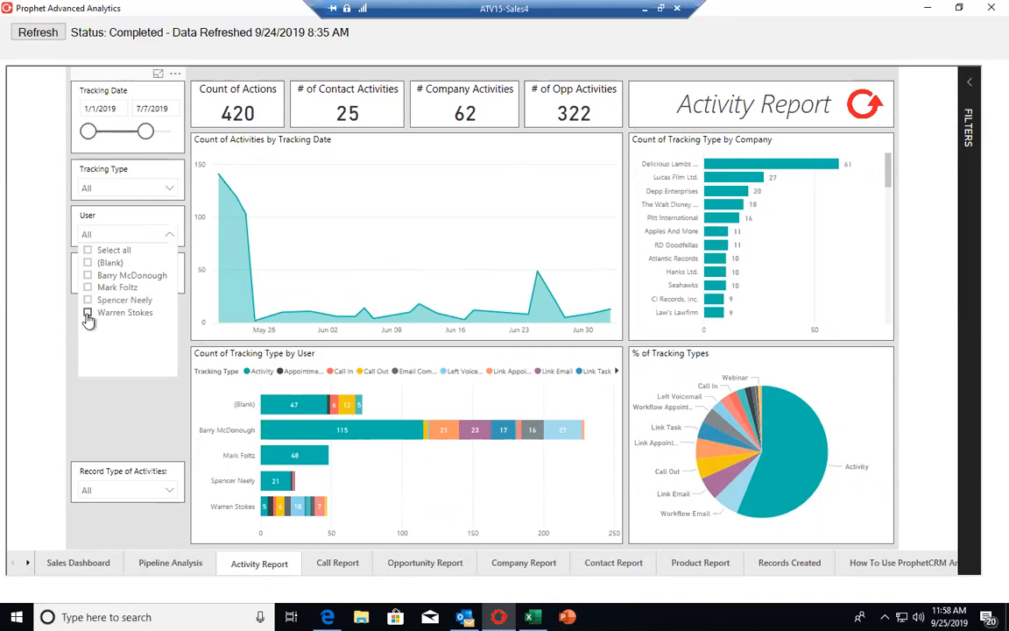
left_click(90, 313)
left_click(91, 313)
left_click(151, 314)
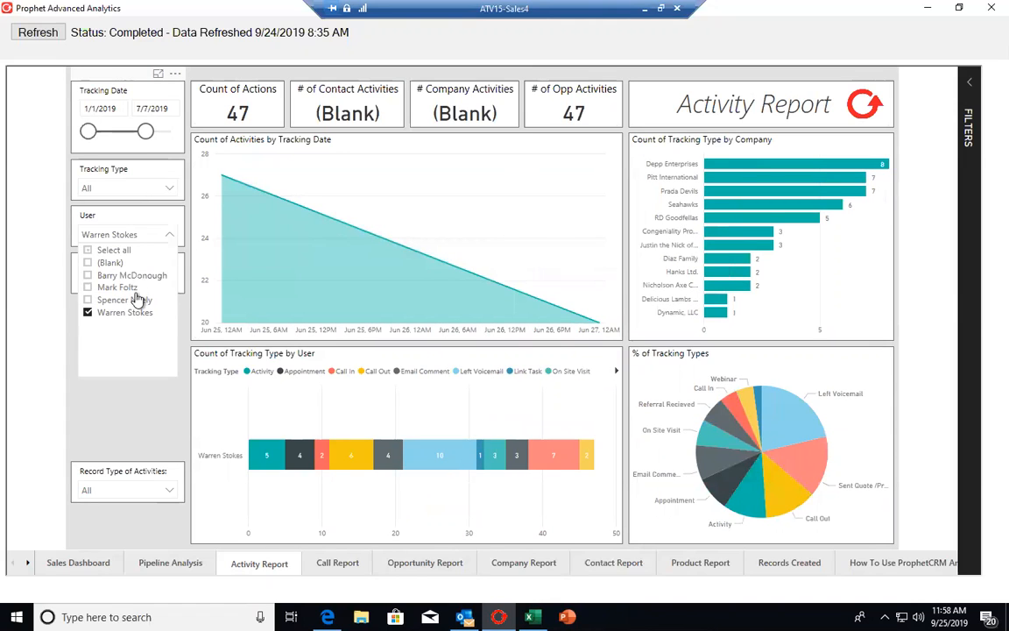
left_click(88, 276)
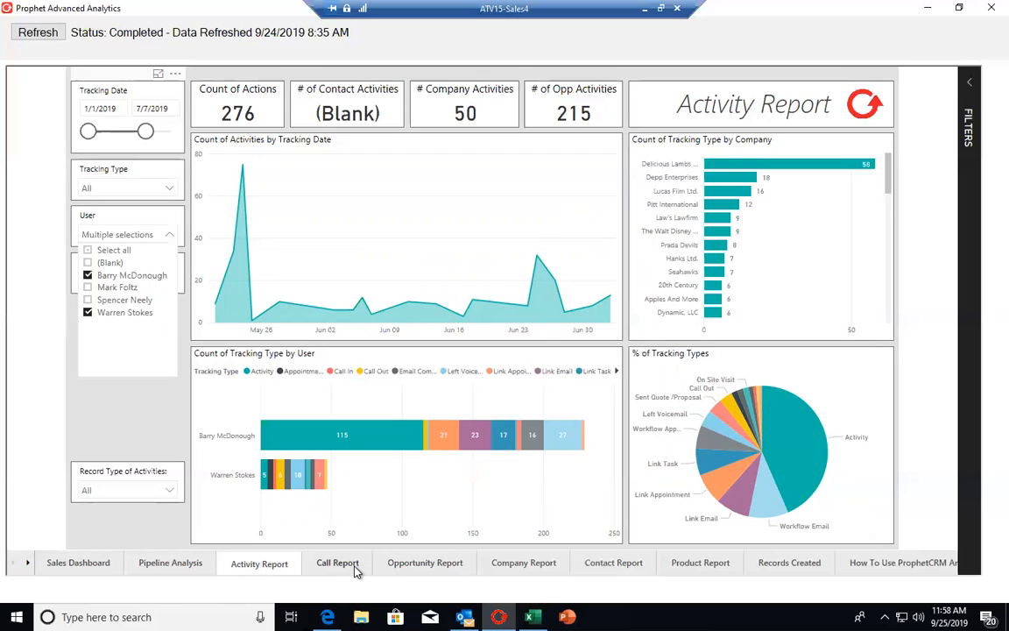
- Look at the Sales Dashboard again, then switch back to the opportunity pipeline in Outlook
left_click(93, 566)
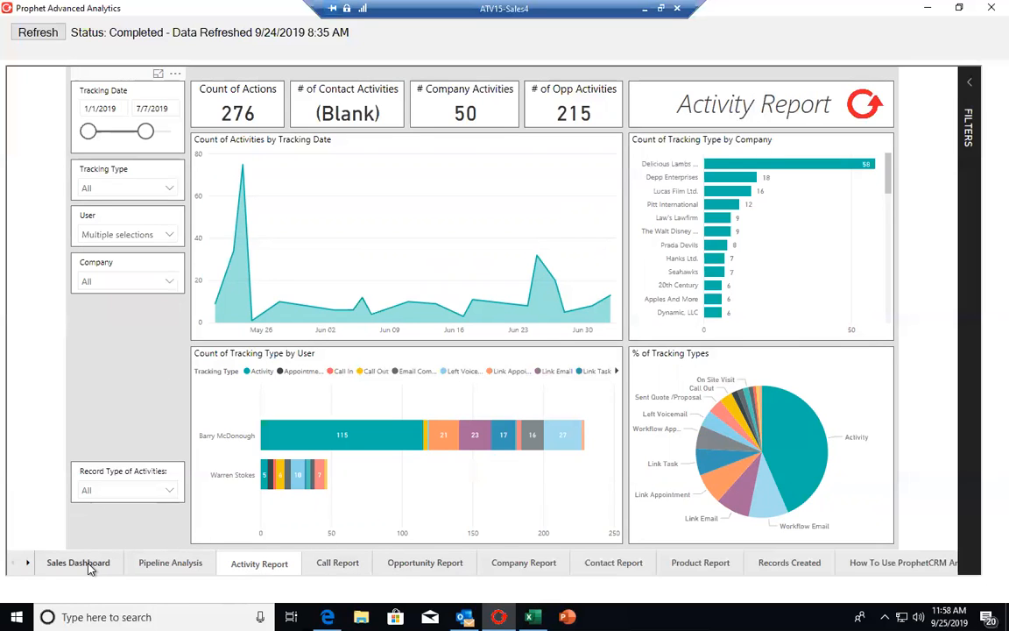
left_click(90, 566)
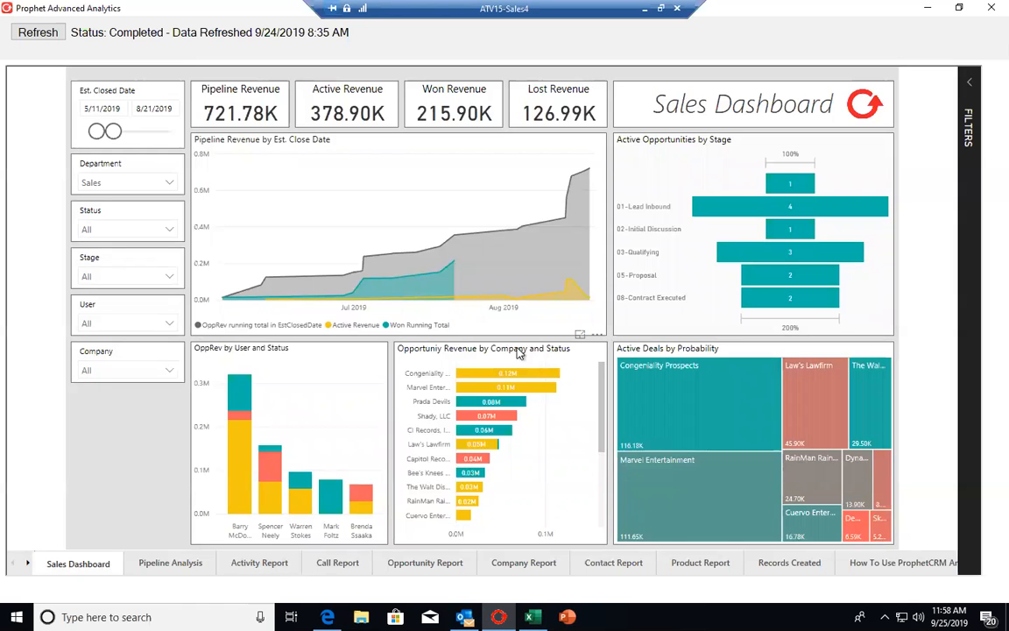
left_click(645, 7)
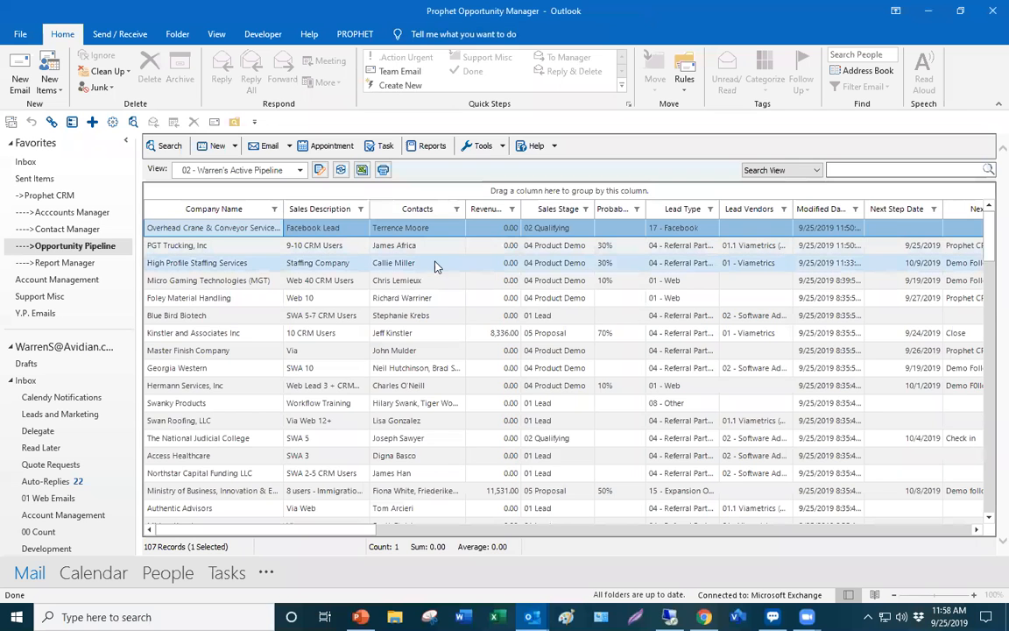
left_click_drag(375, 229, 405, 471)
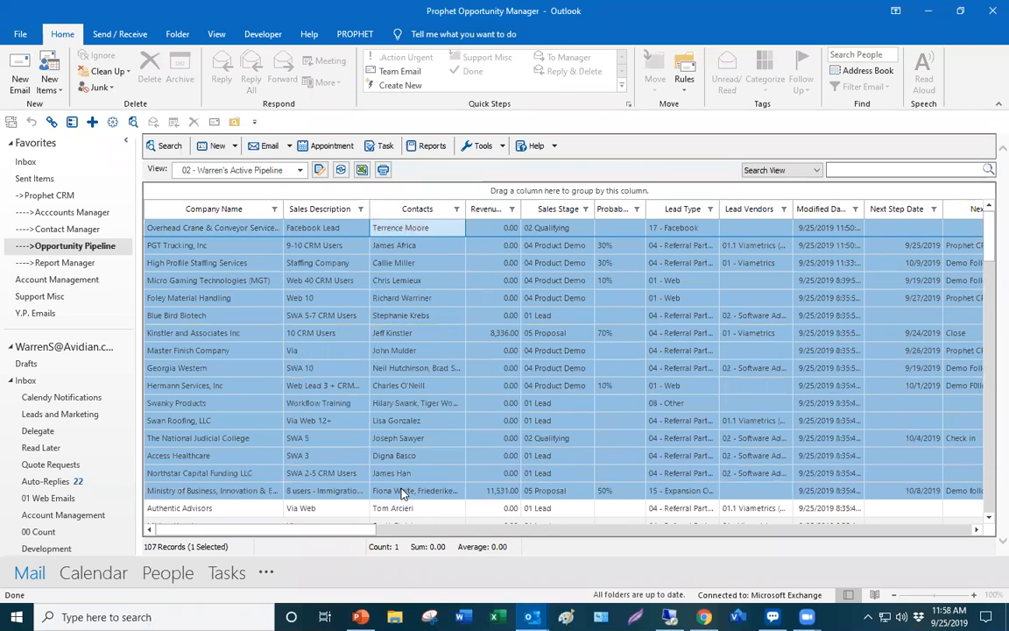
left_click(422, 281)
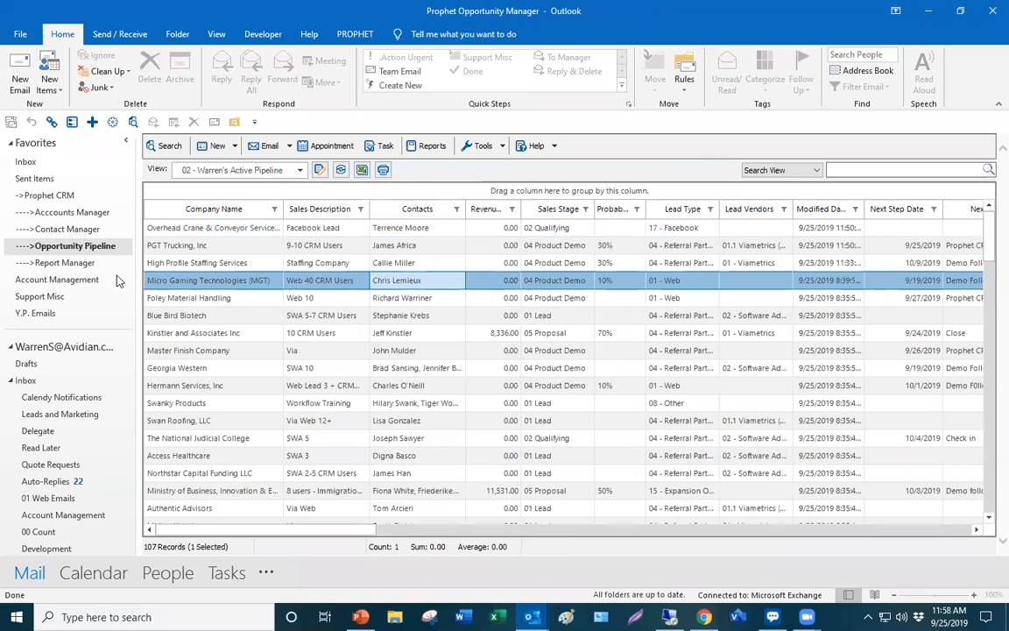
- Generate the Pipeline Stage WS report from the Pipeline Forecast category in Report Manager, with the end date set to 12/25/2019
left_click(80, 262)
left_click(224, 187)
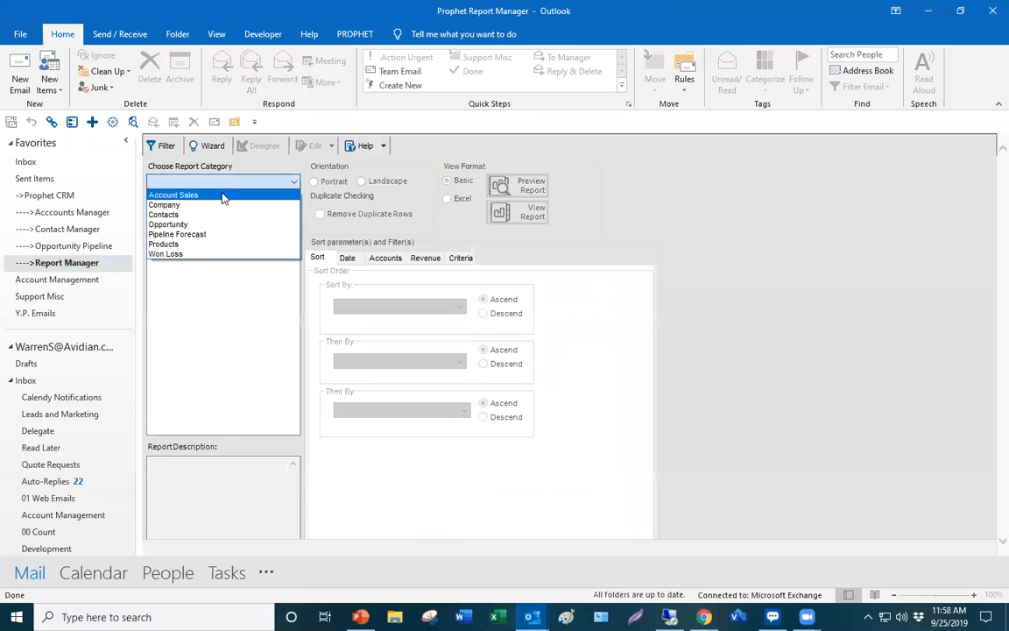
left_click(208, 233)
left_click(184, 284)
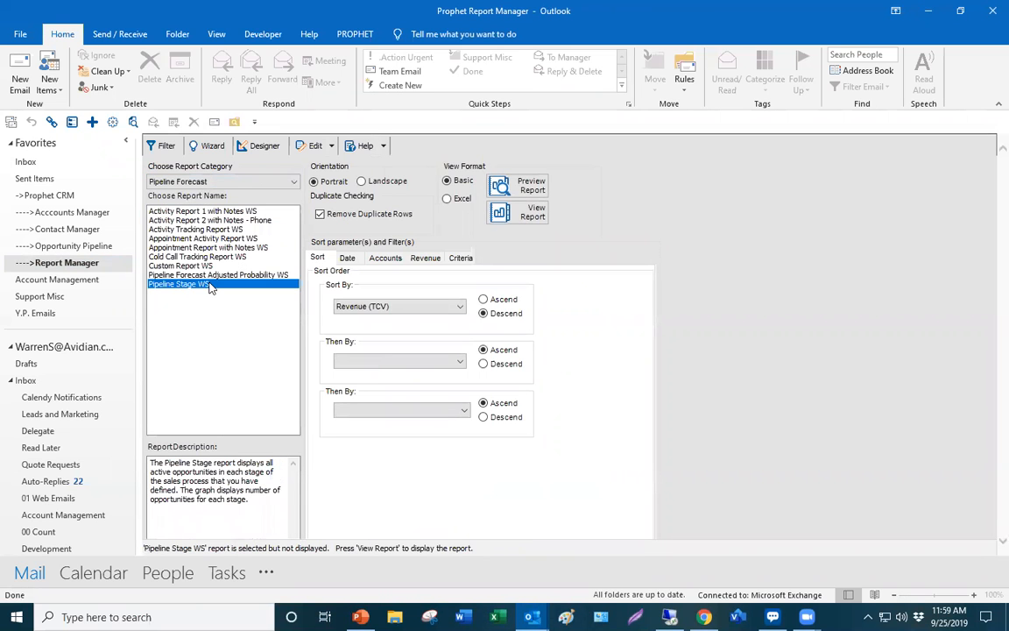
left_click(347, 258)
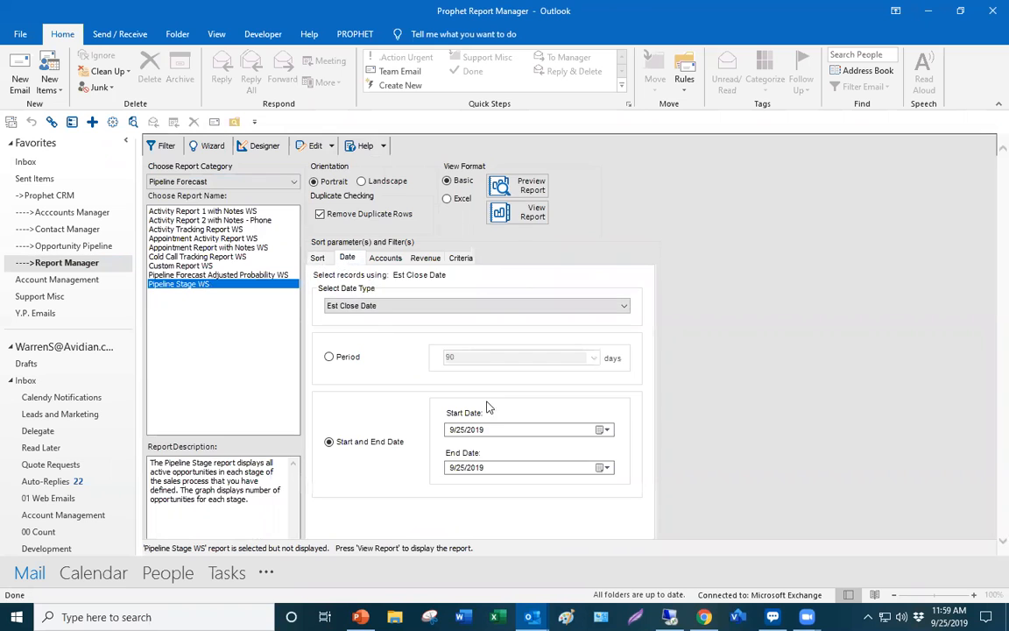
left_click(459, 468)
left_click(501, 215)
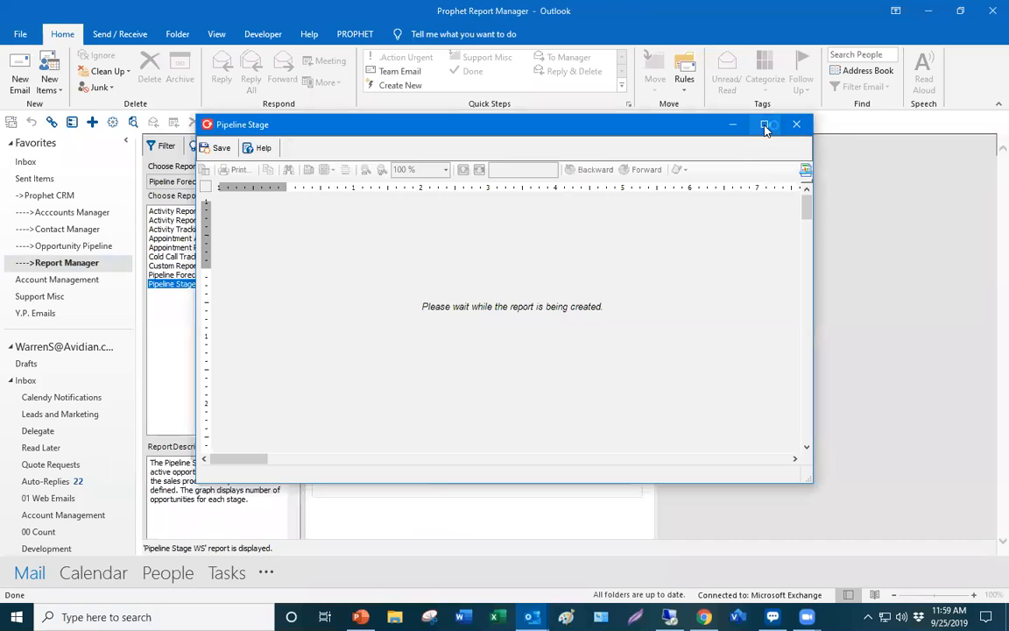
left_click(765, 125)
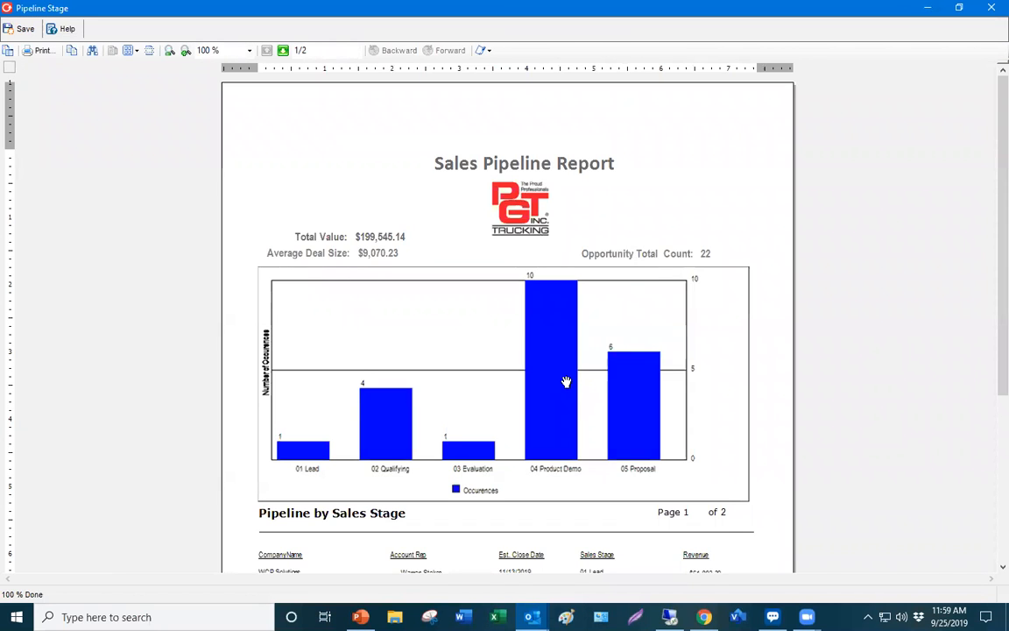
- Review the Sales Pipeline Report's stage chart and opportunity list, then close the report
scroll(568, 382, "down", 2)
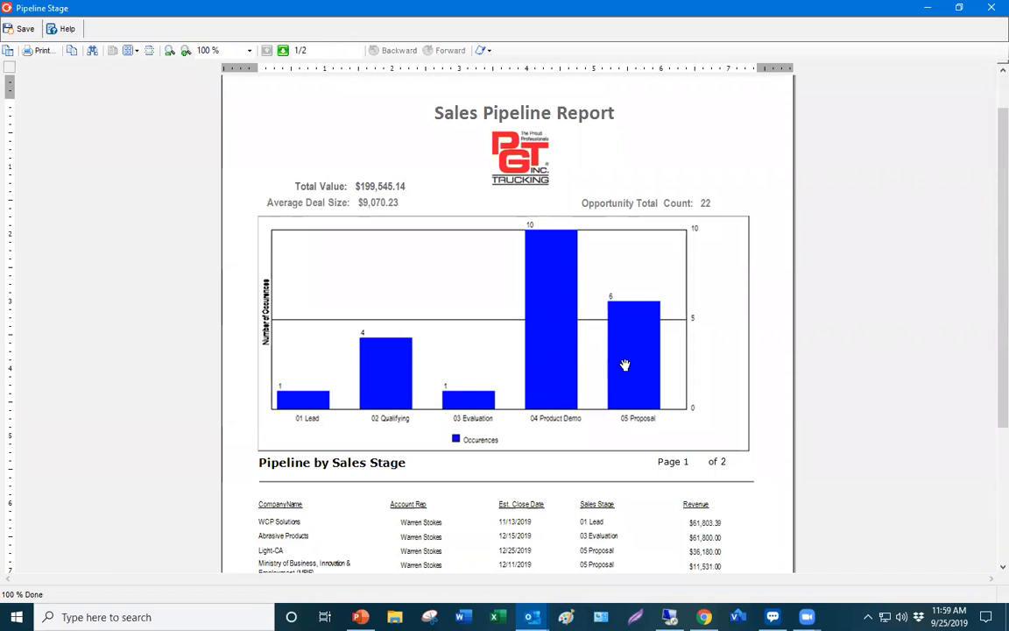
scroll(512, 421, "down", 4)
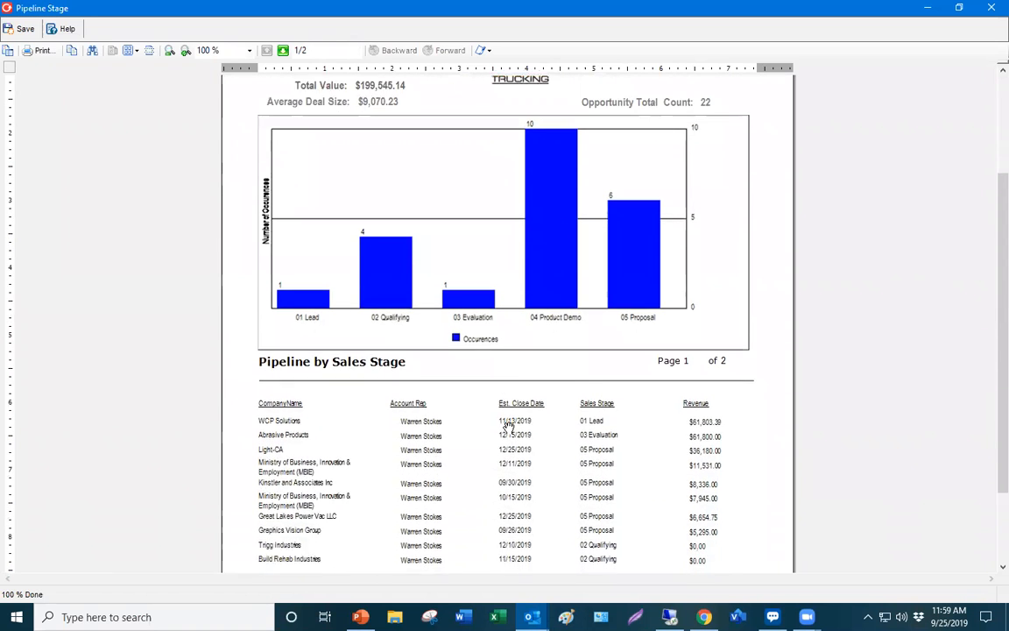
scroll(508, 426, "down", 3)
scroll(509, 428, "up", 4)
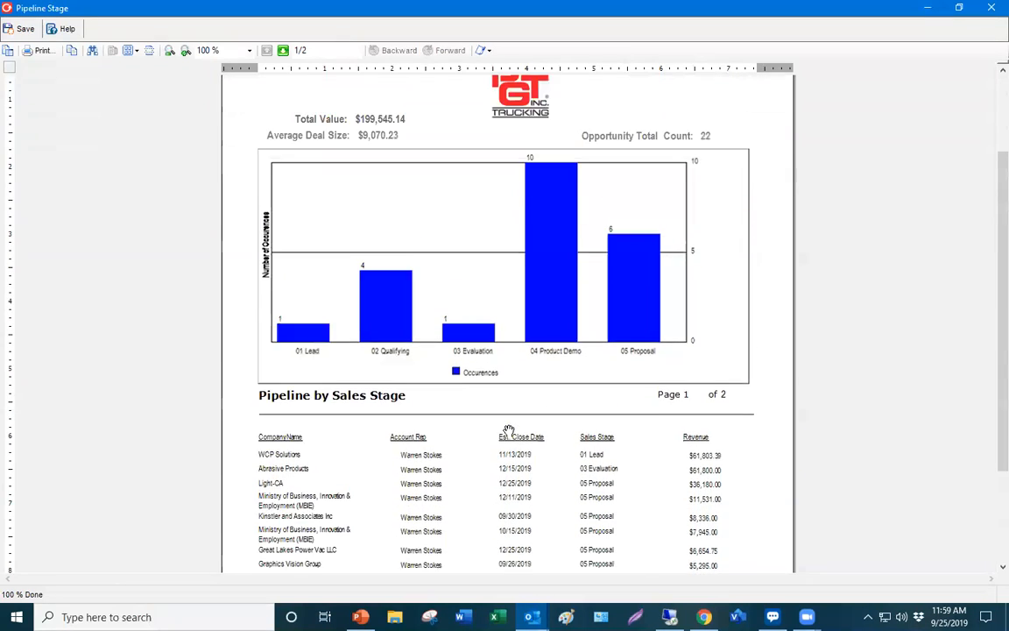
scroll(509, 430, "up", 4)
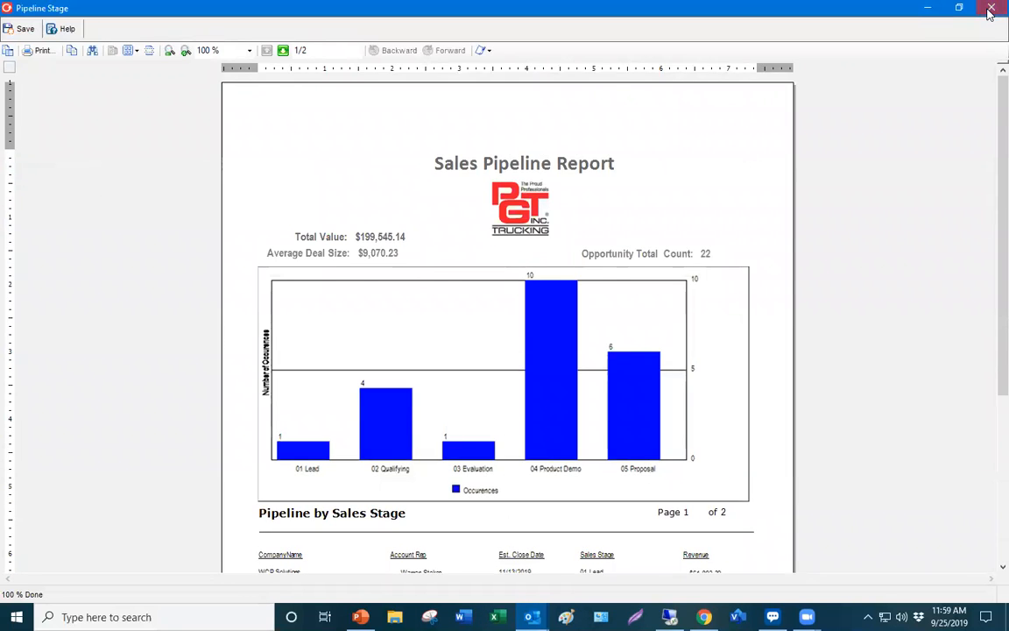
left_click(991, 9)
- Try the new report wizard with a Pipeline Forecast report named dsfds for the 2018 Sales department, leaving it at field selection
left_click(210, 147)
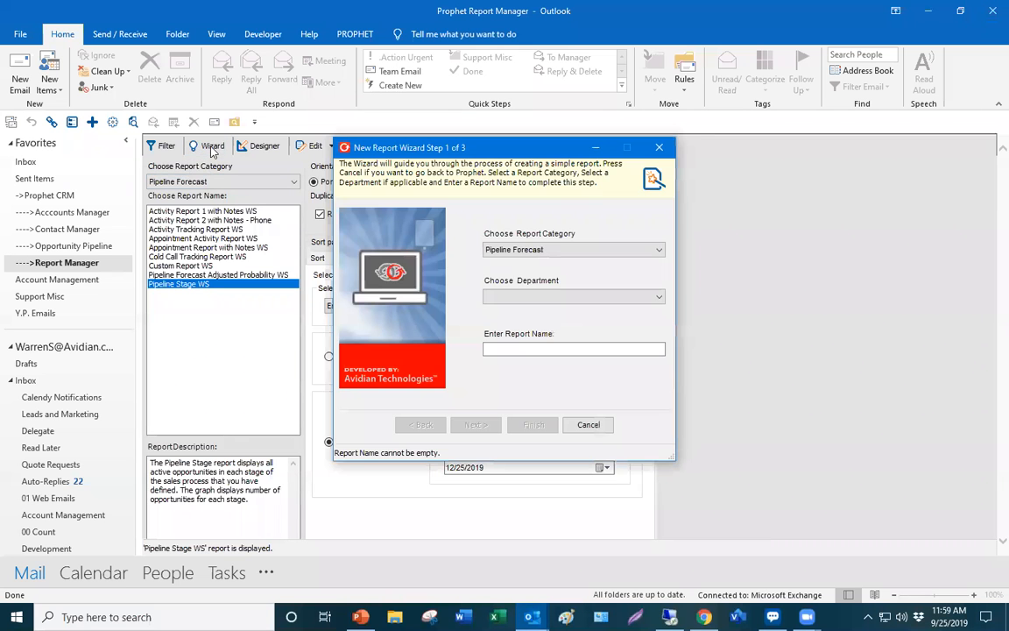
left_click(536, 296)
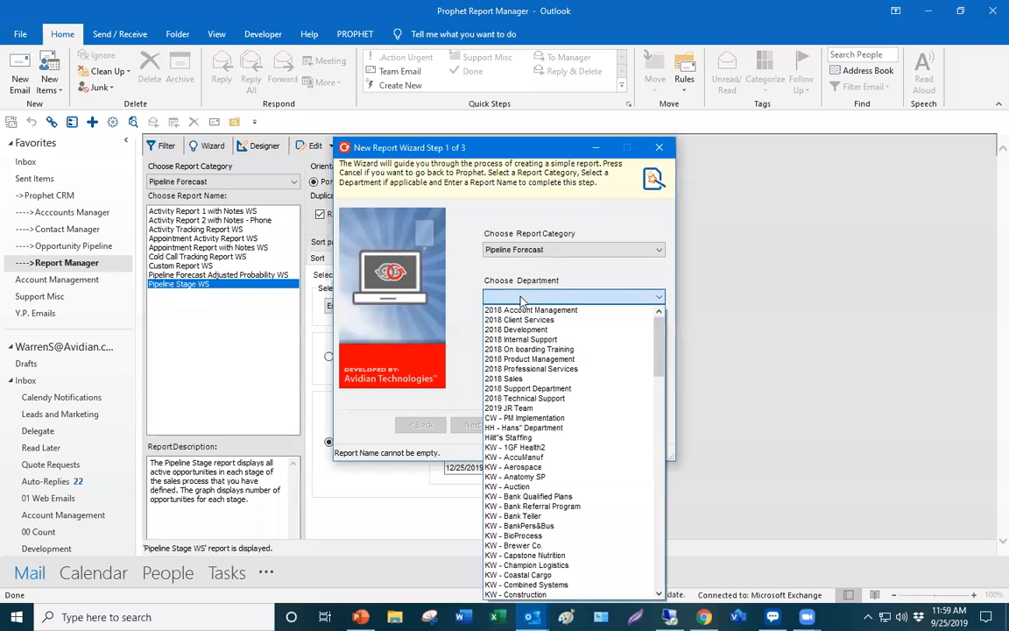
left_click(525, 379)
left_click(510, 350)
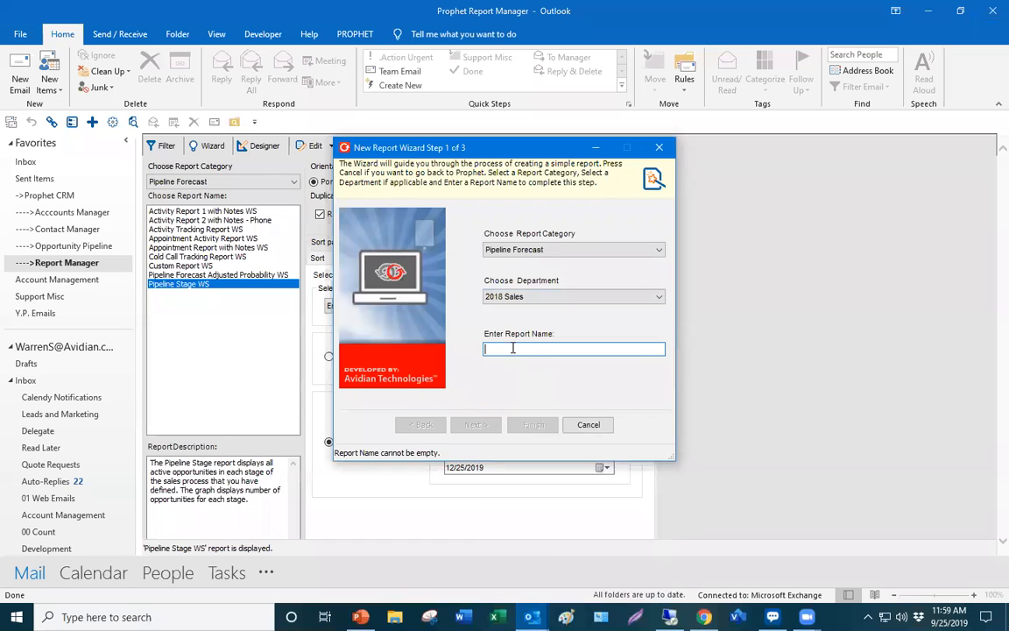
type("dsfds")
left_click(474, 425)
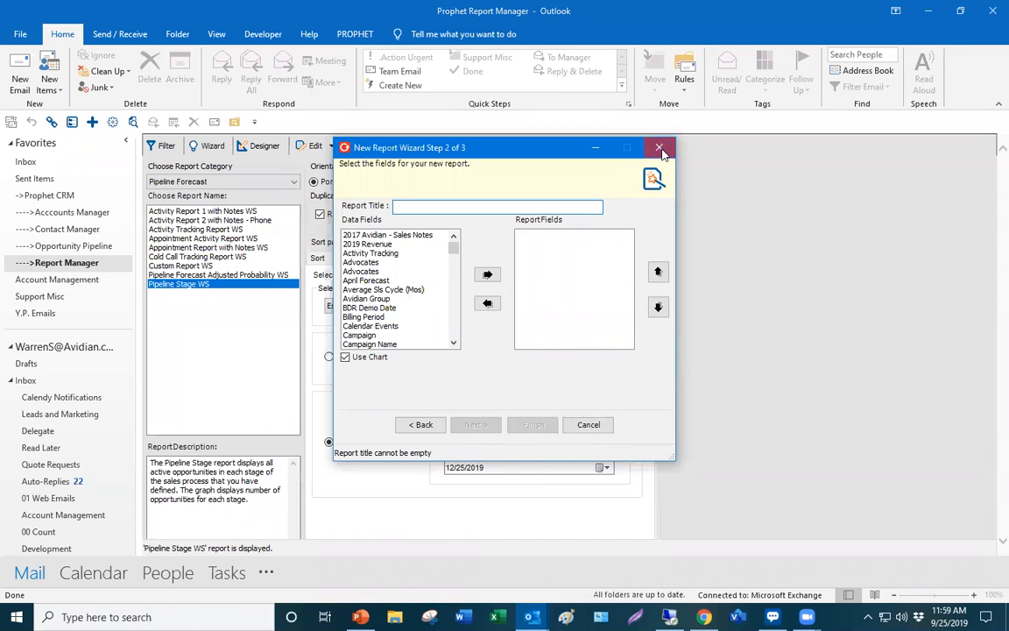
left_click(594, 144)
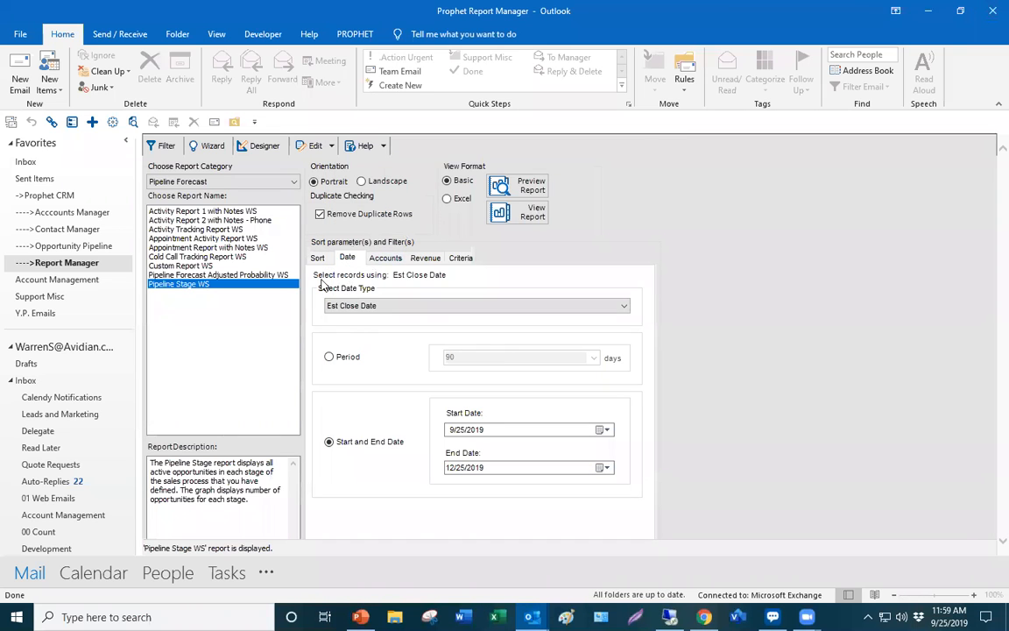
- View the Custom Report WS pipeline report for estimated close dates 9/25/2019 to 12/25/2019 and close it
left_click(210, 265)
left_click(348, 258)
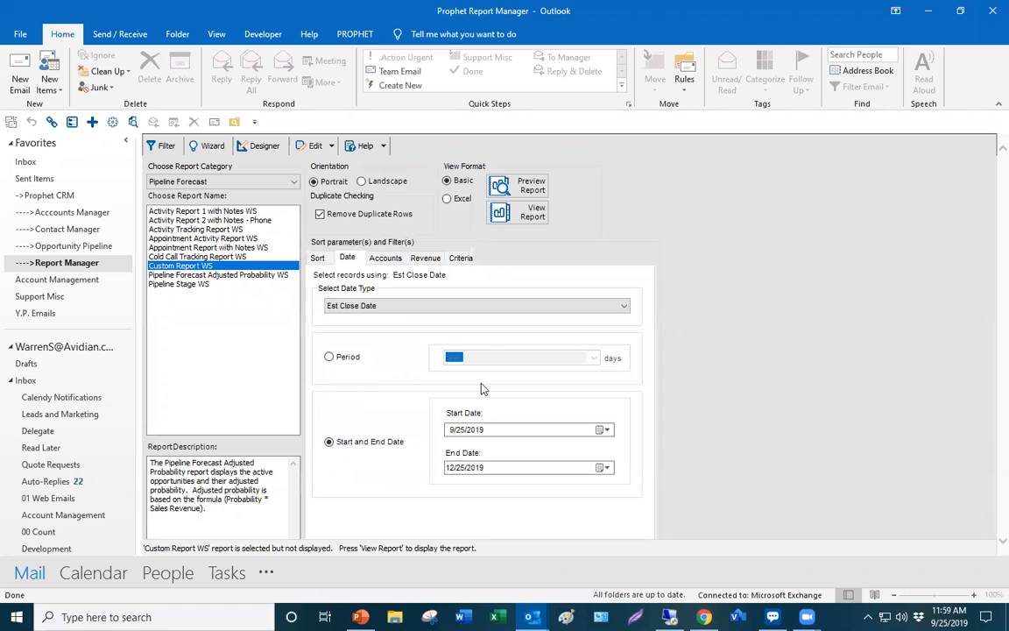
left_click(518, 213)
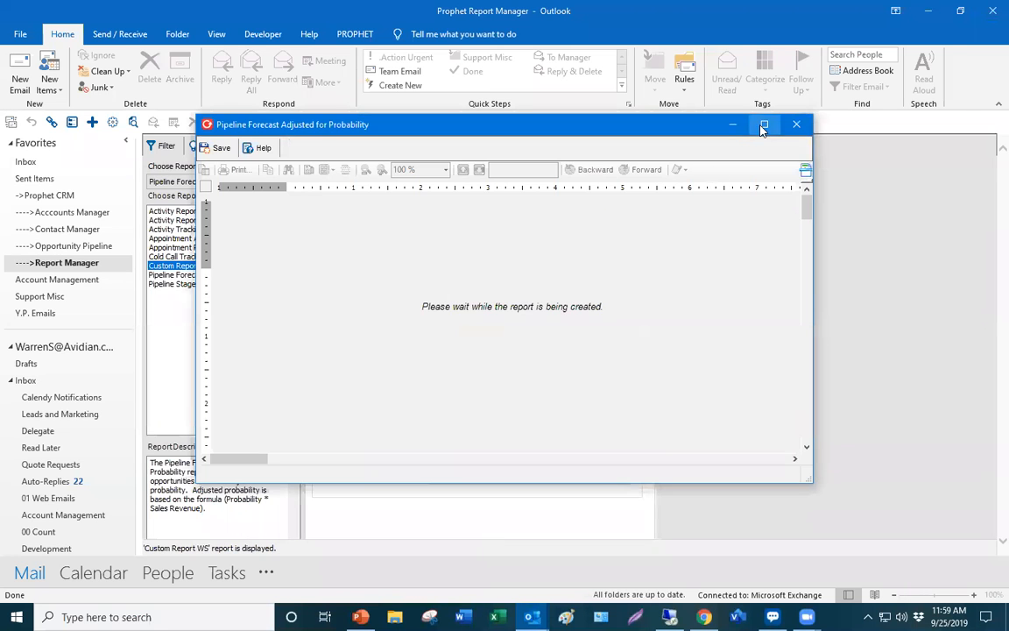
left_click(759, 126)
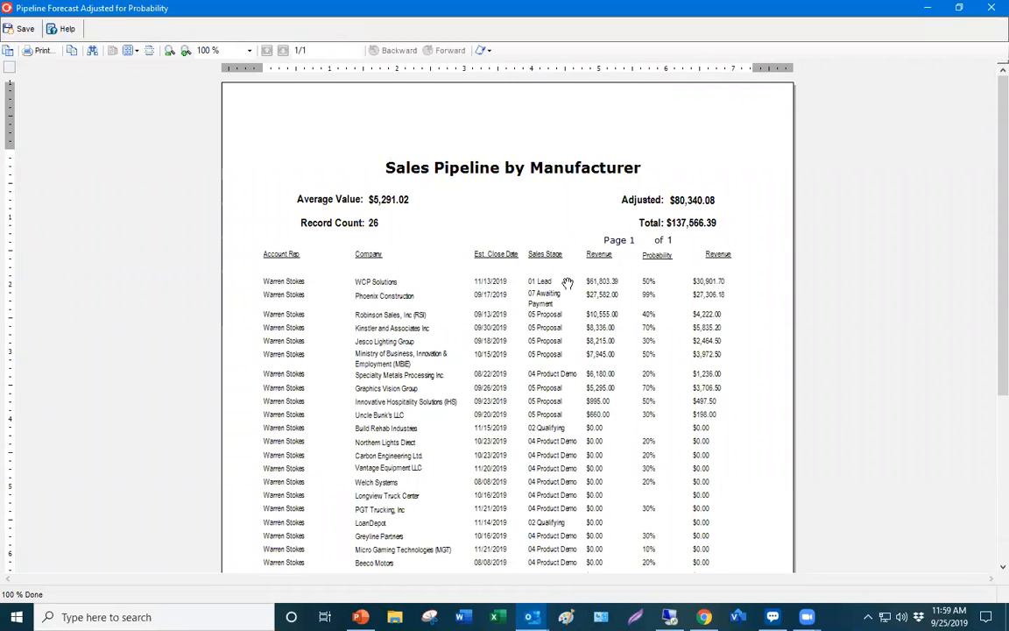
left_click(991, 9)
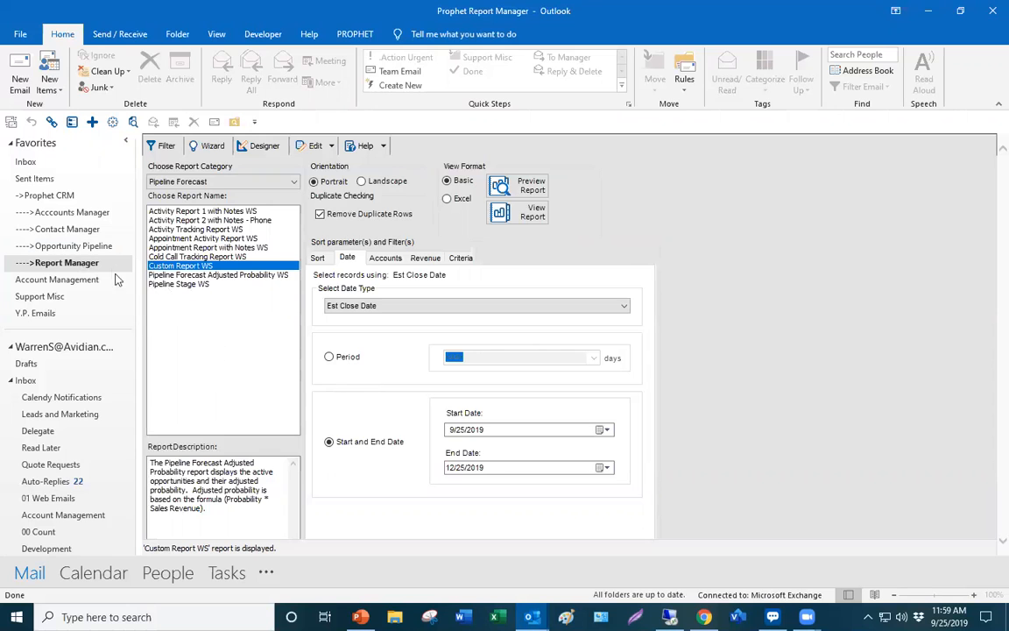
- Return to the opportunity pipeline and select the Facebook Lead opportunity
left_click(97, 248)
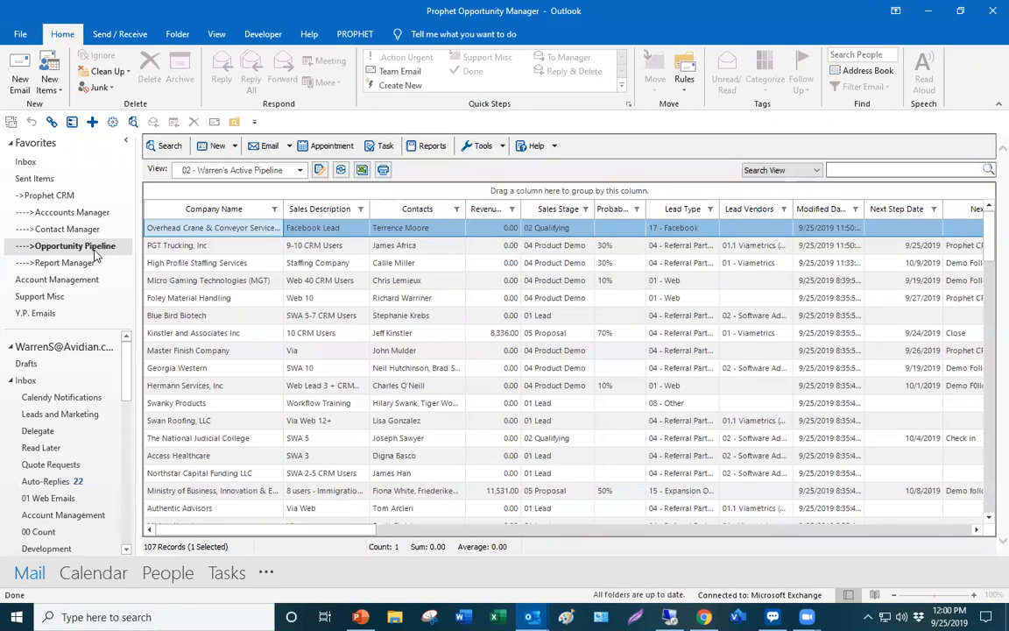
left_click_drag(280, 226, 281, 405)
left_click(326, 228)
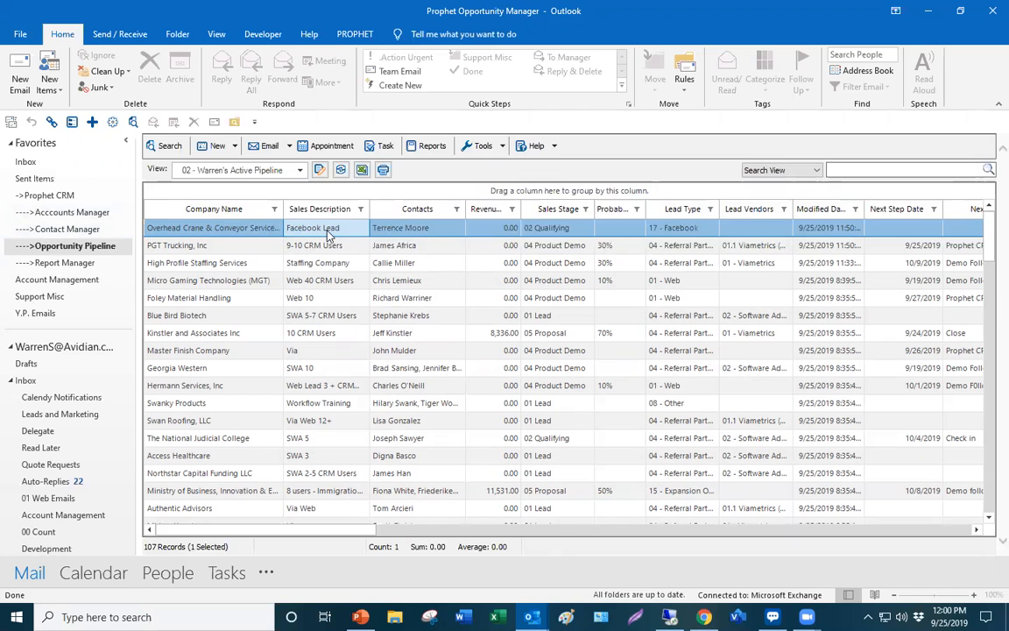
- Switch to Chrome and open the iDashboards business intelligence website from the i dashboard search results
left_click(326, 228)
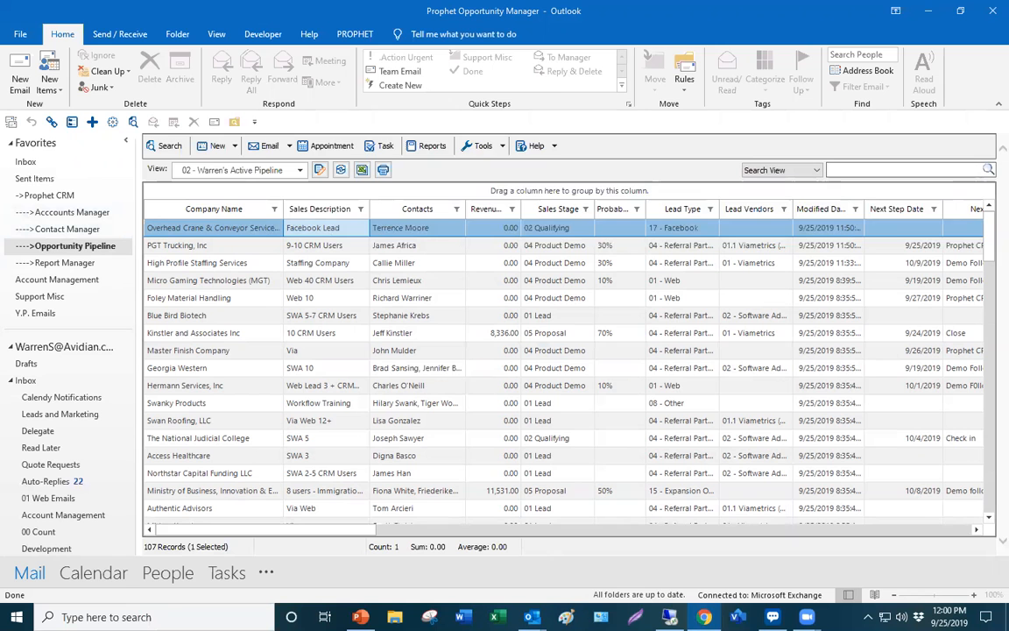
key("alt+Tab")
scroll(368, 267, "down", 1)
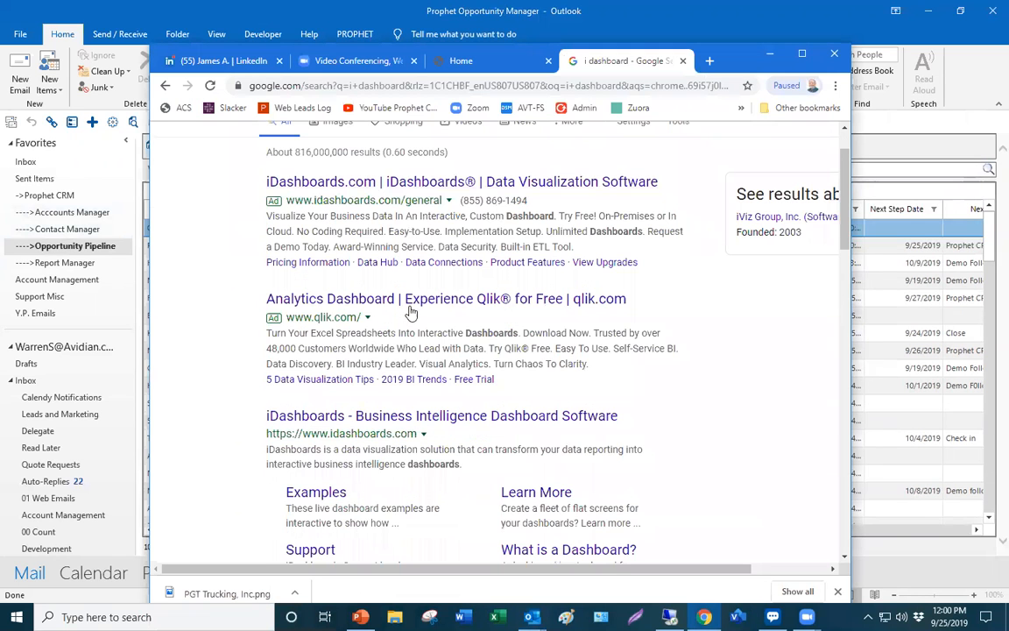
scroll(390, 438, "down", 1)
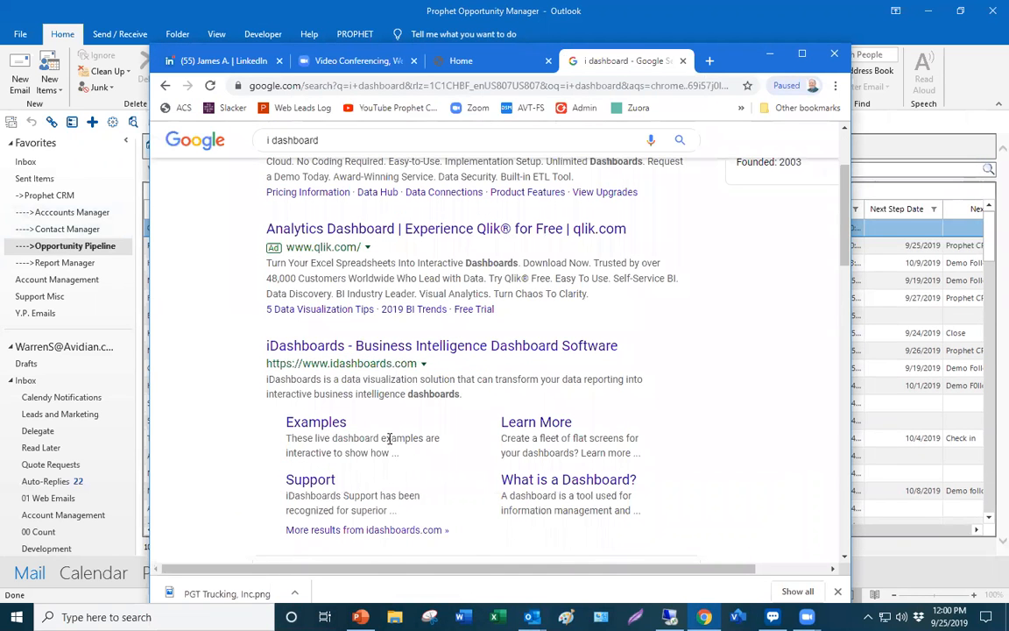
left_click(348, 356)
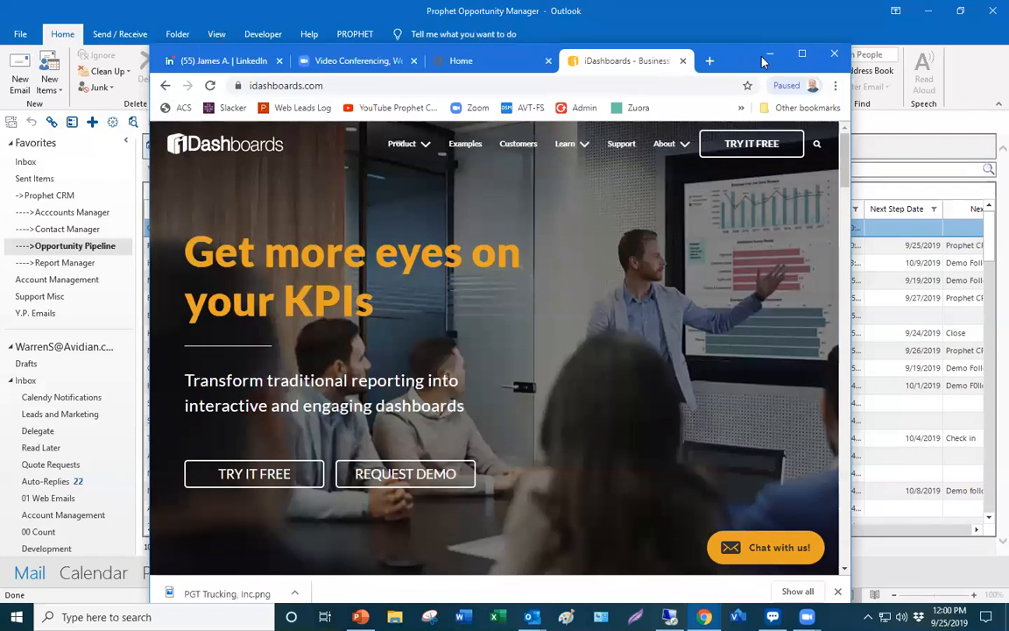
- Open the iDashboards Data Connections page and look over its data connectors
left_click_drag(764, 61, 723, 64)
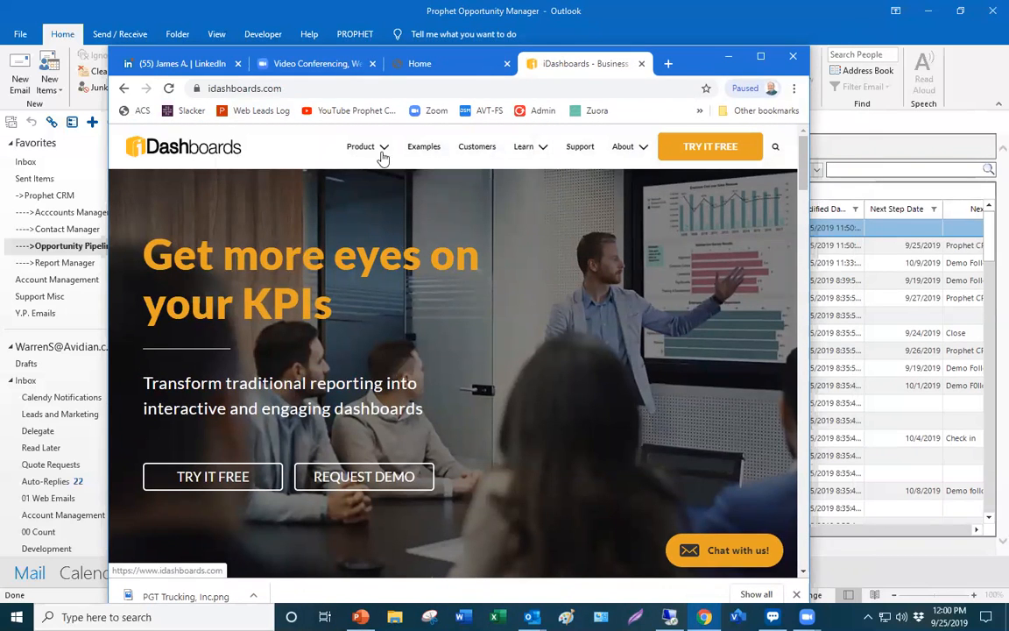
mouse_move(382, 156)
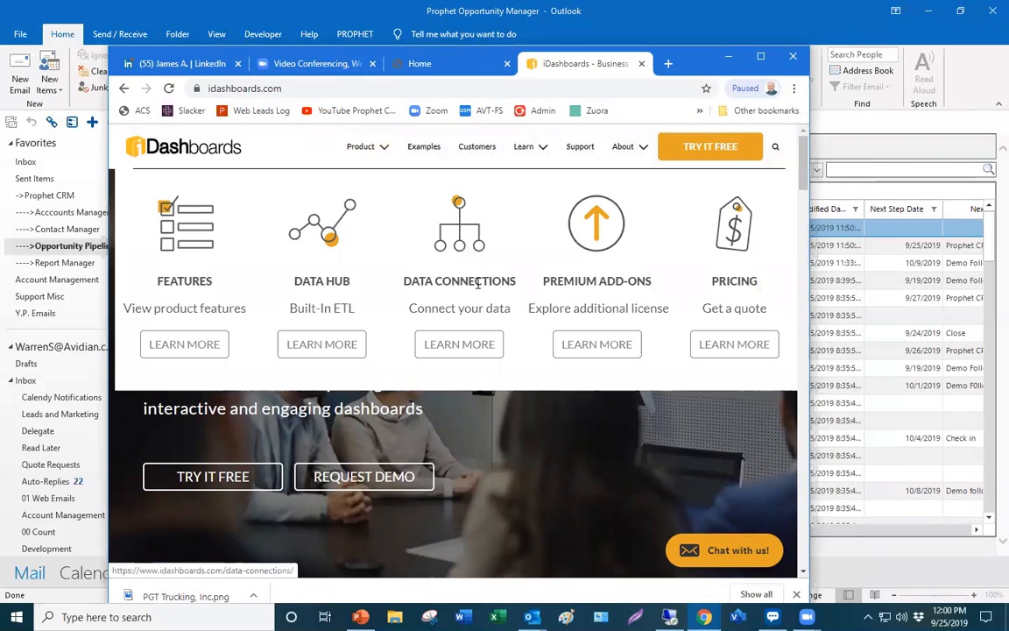
left_click(465, 241)
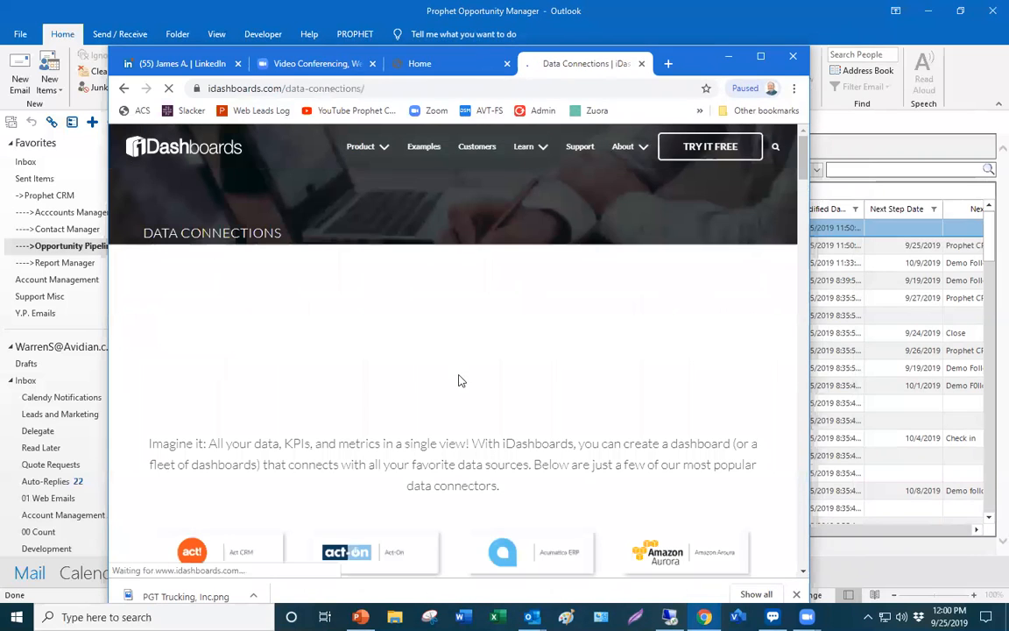
scroll(519, 429, "down", 3)
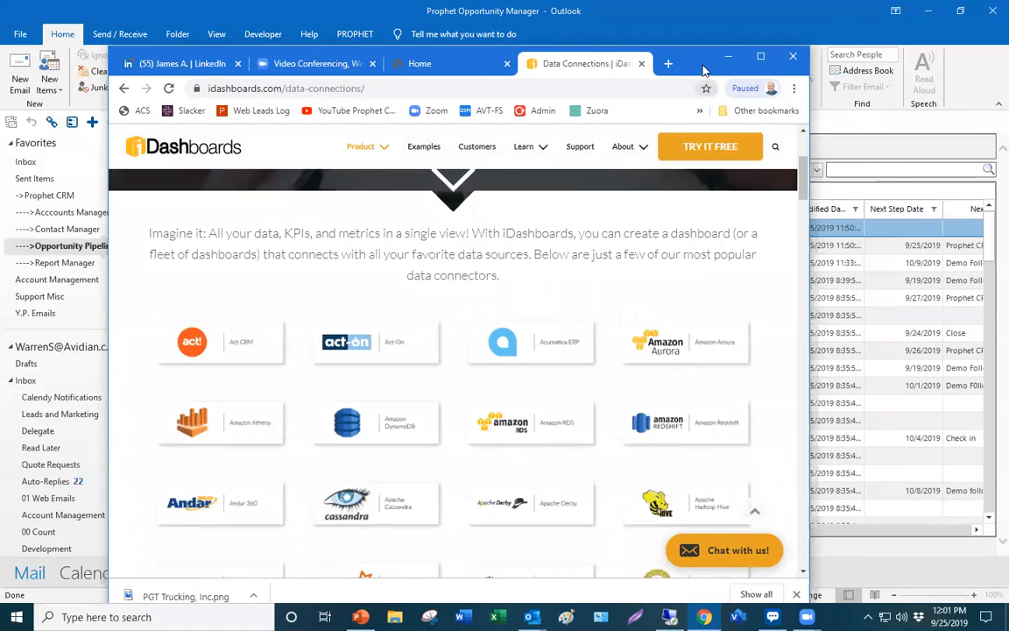
left_click_drag(786, 66, 867, 70)
- Put the browser aside, view the Sales Dashboard in the remote Prophet Advanced Analytics session, and minimize that session
left_click(704, 616)
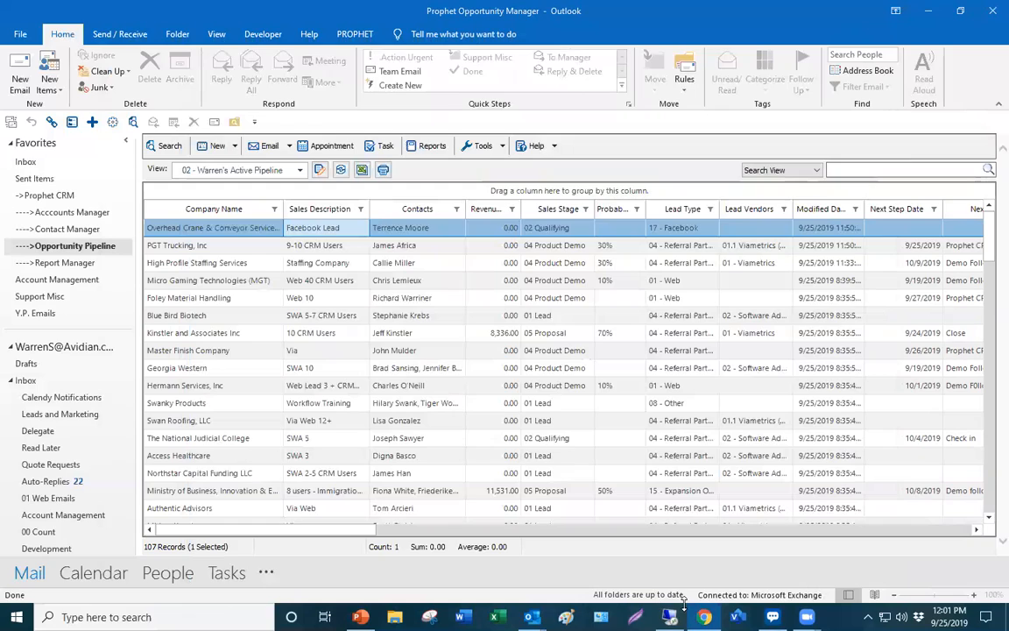
left_click(669, 617)
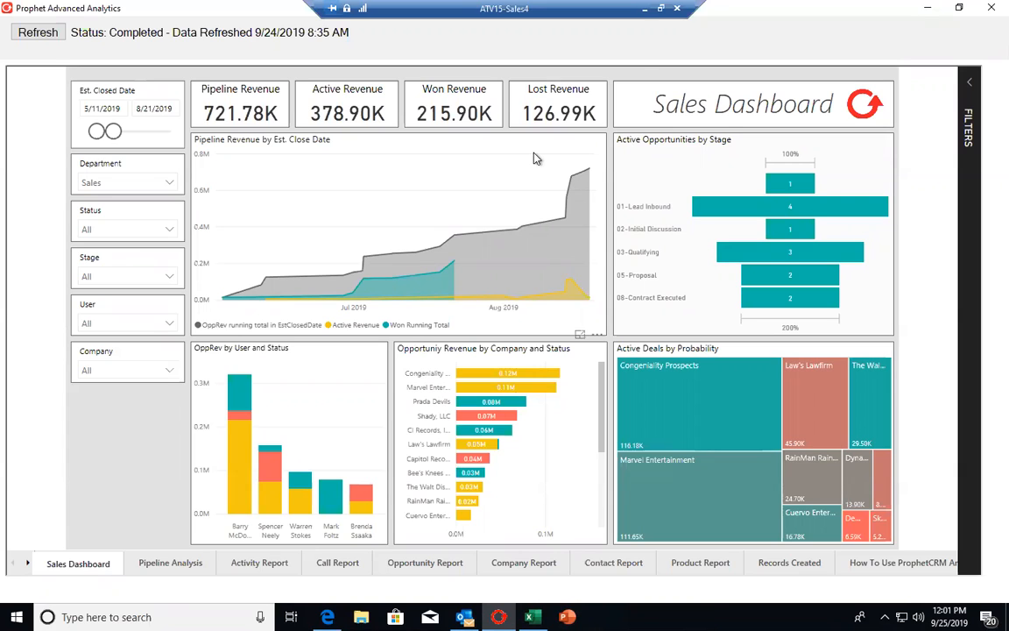
left_click(646, 11)
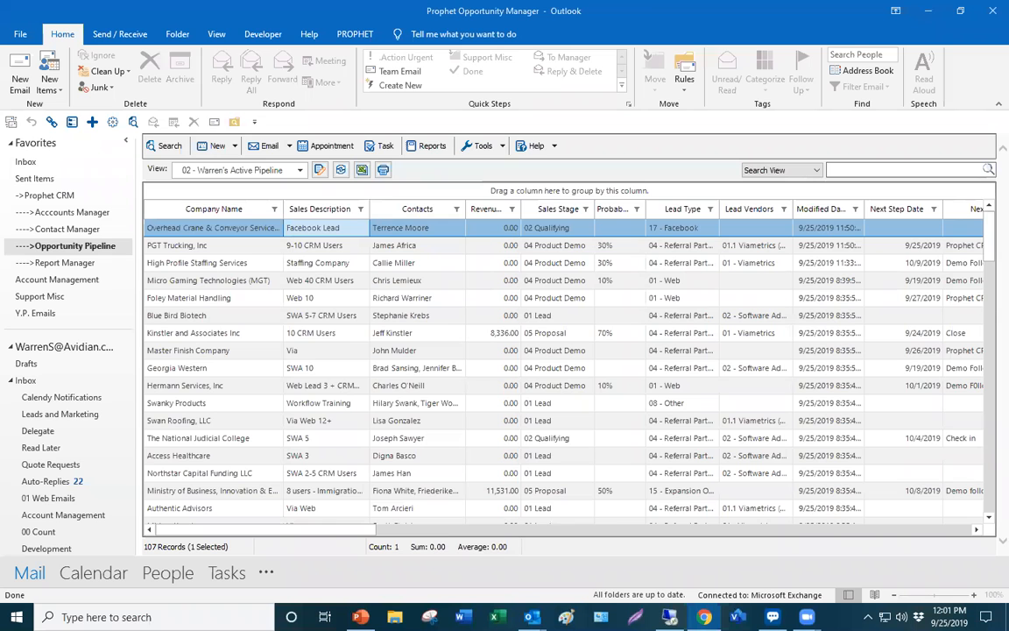
- Return to Chrome and review the iDashboards data connector list in a maximized window
left_click(704, 617)
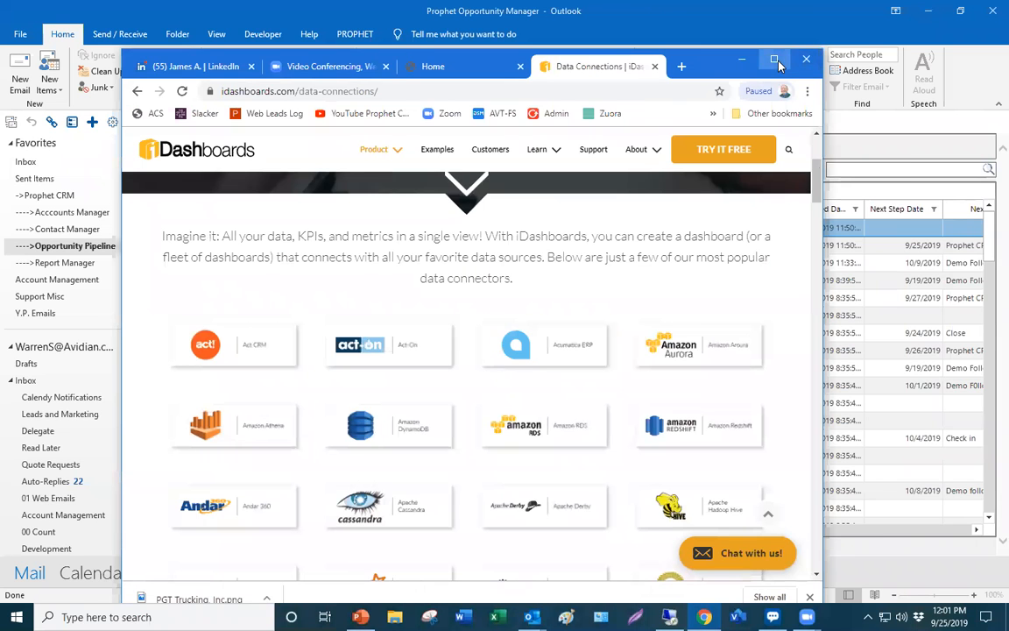
double_click(700, 55)
mouse_move(697, 103)
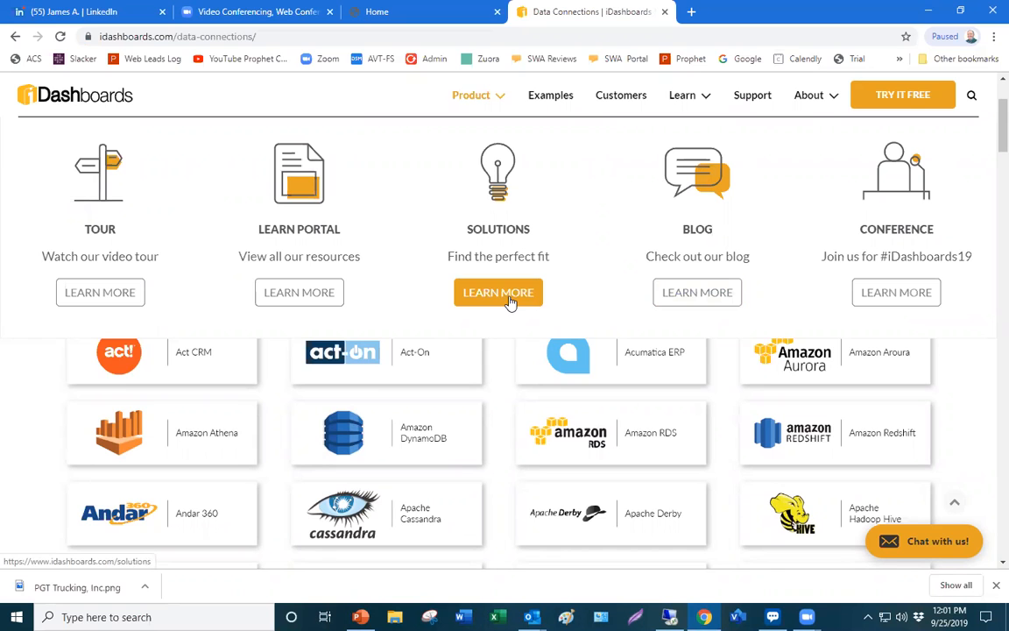
scroll(533, 354, "down", 4)
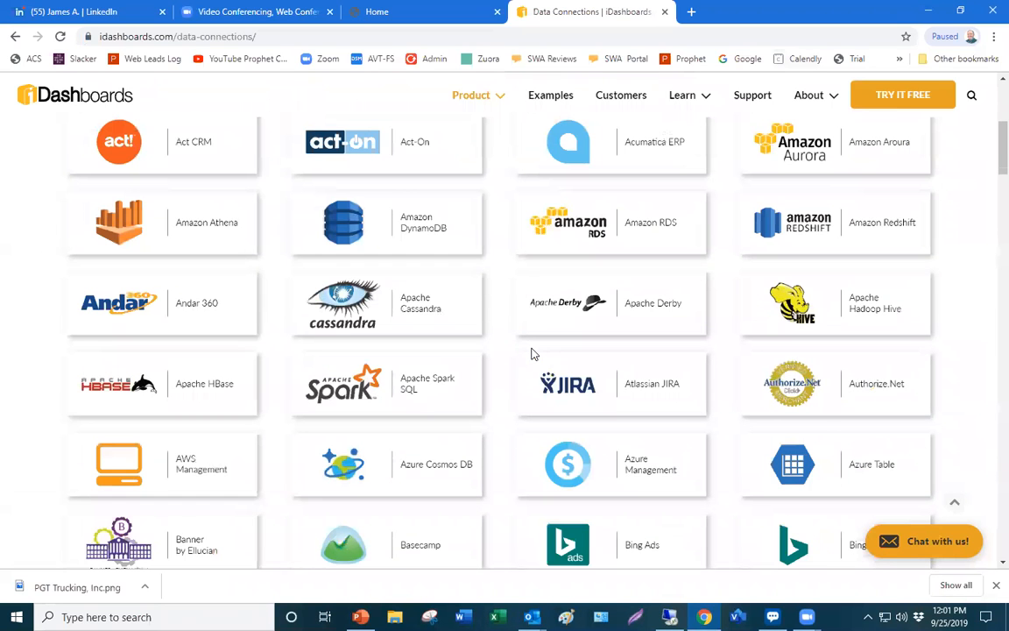
scroll(534, 354, "down", 2)
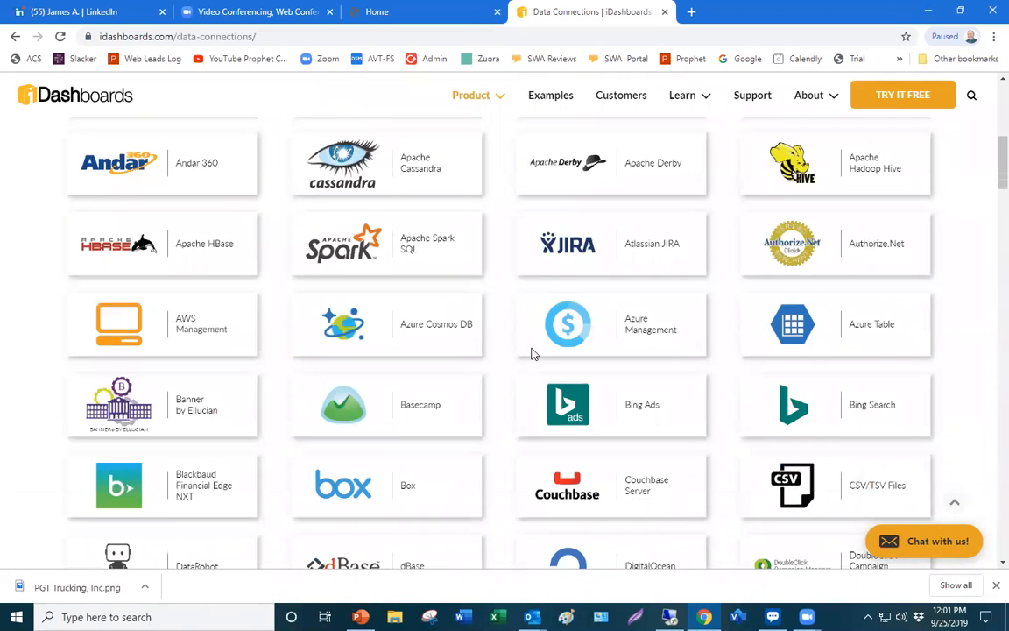
- Return to the opportunity pipeline in Outlook and select the Access Healthcare opportunity
left_click(921, 12)
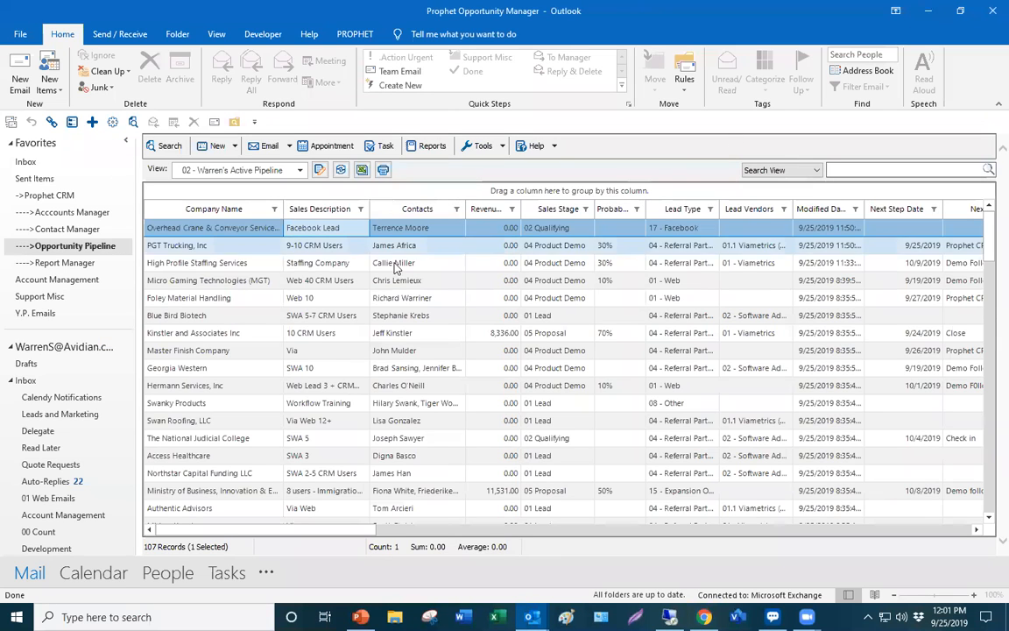
left_click_drag(407, 230, 406, 456)
left_click(407, 456)
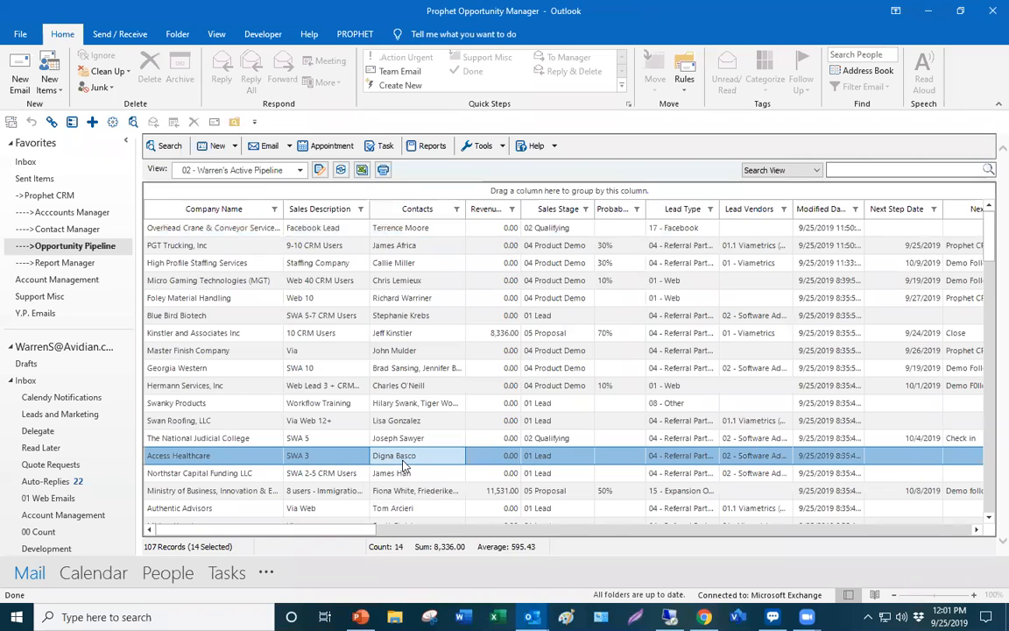
- Switch to the Prophet CRM presentation in PowerPoint and open slide 27, Data Integration, from the slide sorter view
mouse_move(360, 617)
left_click(337, 554)
left_click(408, 35)
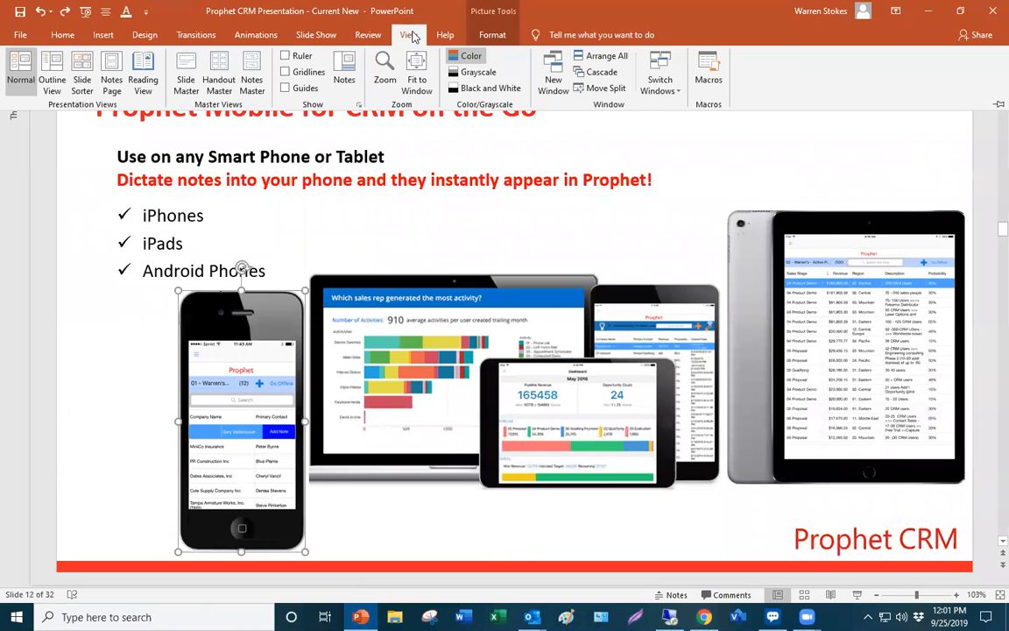
left_click(83, 84)
scroll(263, 316, "down", 5)
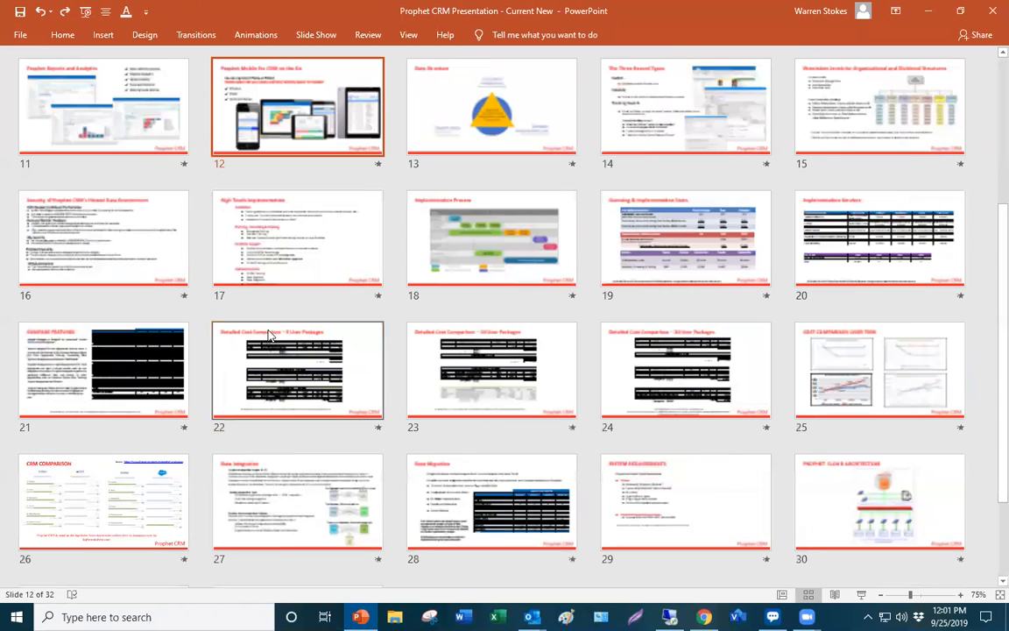
double_click(320, 484)
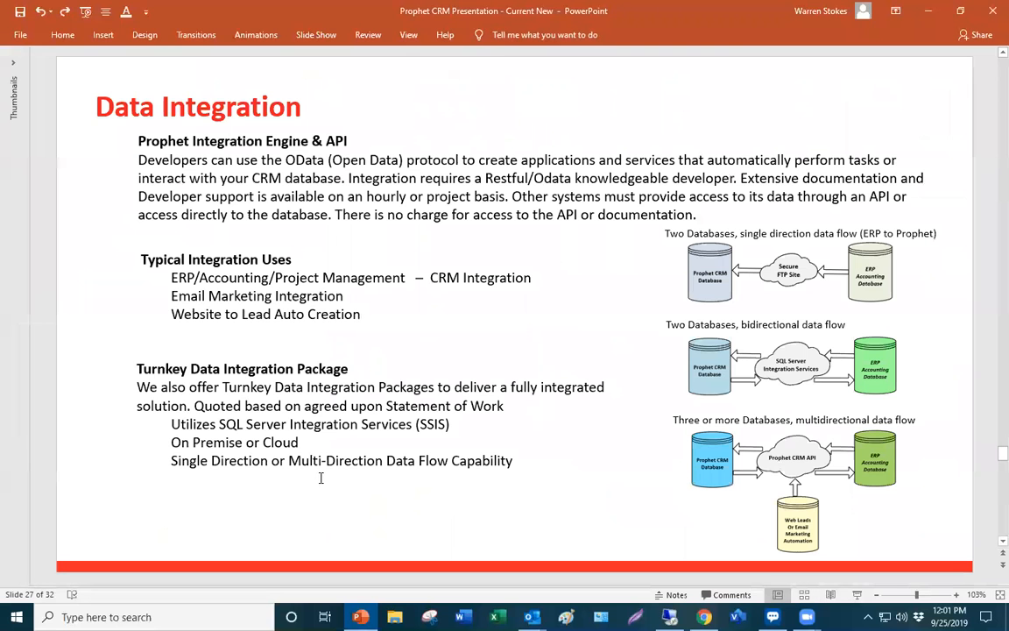
- Enlarge the single-direction data flow diagram for viewing, and undo the resize
left_click(689, 340)
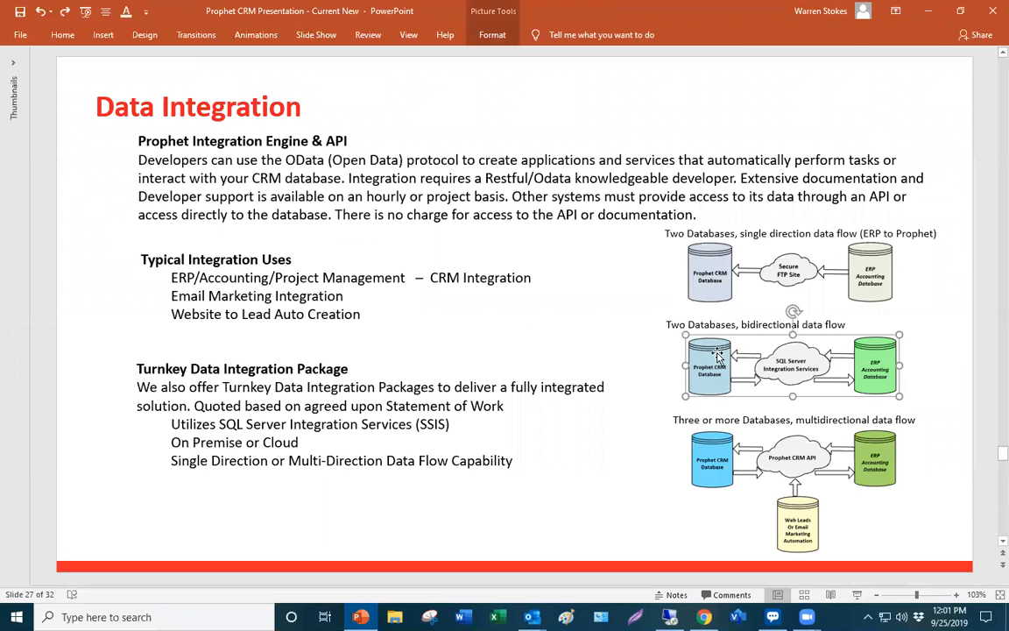
left_click(728, 285)
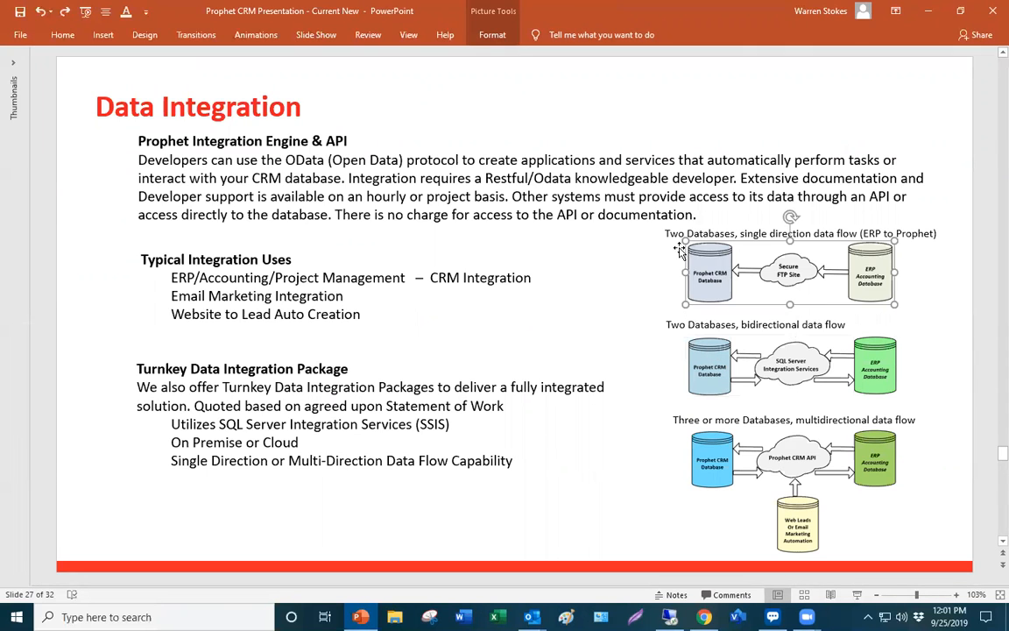
left_click_drag(685, 241, 569, 207)
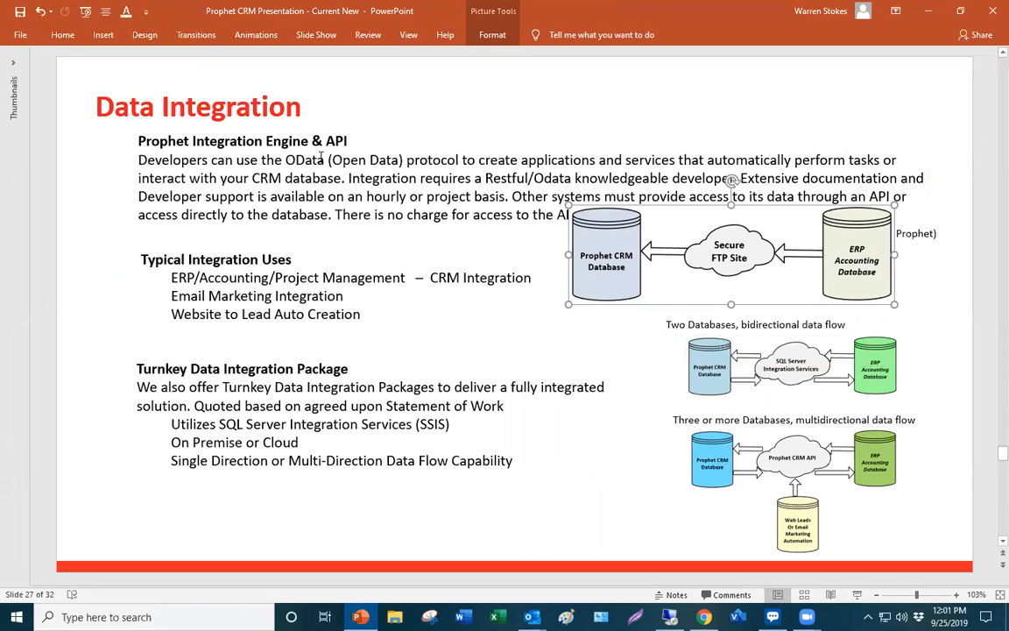
left_click(41, 12)
- Enlarge the bidirectional data flow diagram for viewing, and undo the resize
left_click(700, 353)
left_click_drag(685, 335, 561, 299)
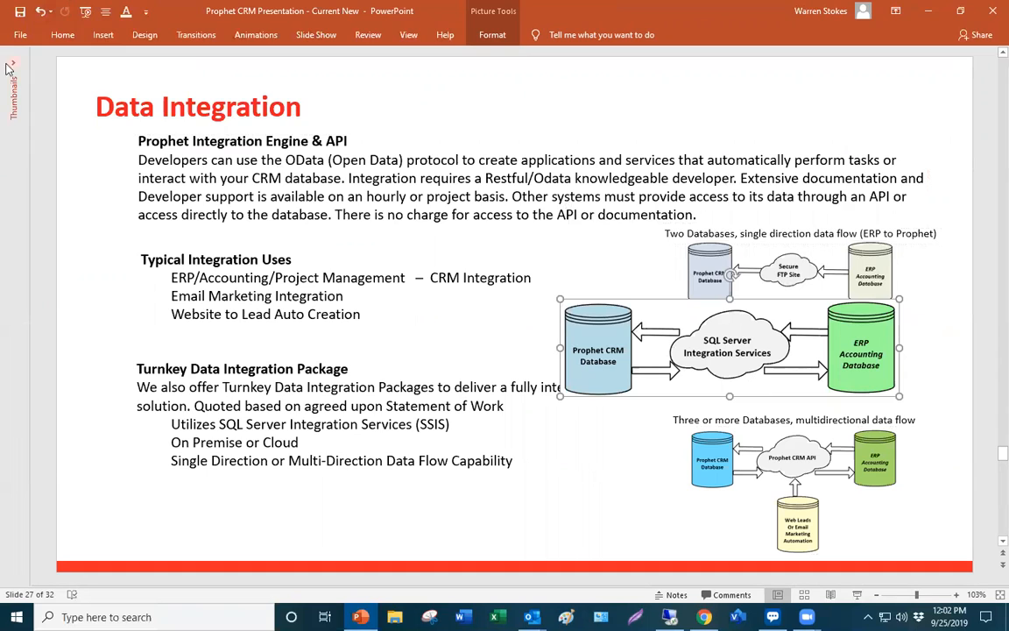
left_click(41, 12)
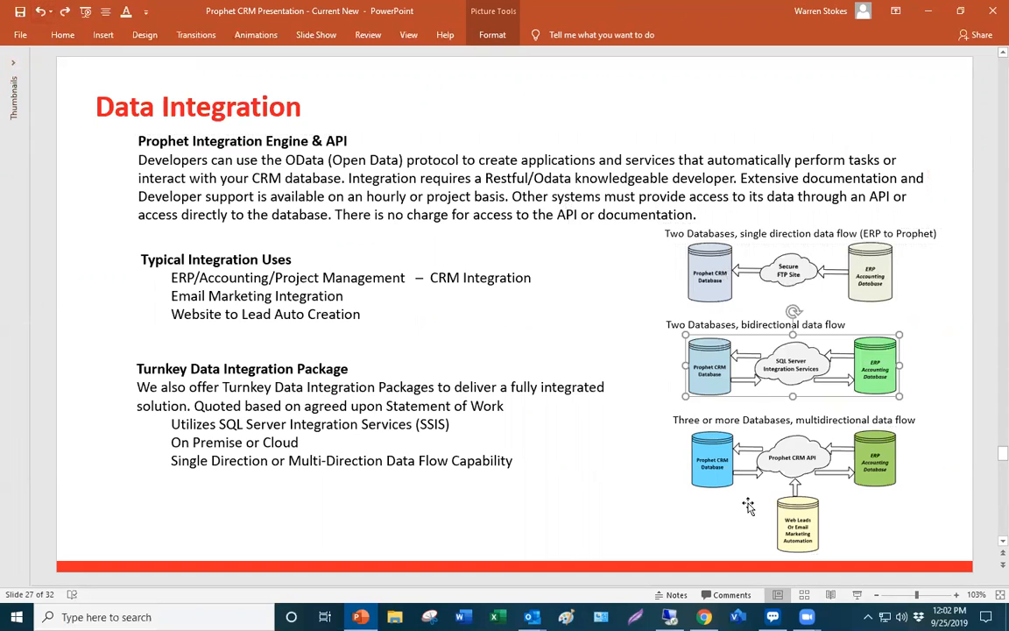
- Point out the multidirectional data flow diagram by selecting it, and minimize the presentation to return to Outlook
left_click(696, 436)
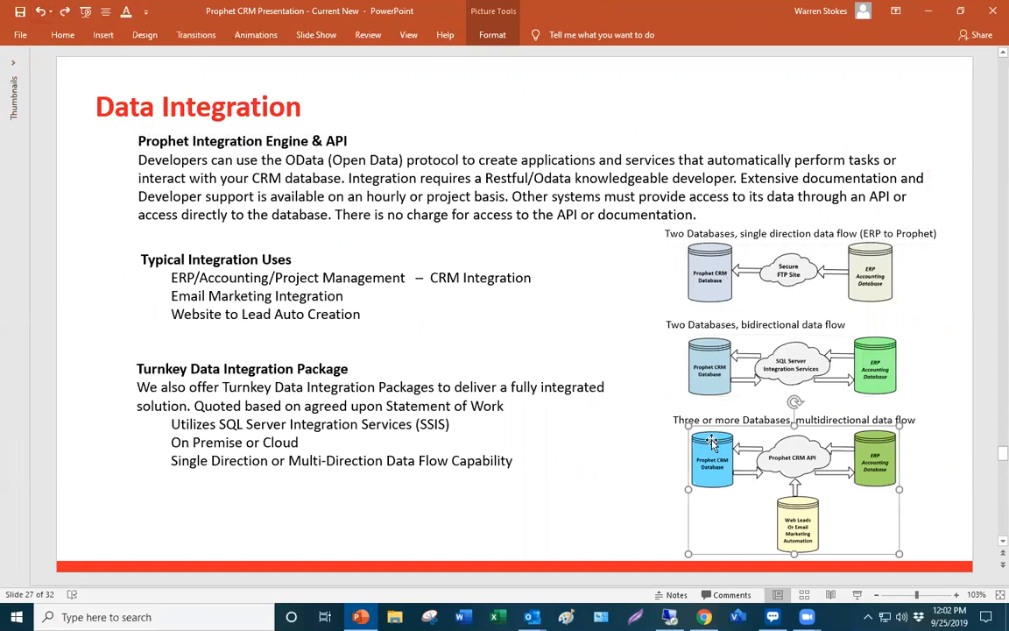
left_click(867, 77)
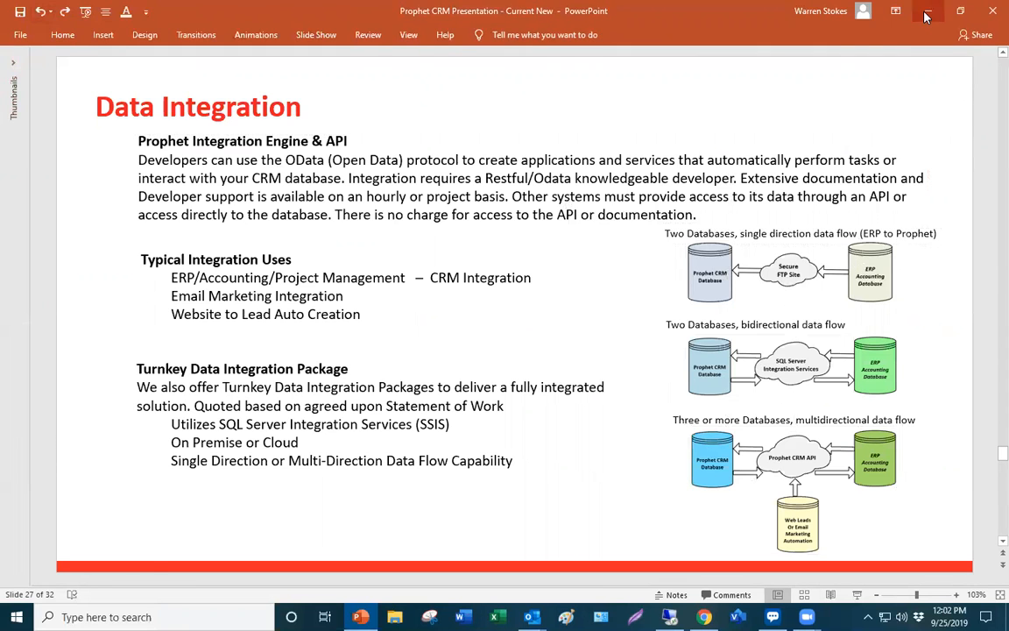
left_click(927, 13)
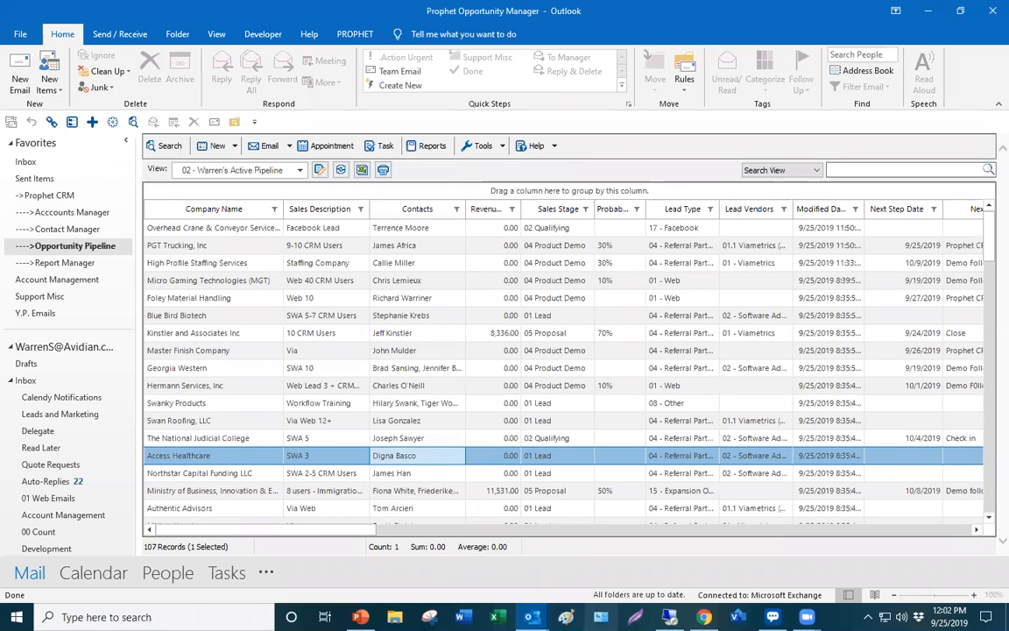
- Switch to Chrome, search for PGT Trucking, Inc and open the company's website
left_click(704, 616)
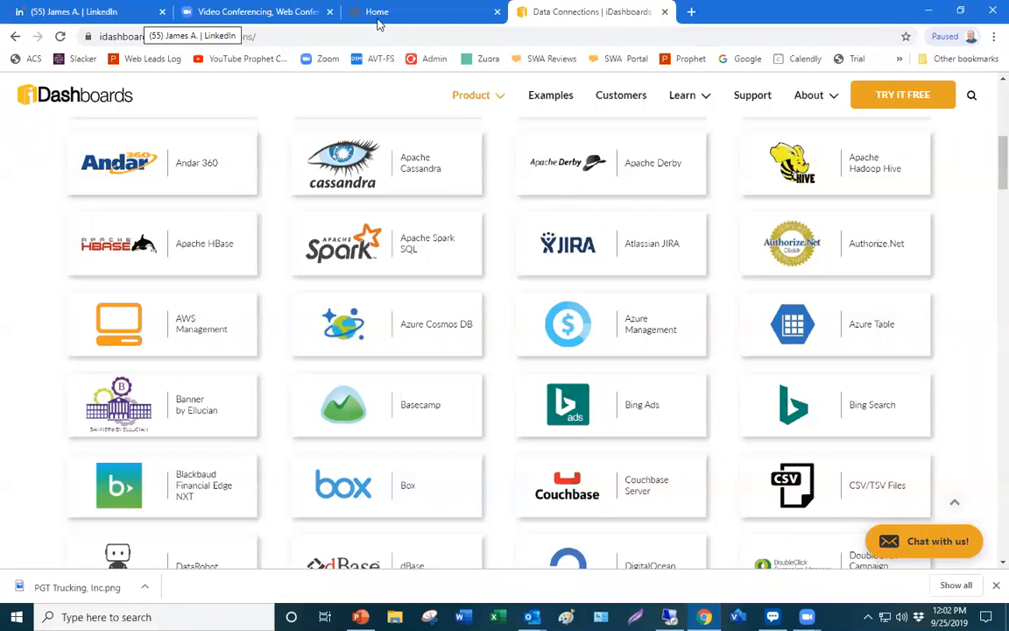
left_click(305, 40)
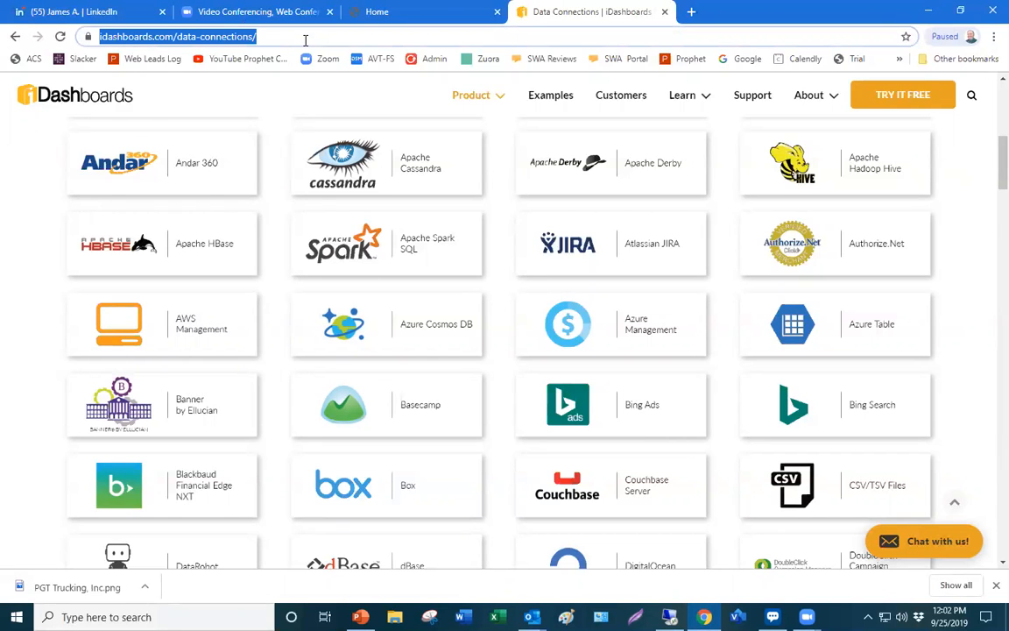
type("pgt")
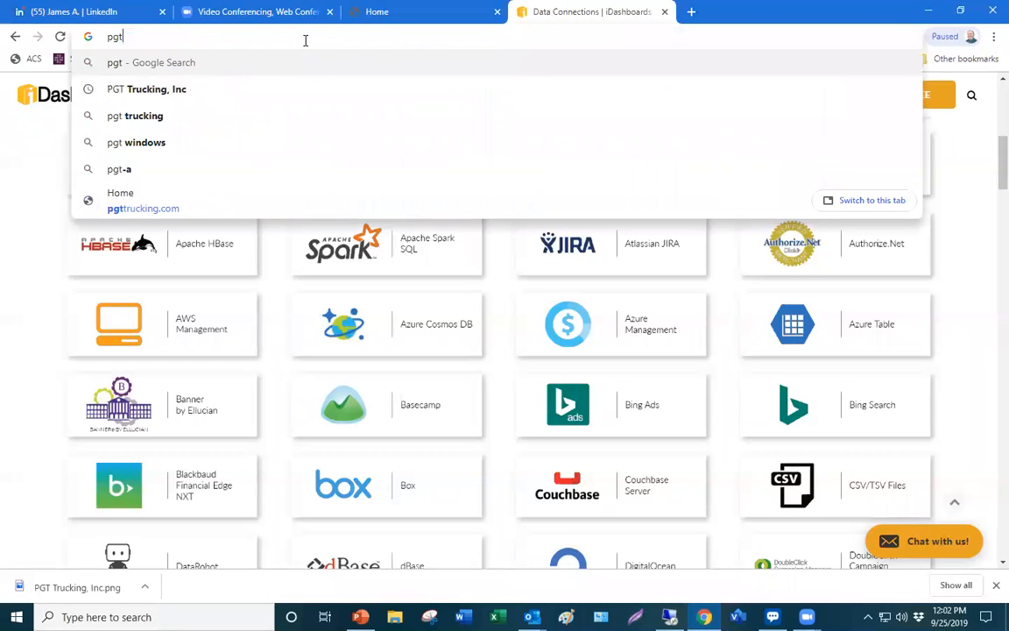
left_click(136, 92)
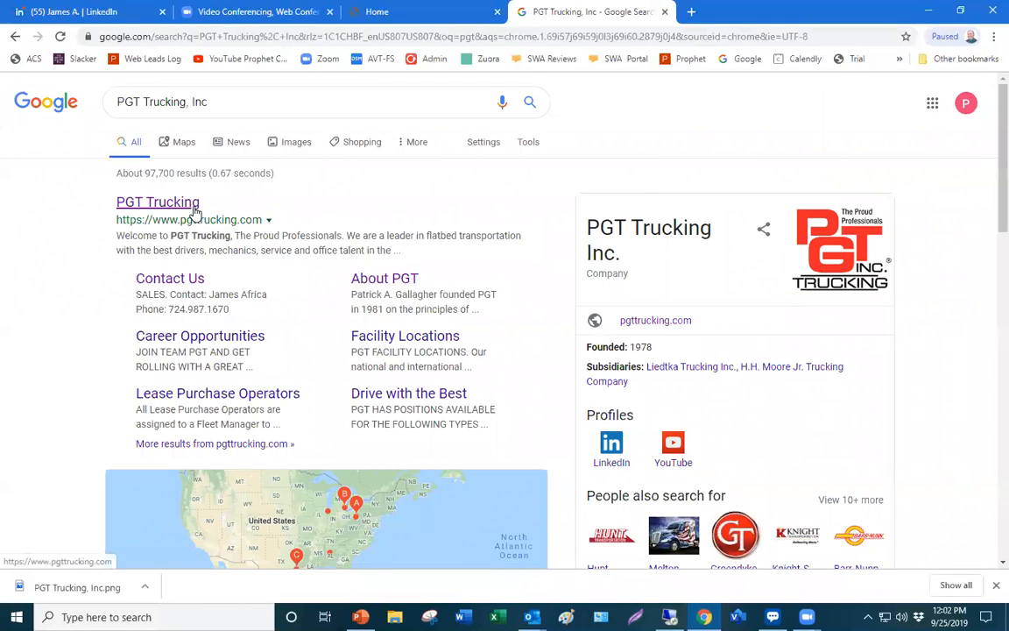
left_click(195, 210)
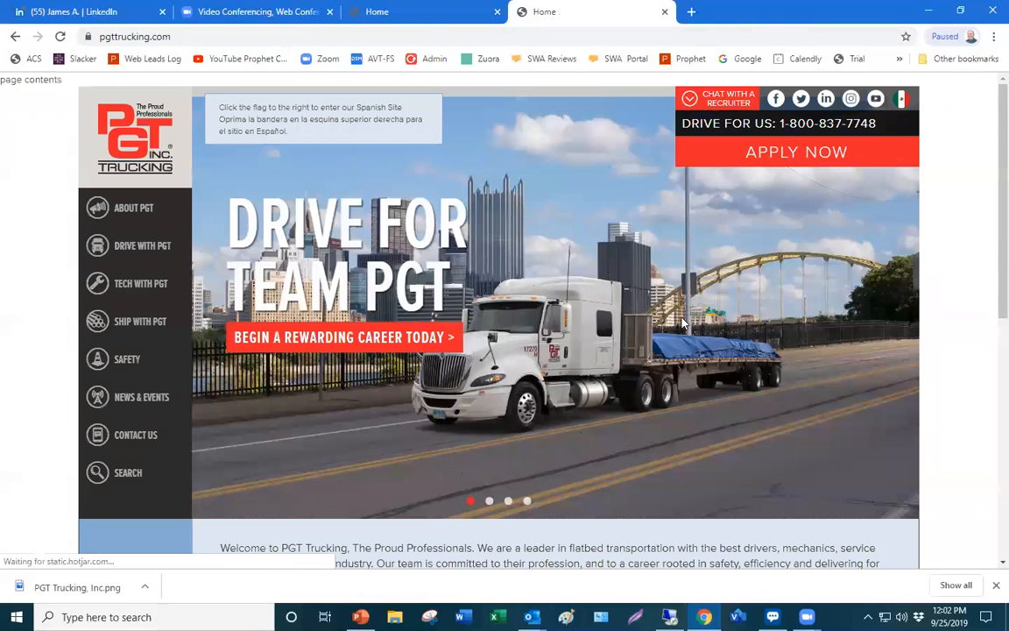
- Open the Request a Quote page from the contact options on the PGT Trucking website
mouse_move(160, 454)
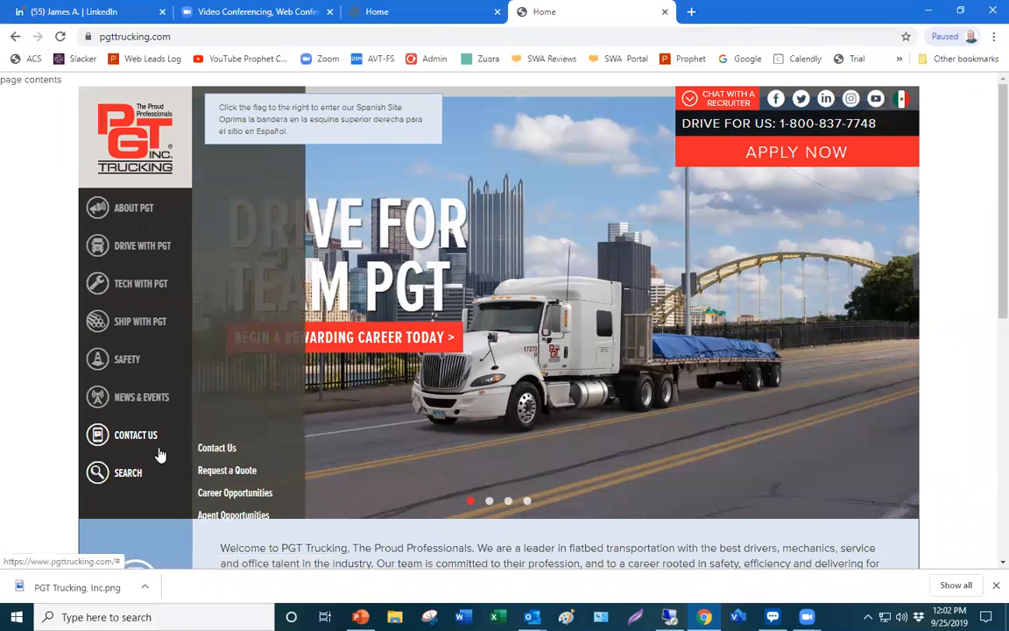
scroll(407, 403, "down", 3)
scroll(408, 403, "up", 3)
mouse_move(136, 398)
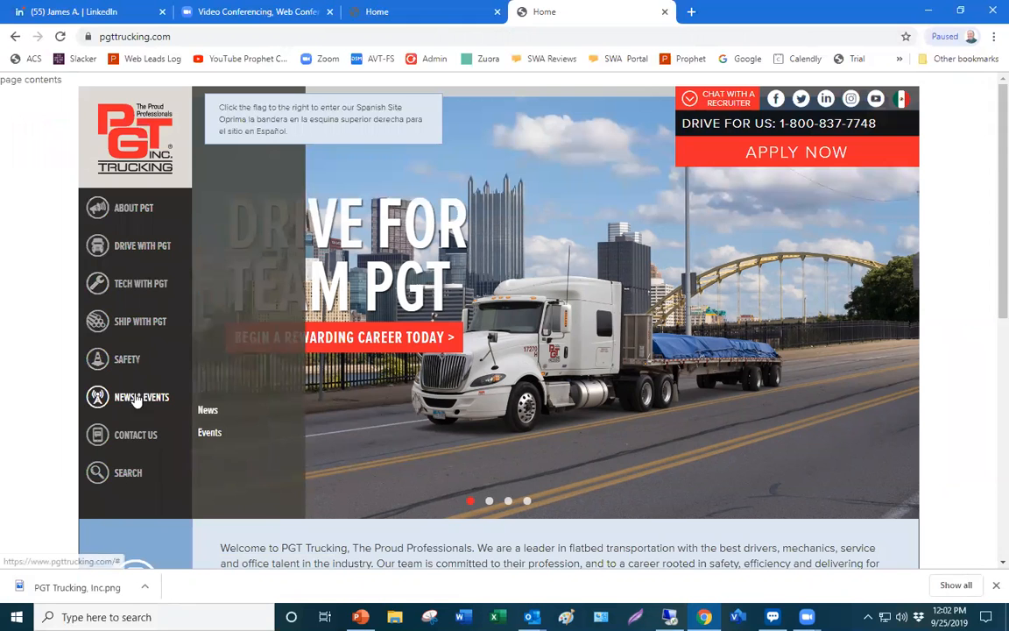
mouse_move(139, 440)
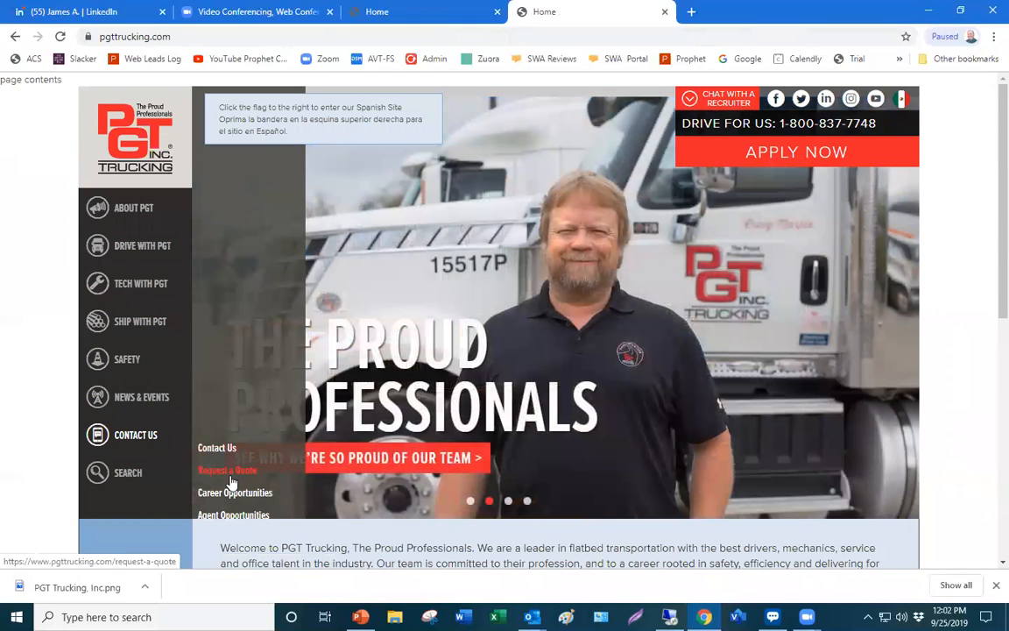
left_click(231, 479)
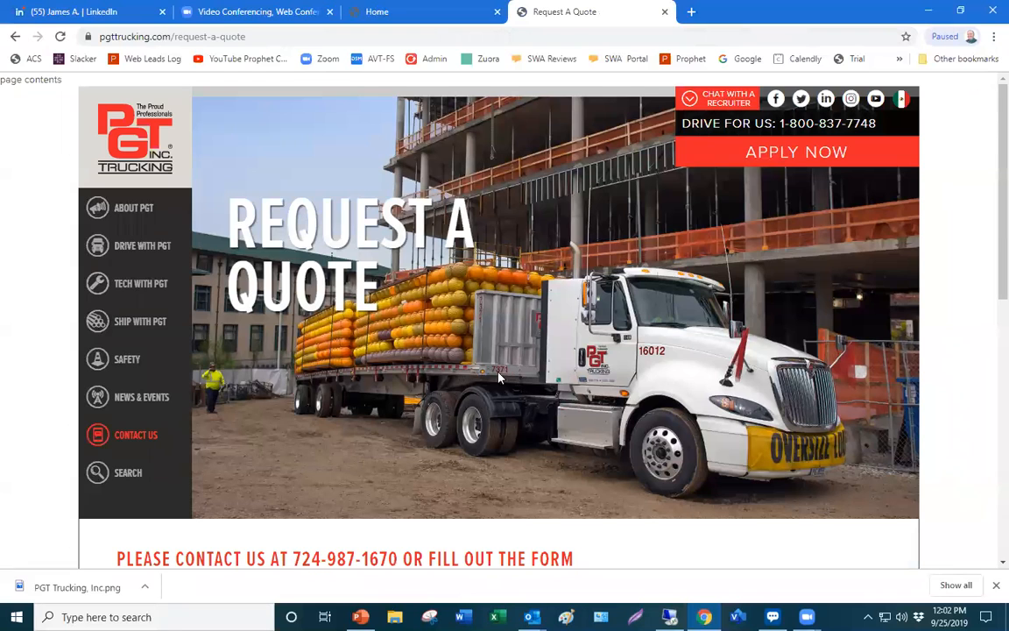
- Examine the fields of the quote request form, and minimize the browser to return to Outlook
scroll(400, 335, "down", 3)
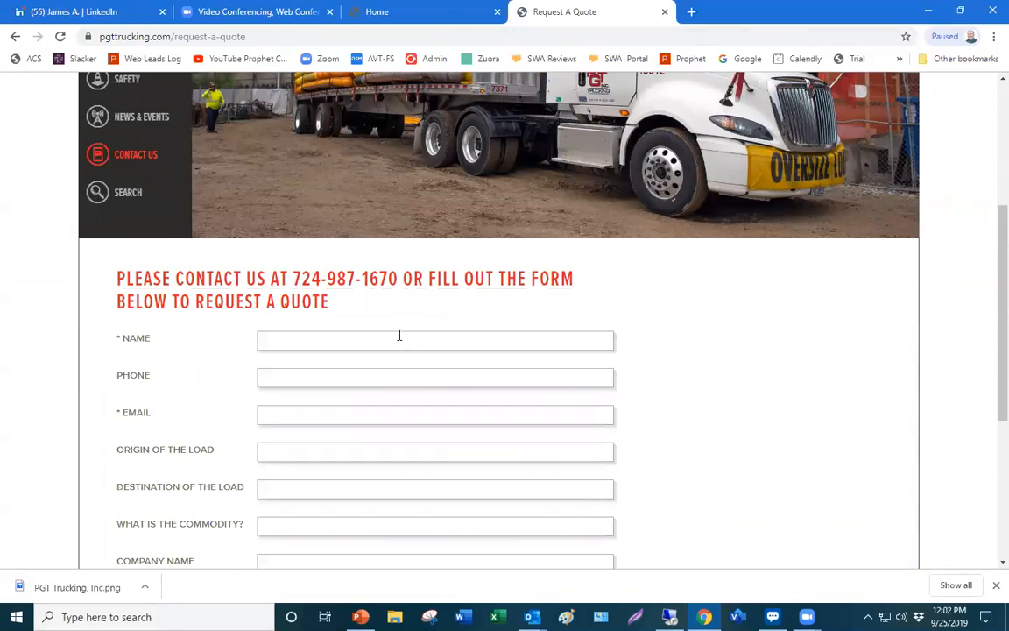
scroll(399, 335, "down", 1)
scroll(399, 337, "down", 1)
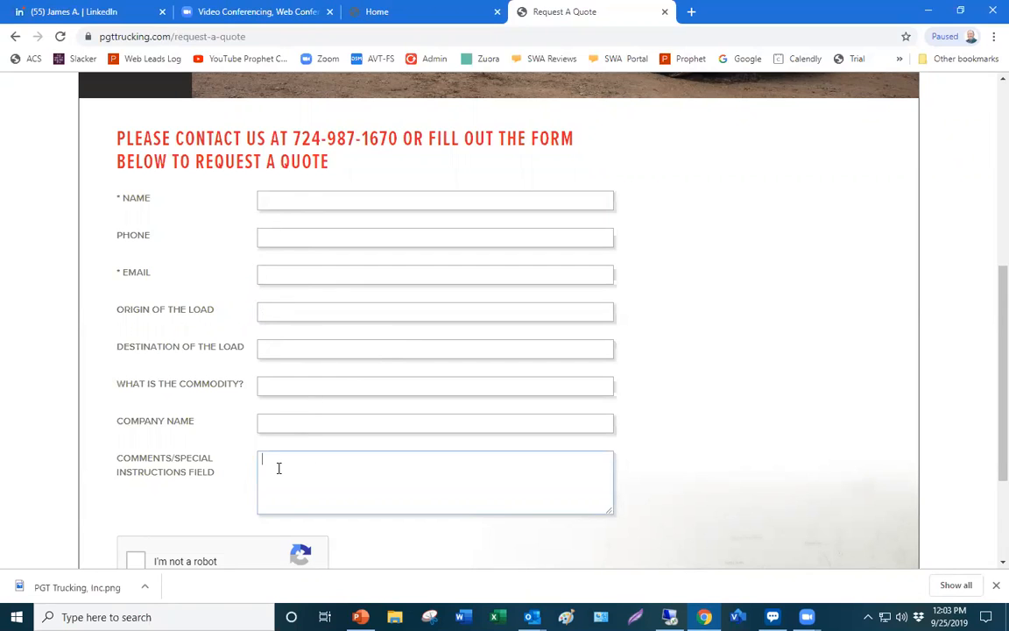
left_click(275, 279)
left_click(929, 11)
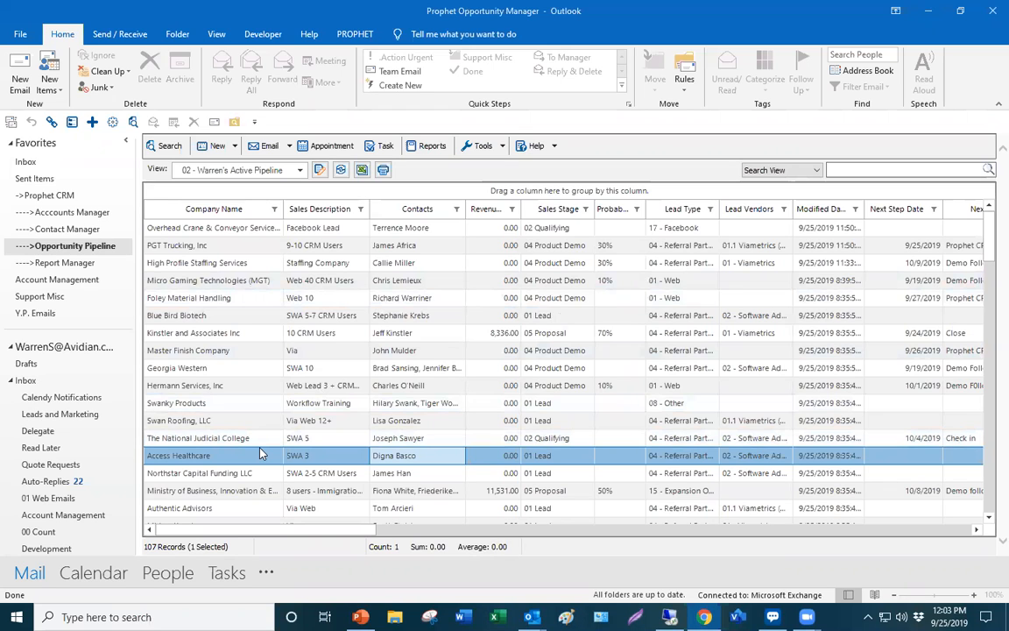
- Review the contact and general details of the PGT Trucking, Inc opportunity, and save and close the record
double_click(266, 246)
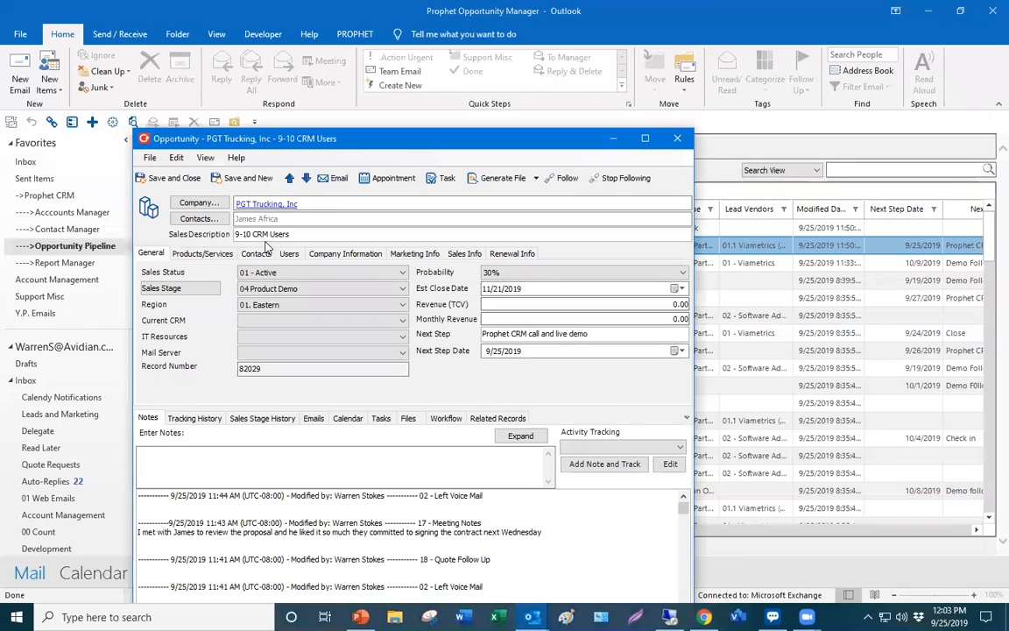
left_click_drag(359, 147, 428, 86)
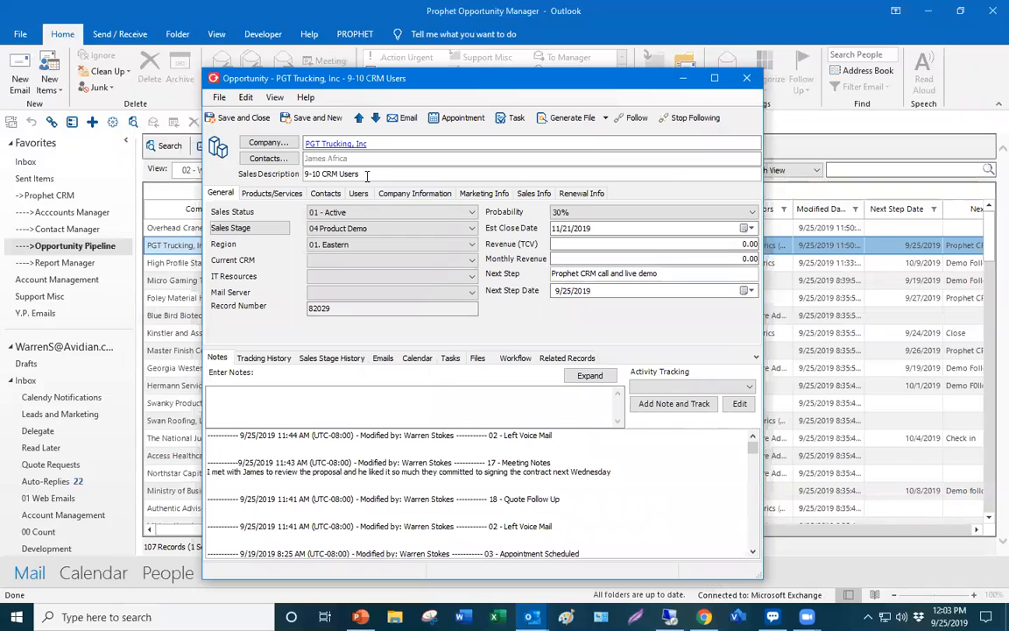
left_click(367, 175)
left_click(390, 175)
left_click(325, 193)
left_click(219, 194)
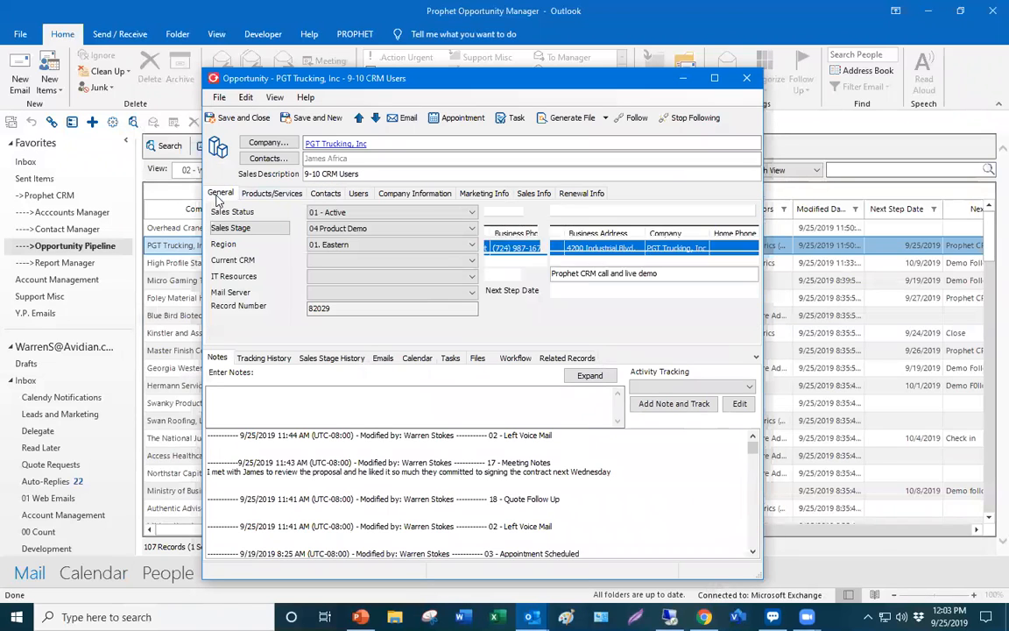
left_click(245, 123)
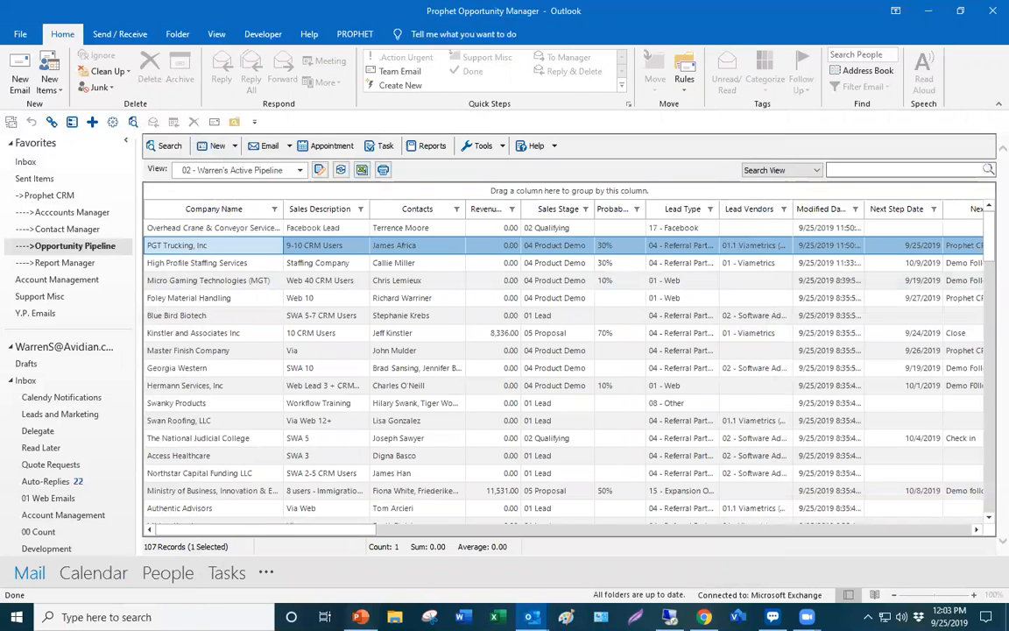
- Switch to PowerPoint, show the presentation in Slide Sorter view, and select the Implementation Process slide
left_click(360, 617)
left_click(408, 34)
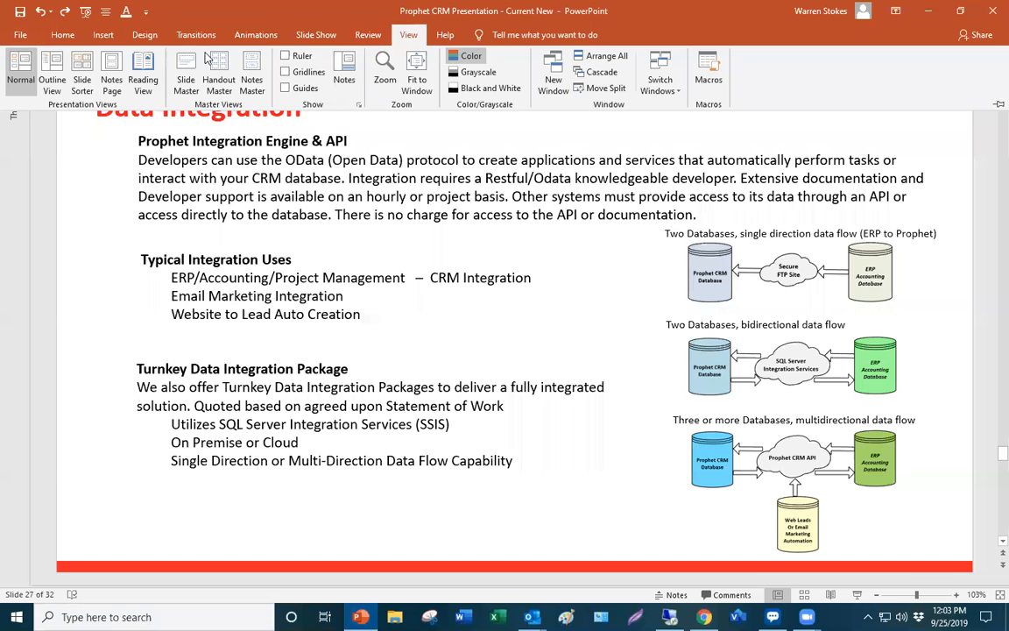
left_click(81, 74)
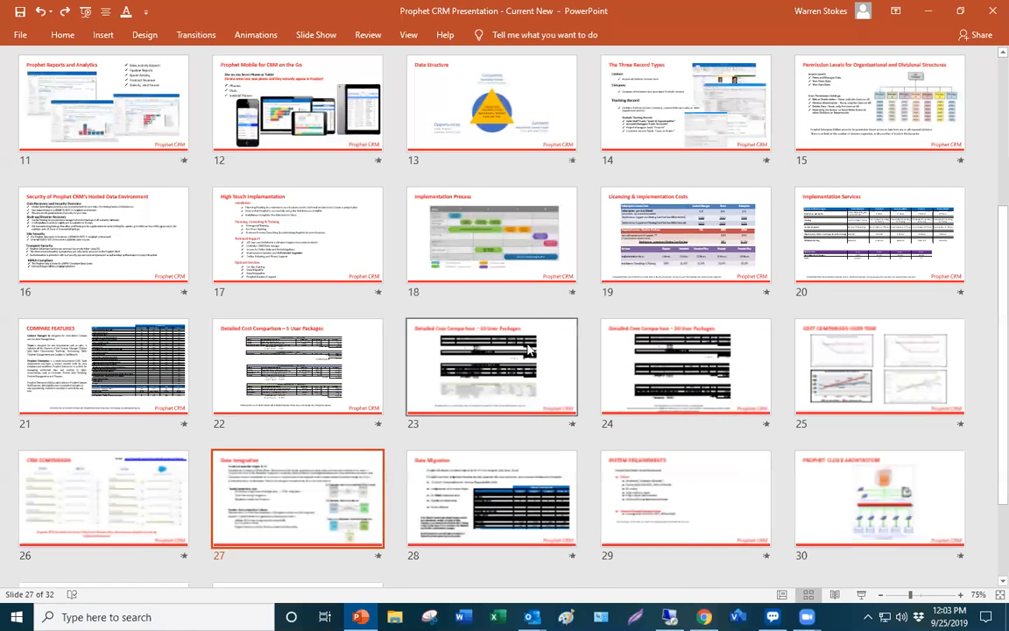
scroll(475, 317, "up", 1)
right_click(475, 317)
left_click(398, 405)
left_click(418, 405)
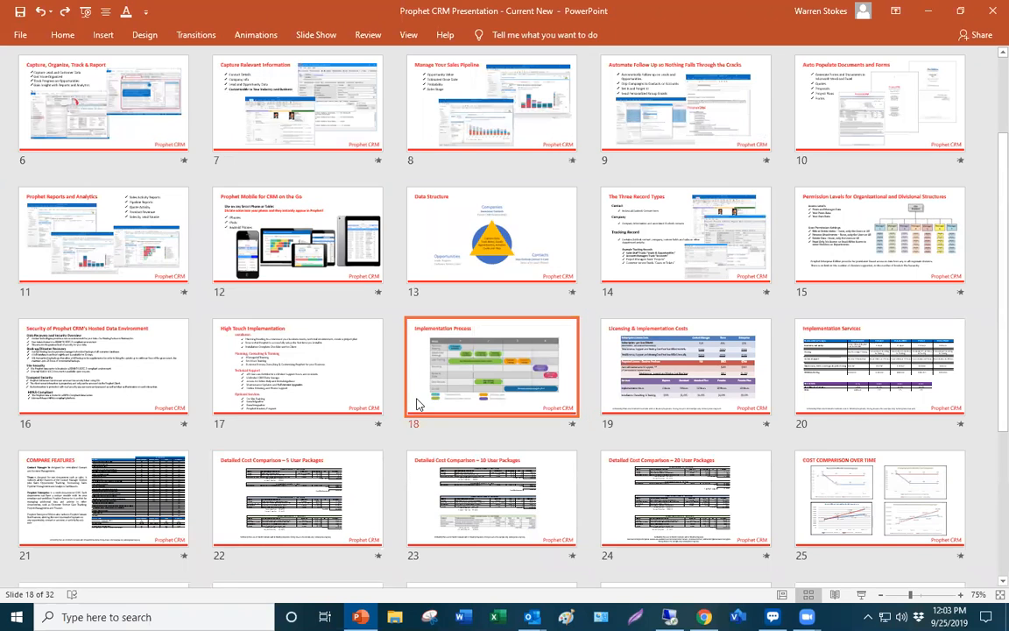